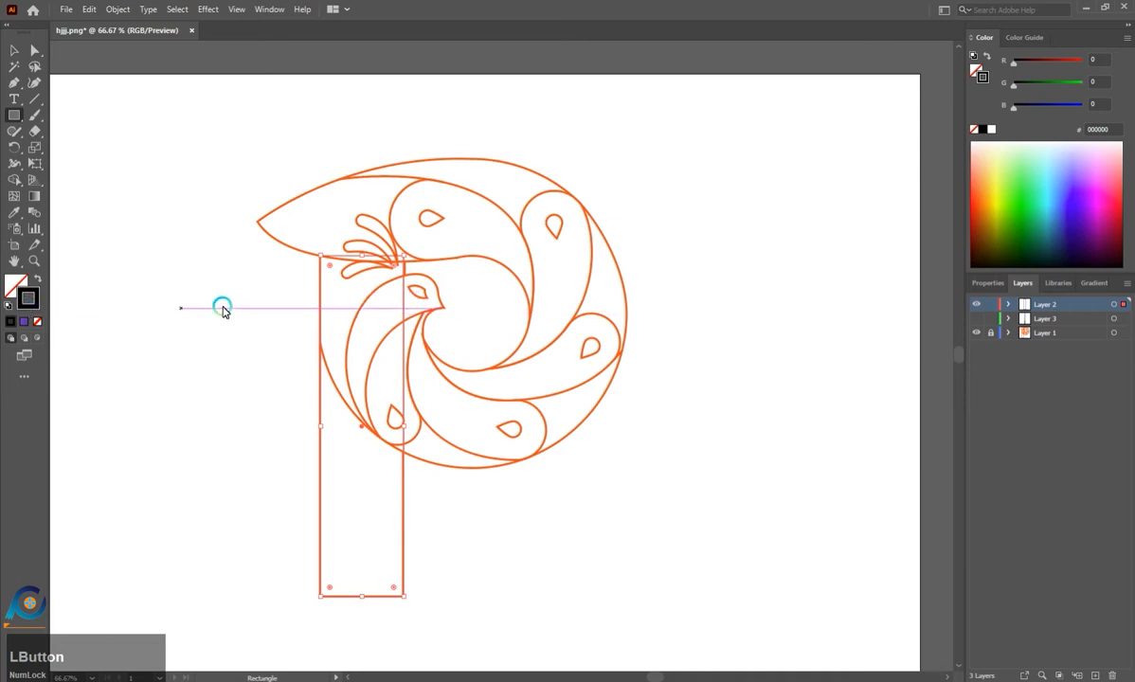
# Set the tall stem rectangle's stroke weight to 2 pt.
pyautogui.click(10, 48)
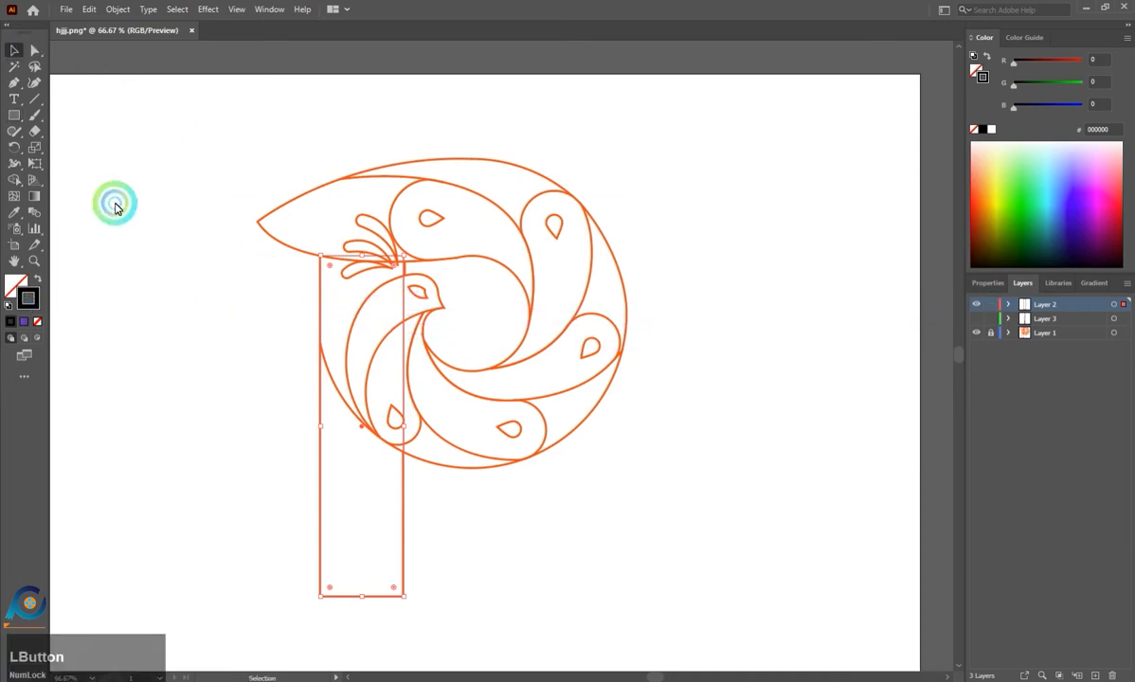
pyautogui.click(113, 203)
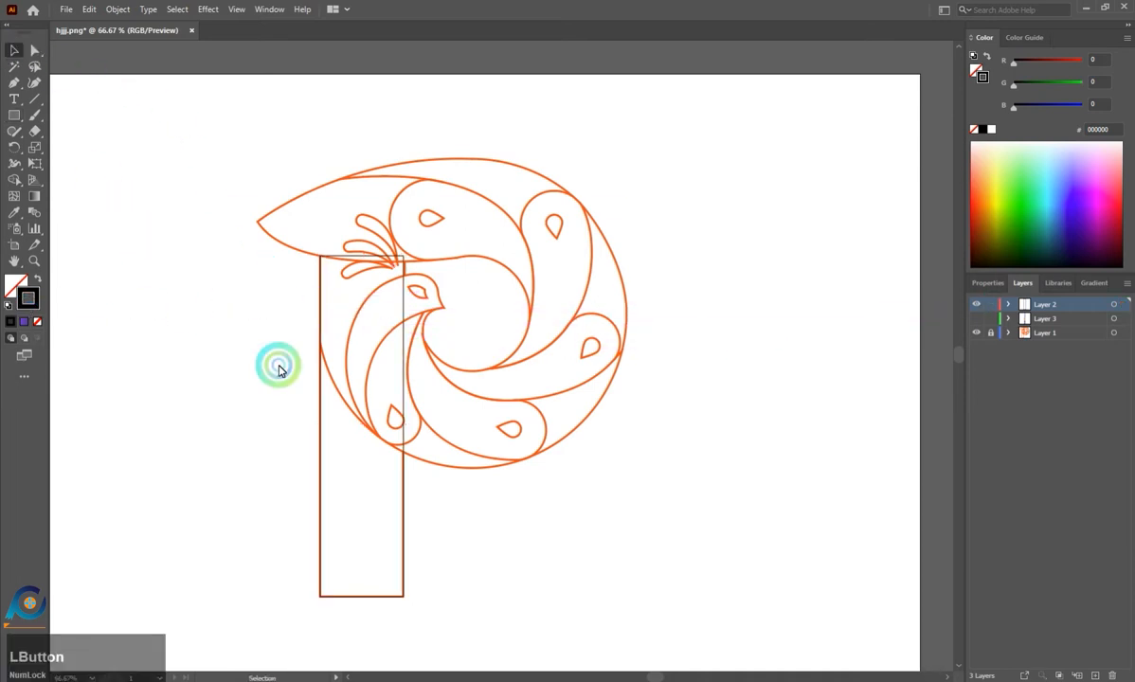
pyautogui.click(321, 417)
pyautogui.click(987, 282)
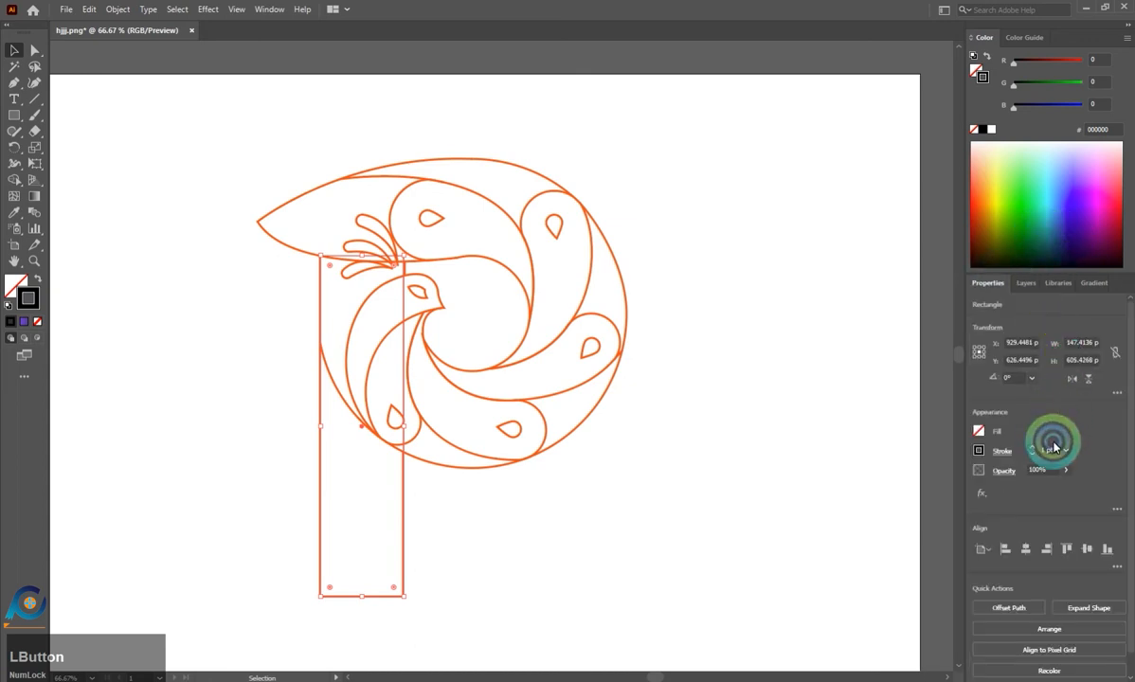
pyautogui.click(684, 302)
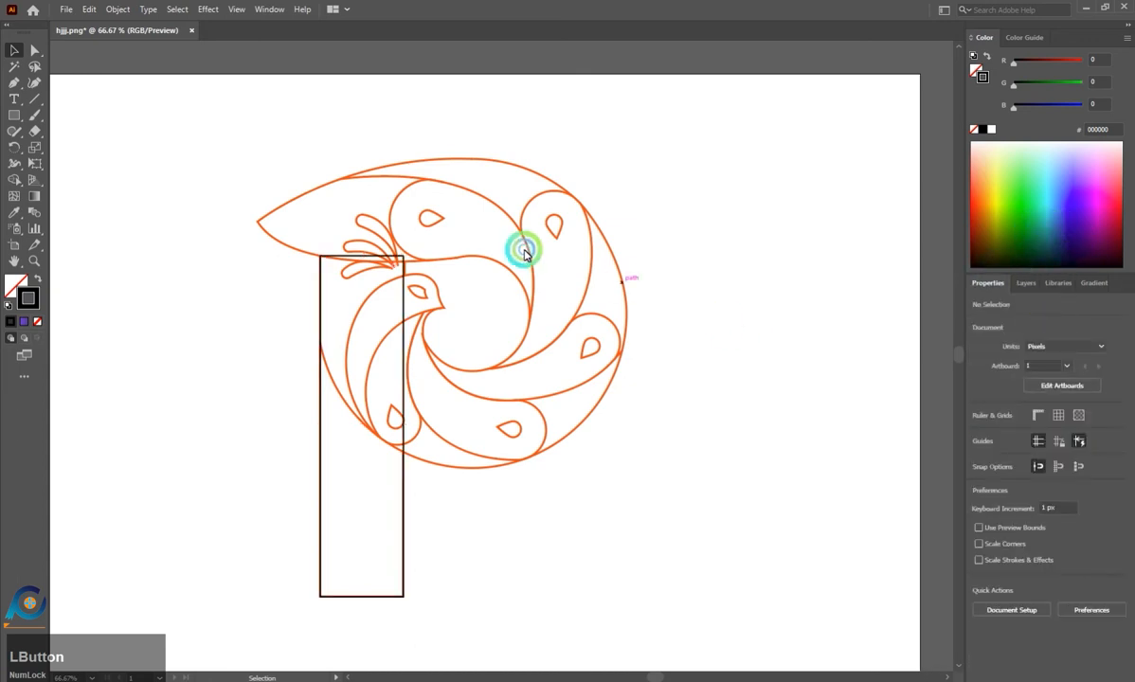
# Draw a circle about 549 px in diameter with the Ellipse tool over the peacock sketch's round outer outline.
pyautogui.click(318, 338)
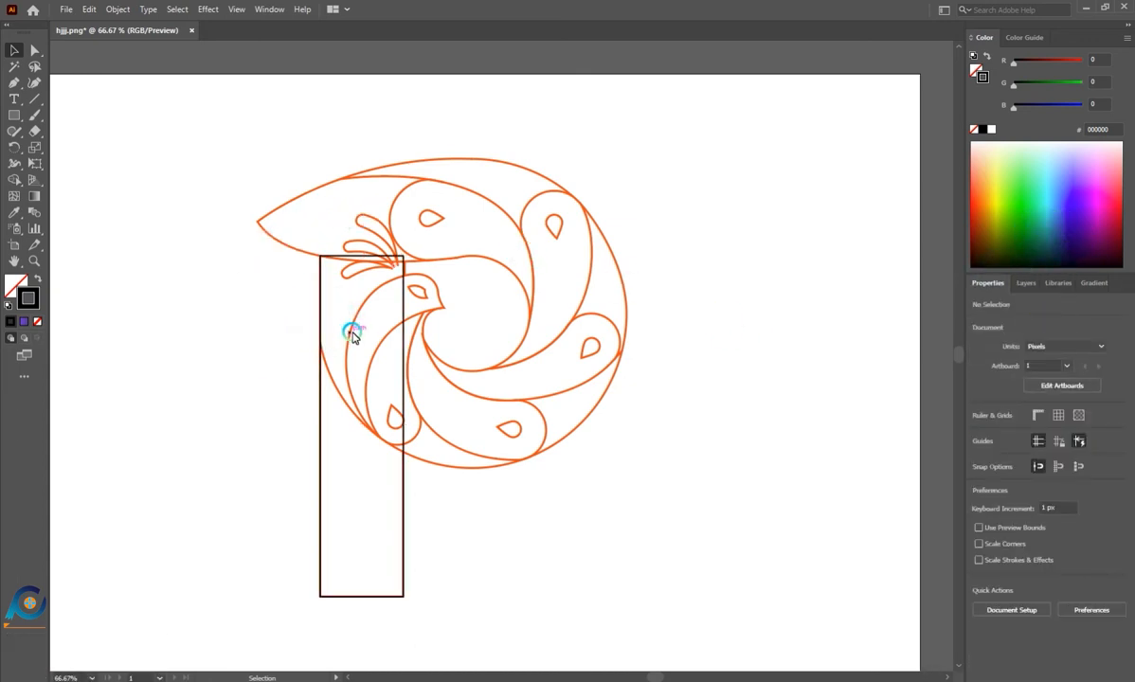
pyautogui.scroll(1, 353, 259)
pyautogui.scroll(1, 353, 259)
pyautogui.scroll(1, 337, 320)
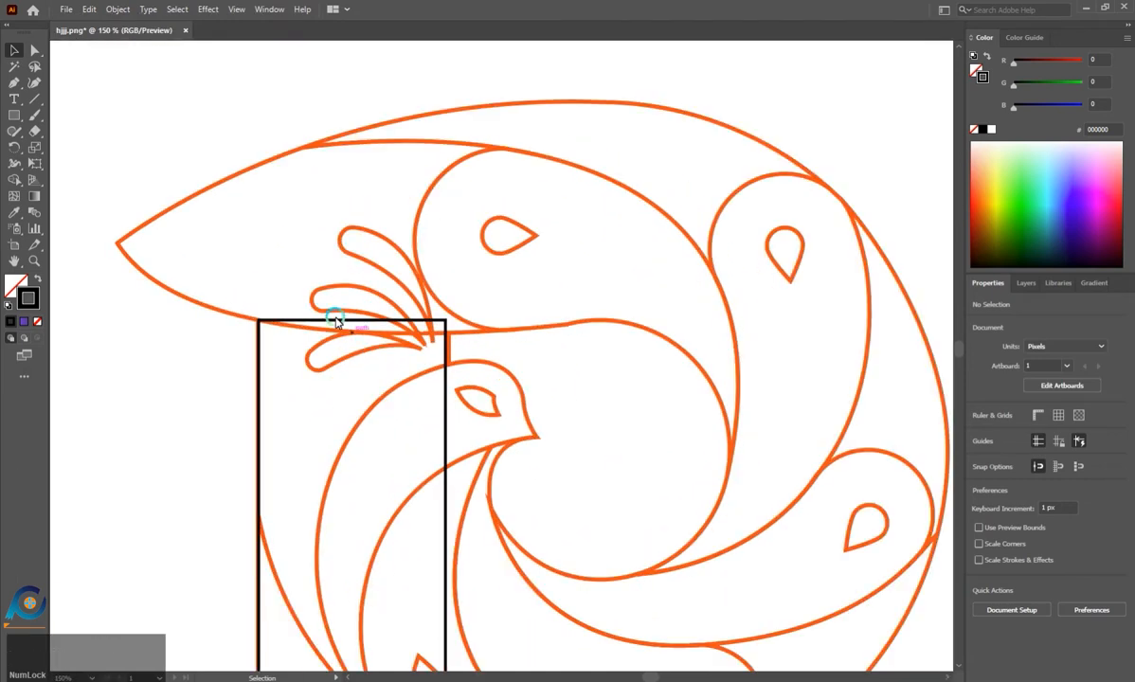
pyautogui.scroll(-1, 320, 274)
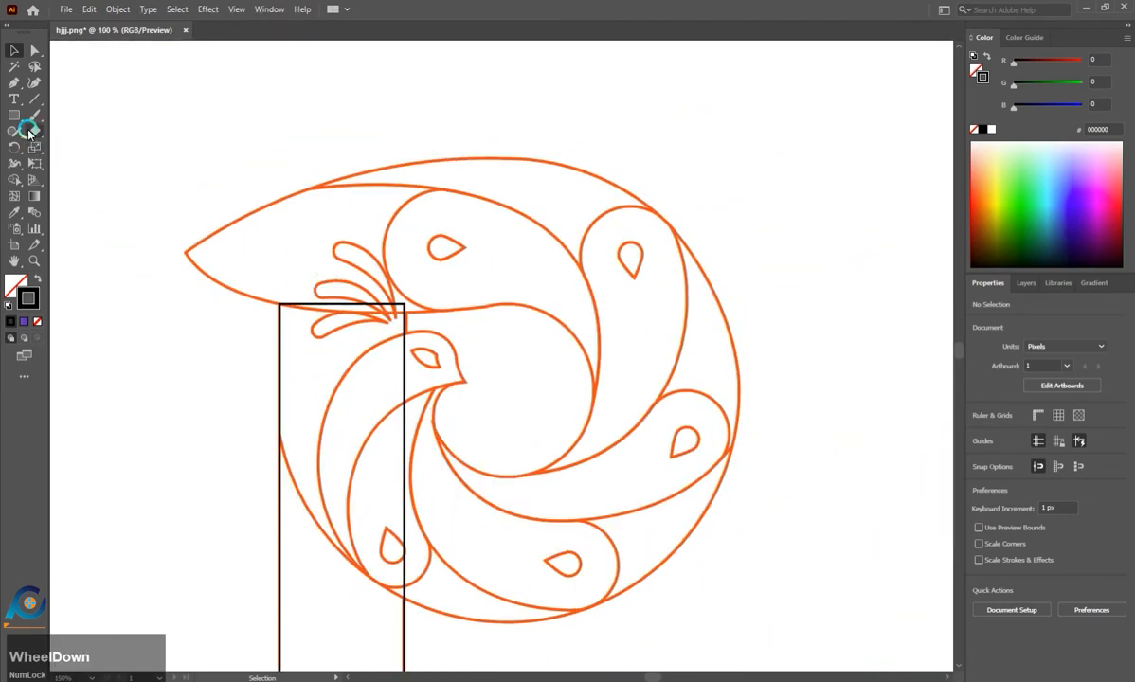
pyautogui.rightClick(14, 115)
pyautogui.click(90, 148)
pyautogui.scroll(-2, 516, 352)
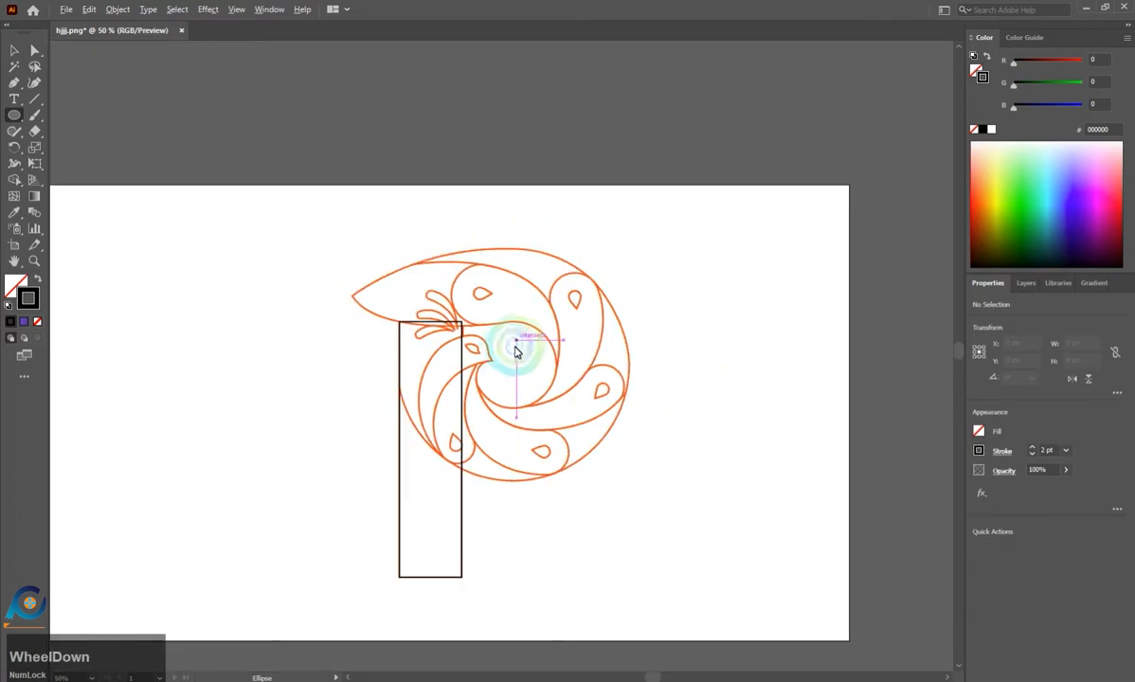
pyautogui.moveTo(516, 366); pyautogui.dragTo(615, 484)
pyautogui.scroll(1, 651, 357)
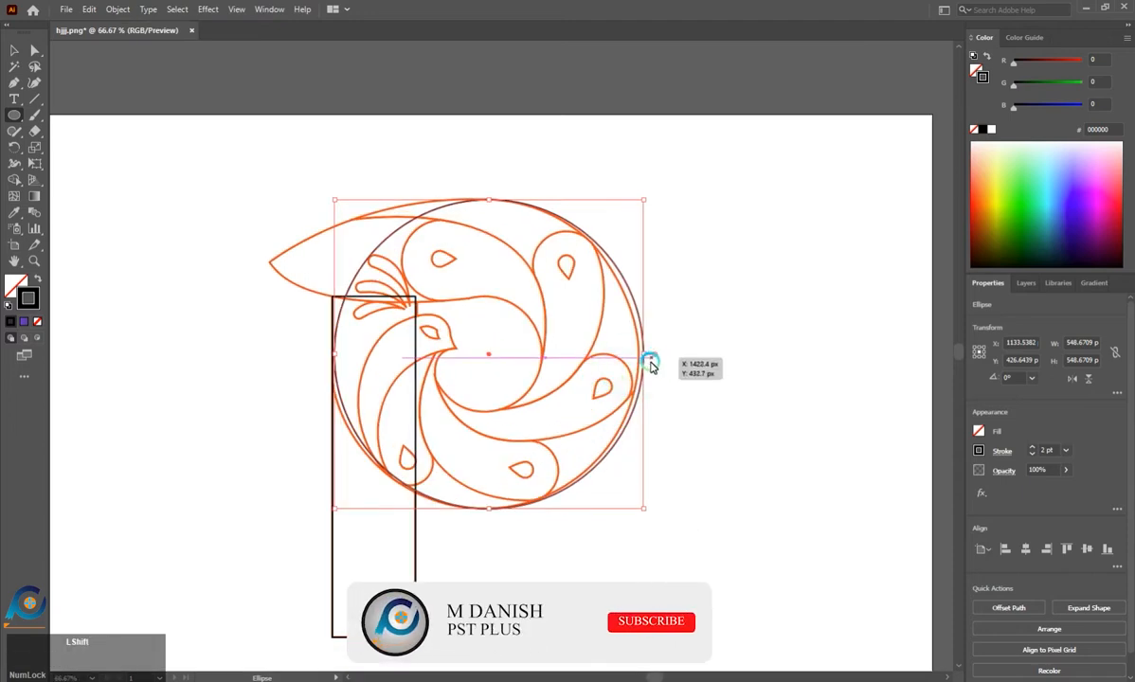
# Adjust both sides of the large circle to fit the sketch's outer outline, making it about 550 px in diameter.
pyautogui.moveTo(647, 359); pyautogui.dragTo(641, 354)
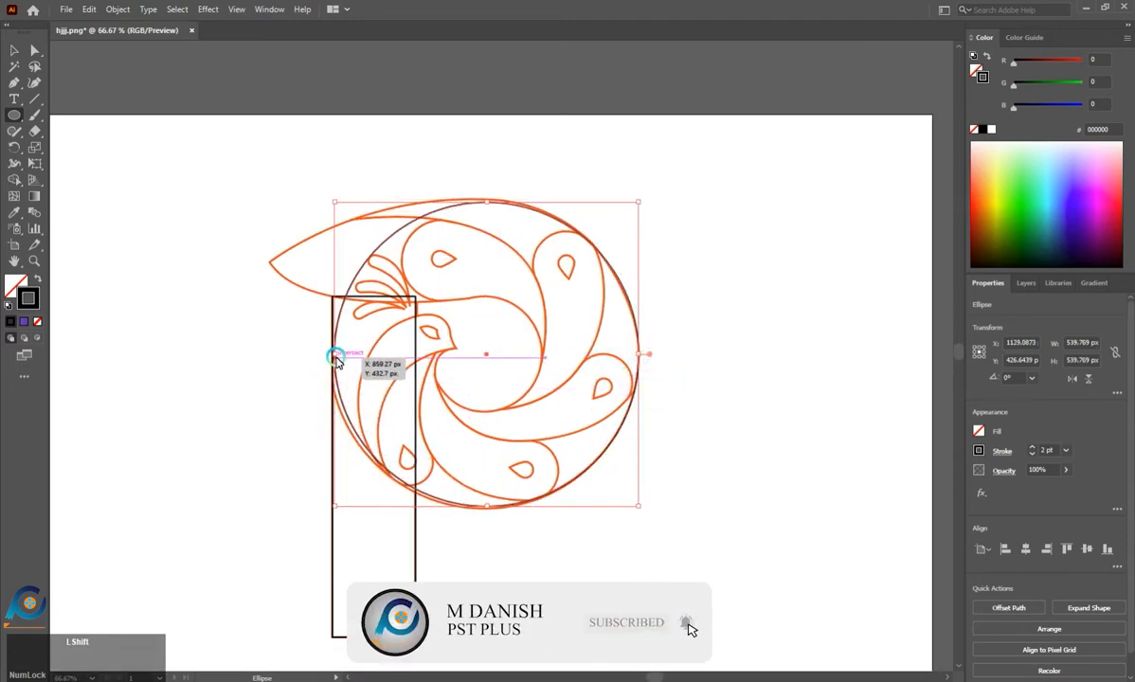
pyautogui.moveTo(336, 355); pyautogui.dragTo(329, 354)
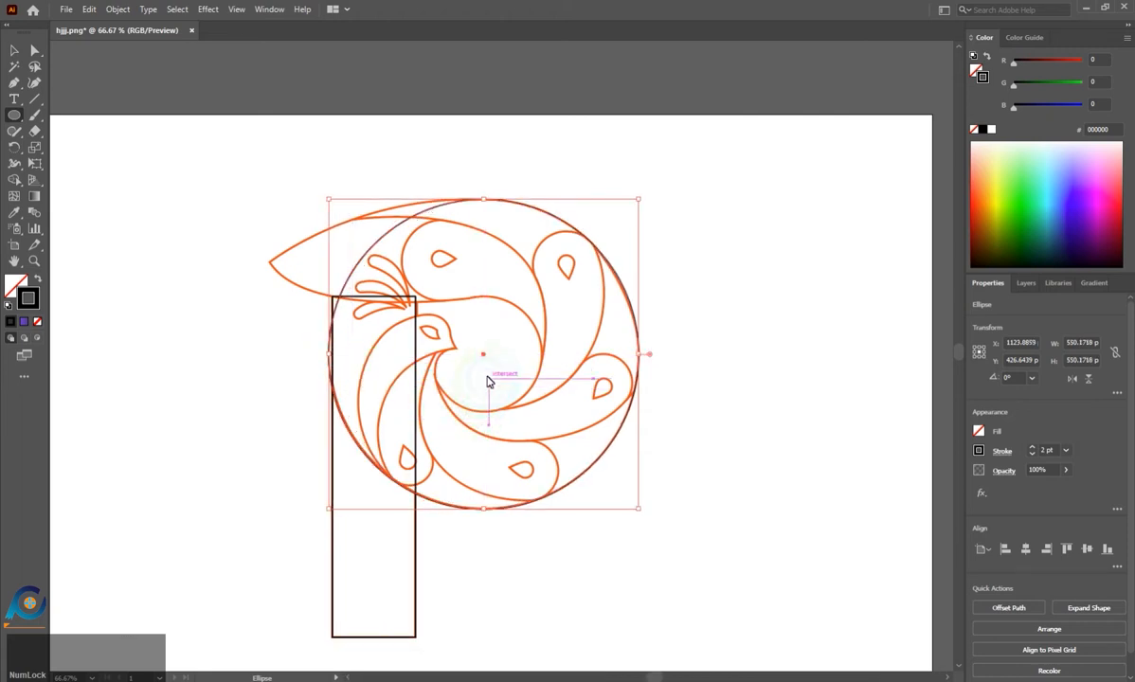
pyautogui.click(15, 50)
pyautogui.click(175, 325)
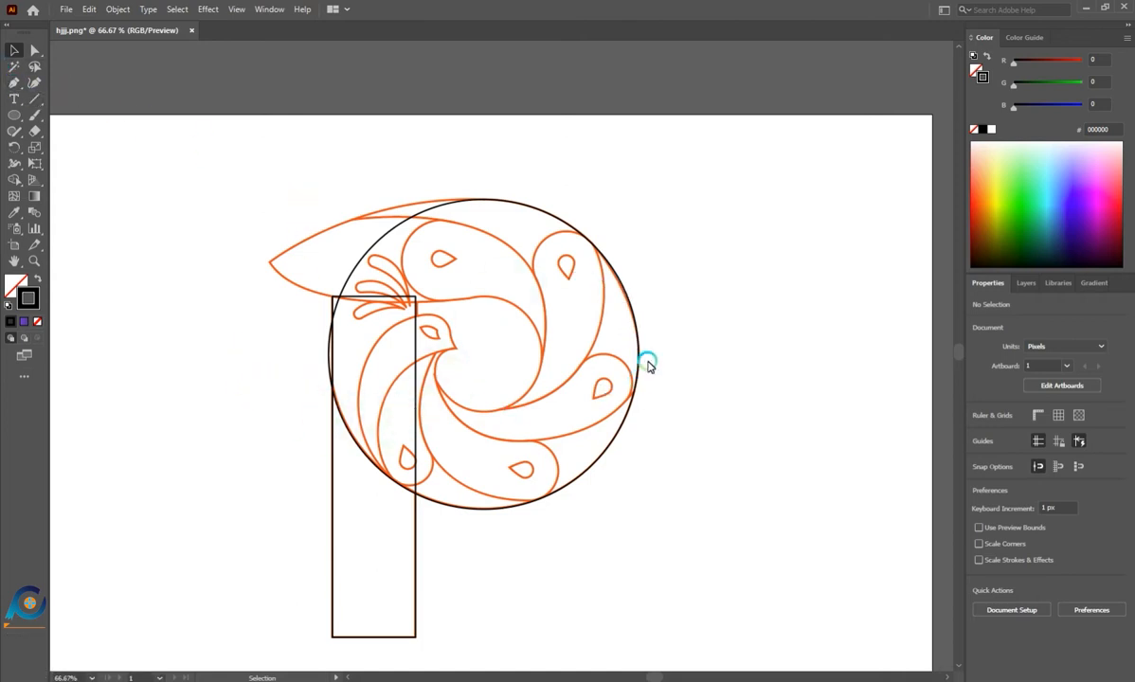
# Duplicate the large circle at a smaller size and fit the copy to the sketch's inner opening, about 204 px in diameter.
pyautogui.moveTo(641, 365); pyautogui.dragTo(484, 357)
pyautogui.scroll(2, 483, 349)
pyautogui.moveTo(365, 354); pyautogui.dragTo(343, 354)
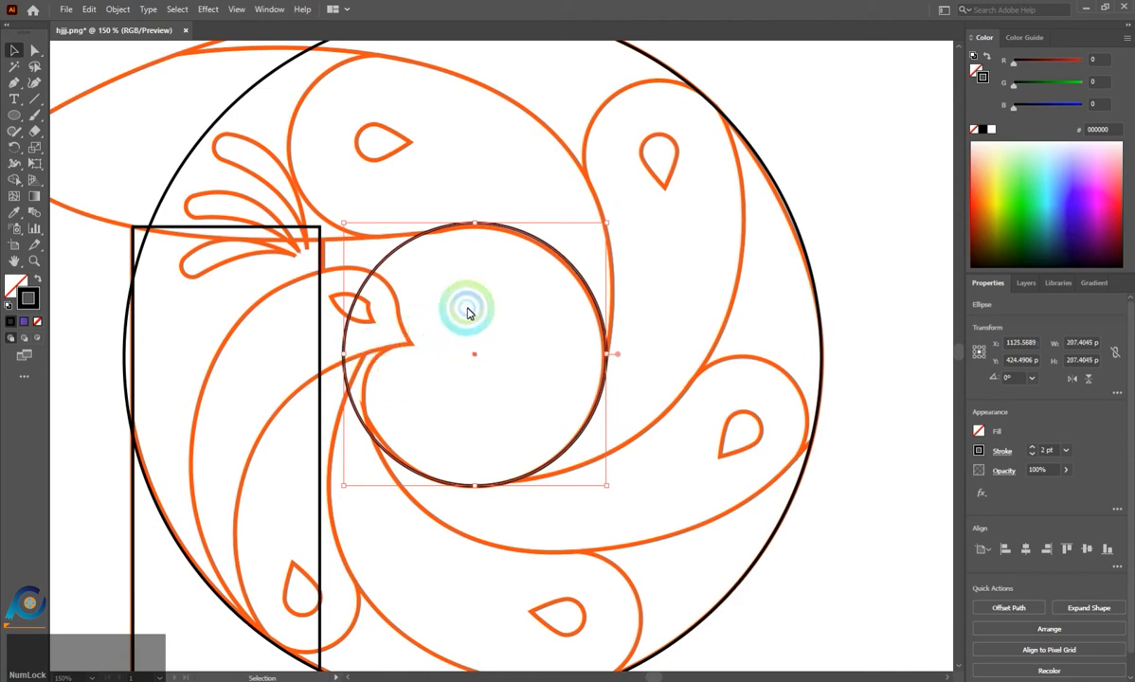
pyautogui.moveTo(476, 227); pyautogui.dragTo(476, 231)
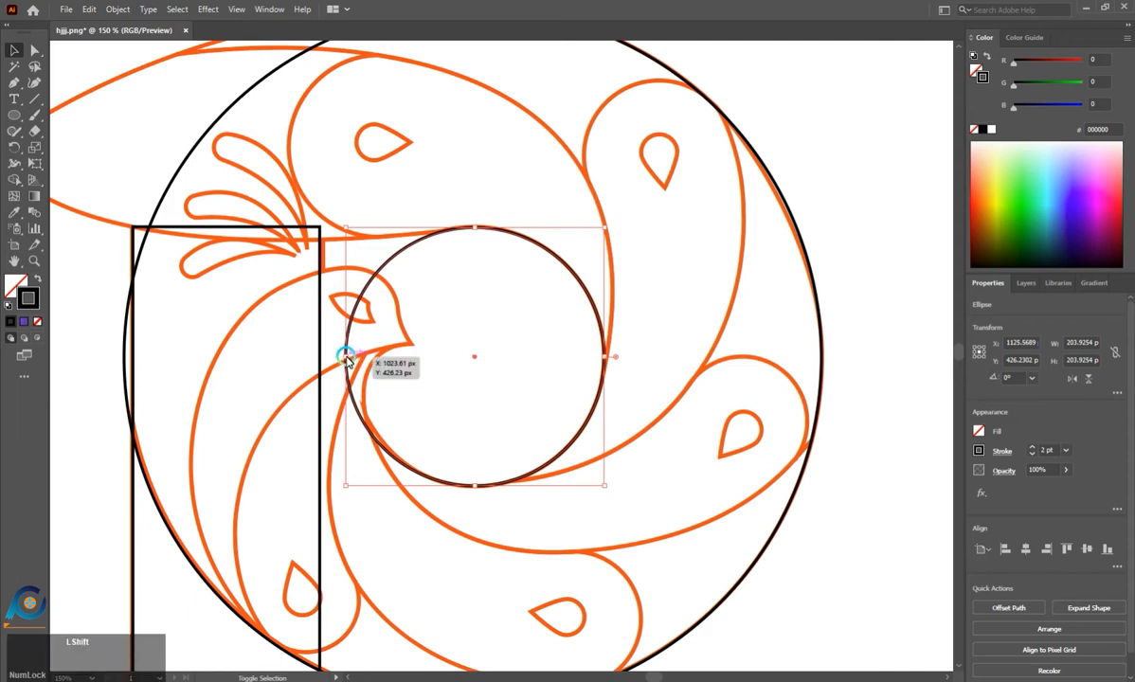
pyautogui.moveTo(347, 357); pyautogui.dragTo(350, 359)
pyautogui.hotkey('ctrl', 'x')
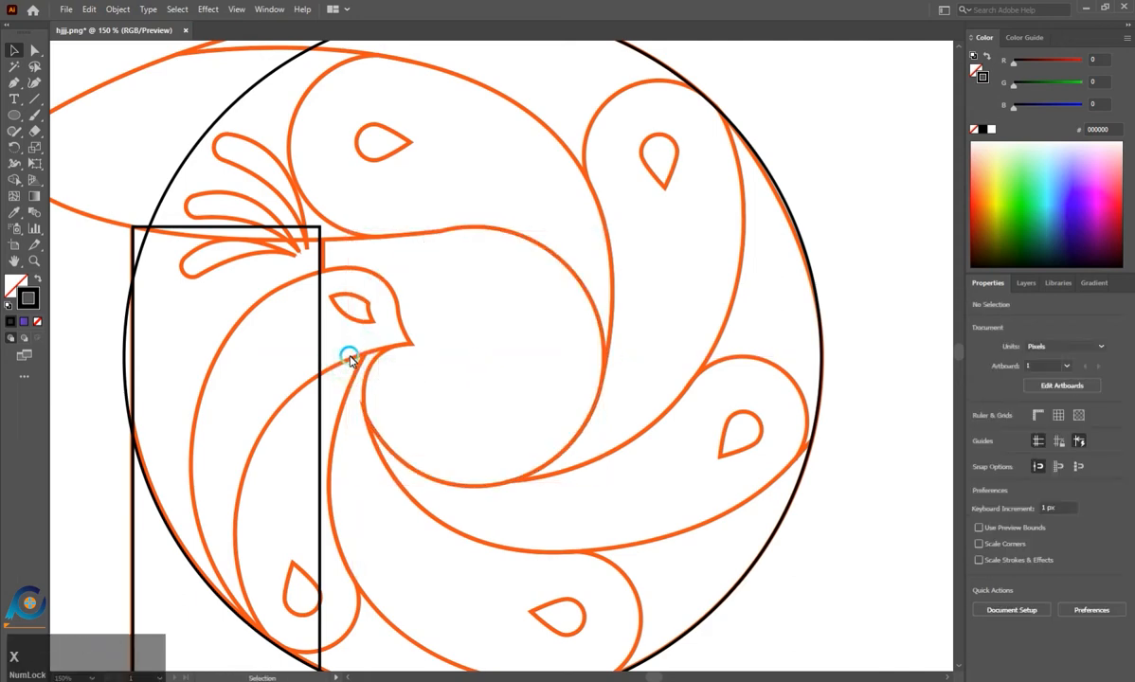
pyautogui.hotkey('ctrl', 'z')
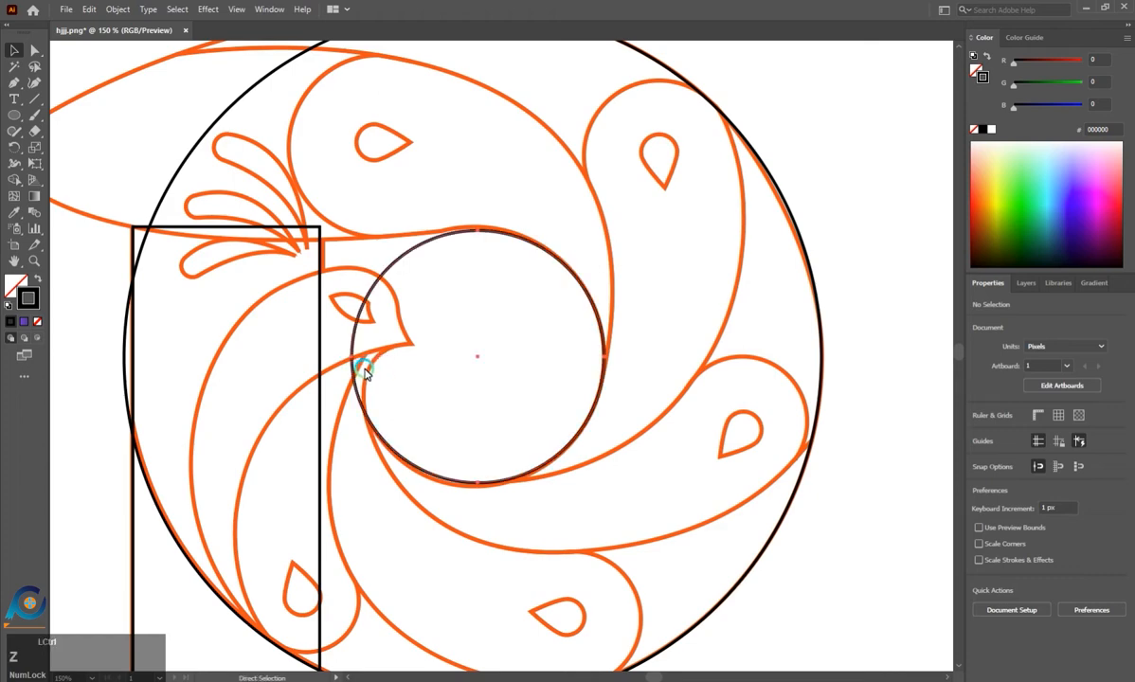
pyautogui.hotkey('ctrl', 'z')
# Narrow the inner circle from its beak side to about 199 px wide.
pyautogui.moveTo(347, 356); pyautogui.dragTo(353, 354)
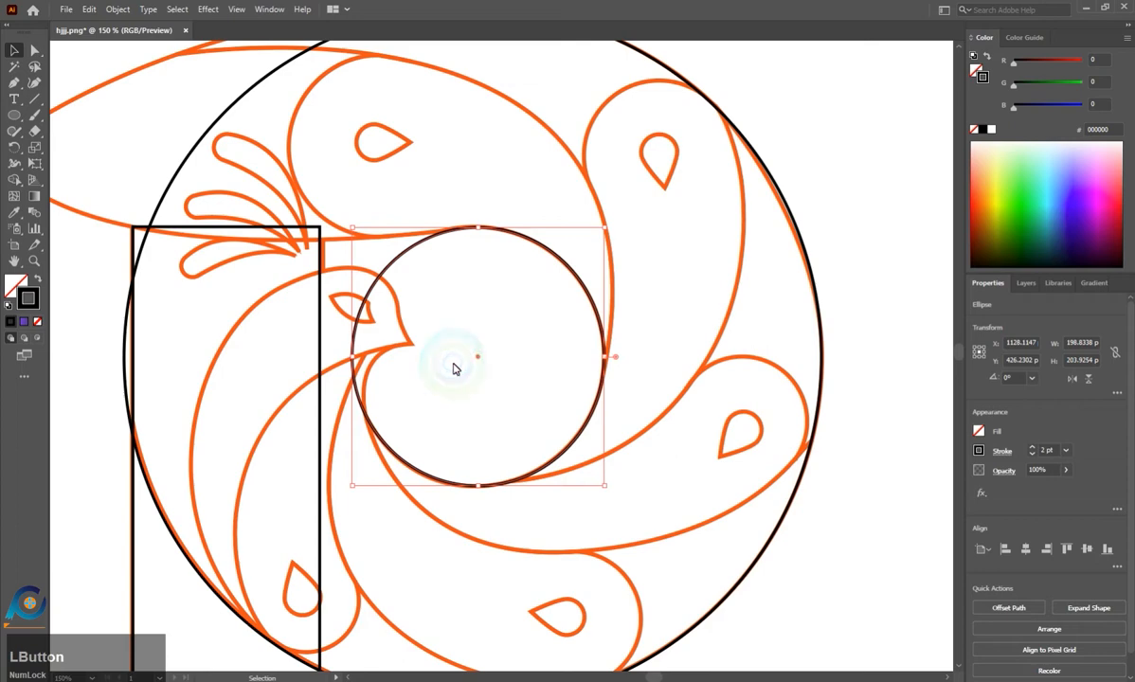
pyautogui.click(439, 390)
pyautogui.scroll(-3, 440, 390)
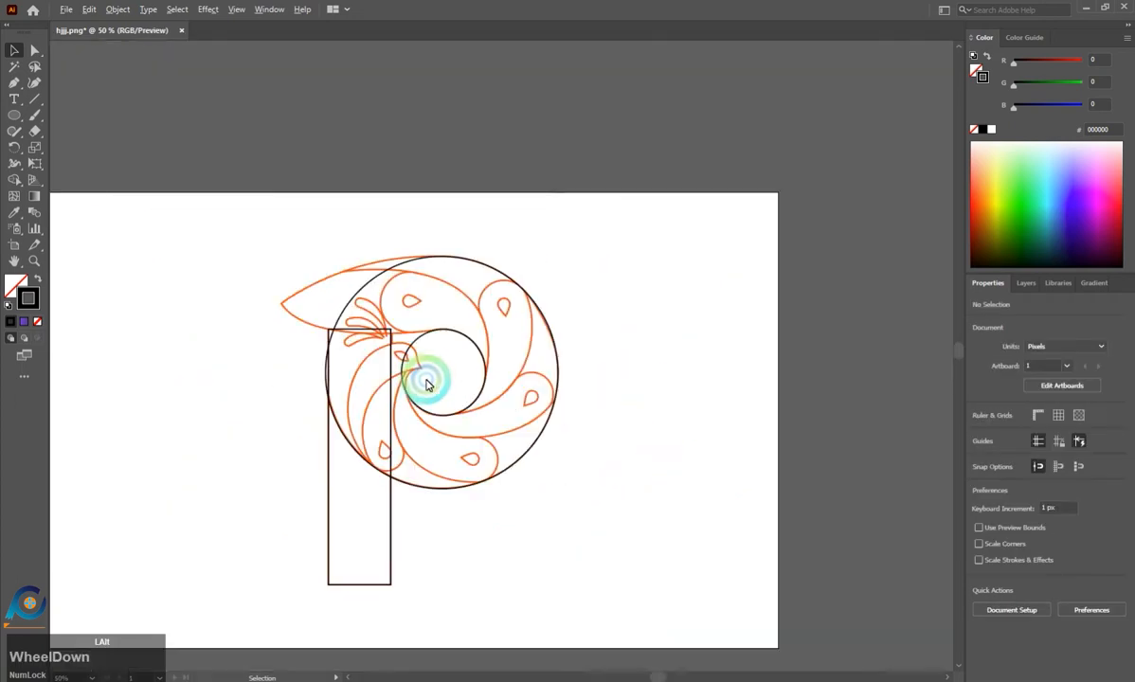
# Trace the lower tail curve with the Pen tool from the top of the inner circle to the pointed tail tip.
pyautogui.click(15, 83)
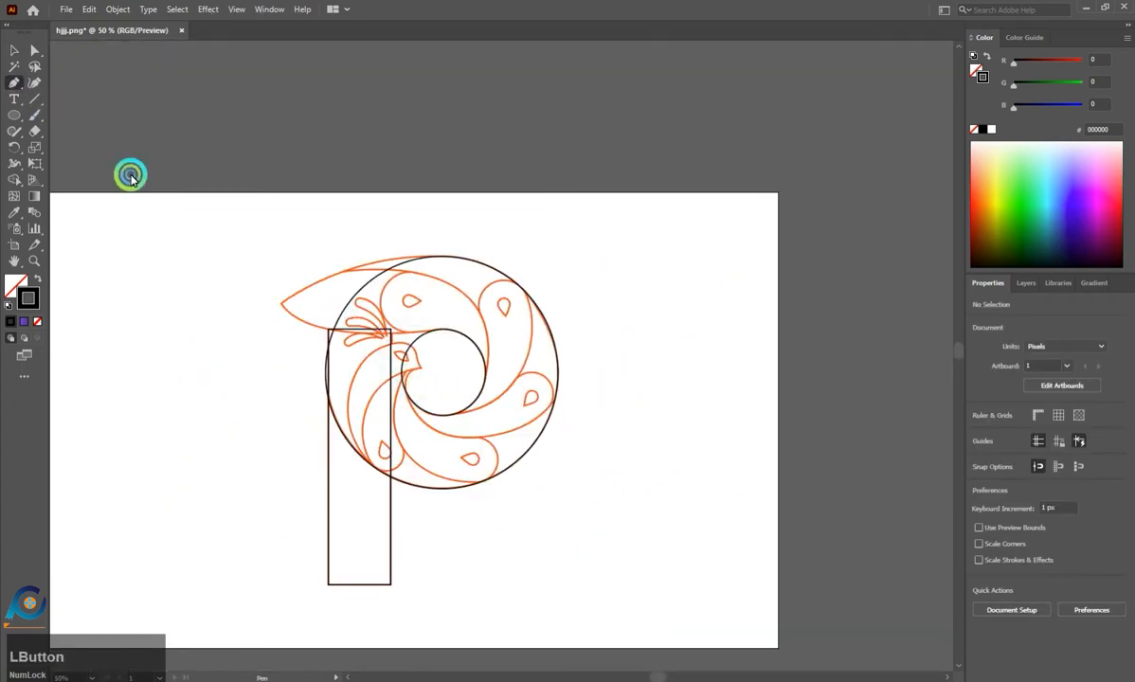
pyautogui.scroll(2, 317, 270)
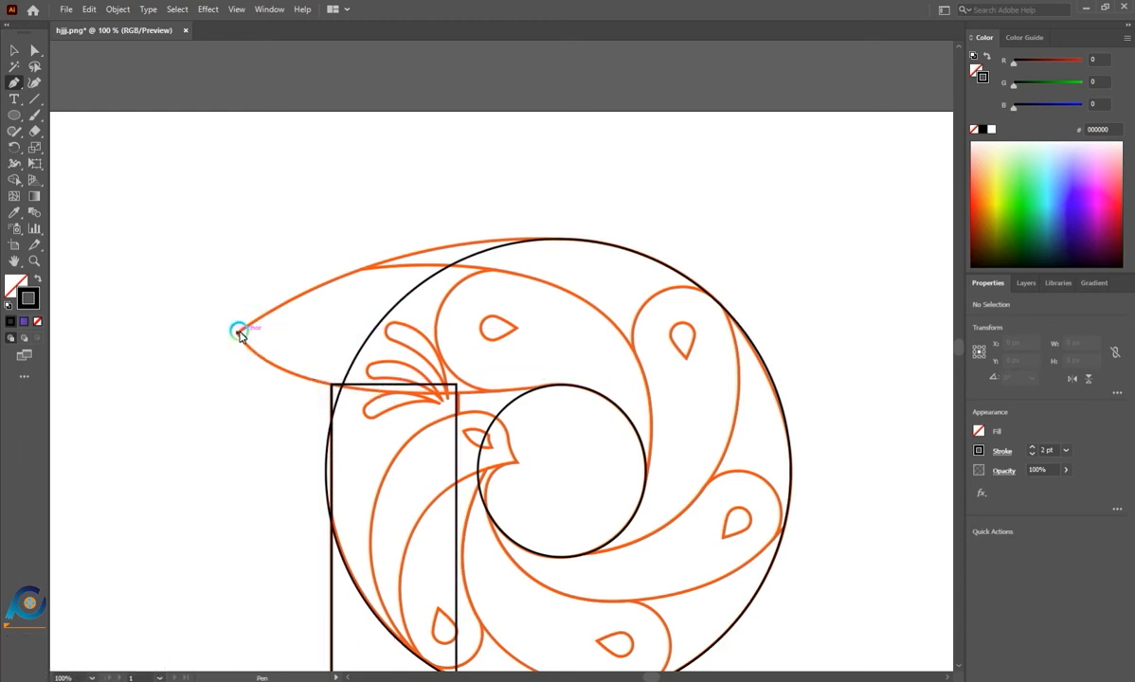
pyautogui.click(560, 391)
pyautogui.scroll(-2, 264, 360)
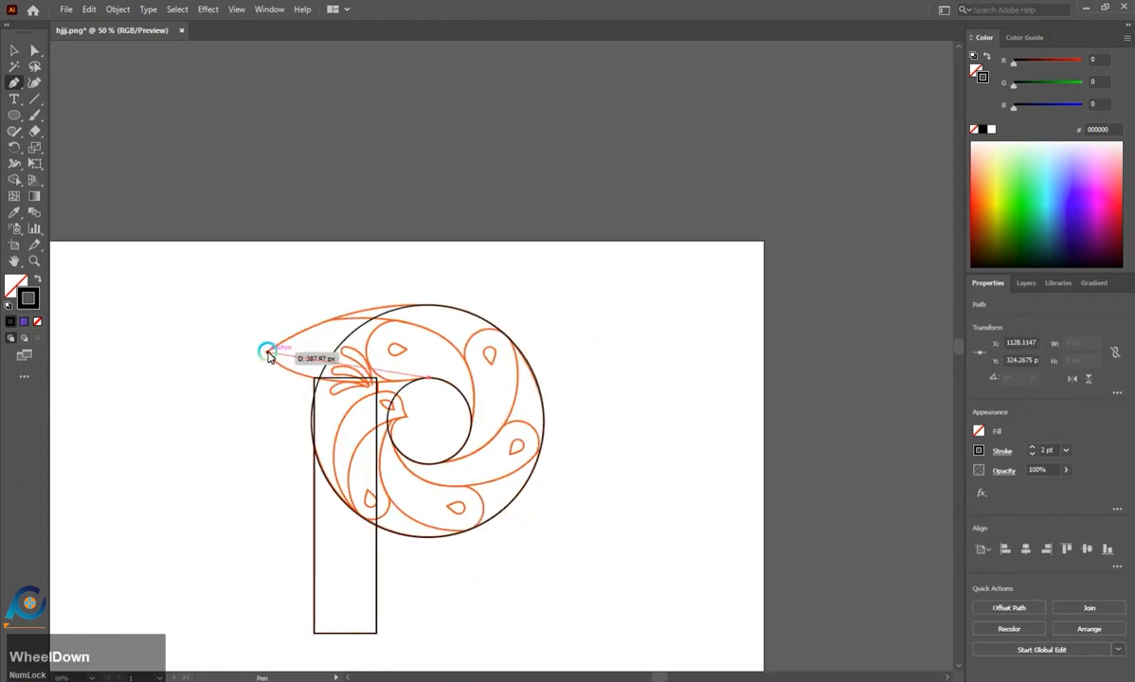
pyautogui.moveTo(268, 354); pyautogui.dragTo(236, 309)
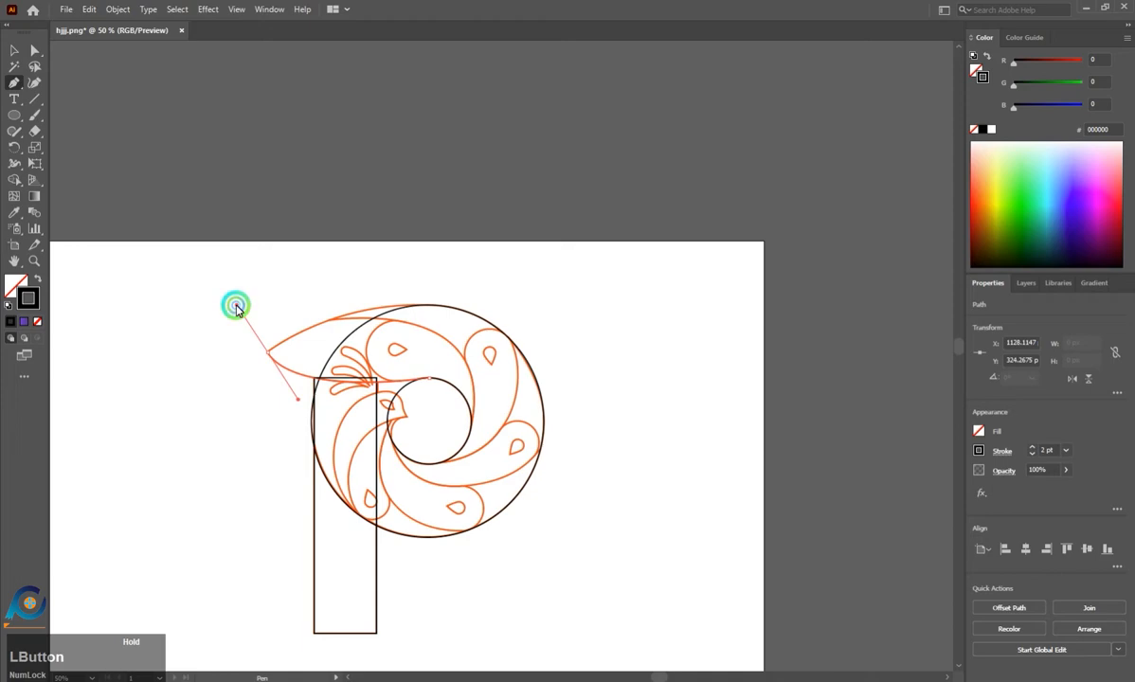
pyautogui.scroll(1, 268, 355)
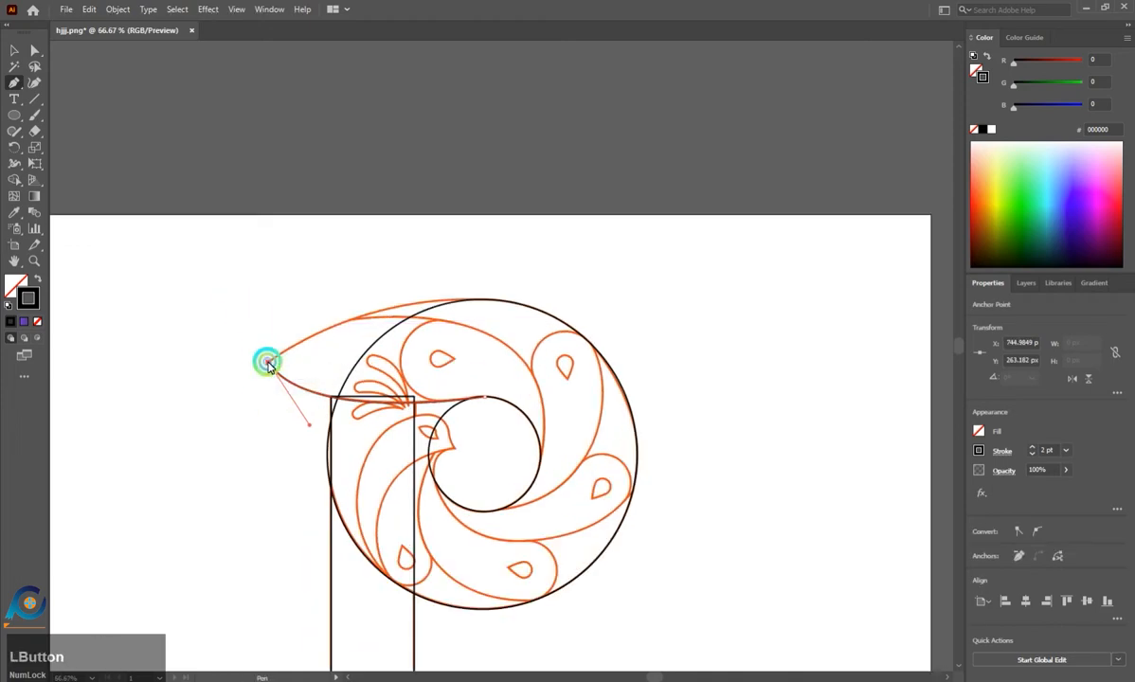
# Continue the path from the tail tip along the upper tail curve to the top of the outer circle, ending it there.
pyautogui.scroll(3, 357, 343)
pyautogui.scroll(-2, 441, 328)
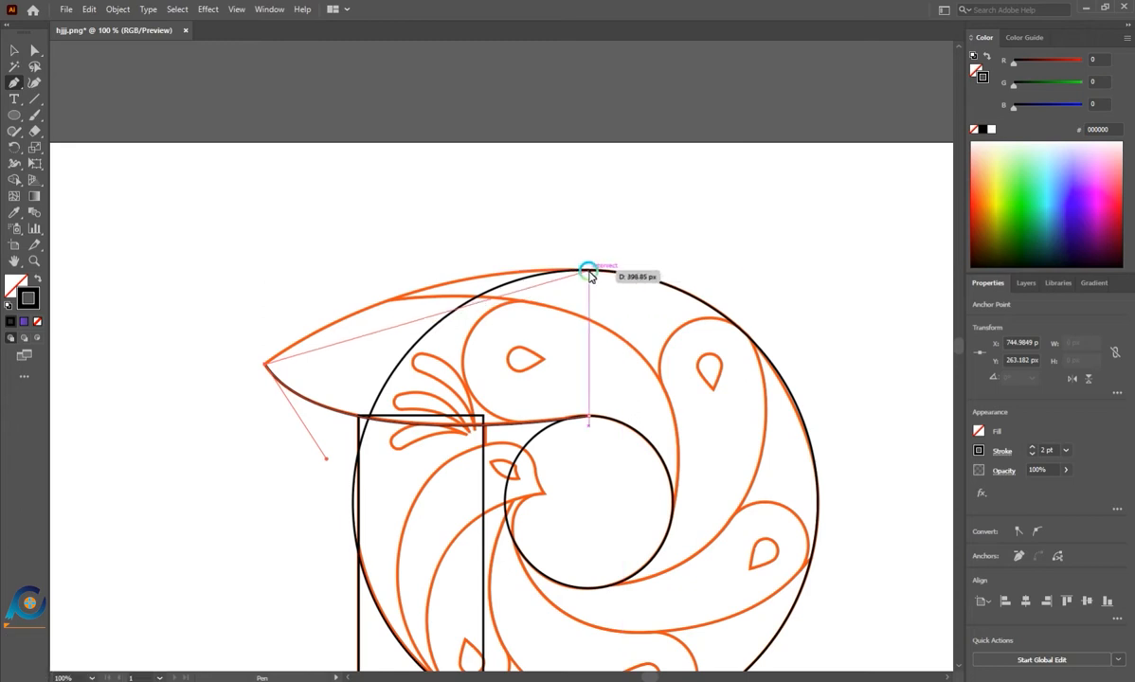
pyautogui.moveTo(589, 272); pyautogui.dragTo(770, 279)
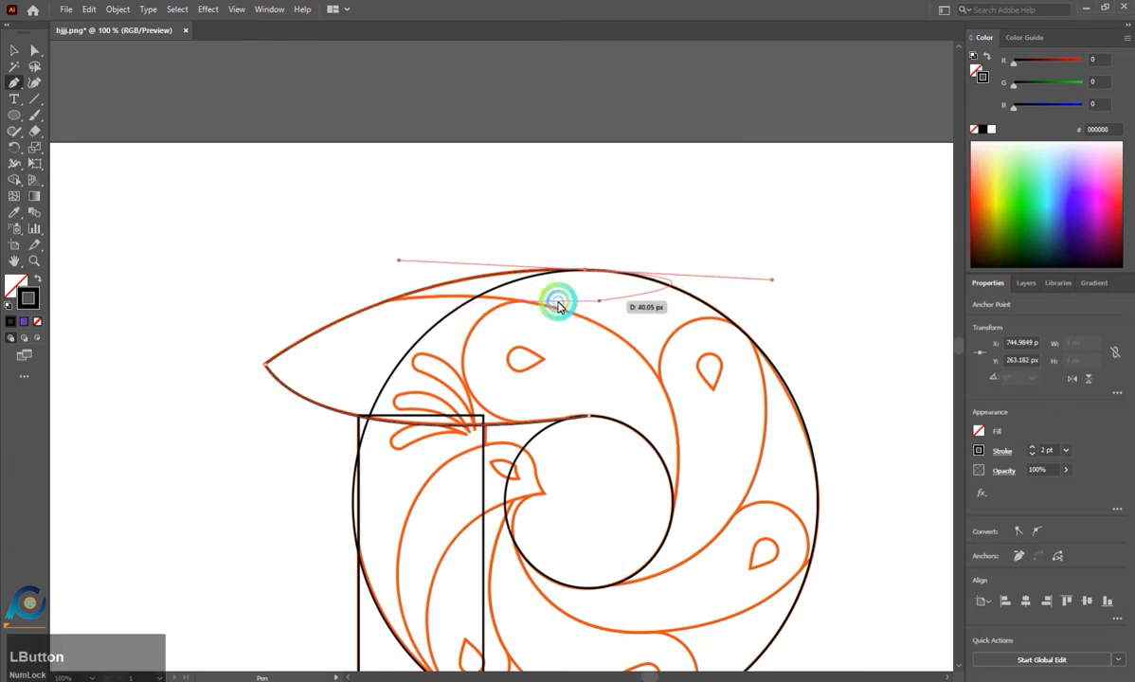
pyautogui.scroll(-2, 331, 296)
pyautogui.scroll(2, 587, 389)
pyautogui.scroll(-1, 597, 365)
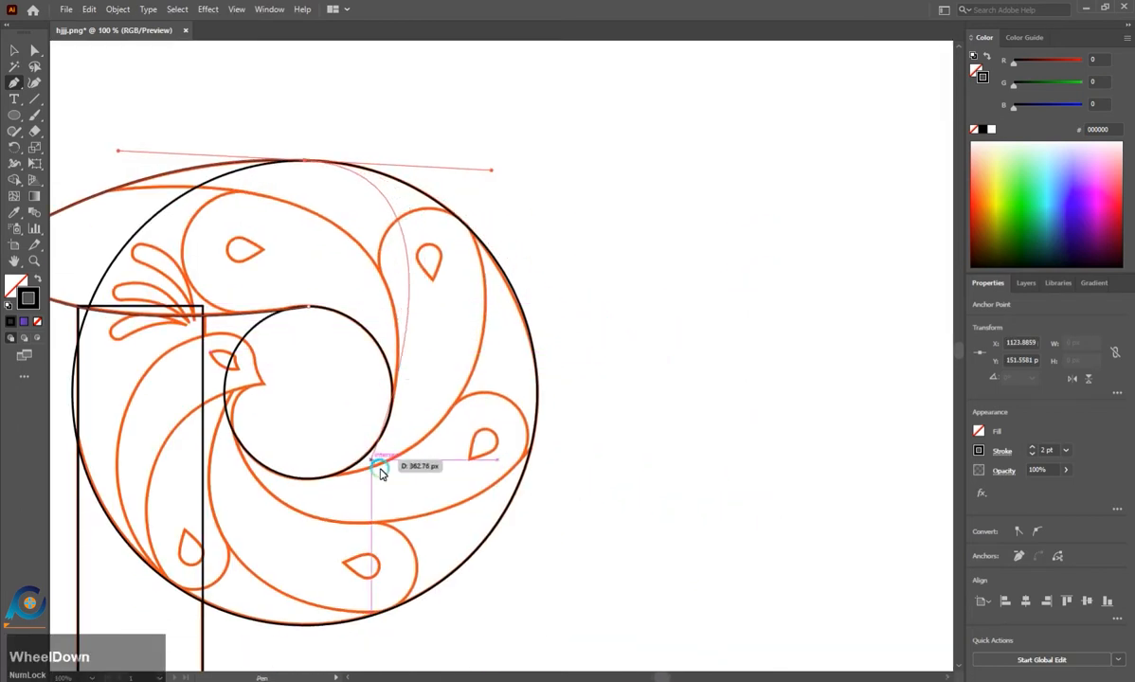
pyautogui.press('Escape')
# Select all paths and use Shape Builder to remove the circle sliver outside the stem and the stem edges inside the circle.
pyautogui.scroll(-1, 489, 350)
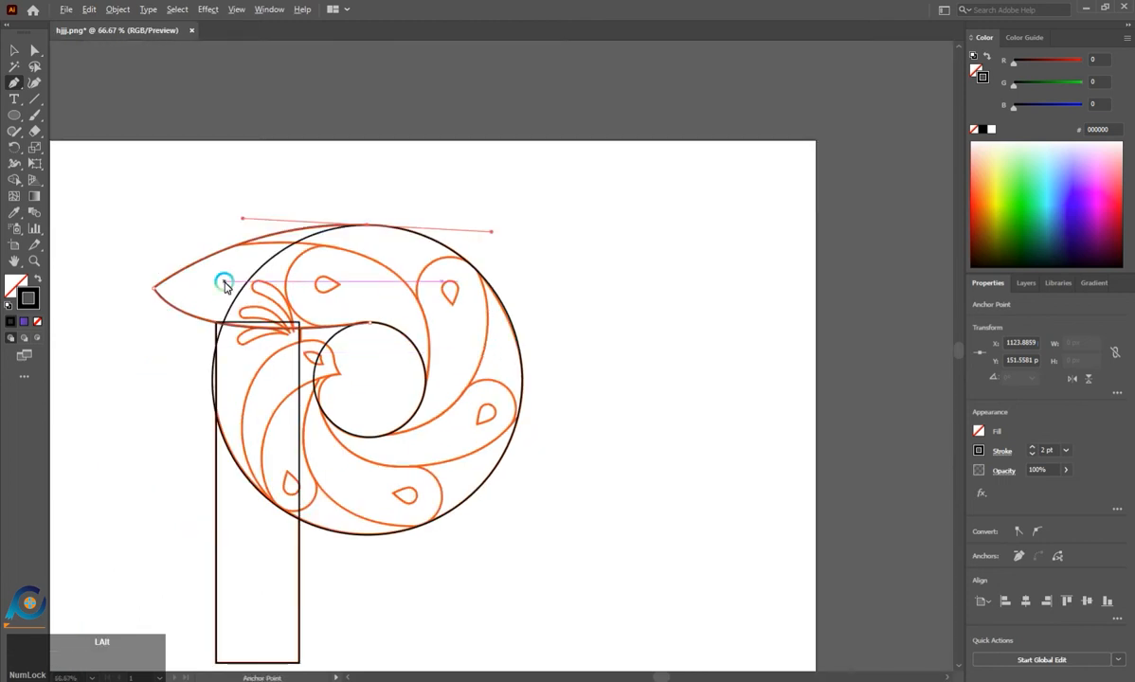
pyautogui.scroll(1, 329, 322)
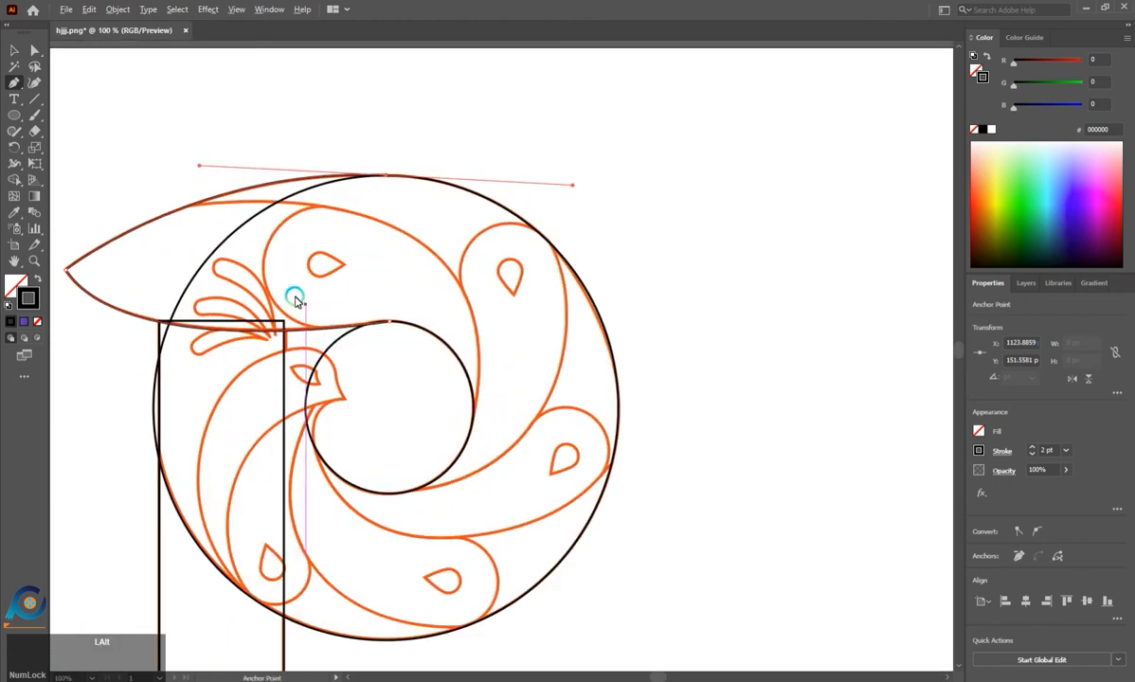
pyautogui.scroll(-1, 450, 388)
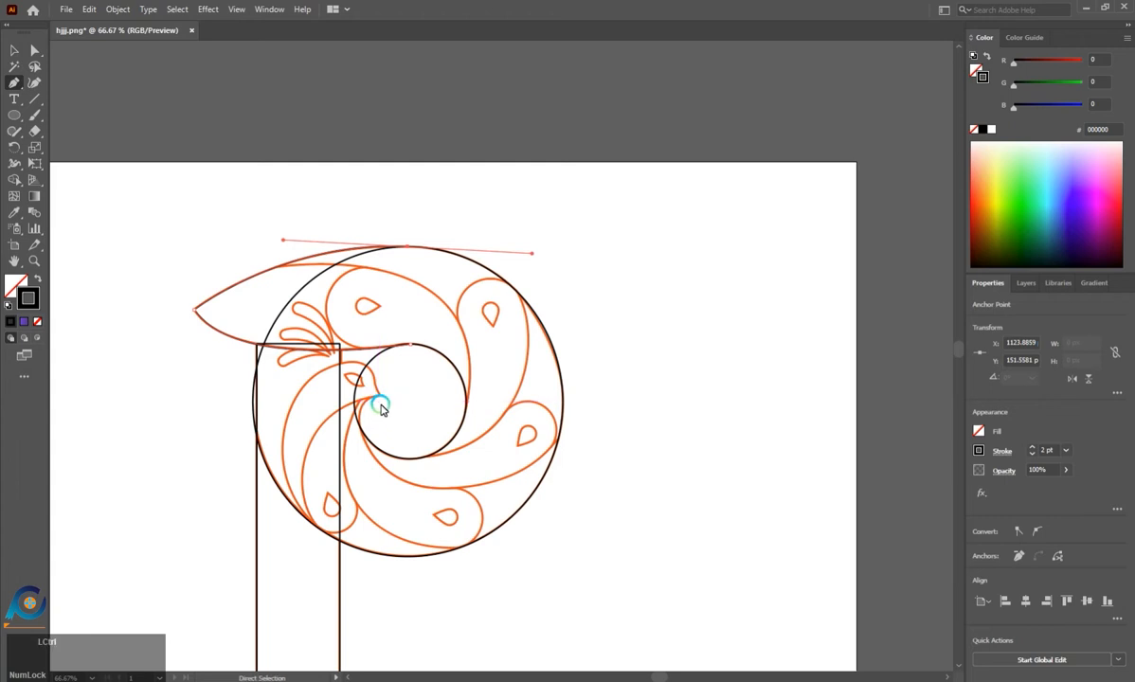
pyautogui.hotkey('ctrl', 'a')
pyautogui.hotkey('shift', 'm')
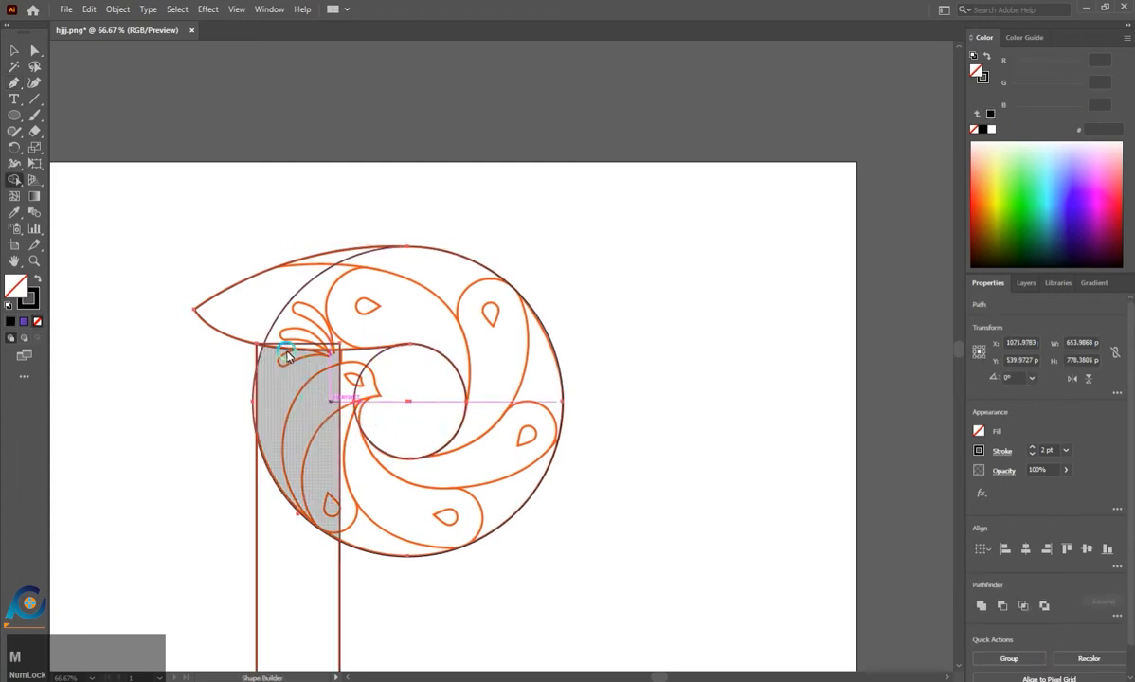
pyautogui.scroll(2, 264, 401)
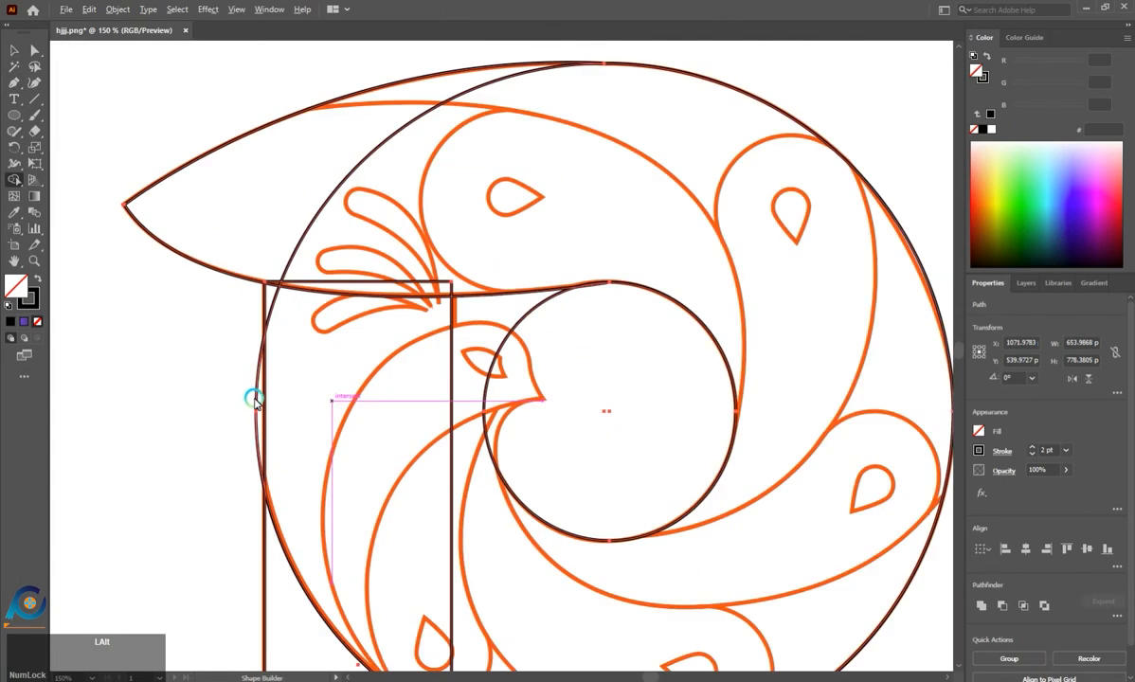
pyautogui.keyDown('alt'); pyautogui.click(253, 380); pyautogui.keyUp('alt')
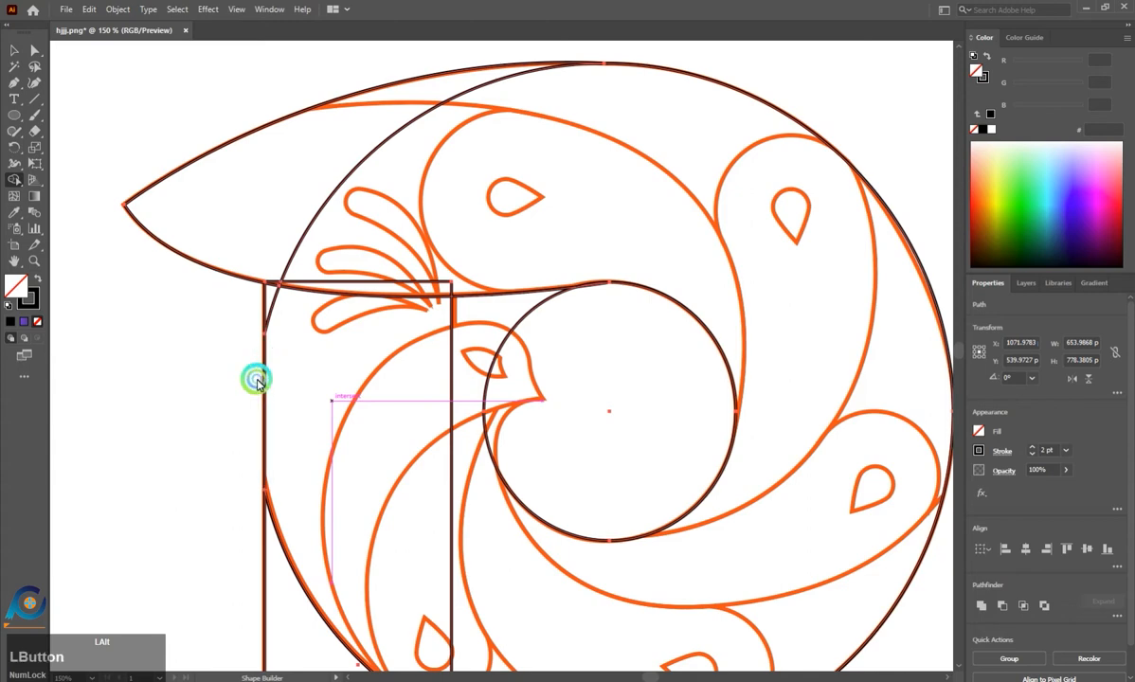
pyautogui.keyDown('alt'); pyautogui.click(265, 302); pyautogui.keyUp('alt')
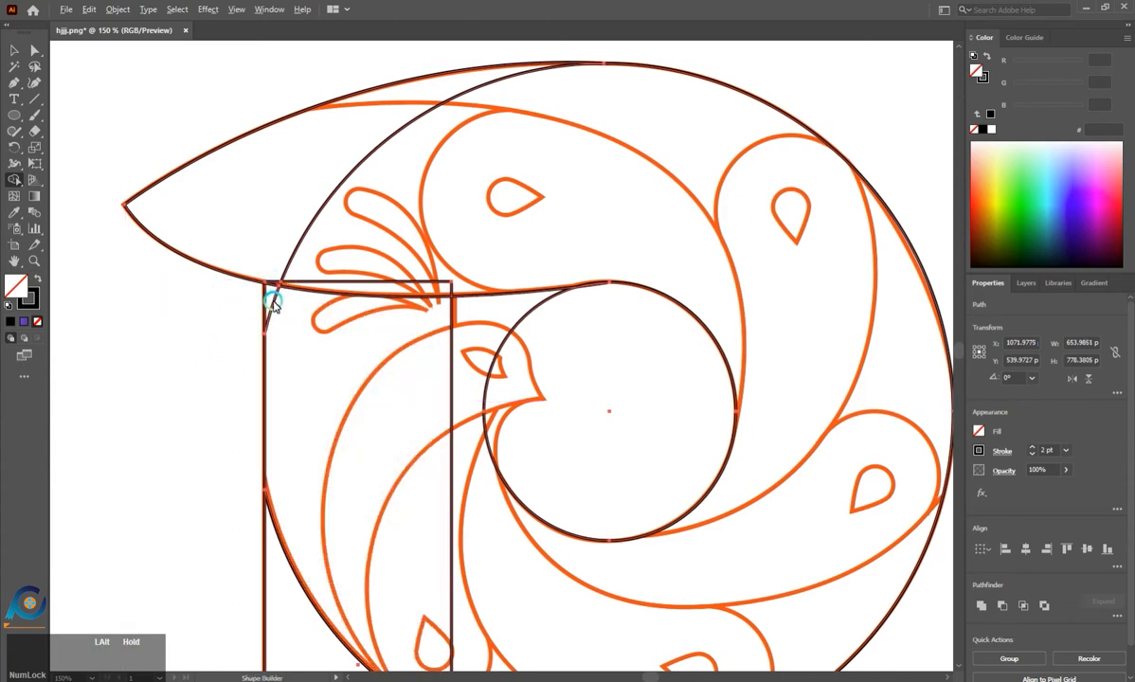
pyautogui.keyDown('alt'); pyautogui.click(289, 310); pyautogui.keyUp('alt')
pyautogui.scroll(-3, 315, 331)
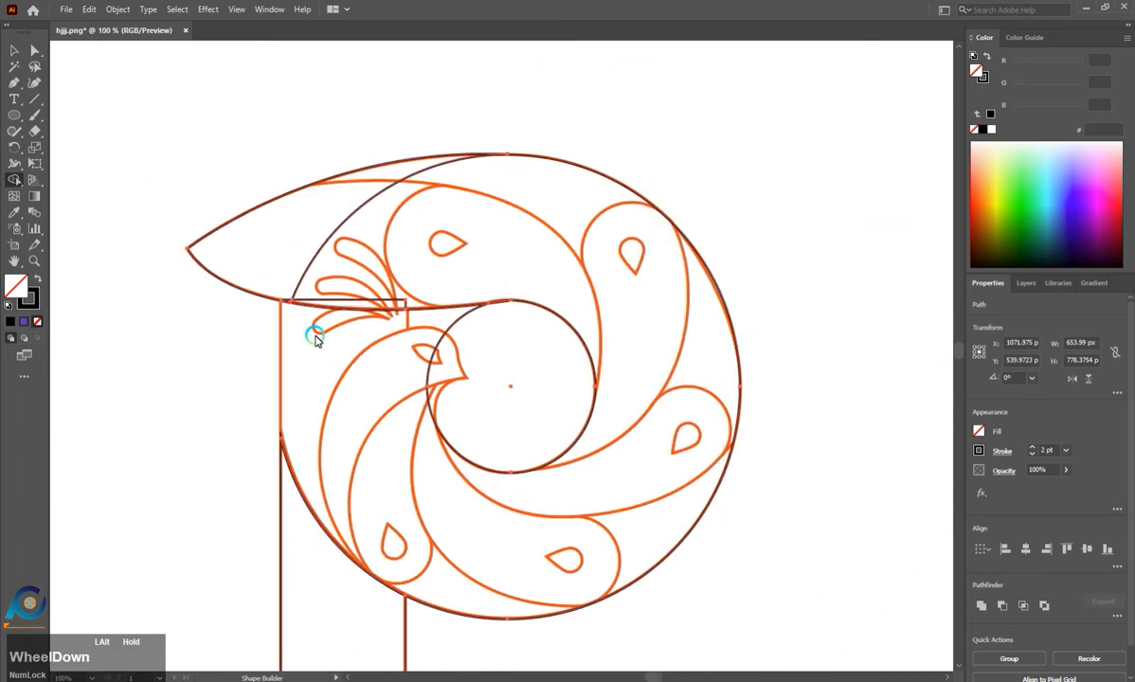
# Remove the large circle's arc crossing the tail and the leftover pieces of the stem's top edge along the lower tail curve.
pyautogui.scroll(3, 328, 276)
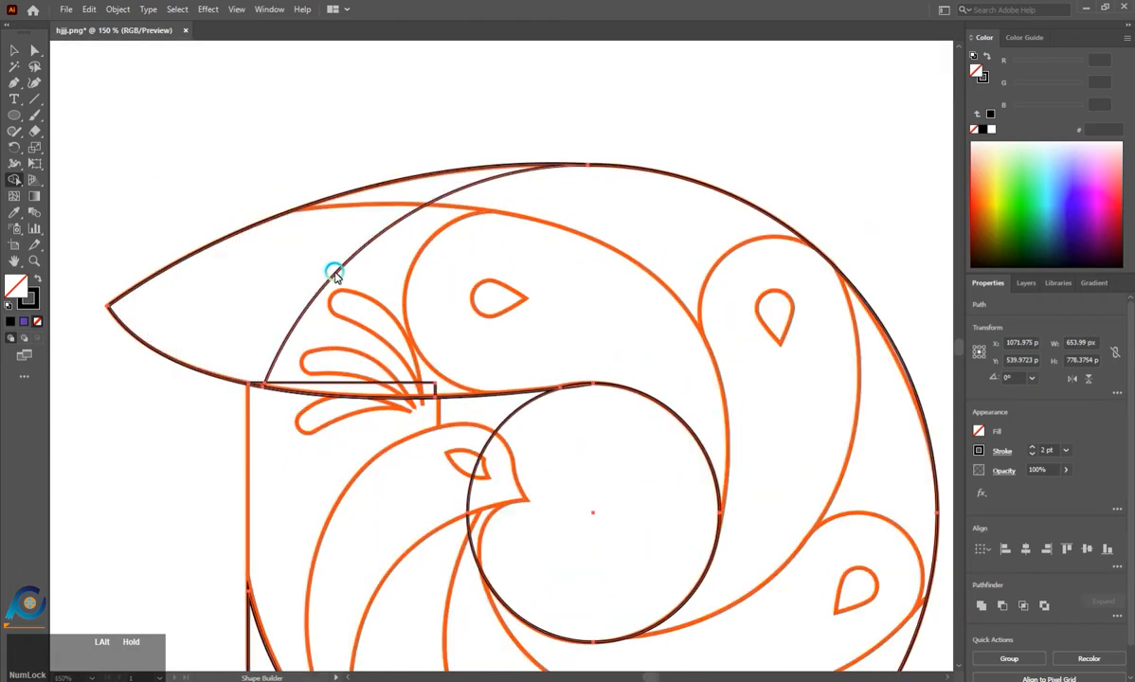
pyautogui.keyDown('alt'); pyautogui.click(334, 273); pyautogui.keyUp('alt')
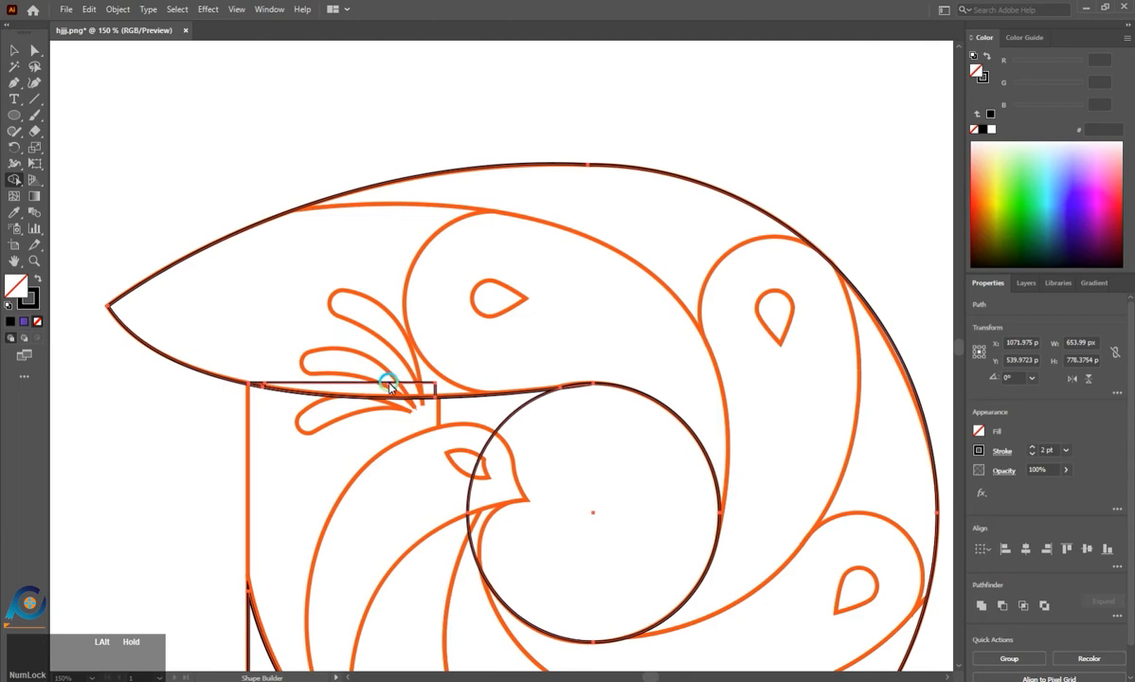
pyautogui.scroll(-3, 491, 427)
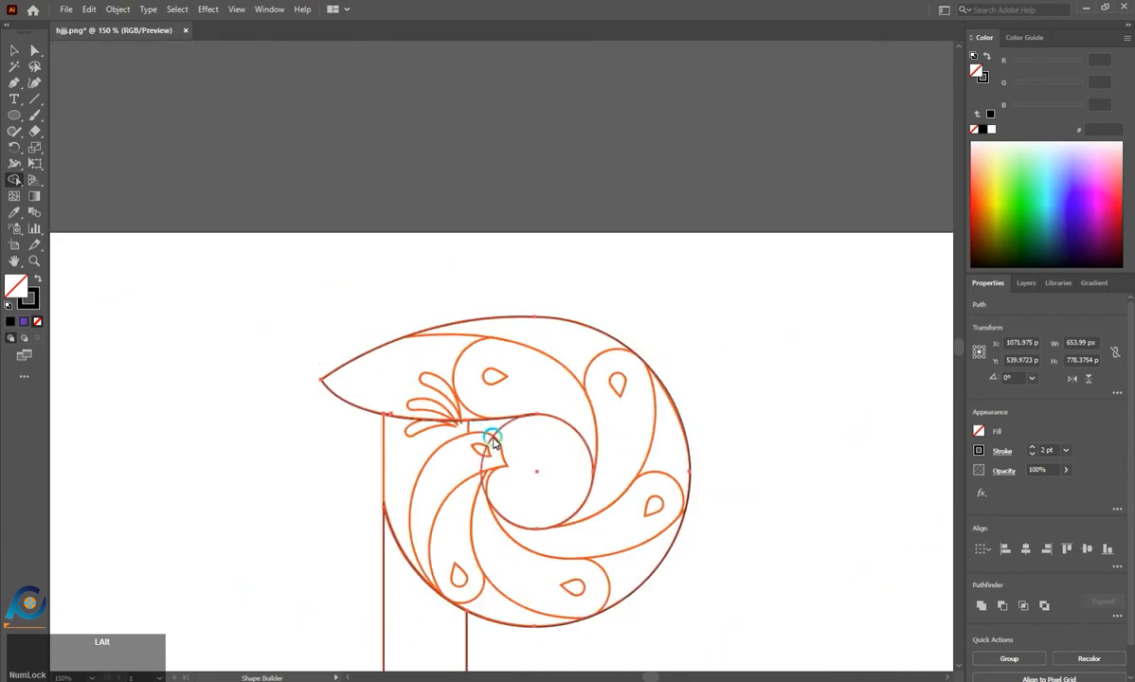
pyautogui.scroll(-1, 492, 442)
pyautogui.scroll(1, 629, 401)
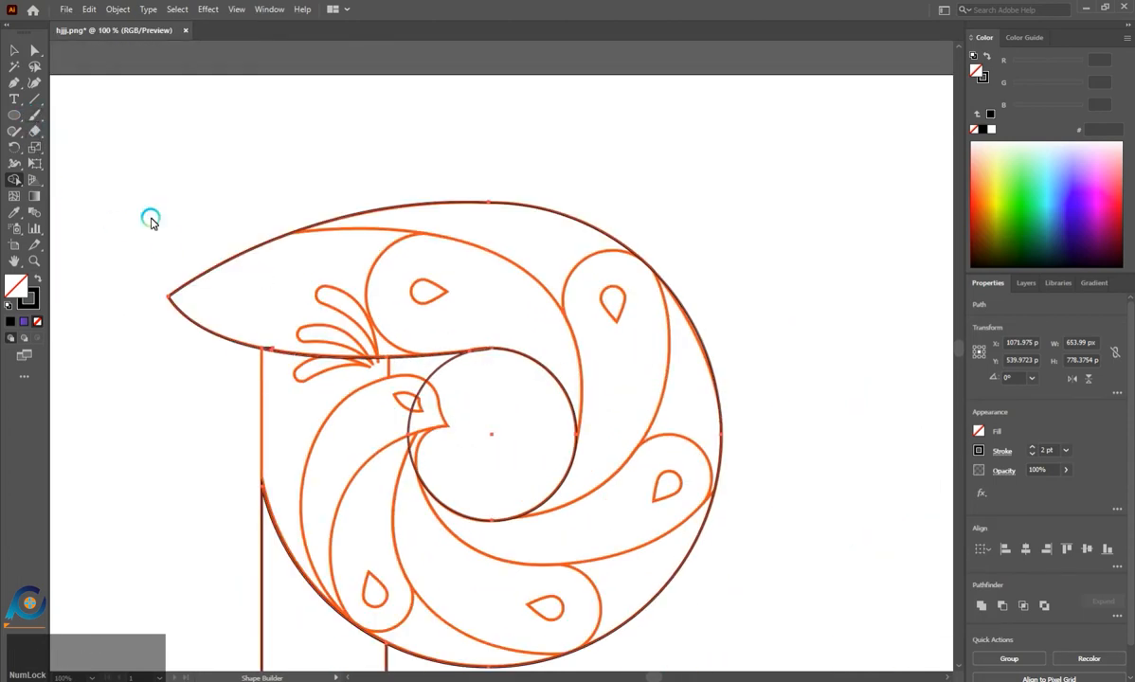
pyautogui.scroll(5, 285, 350)
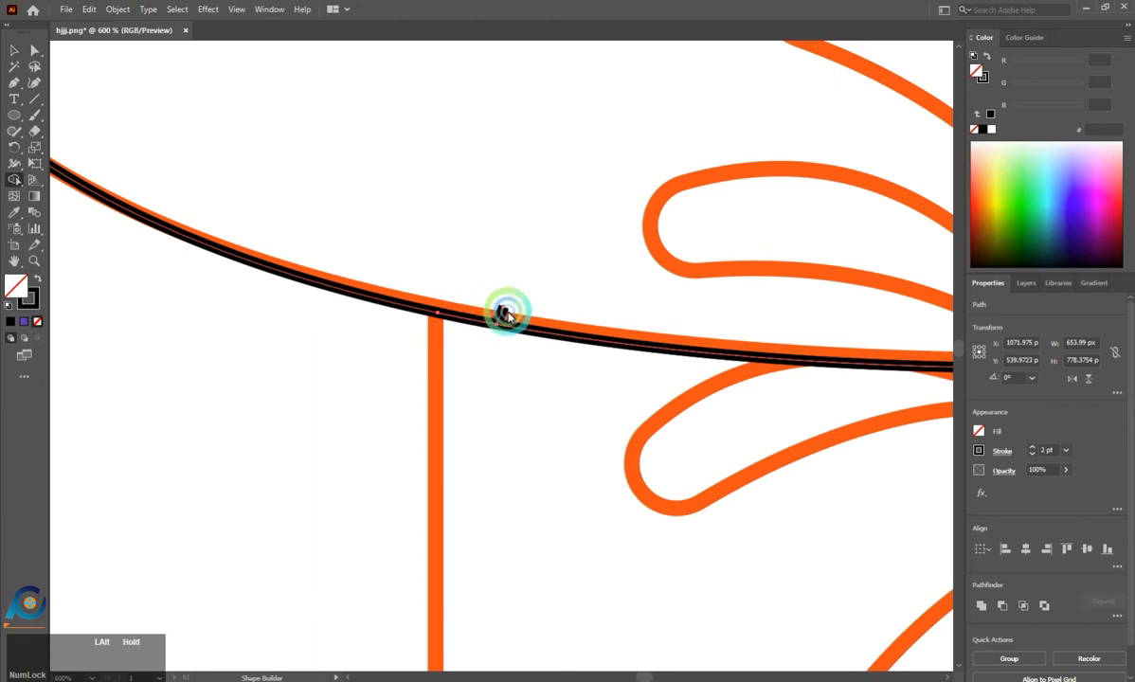
pyautogui.scroll(-6, 297, 372)
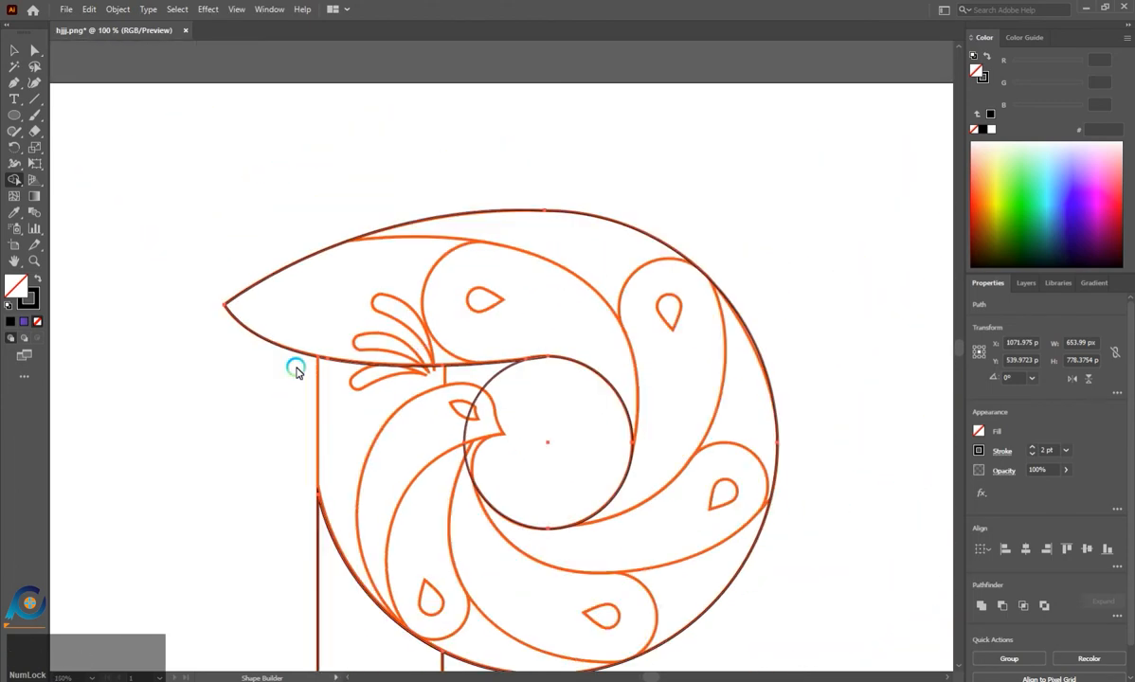
# Trace the uppermost feather curve with the Pen tool from the tail's upper edge to the far side of the inner circle, and end the path.
pyautogui.scroll(-3, 297, 372)
pyautogui.click(337, 165)
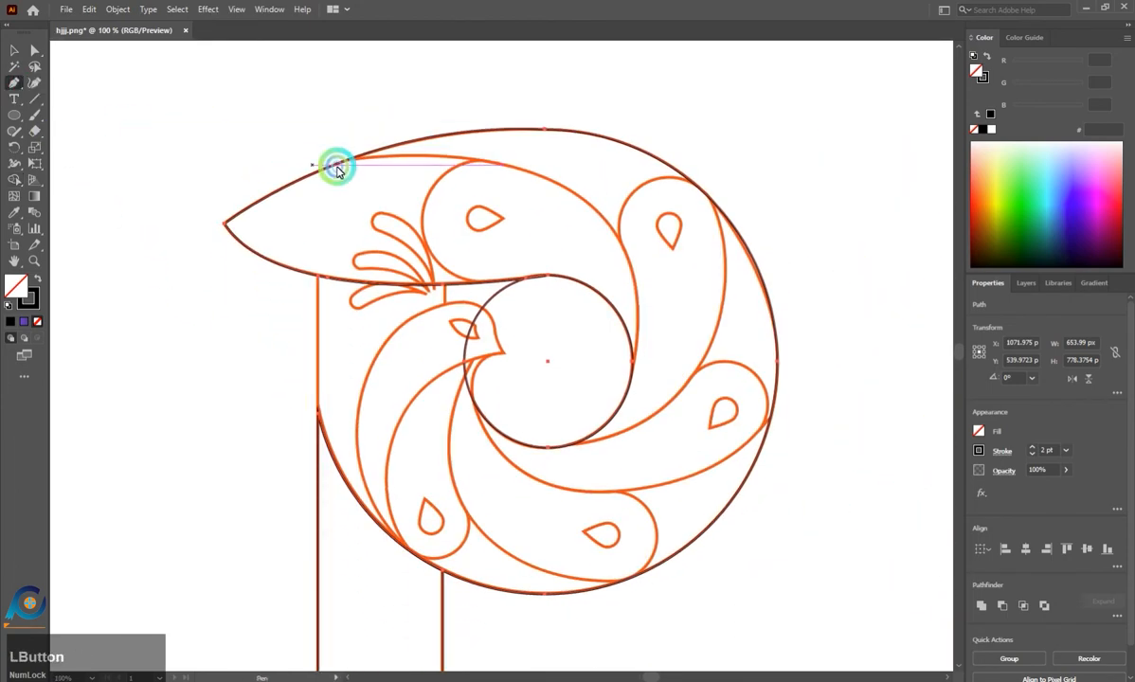
pyautogui.scroll(-2, 348, 189)
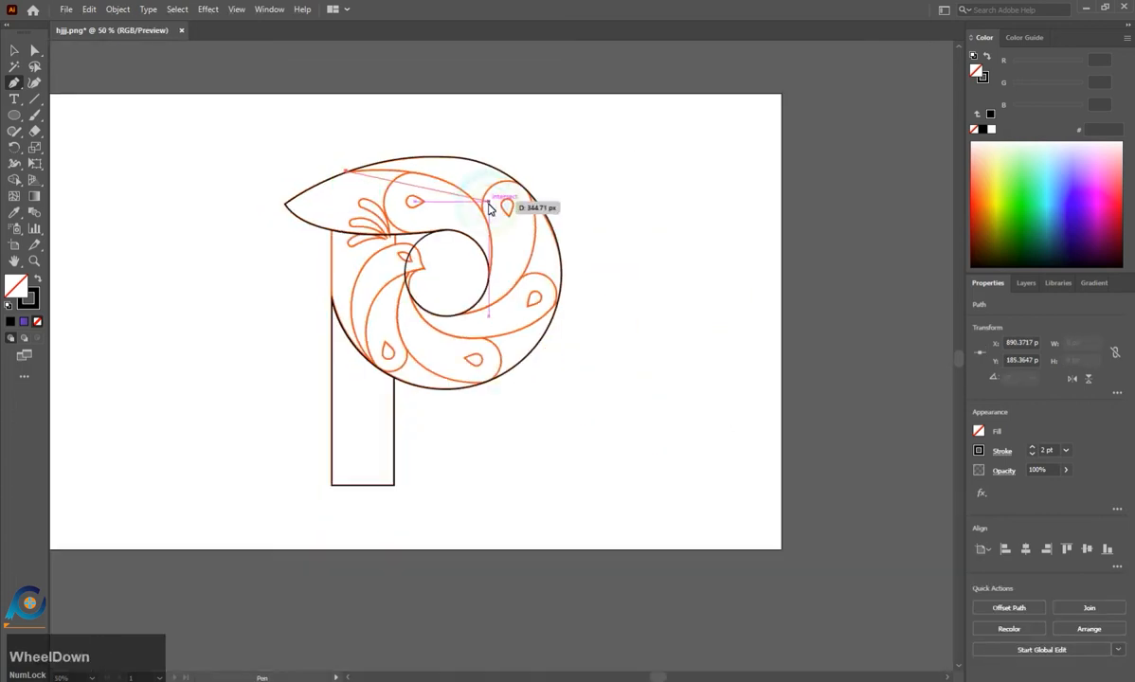
pyautogui.scroll(2, 504, 203)
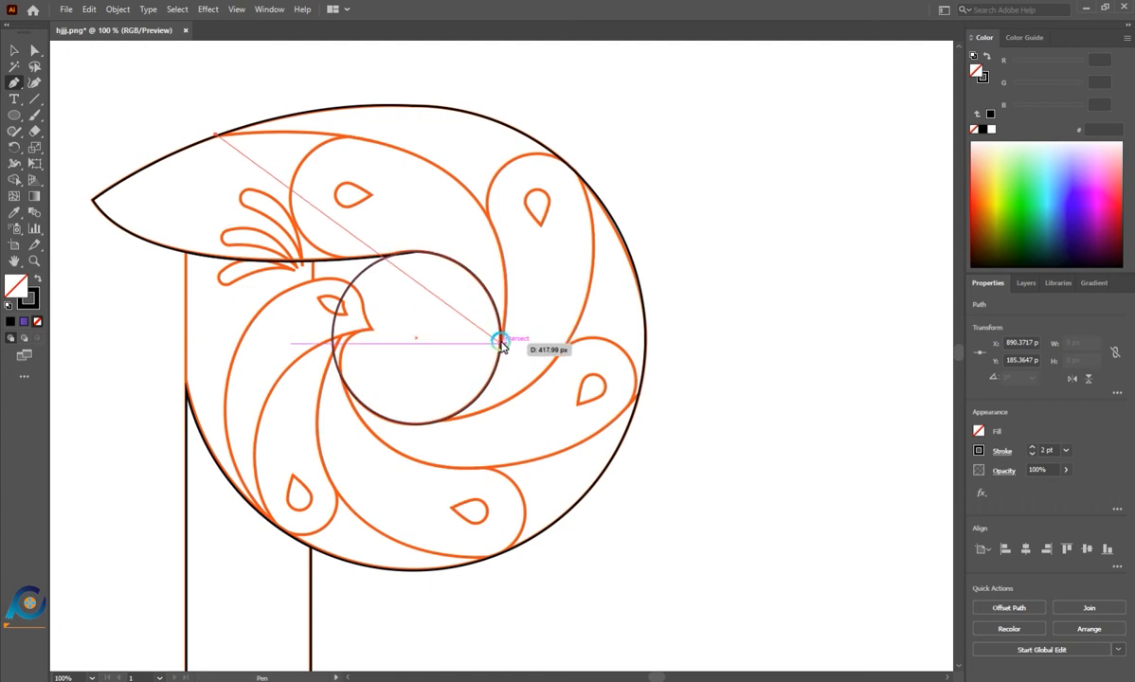
pyautogui.moveTo(500, 339); pyautogui.dragTo(451, 588)
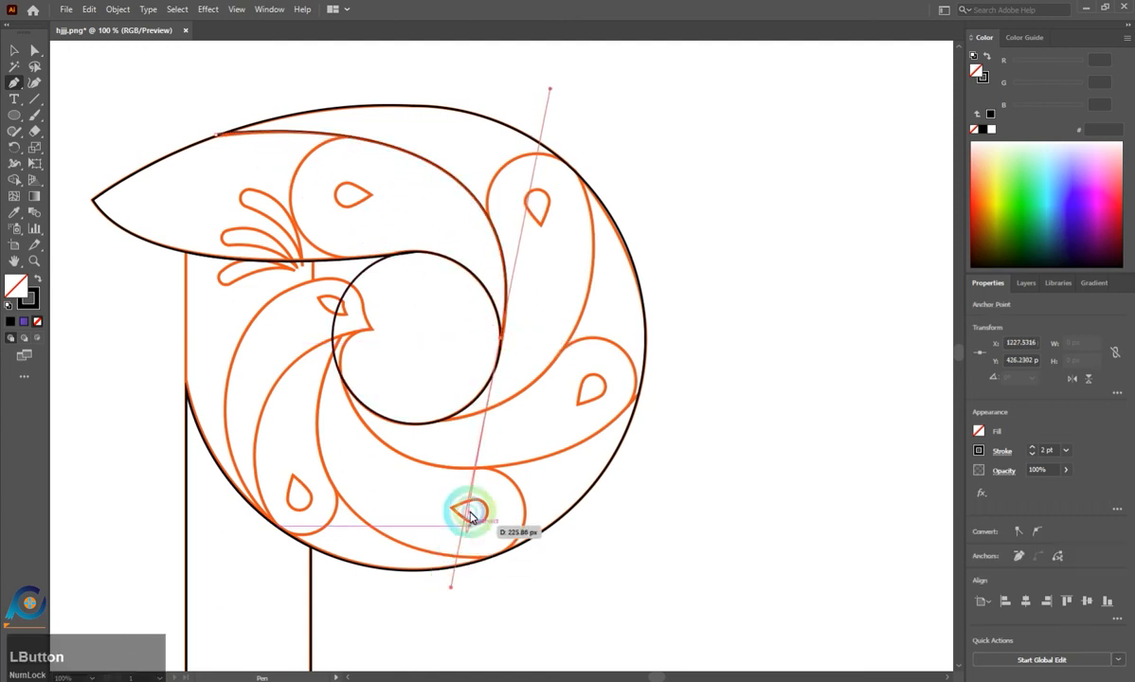
pyautogui.press('Escape')
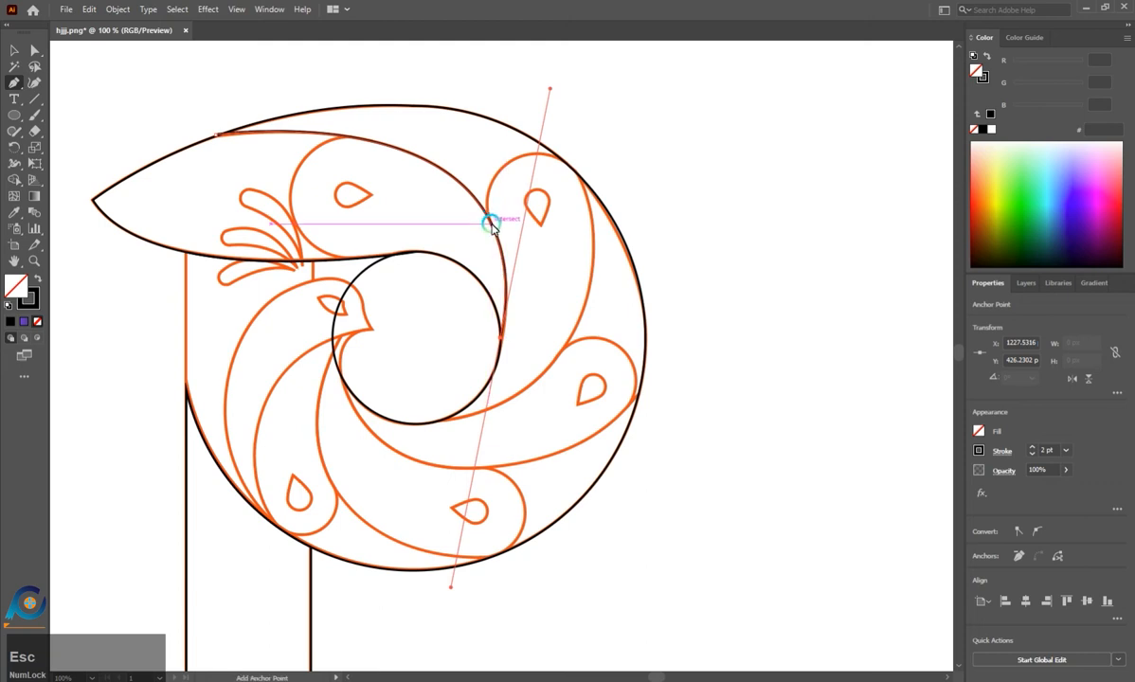
# Trace the second feather curve from the outer circle through a mid-curve anchor to the underside of the inner circle, and end the path.
pyautogui.click(578, 175)
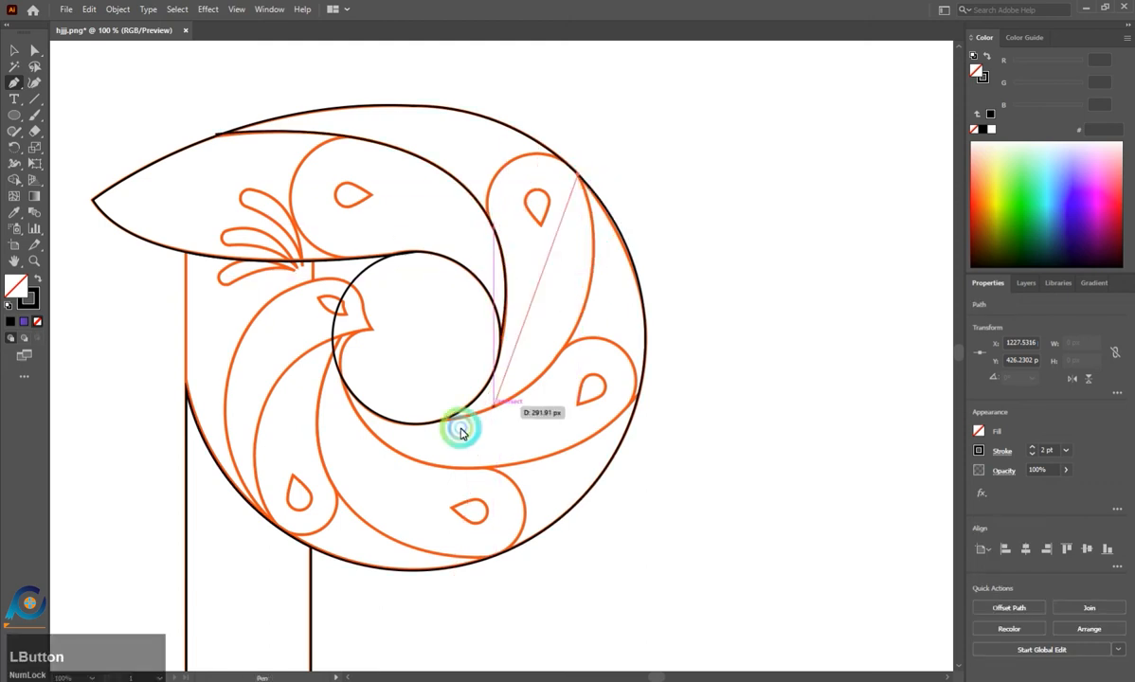
pyautogui.moveTo(434, 420); pyautogui.dragTo(243, 466)
pyautogui.hotkey('ctrl', 'z')
pyautogui.moveTo(514, 396); pyautogui.dragTo(387, 487)
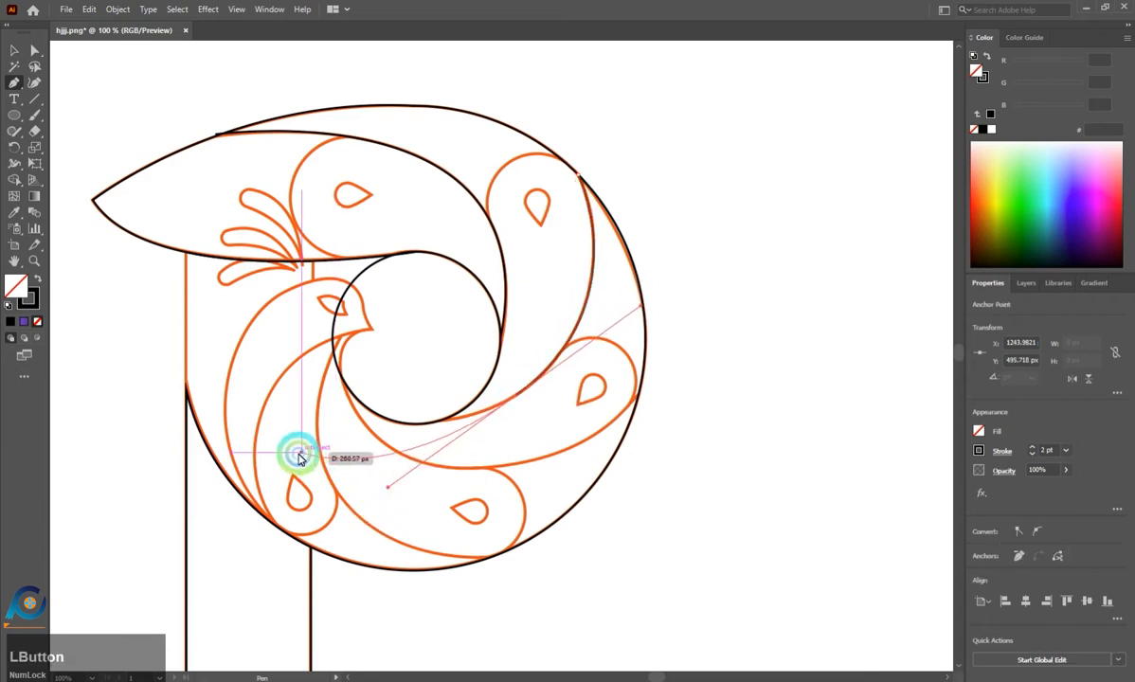
pyautogui.click(514, 396)
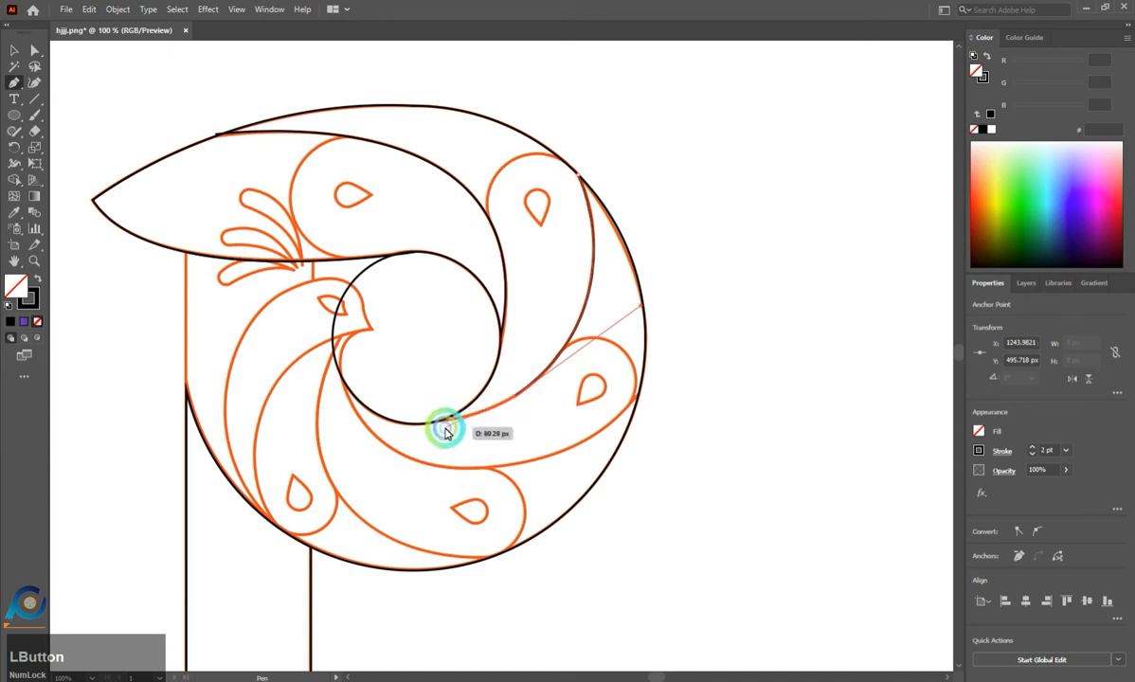
pyautogui.moveTo(438, 426); pyautogui.dragTo(403, 423)
pyautogui.click(392, 420)
pyautogui.press('Escape')
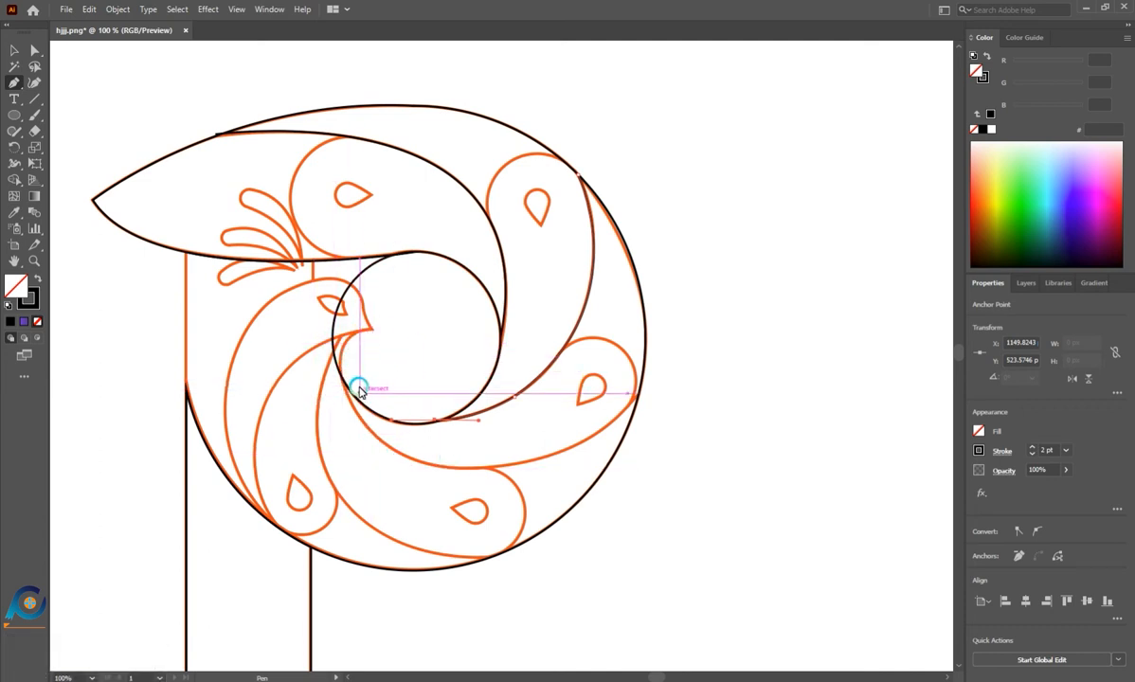
# Trace the peacock's head and back from the beak tip over the crown down to the outer circle, and end the path.
pyautogui.scroll(2, 324, 343)
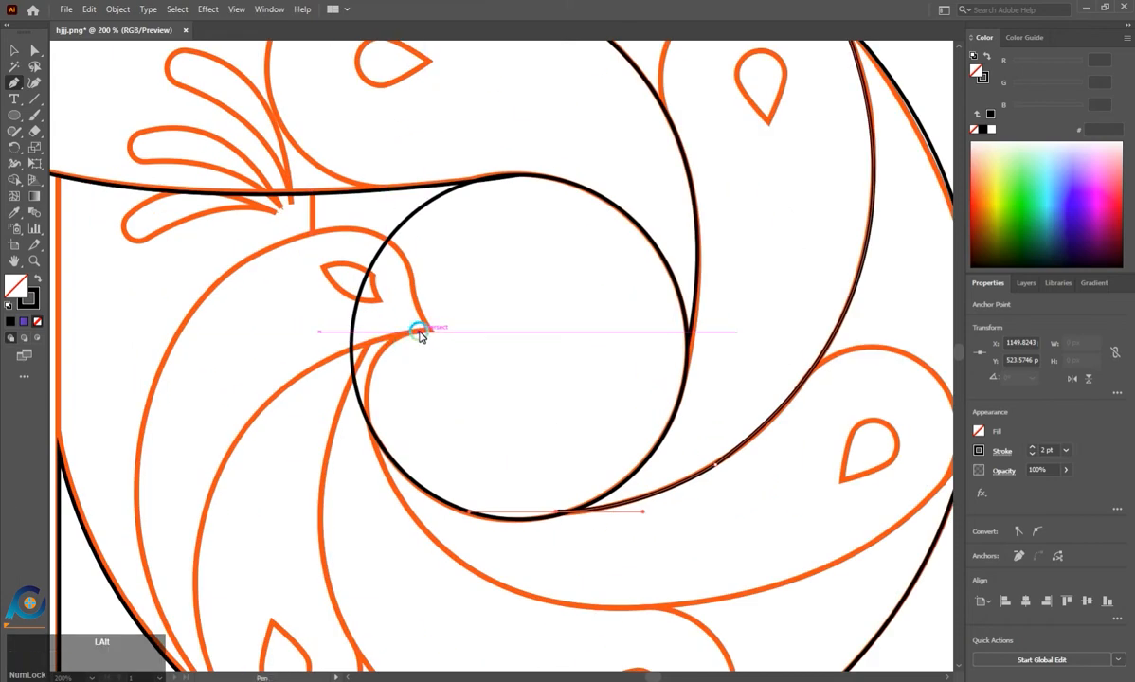
pyautogui.scroll(-1, 420, 336)
pyautogui.scroll(1, 423, 336)
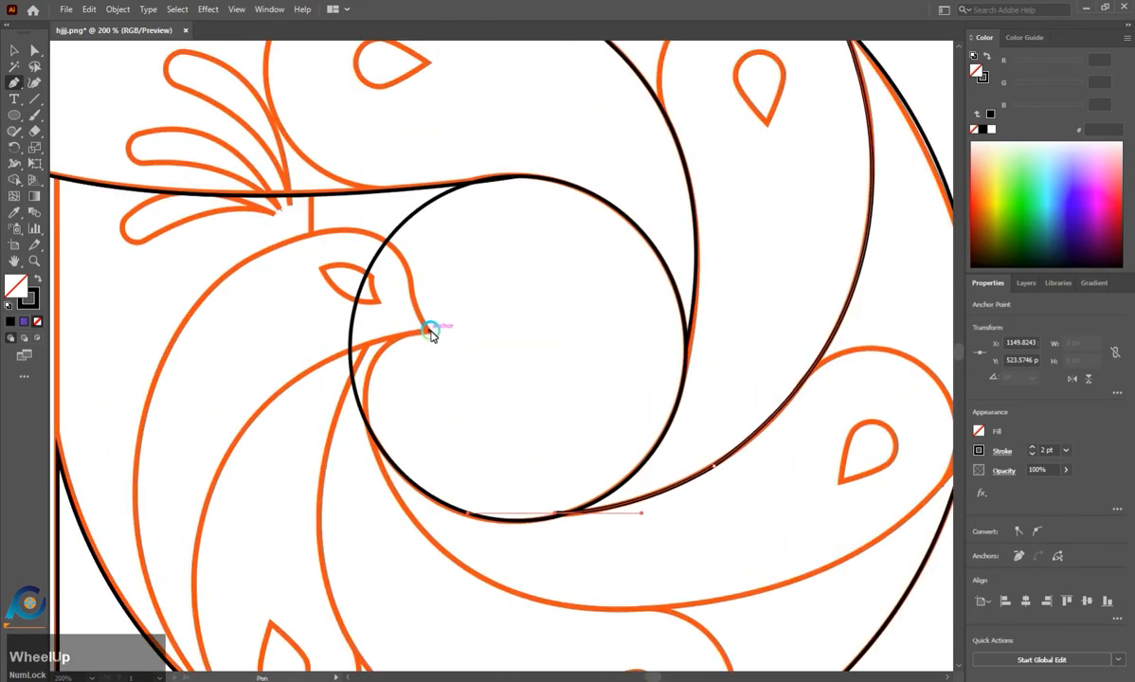
pyautogui.moveTo(430, 336); pyautogui.dragTo(401, 245)
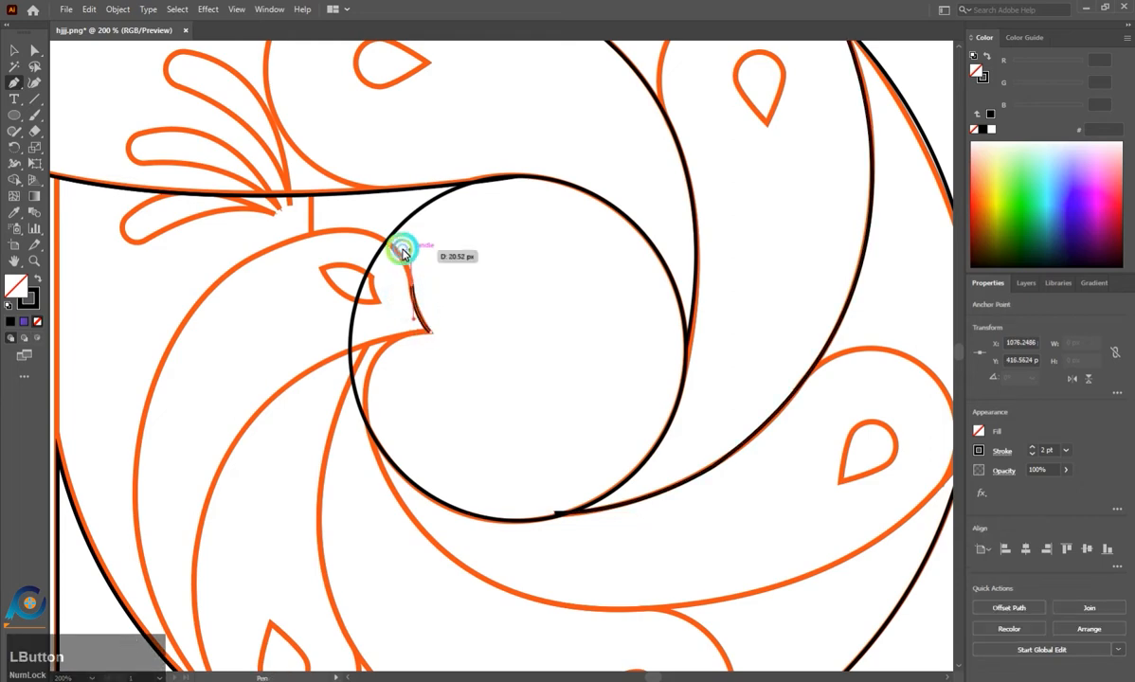
pyautogui.moveTo(267, 251); pyautogui.dragTo(190, 317)
pyautogui.scroll(-2, 237, 270)
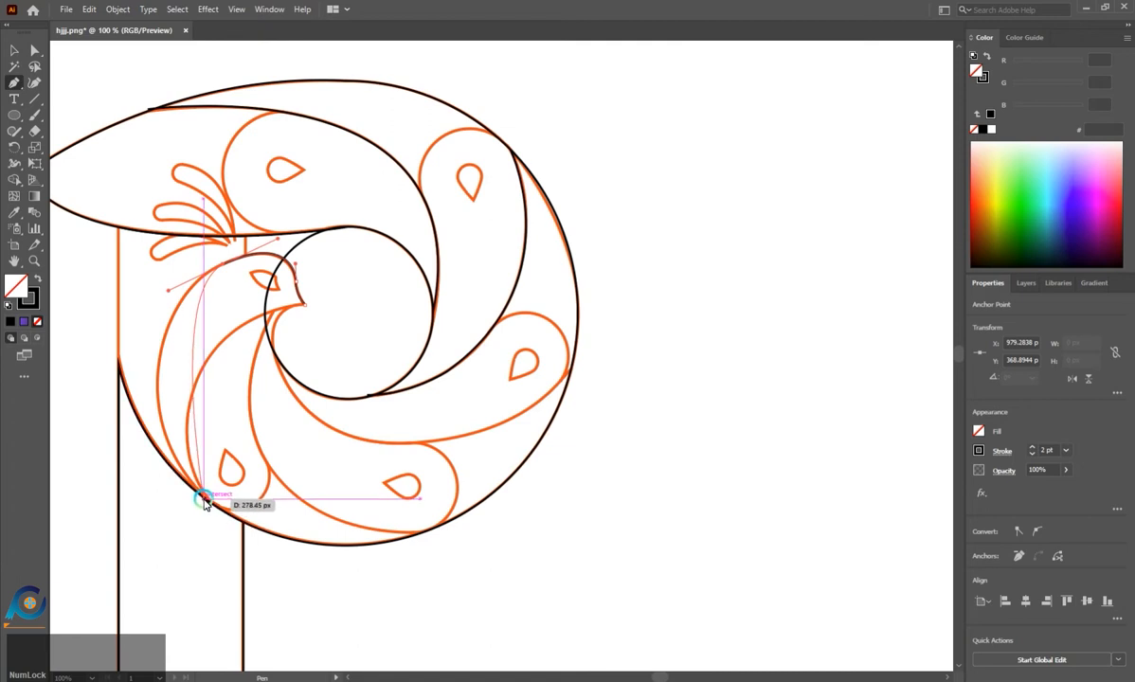
pyautogui.moveTo(209, 499); pyautogui.dragTo(303, 605)
pyautogui.press('Escape')
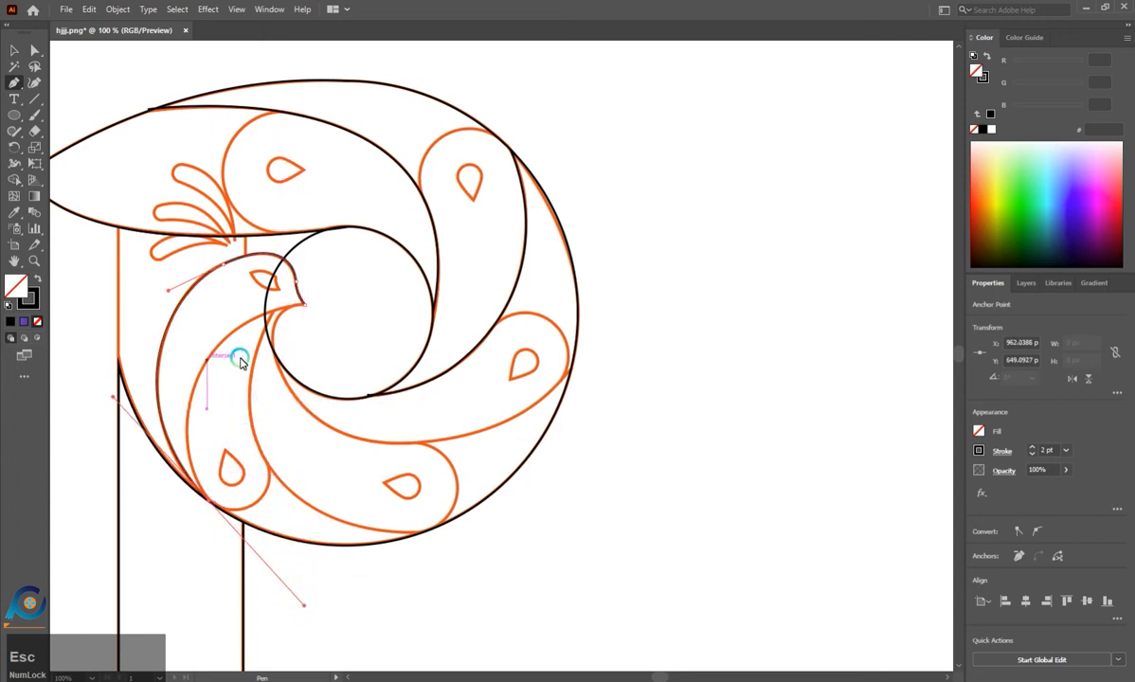
pyautogui.moveTo(306, 307); pyautogui.dragTo(276, 331)
pyautogui.hotkey('ctrl', 'z')
pyautogui.hotkey('ctrl', 'z')
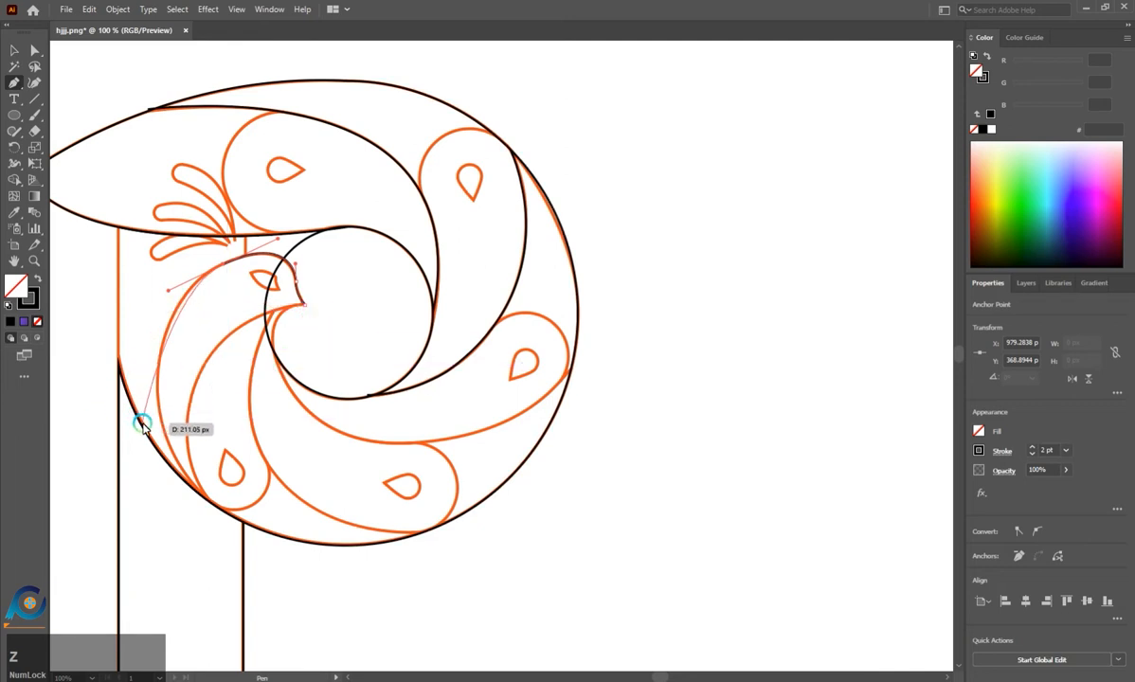
pyautogui.press('ctrl')
pyautogui.hotkey('ctrl', 'shift')
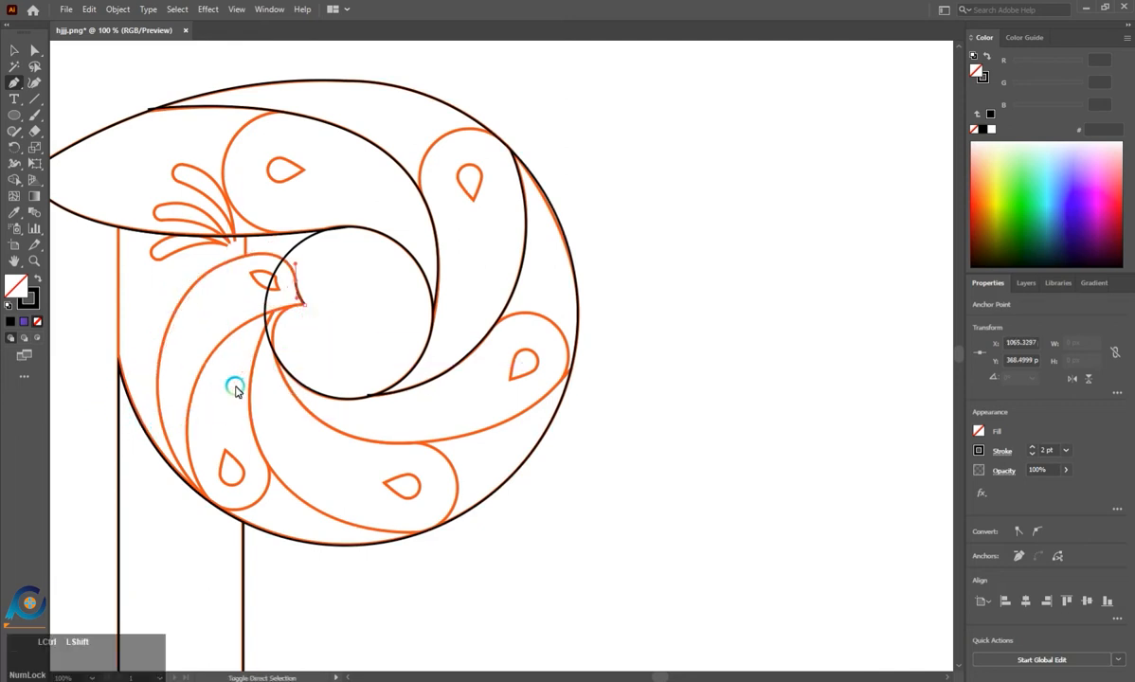
pyautogui.press('shift')
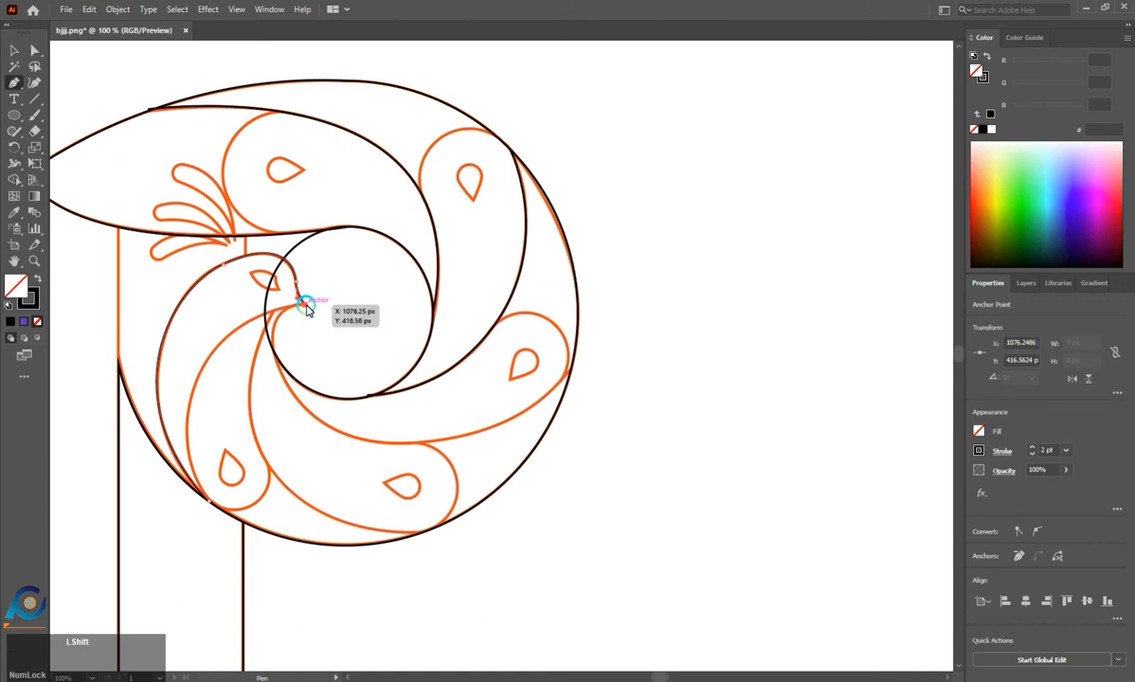
pyautogui.press('shift')
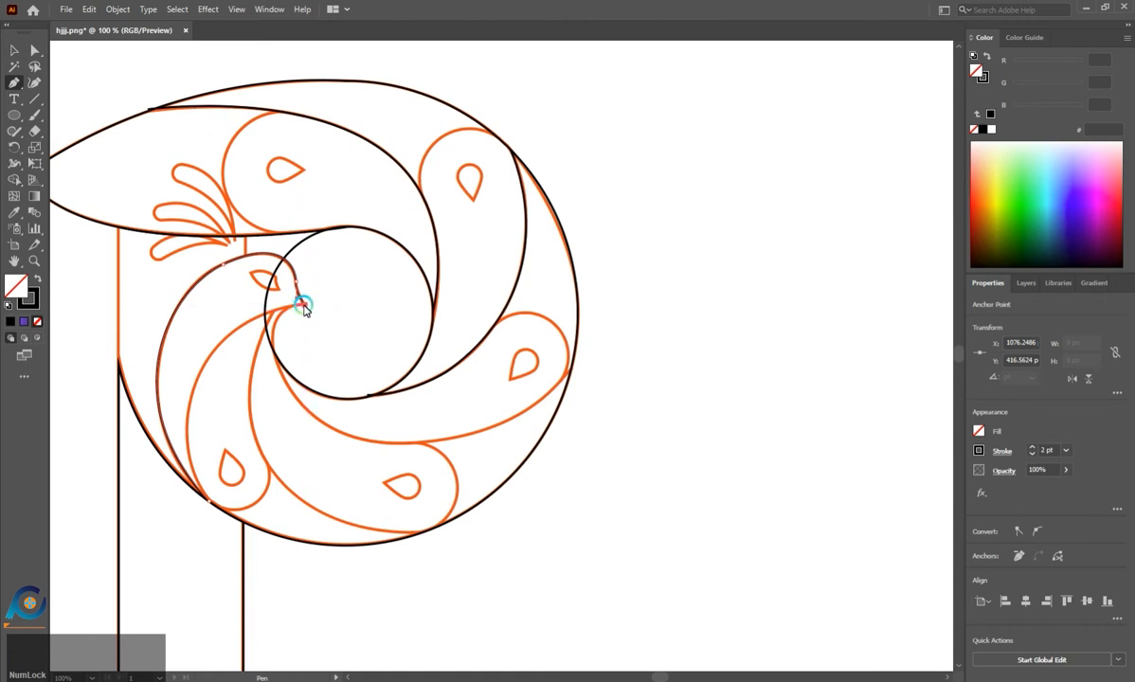
pyautogui.press('shift')
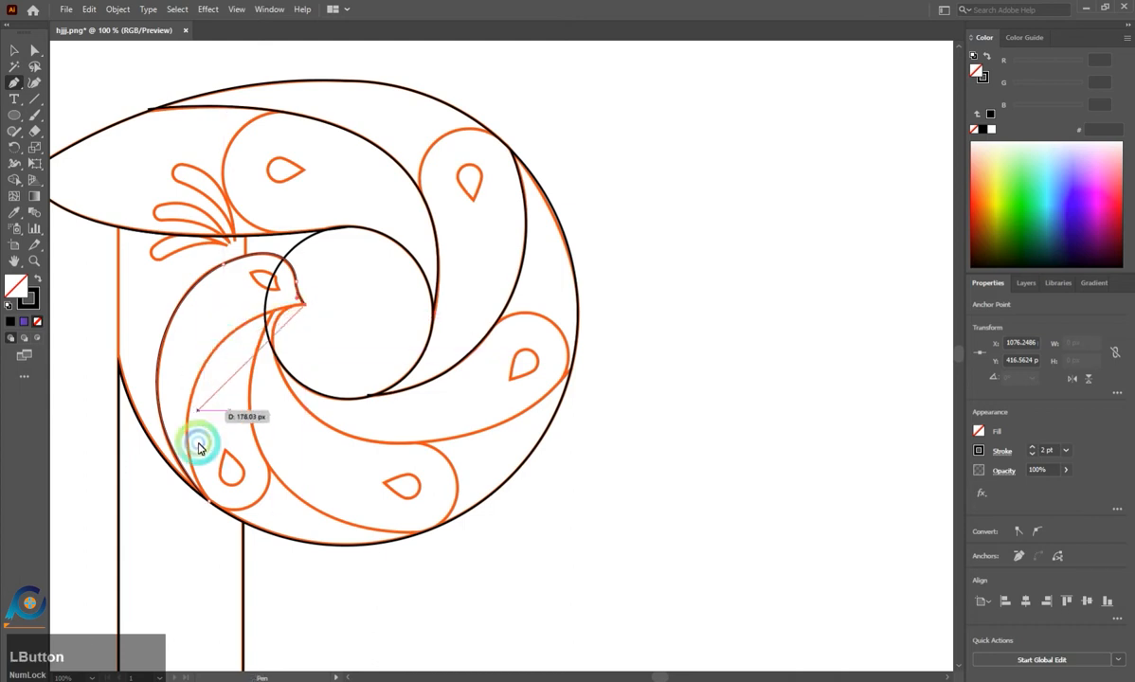
pyautogui.moveTo(209, 502); pyautogui.dragTo(233, 481)
pyautogui.hotkey('ctrl', 'z')
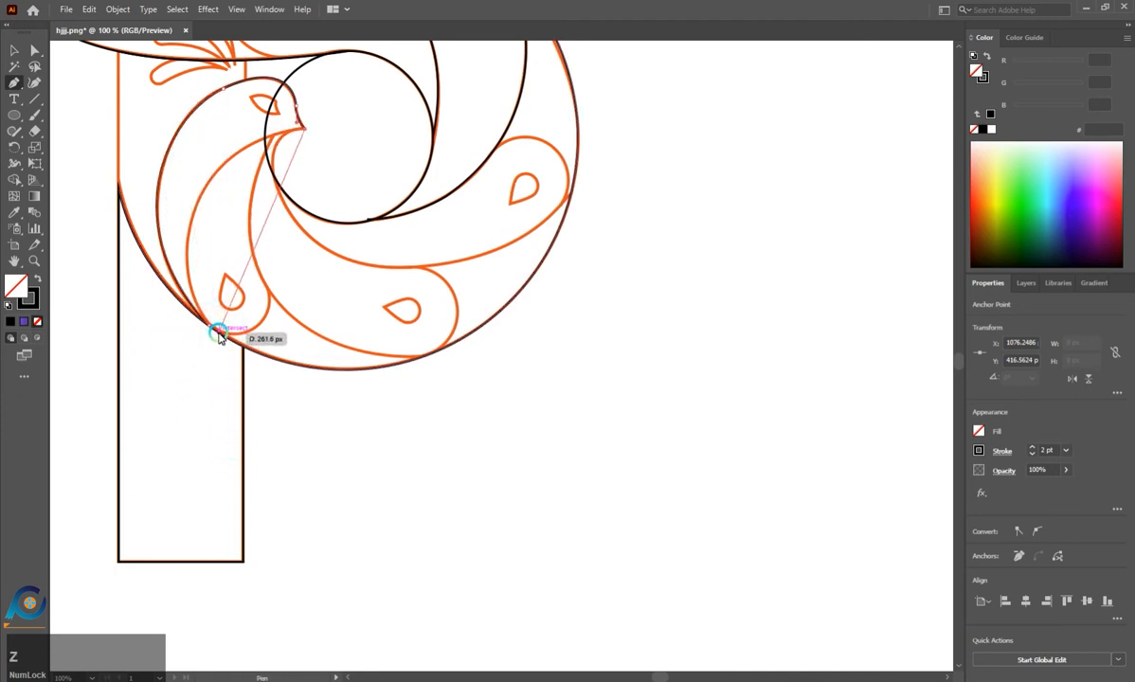
pyautogui.moveTo(218, 332); pyautogui.dragTo(305, 478)
pyautogui.hotkey('ctrl', 'z')
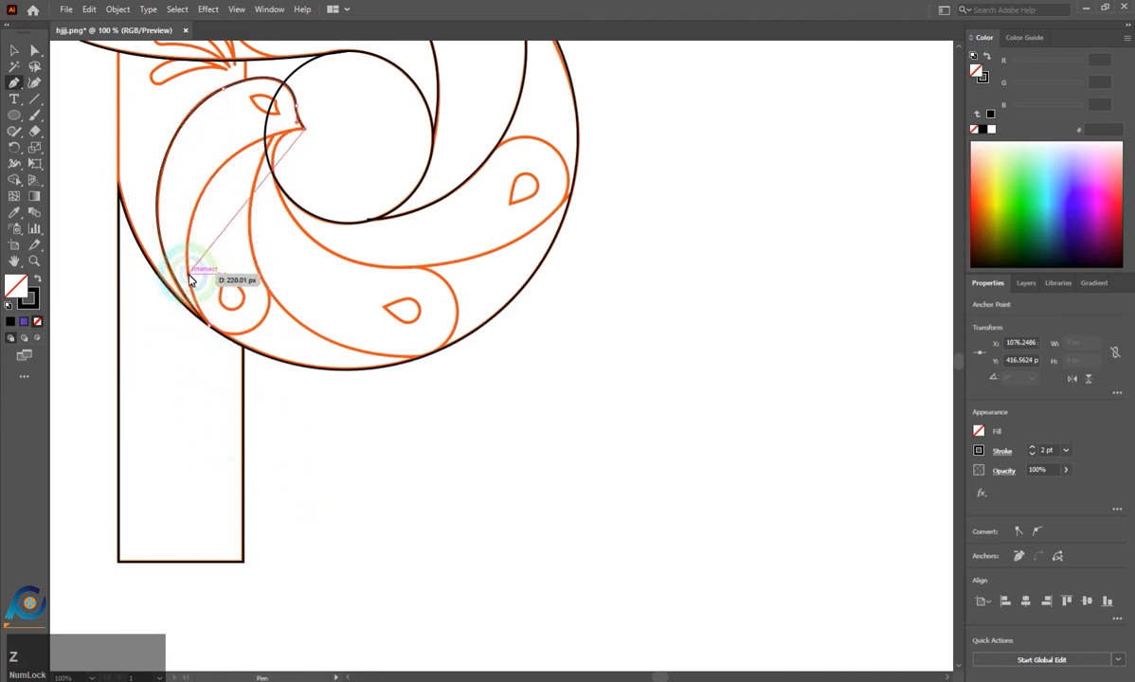
# Trace the peacock's throat from the beak tip through a mid-curve anchor down to the outer circle.
pyautogui.moveTo(189, 275); pyautogui.dragTo(242, 346)
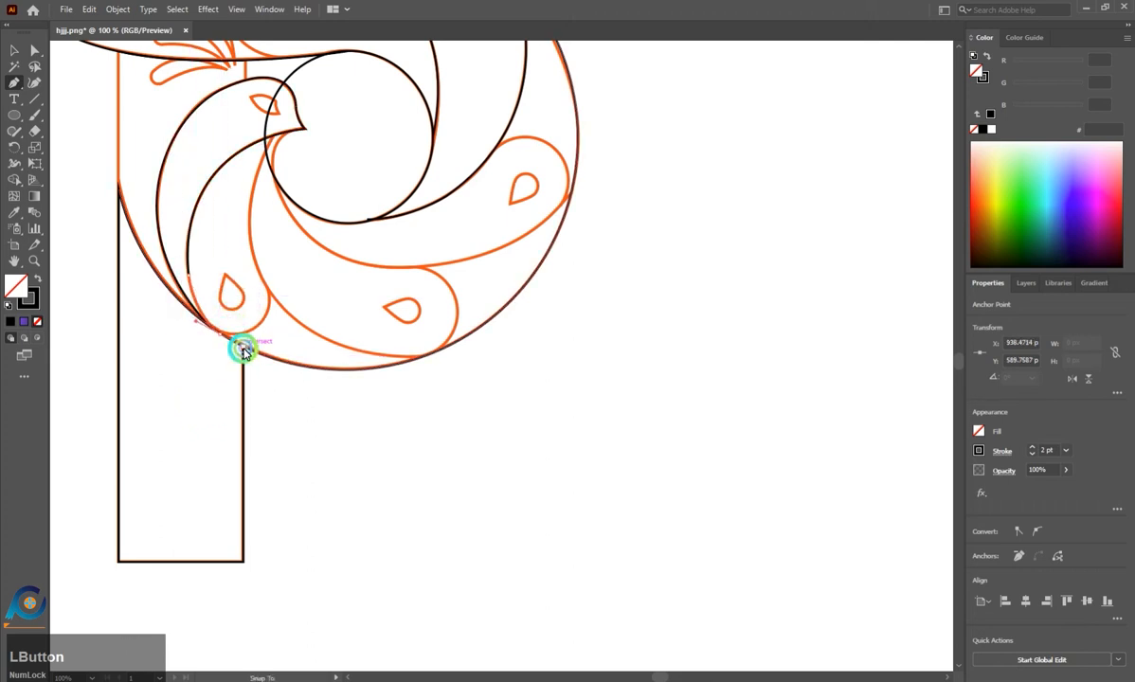
pyautogui.scroll(2, 267, 453)
pyautogui.scroll(2, 155, 268)
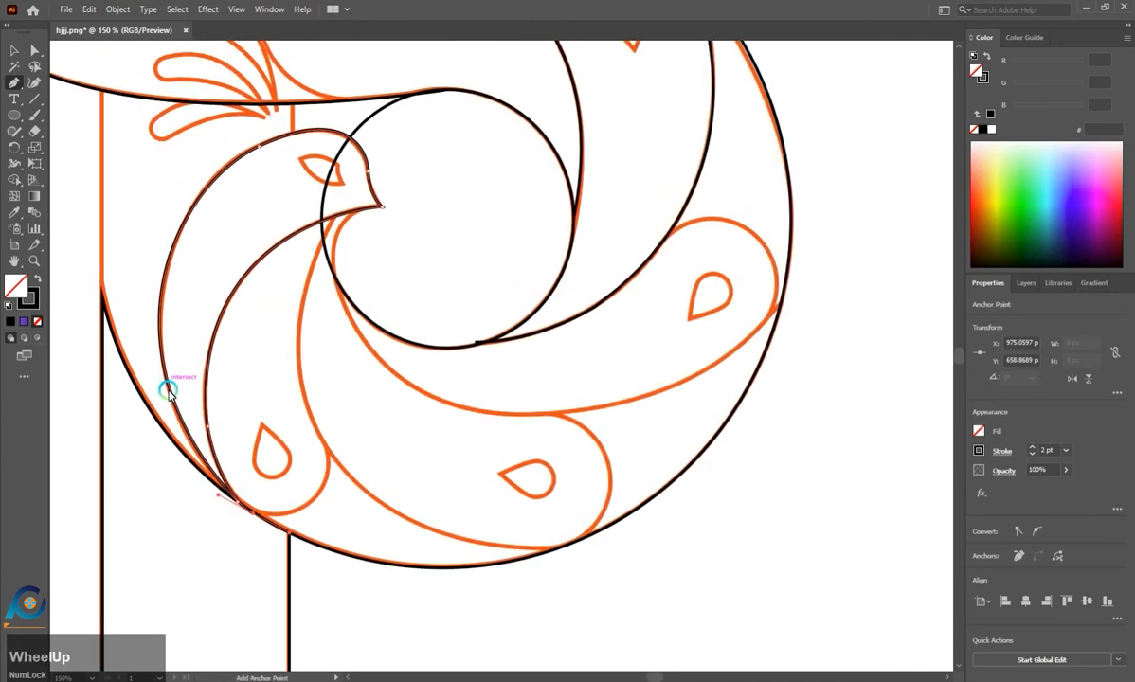
pyautogui.keyDown('ctrl'); pyautogui.click(260, 163); pyautogui.keyUp('ctrl')
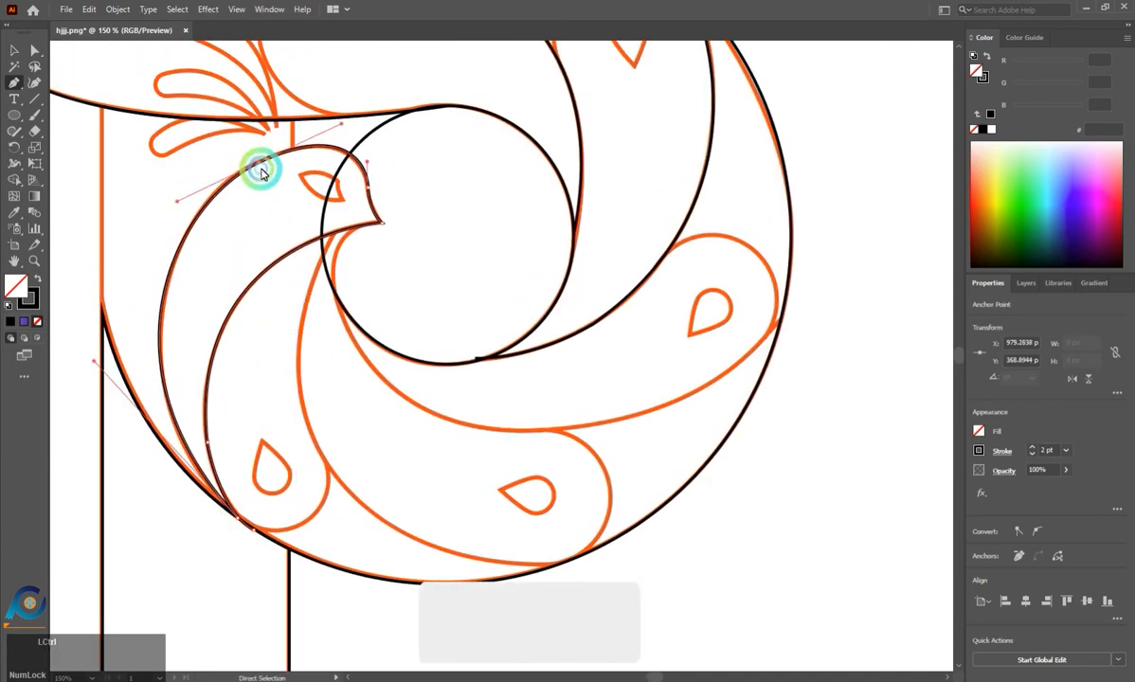
pyautogui.scroll(2, 324, 317)
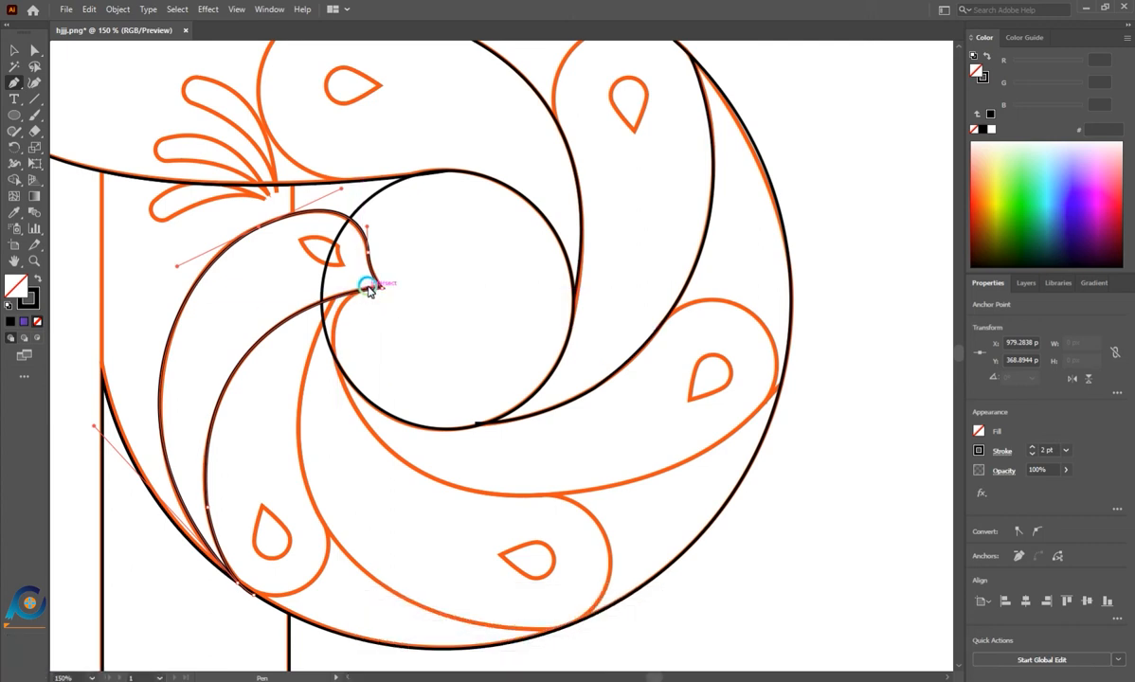
# Trace the third feather curve with the Pen tool from the beak's underside, beneath the inner circle, to the outer circle's far side, and end the path.
pyautogui.click(370, 291)
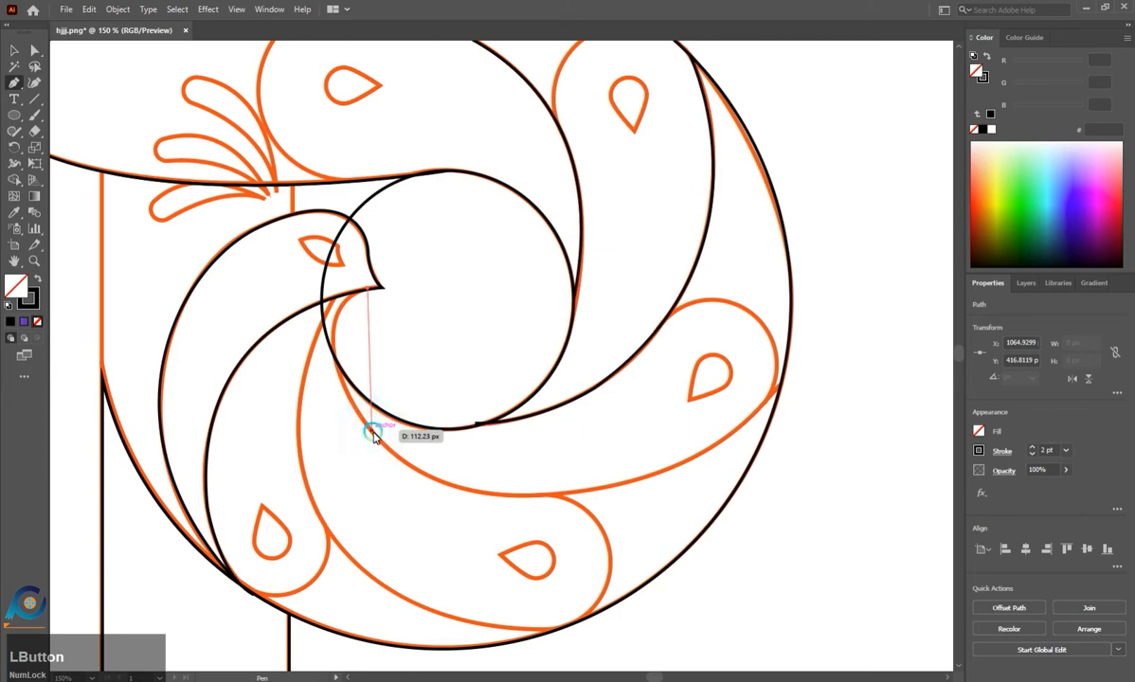
pyautogui.moveTo(375, 433); pyautogui.dragTo(458, 553)
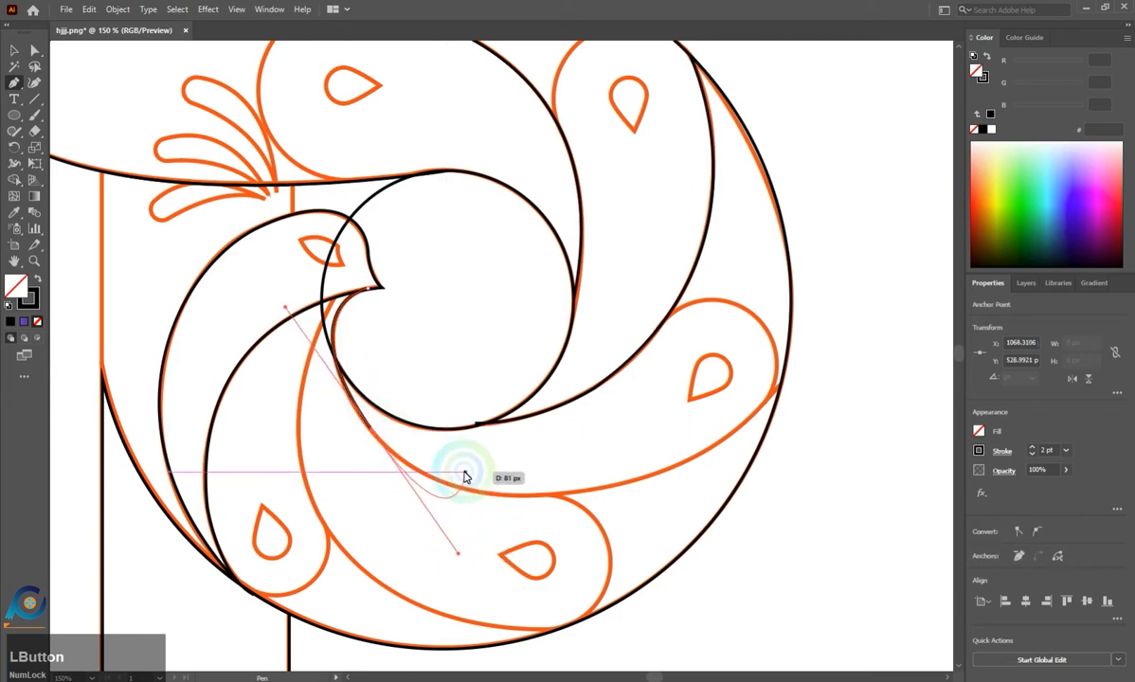
pyautogui.hotkey('ctrl', 'z')
pyautogui.moveTo(345, 393); pyautogui.dragTo(379, 467)
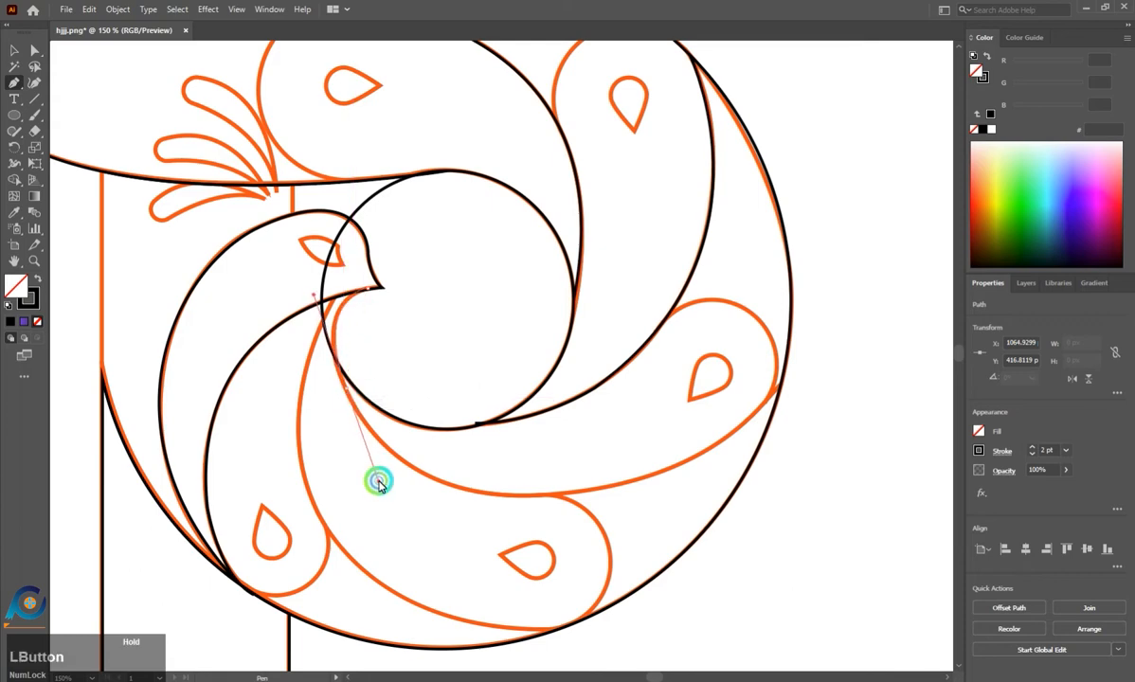
pyautogui.moveTo(386, 484); pyautogui.dragTo(386, 480)
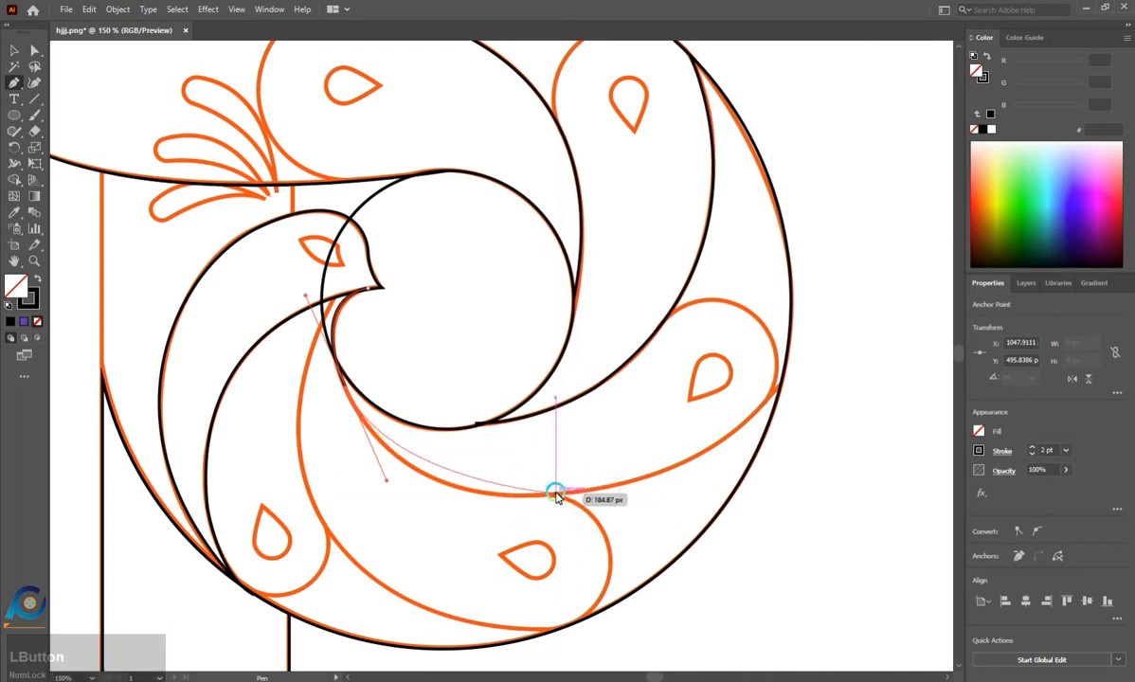
pyautogui.moveTo(561, 495); pyautogui.dragTo(633, 477)
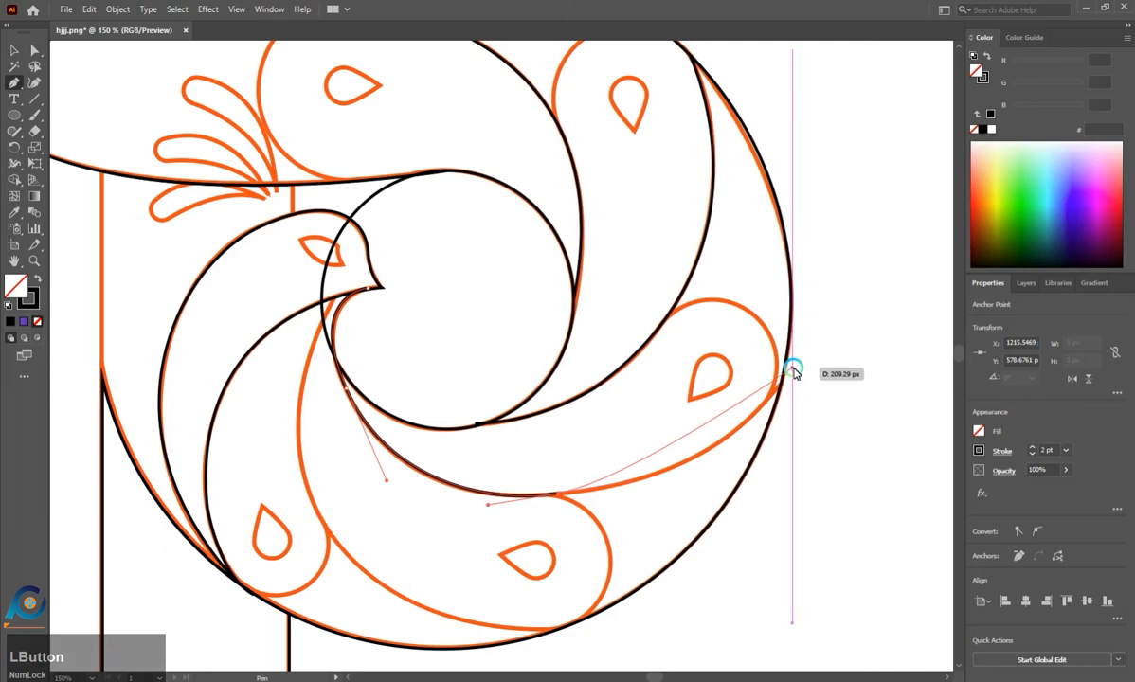
pyautogui.moveTo(792, 353); pyautogui.dragTo(843, 235)
pyautogui.press('Escape')
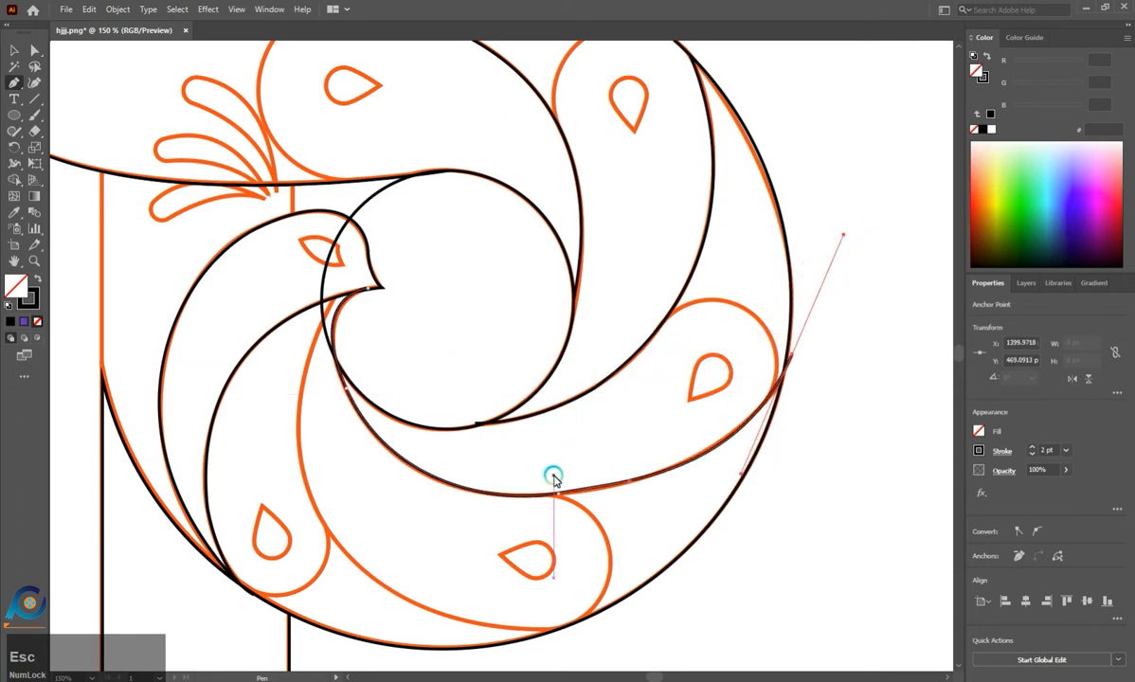
pyautogui.moveTo(584, 490); pyautogui.dragTo(632, 489)
pyautogui.moveTo(843, 237); pyautogui.dragTo(844, 262)
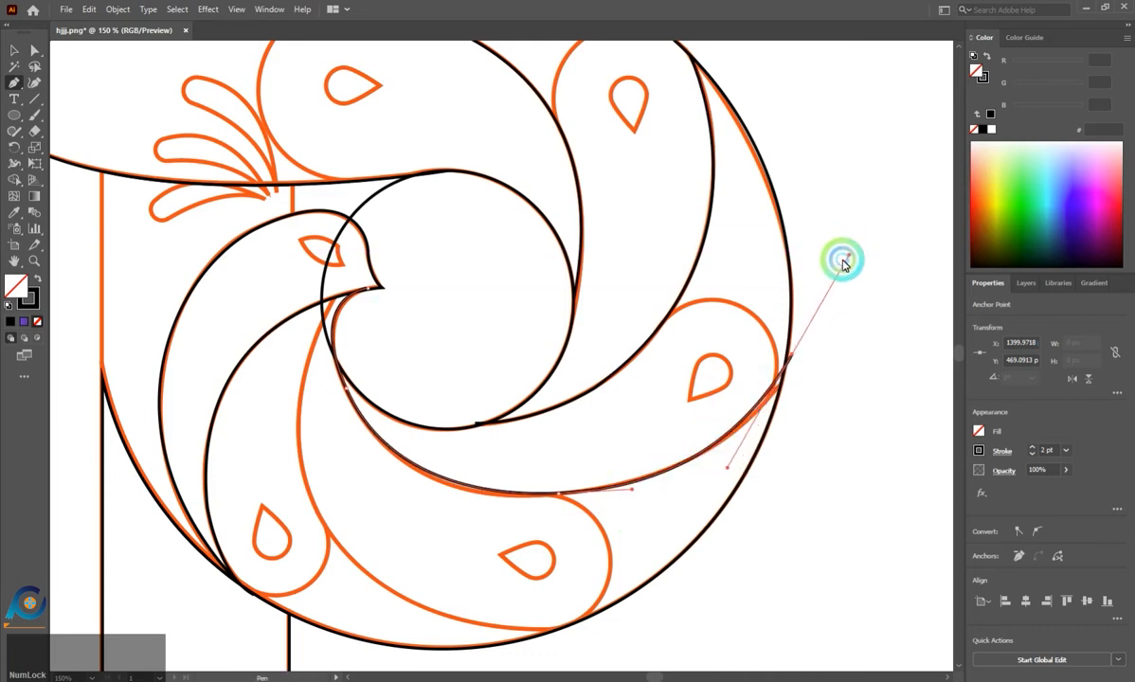
pyautogui.hotkey('ctrl', 'z')
pyautogui.hotkey('ctrl', 'z')
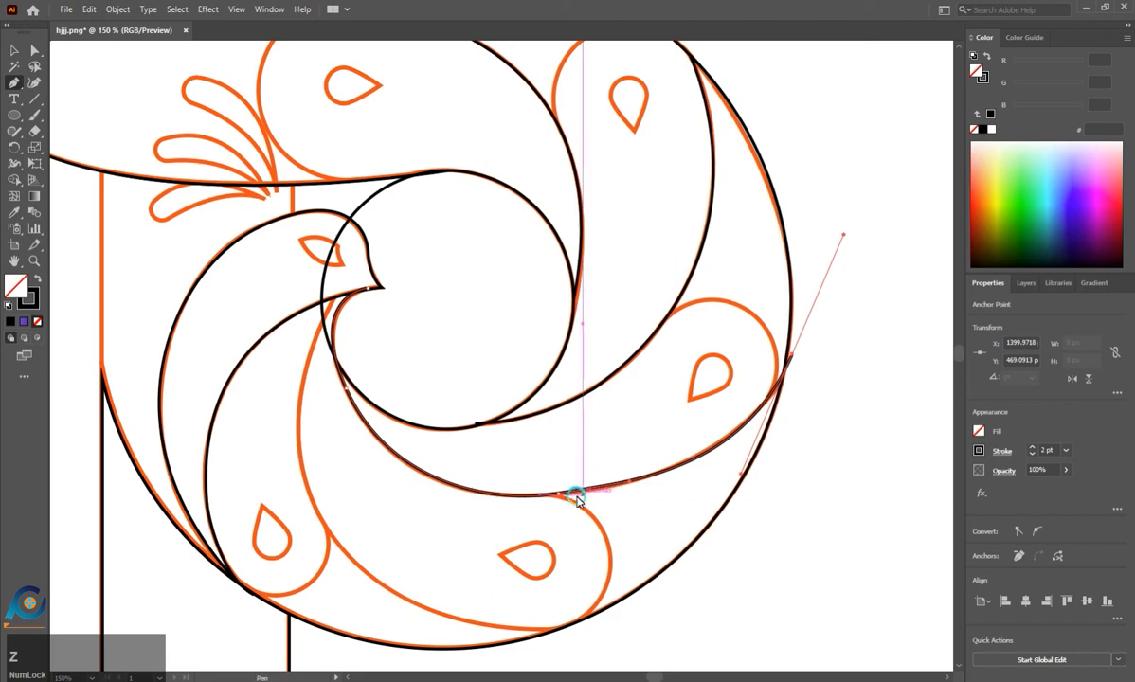
# Adjust the direction handles of the third feather curve's middle segment to follow the sketch line below the inner circle.
pyautogui.keyDown('ctrl'); pyautogui.click(417, 472); pyautogui.keyUp('ctrl')
pyautogui.moveTo(416, 472); pyautogui.dragTo(416, 473)
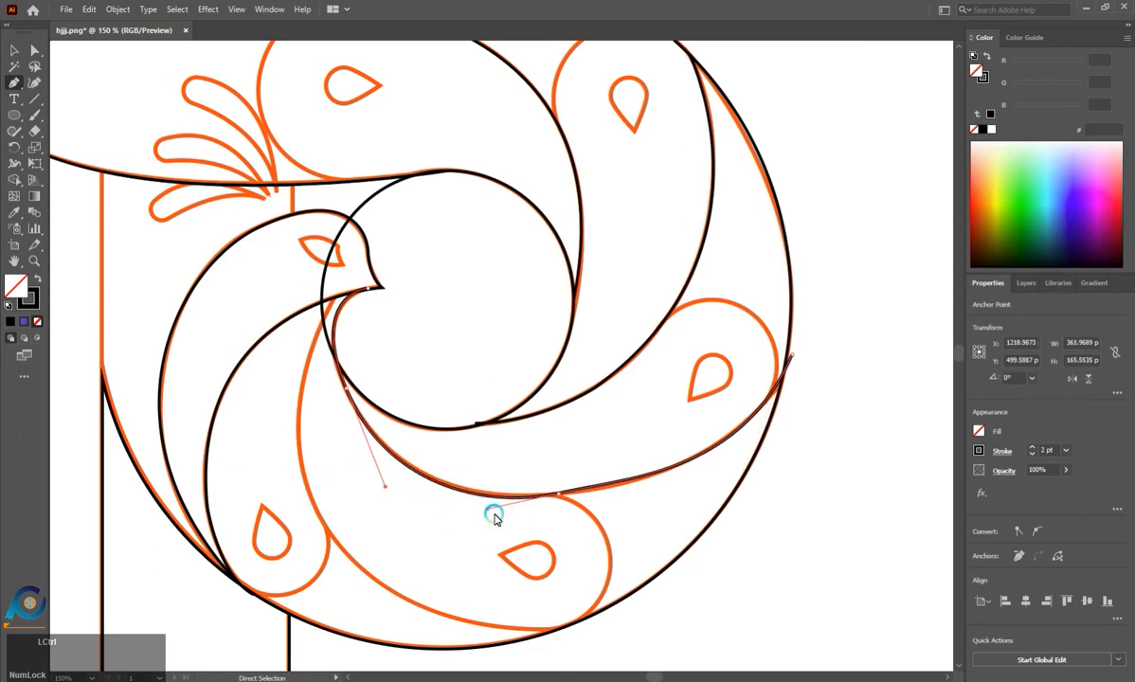
pyautogui.hotkey('ctrl', 'z')
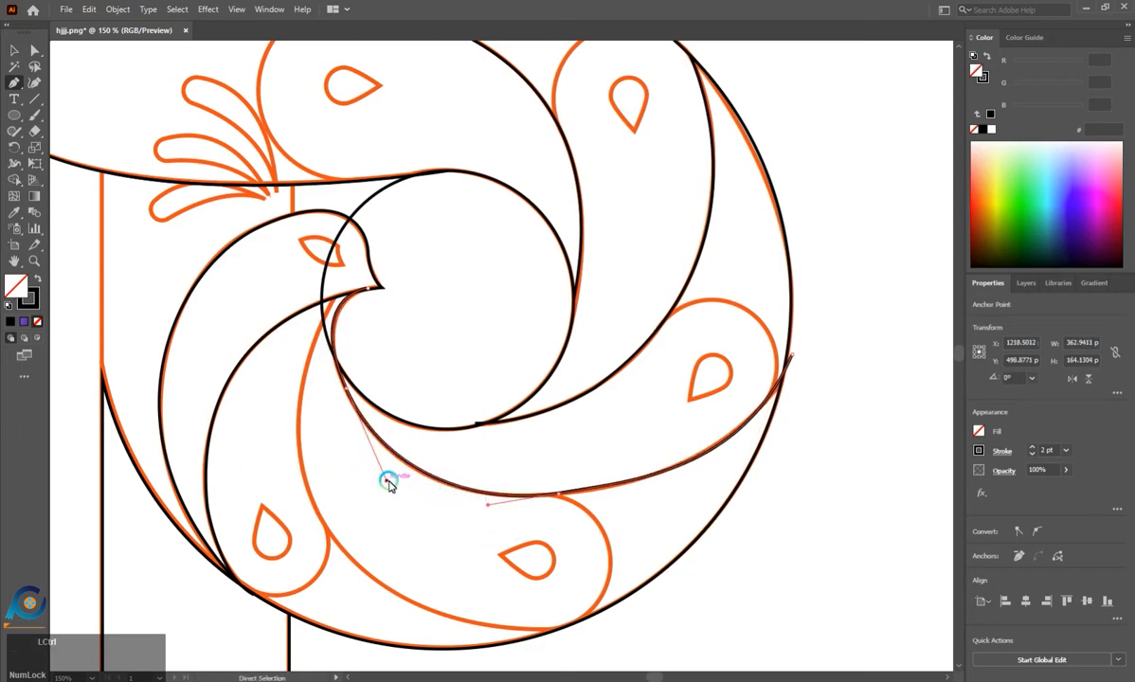
pyautogui.moveTo(388, 485); pyautogui.dragTo(387, 489)
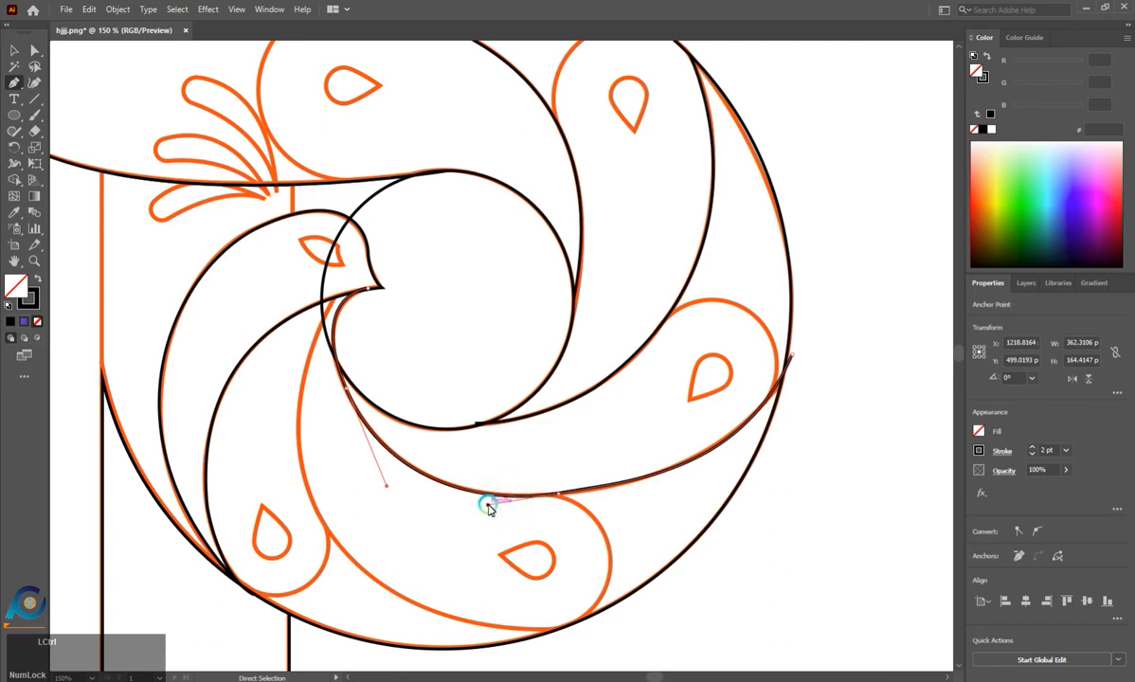
pyautogui.moveTo(487, 503); pyautogui.dragTo(486, 504)
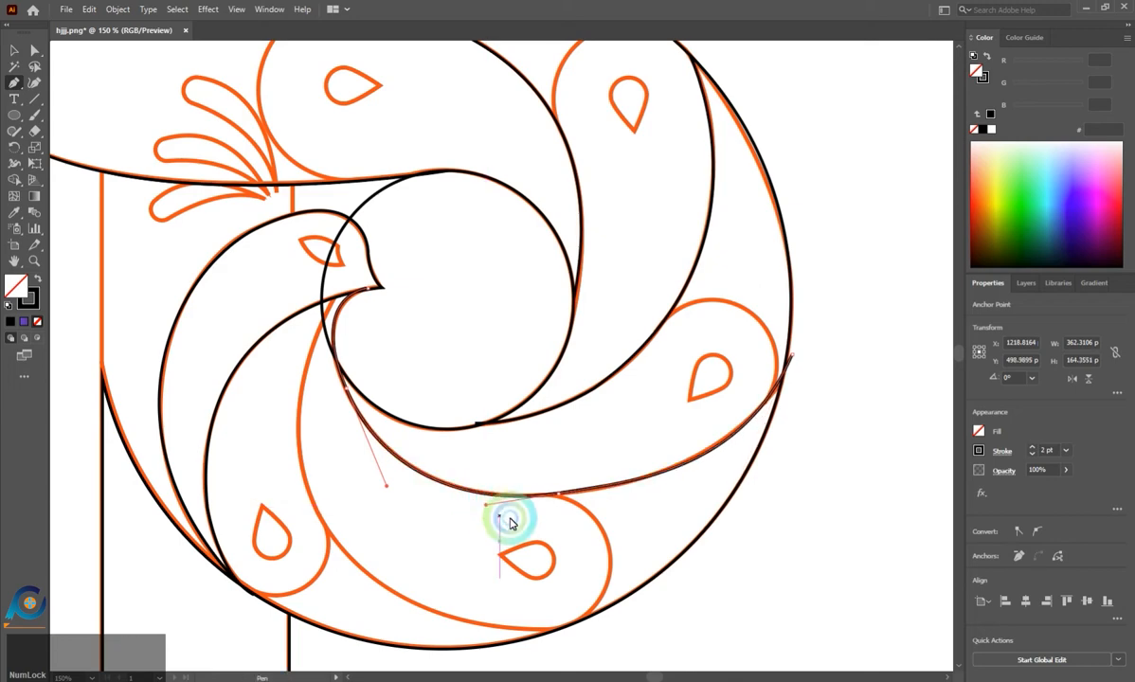
# Trace the lowest feather curve from the throat line through a lower anchor to a point beyond the outer circle, and end the path.
pyautogui.scroll(-1, 507, 512)
pyautogui.scroll(-1, 416, 436)
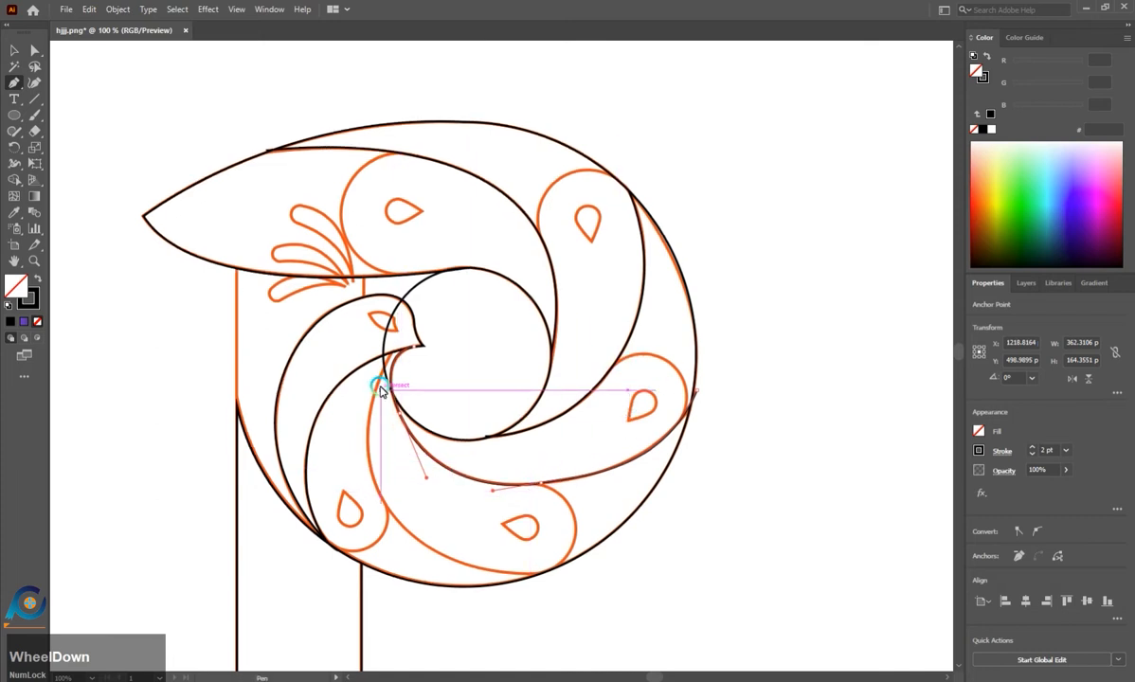
pyautogui.click(395, 352)
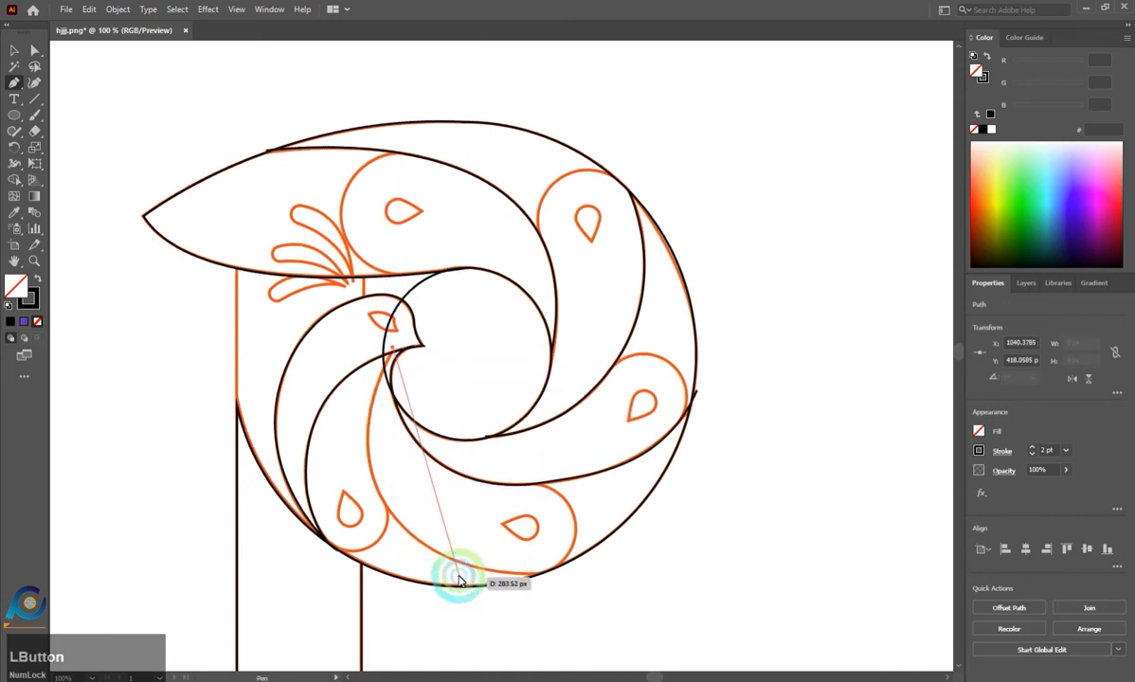
pyautogui.moveTo(557, 572); pyautogui.dragTo(830, 572)
pyautogui.hotkey('ctrl', 'z')
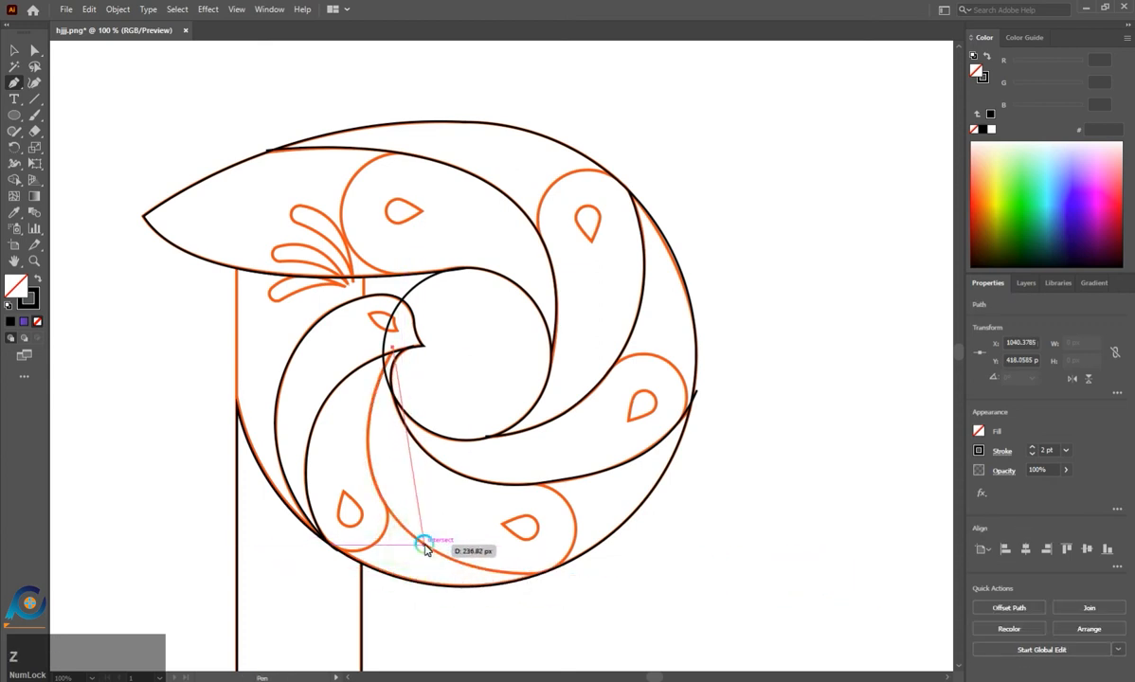
pyautogui.moveTo(423, 546); pyautogui.dragTo(528, 617)
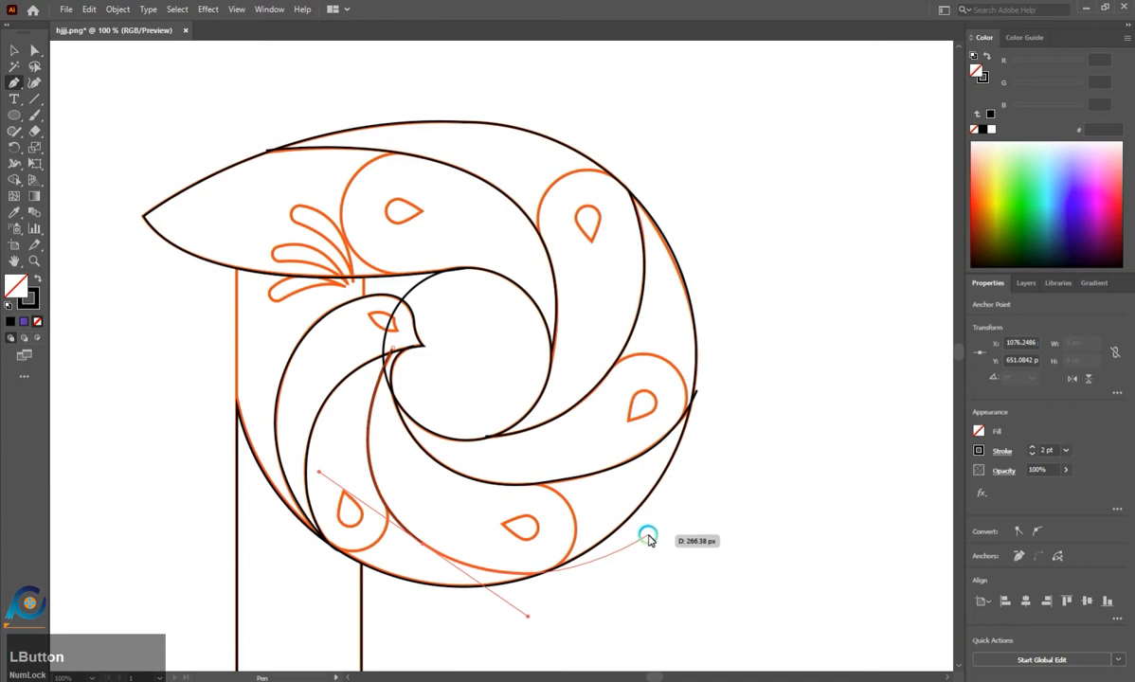
pyautogui.moveTo(648, 539); pyautogui.dragTo(515, 591)
pyautogui.press('Escape')
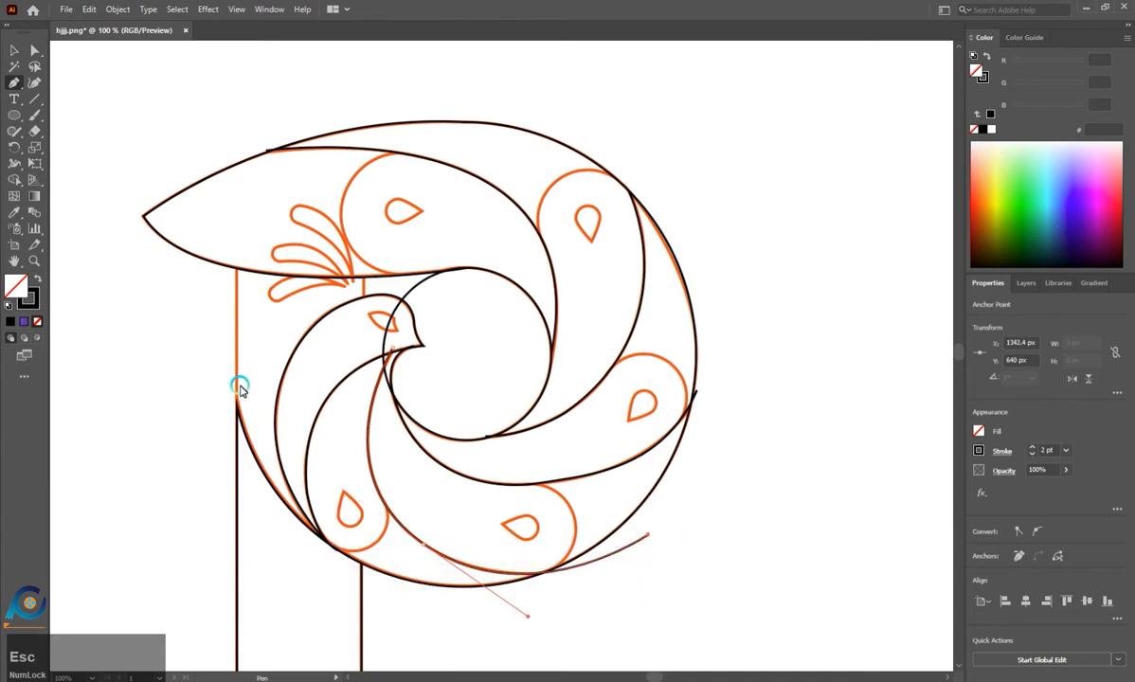
# Select all traced paths and use Shape Builder to trim the uppermost feather curve's stub at the tail's upper edge.
pyautogui.click(9, 46)
pyautogui.moveTo(198, 117); pyautogui.dragTo(620, 559)
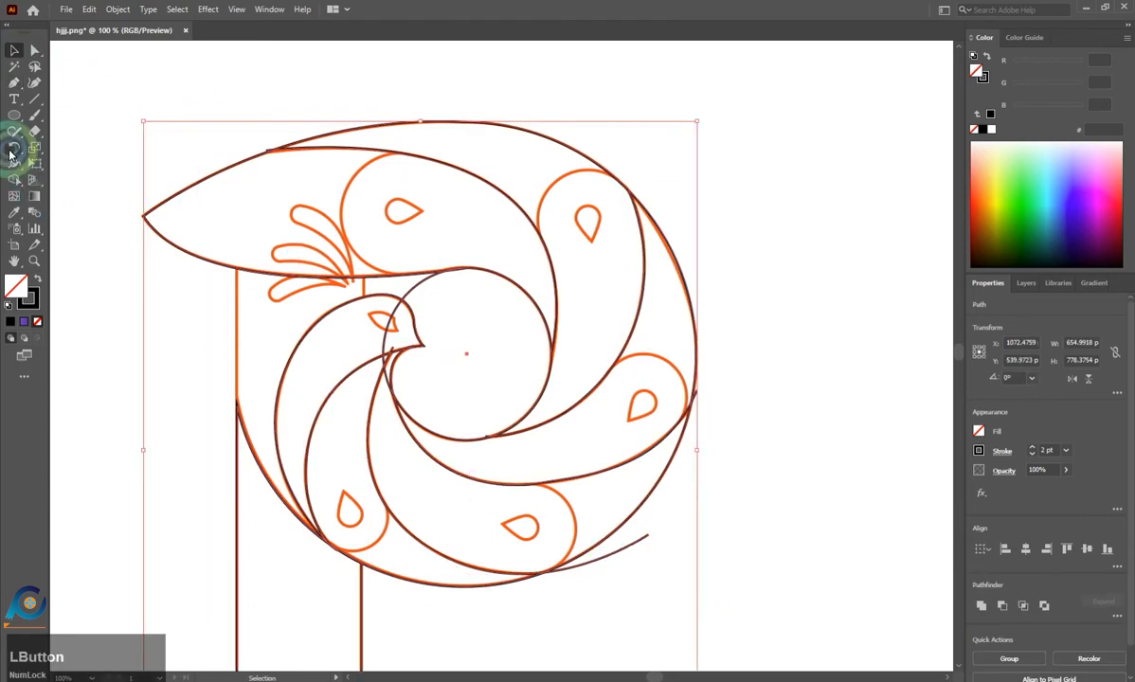
pyautogui.click(13, 180)
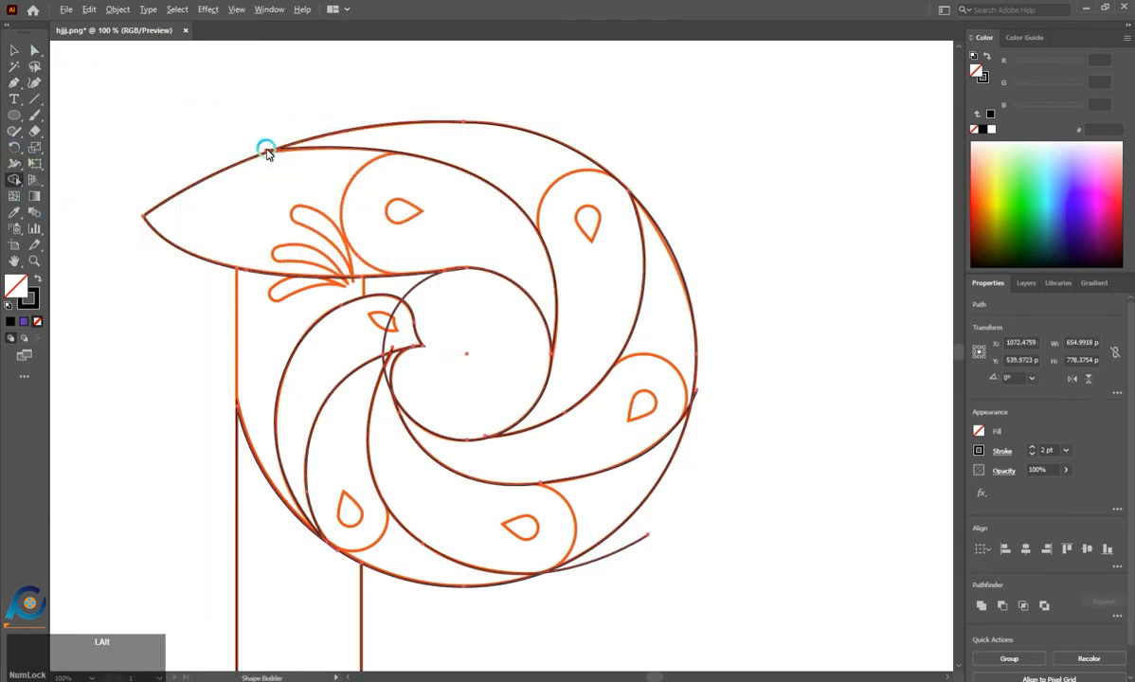
pyautogui.moveTo(265, 160); pyautogui.dragTo(323, 222)
pyautogui.moveTo(404, 227); pyautogui.dragTo(280, 138)
pyautogui.scroll(4, 298, 173)
pyautogui.scroll(-4, 318, 180)
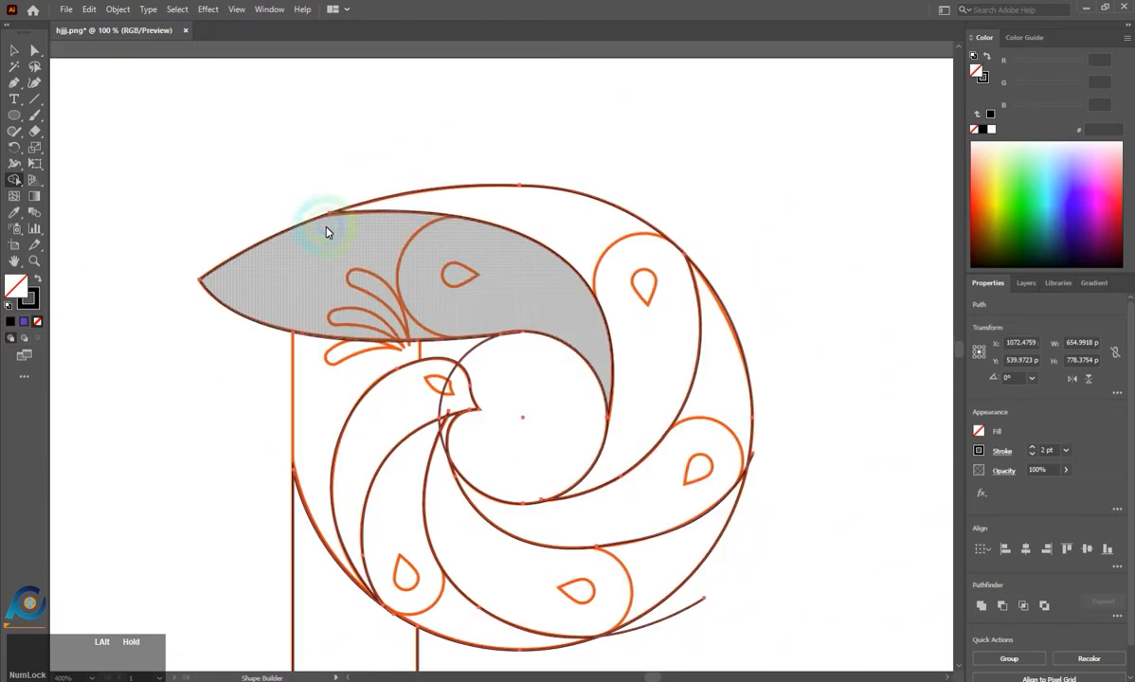
pyautogui.moveTo(349, 252)
pyautogui.mouseDown()
pyautogui.moveTo(463, 264)
pyautogui.moveTo(626, 253)
pyautogui.moveTo(717, 337)
pyautogui.moveTo(688, 544)
pyautogui.moveTo(552, 583)
pyautogui.moveTo(418, 579)
pyautogui.moveTo(388, 426)
pyautogui.moveTo(324, 377)
pyautogui.mouseUp()
# Remove the ends of the two lower feather curves that overhang the outer circle.
pyautogui.scroll(-3, 322, 451)
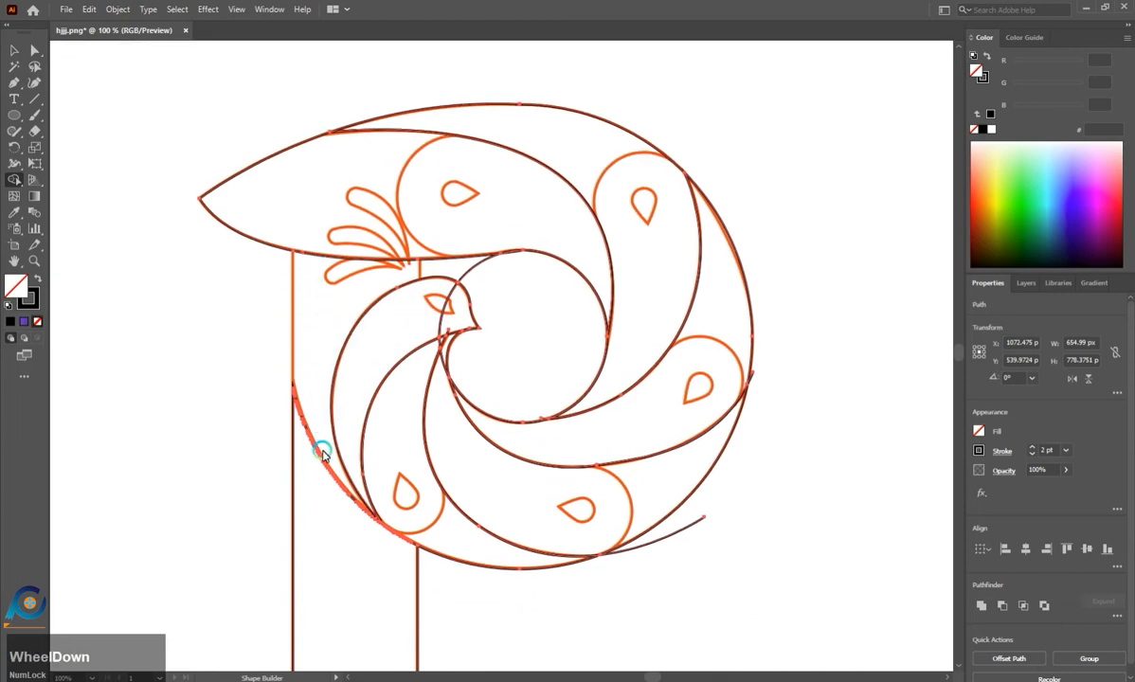
pyautogui.scroll(3, 404, 538)
pyautogui.scroll(-3, 372, 459)
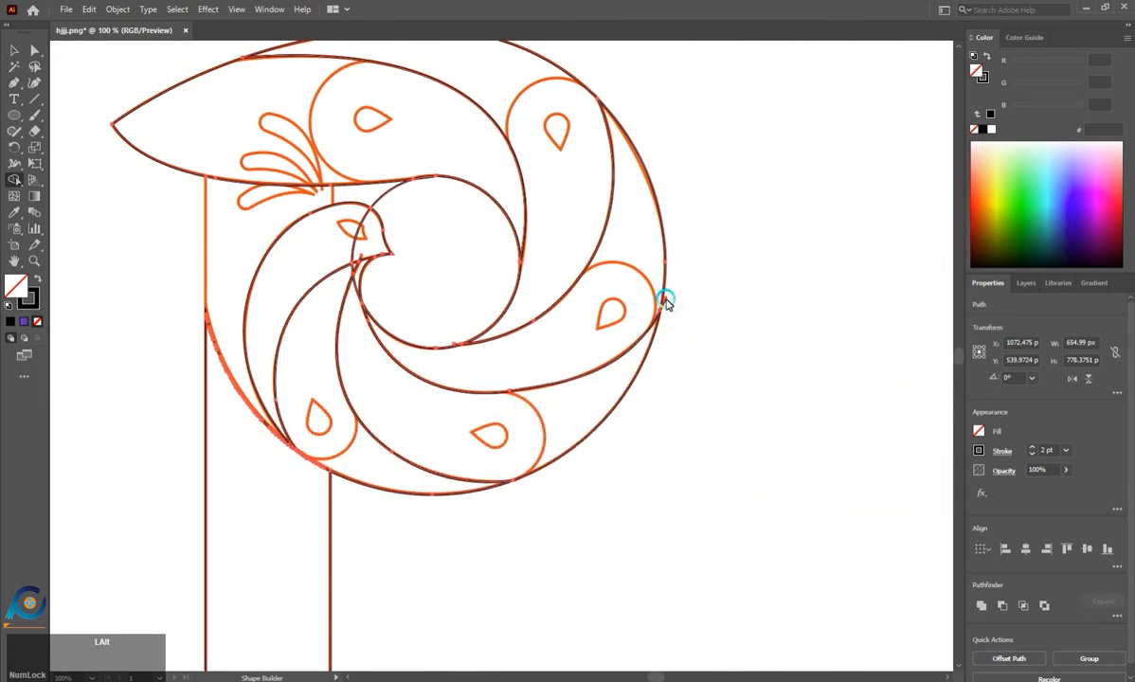
pyautogui.scroll(2, 587, 109)
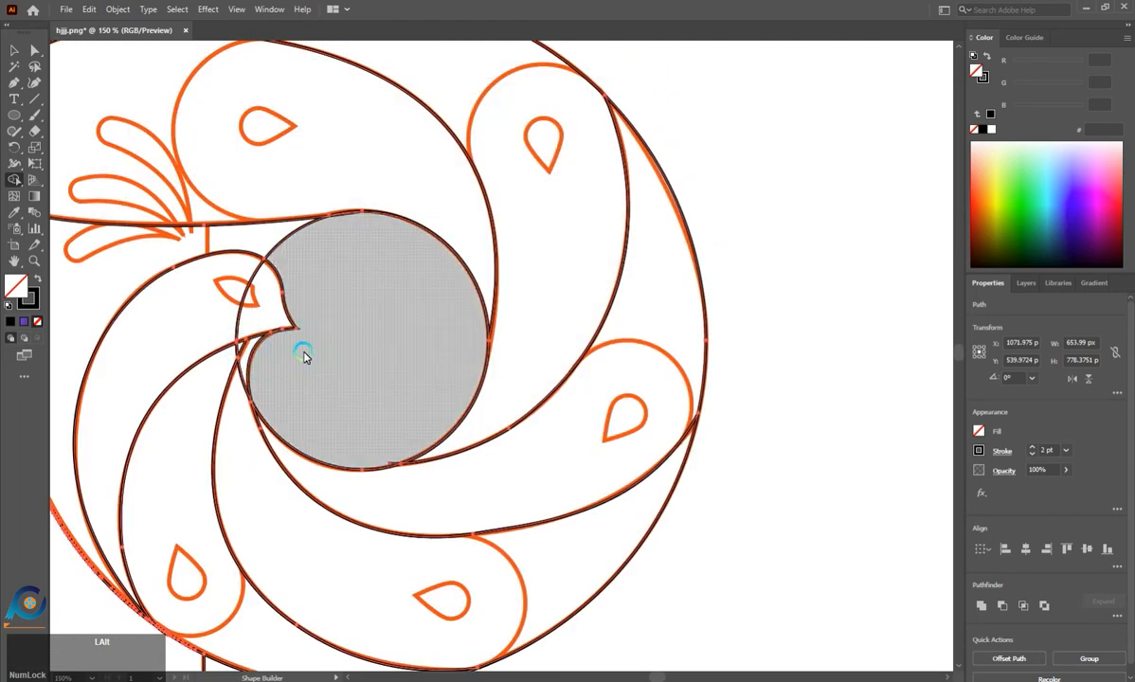
# Merge the regions split by the inner circle's arc in the lower feather, the feather beside the throat and the peacock's head.
pyautogui.click(237, 384)
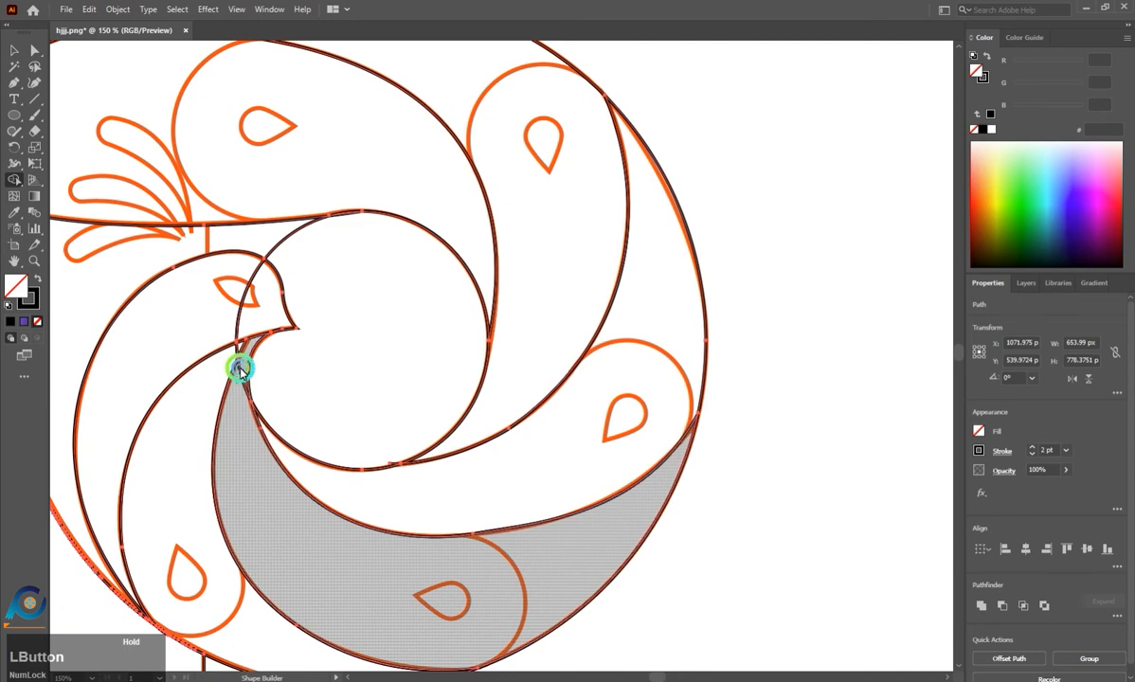
pyautogui.scroll(4, 241, 388)
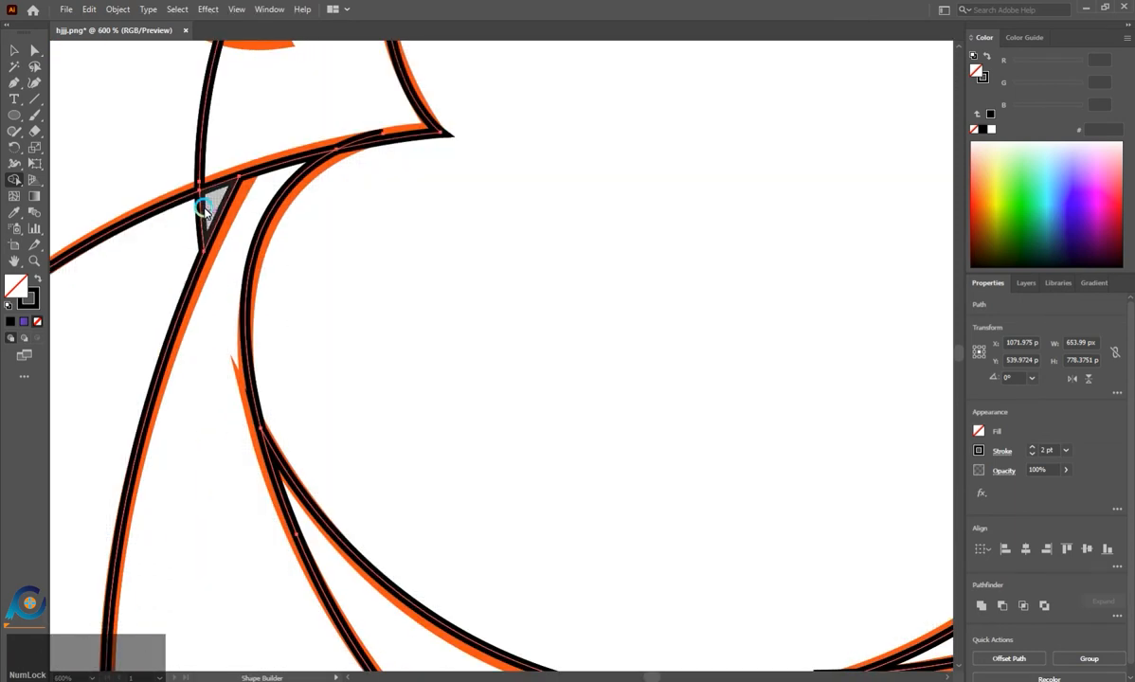
pyautogui.click(204, 209)
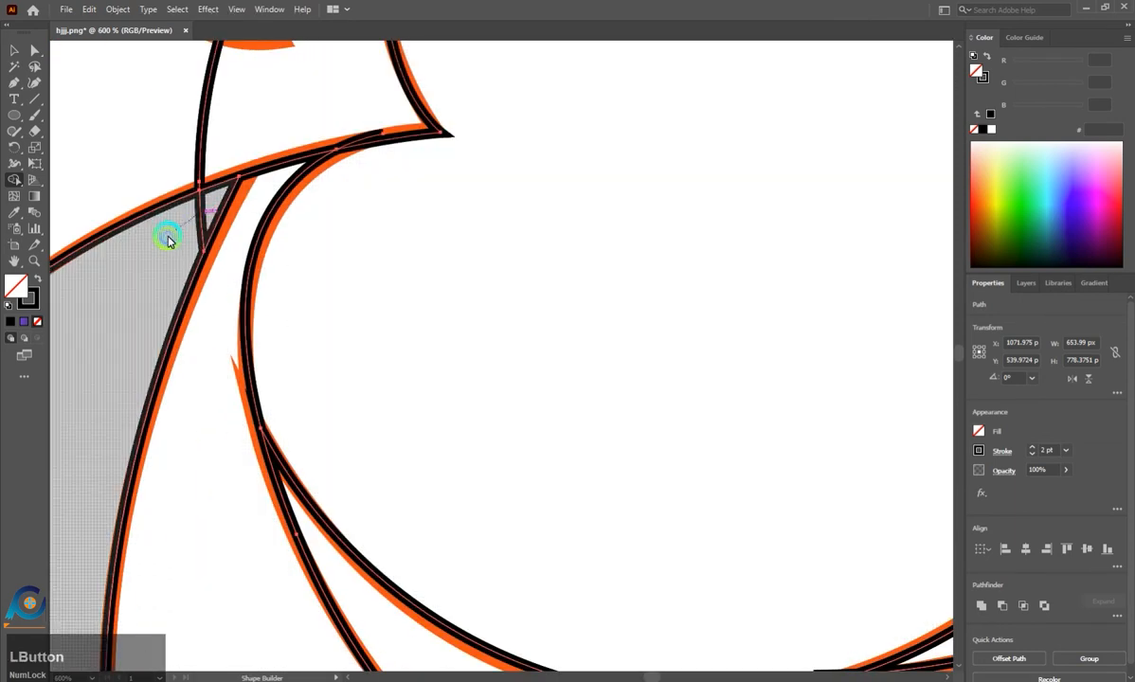
pyautogui.scroll(-3, 319, 226)
pyautogui.click(244, 167)
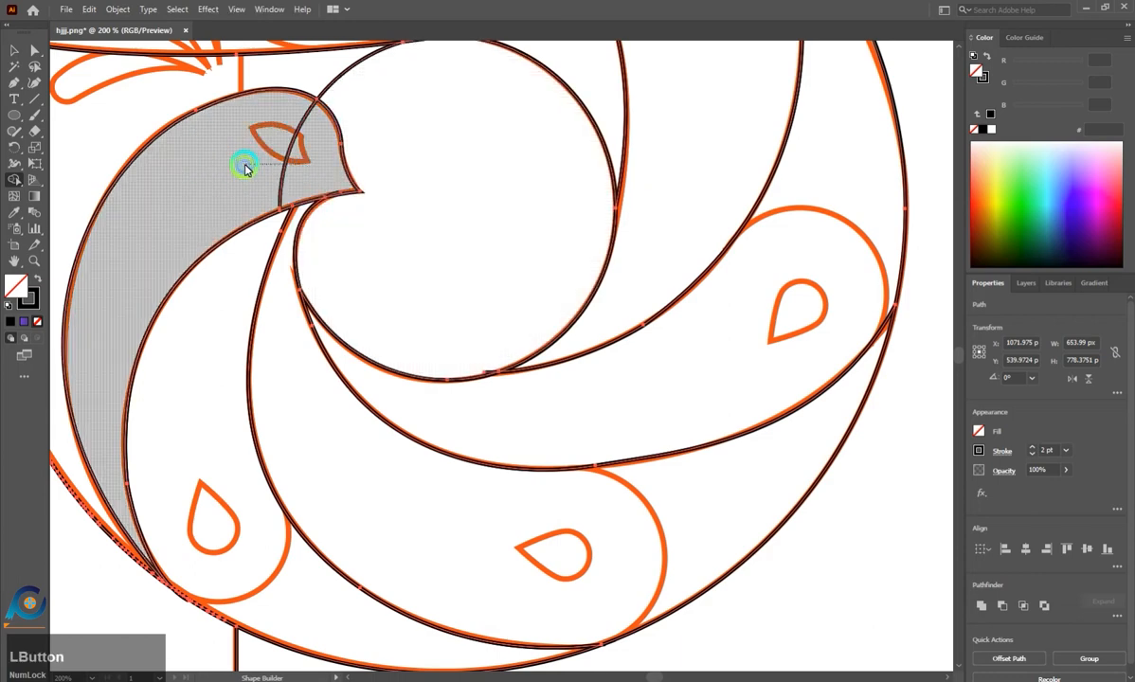
# Use Shape Builder to clear the thin sliver where the tail's lower edge meets the inner circle.
pyautogui.scroll(-1, 274, 232)
pyautogui.scroll(2, 374, 445)
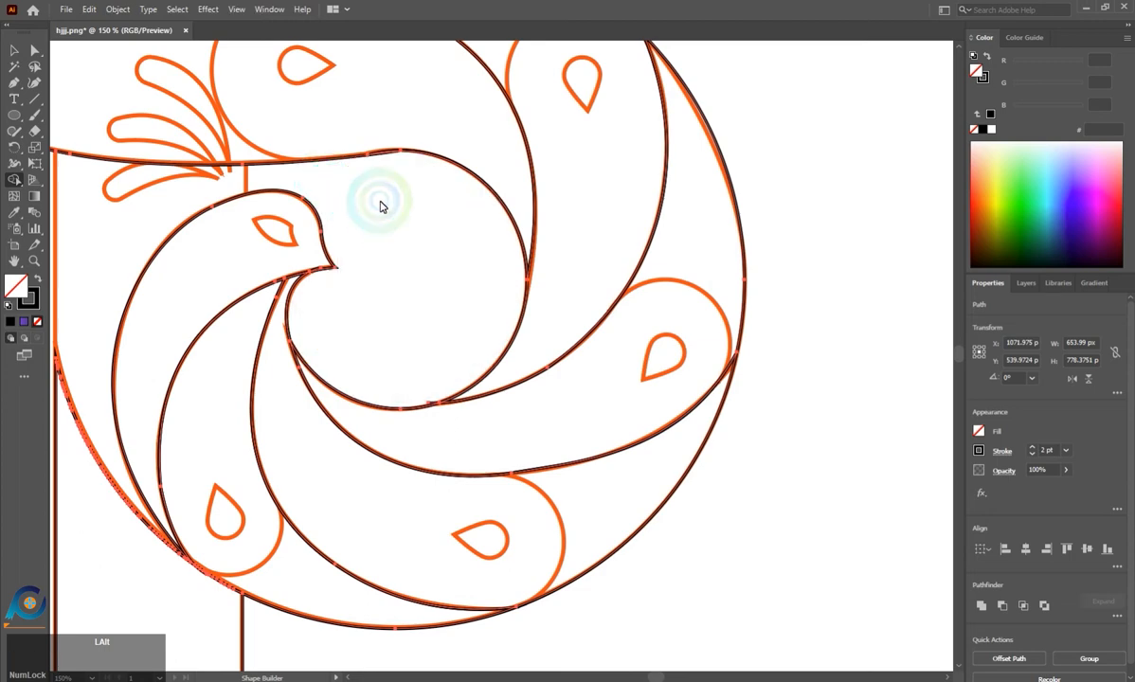
pyautogui.scroll(3, 379, 194)
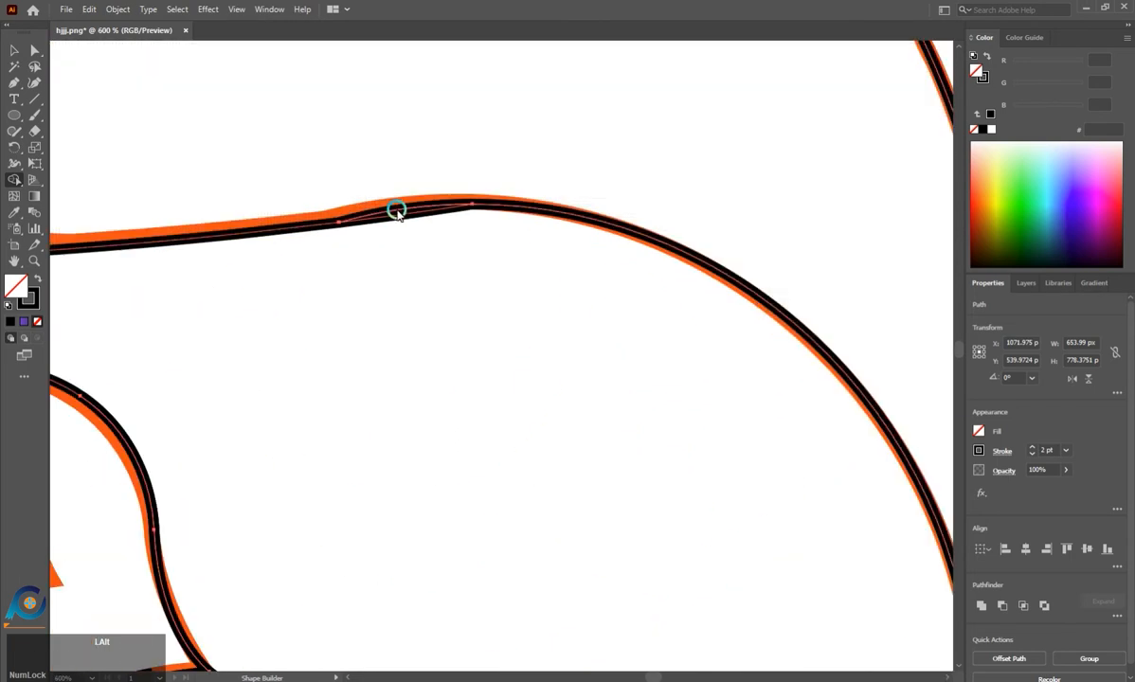
pyautogui.click(427, 277)
pyautogui.scroll(-5, 428, 276)
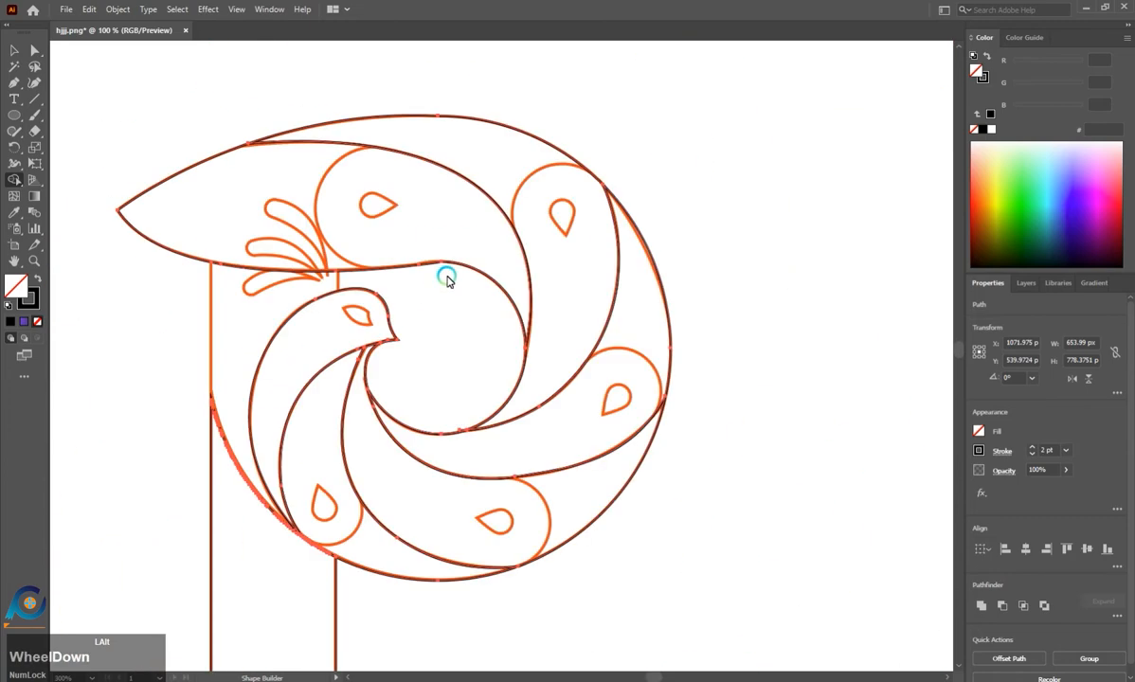
pyautogui.scroll(-1, 489, 436)
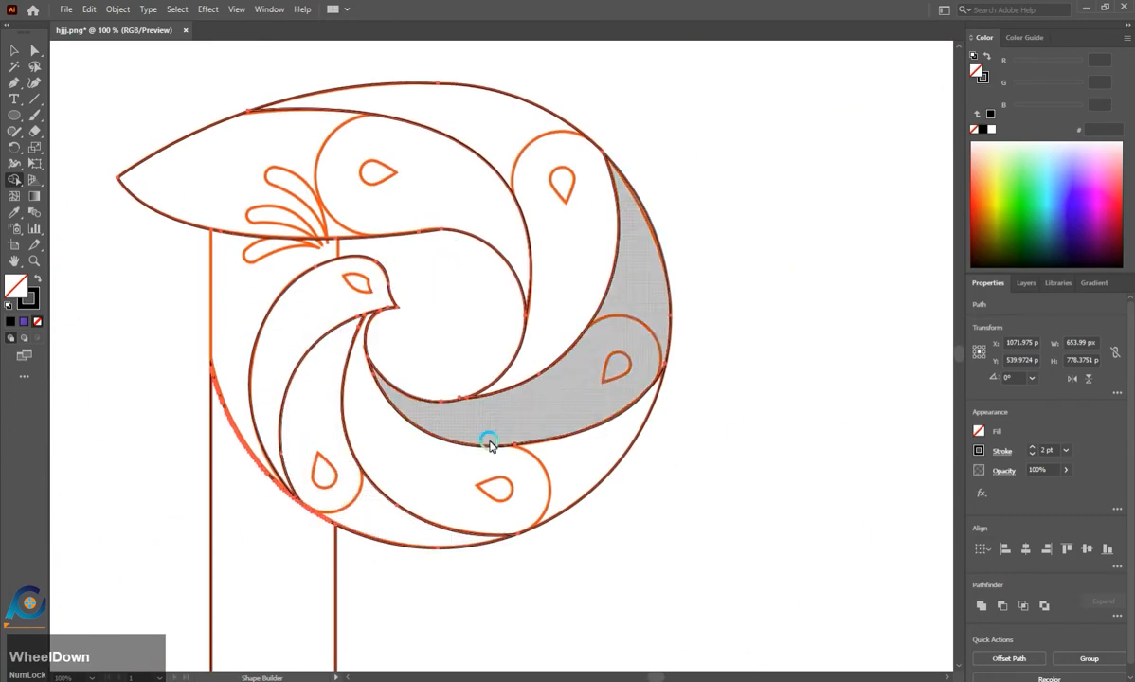
pyautogui.click(34, 50)
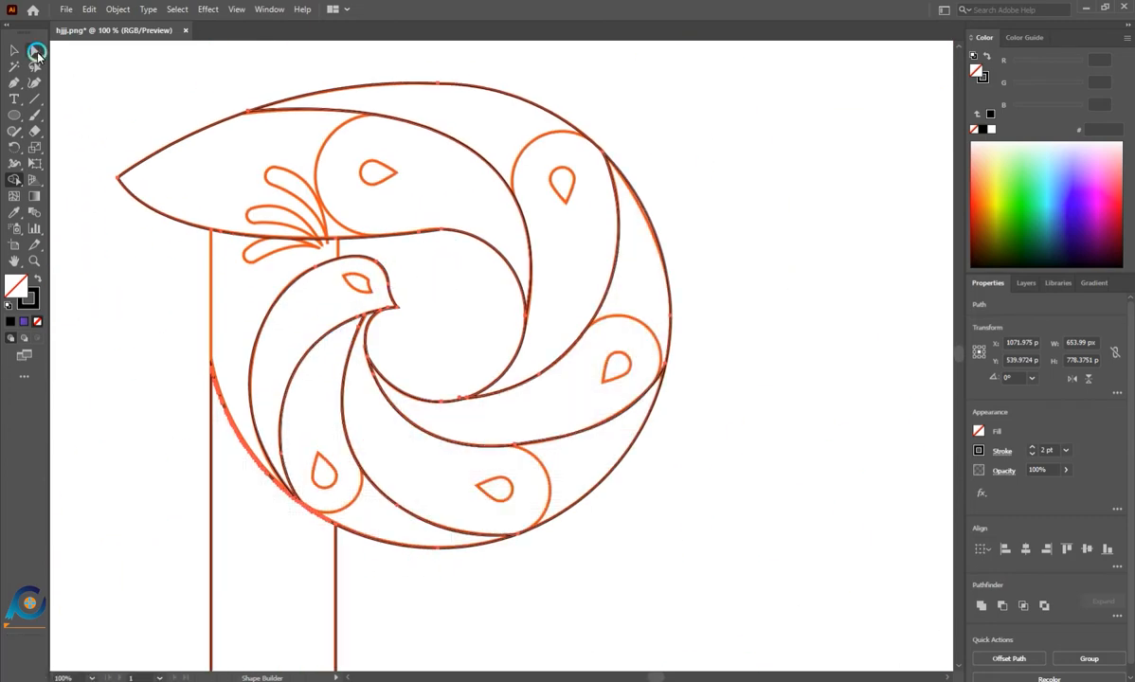
pyautogui.click(136, 462)
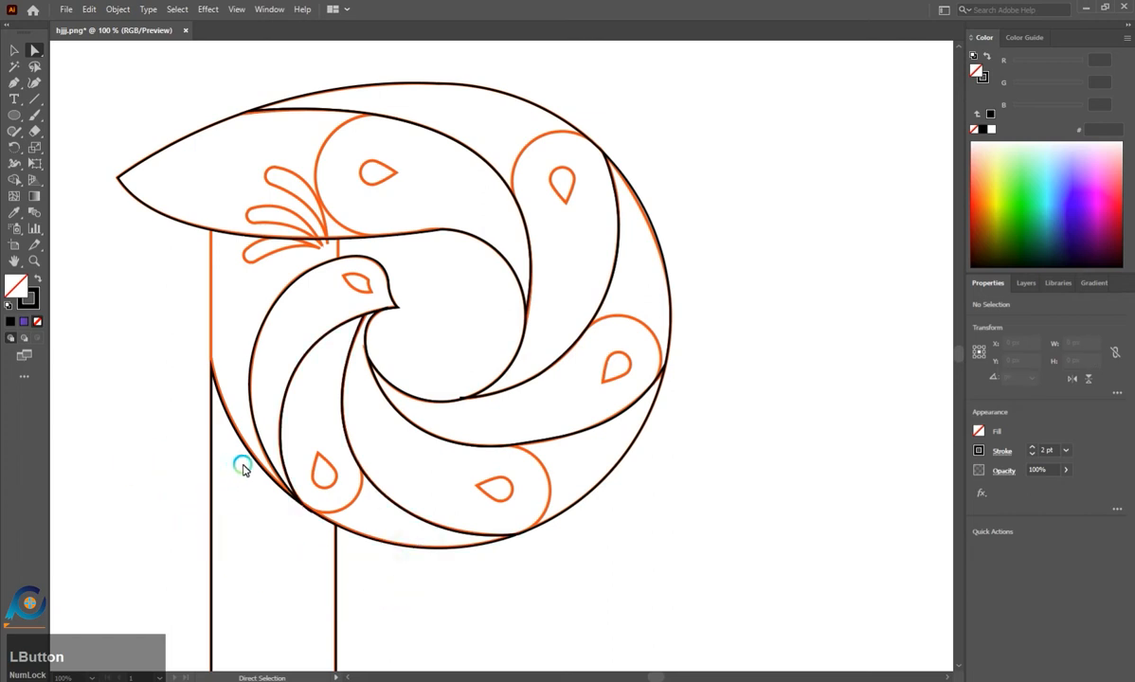
pyautogui.moveTo(251, 460); pyautogui.dragTo(431, 592)
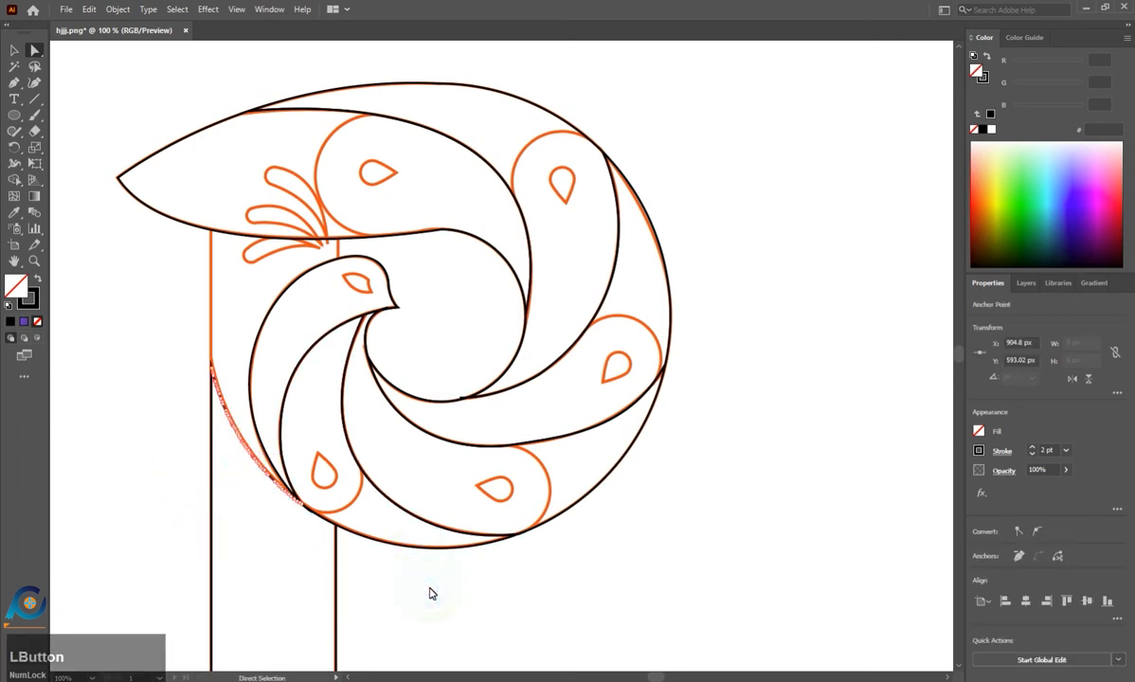
pyautogui.click(402, 588)
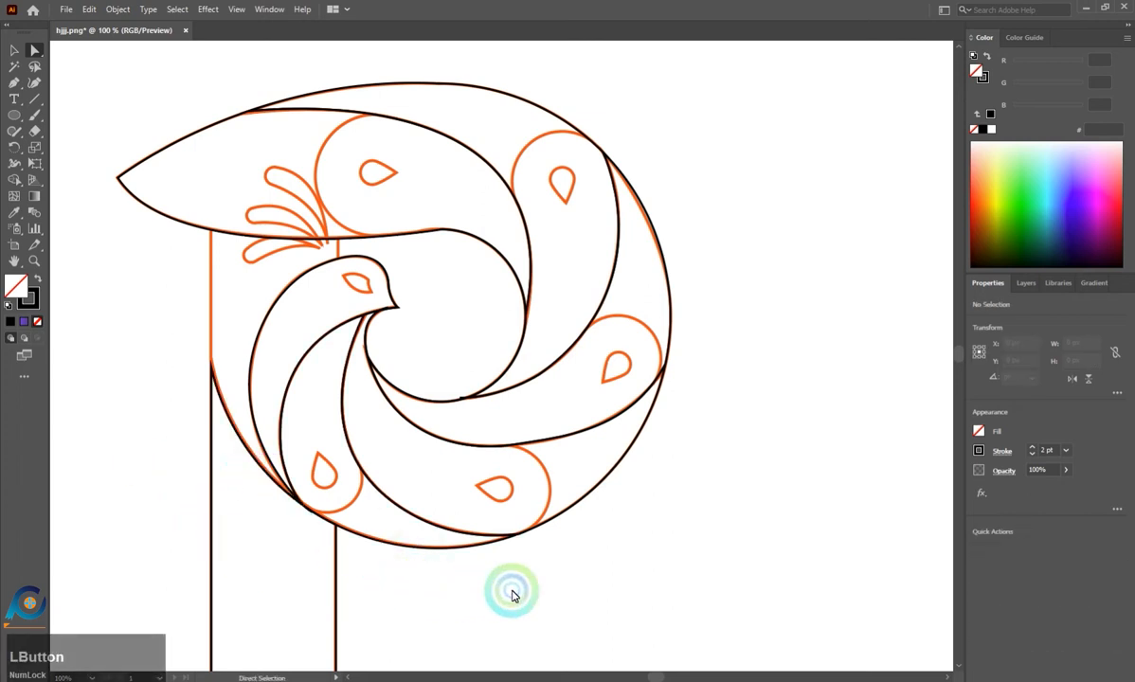
# Draw a circle about 132 px in diameter over the rounded feather end beside the crest with the Ellipse tool.
pyautogui.scroll(1, 726, 448)
pyautogui.scroll(1, 727, 448)
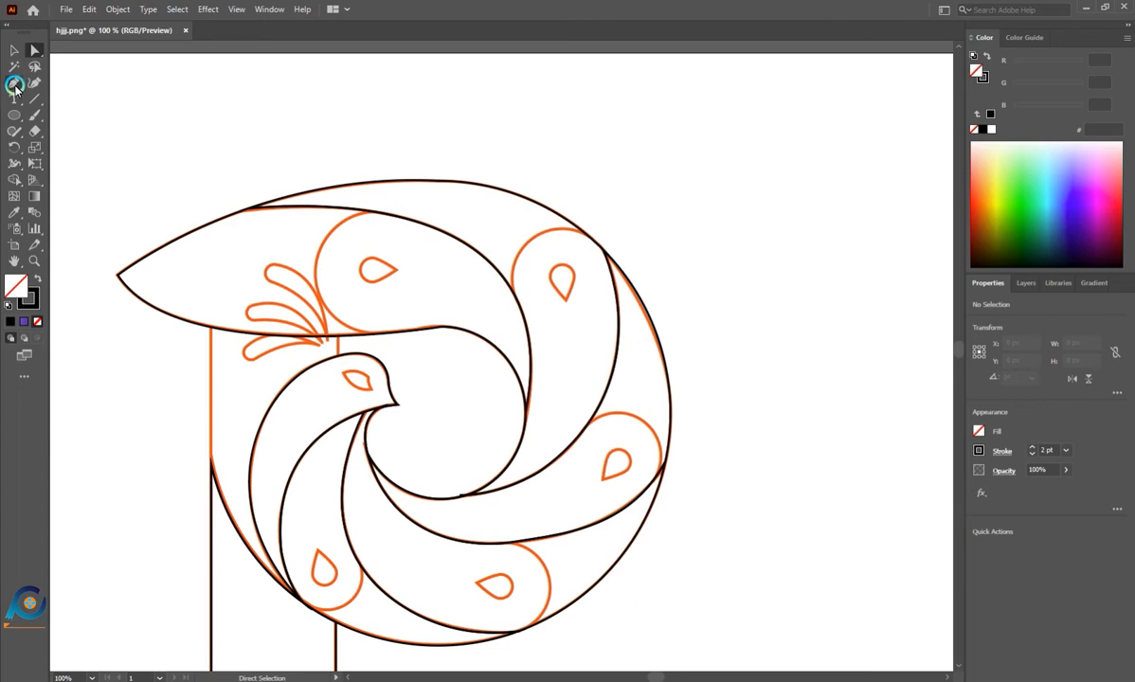
pyautogui.rightClick(13, 115)
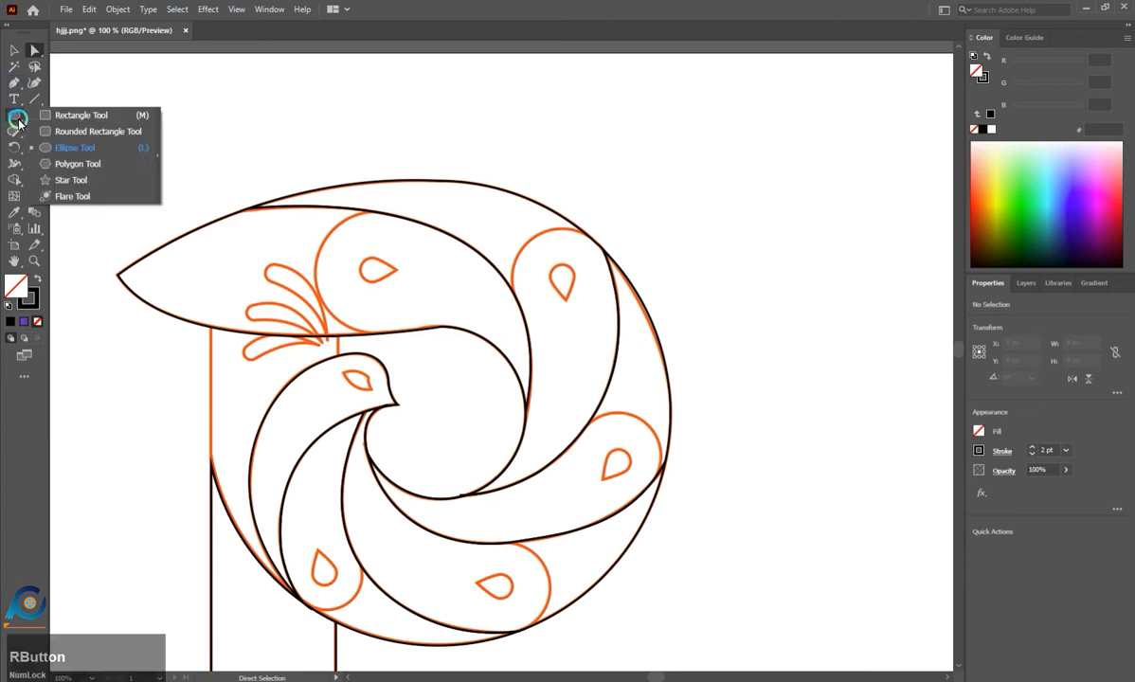
pyautogui.click(62, 146)
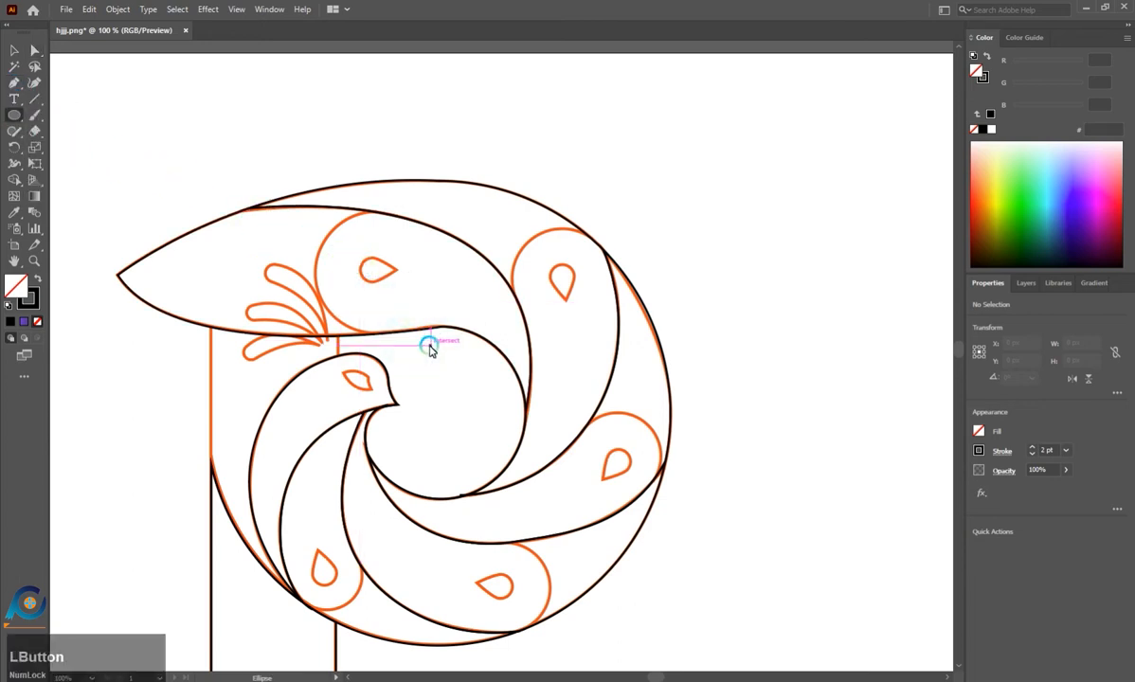
pyautogui.scroll(1, 371, 269)
pyautogui.scroll(1, 370, 269)
pyautogui.moveTo(368, 280); pyautogui.dragTo(481, 333)
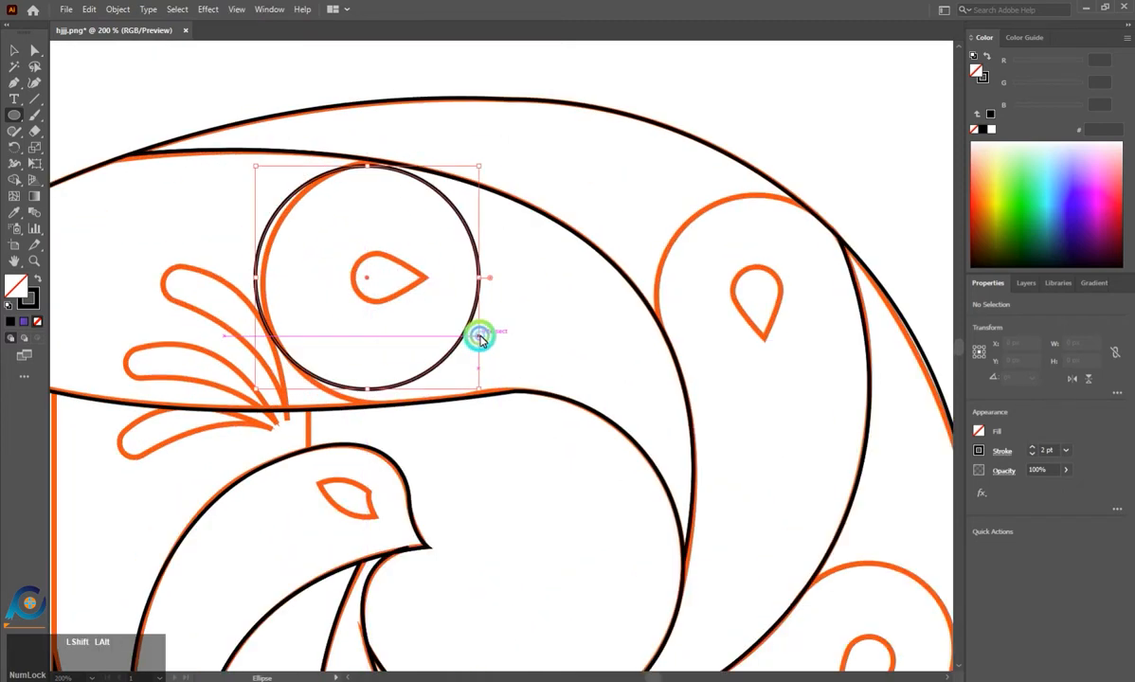
# Shift the circle onto the sketched feather end, enlarge it proportionally to about 145 px, and deselect it.
pyautogui.moveTo(368, 281); pyautogui.dragTo(375, 288)
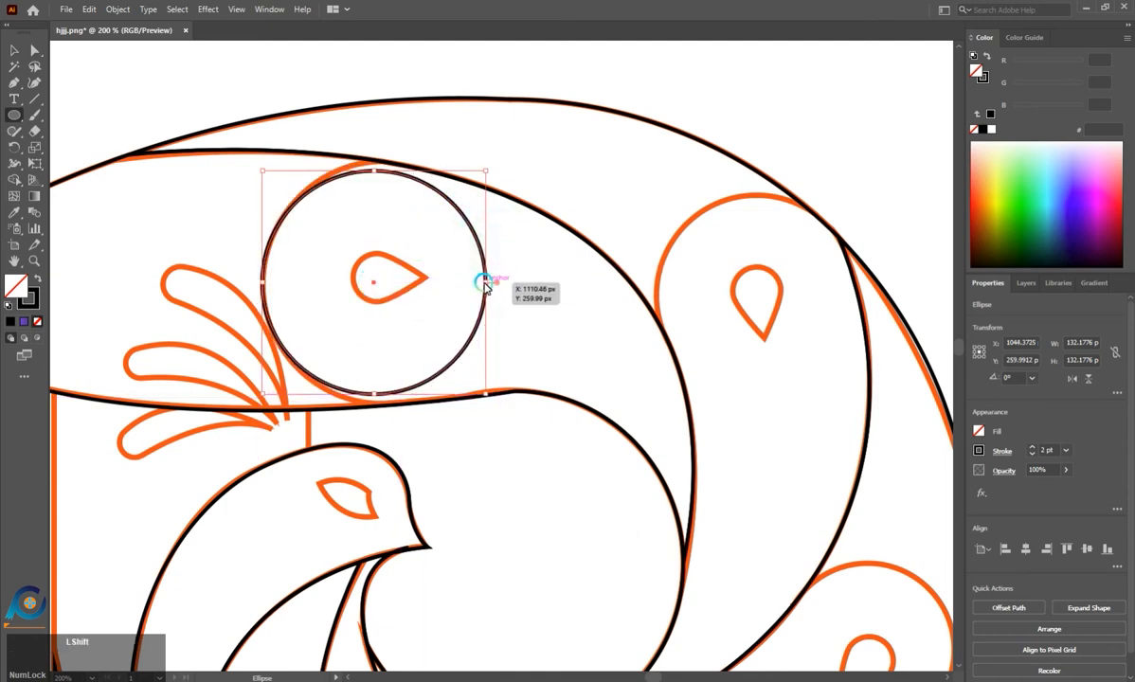
pyautogui.moveTo(484, 287); pyautogui.dragTo(506, 284)
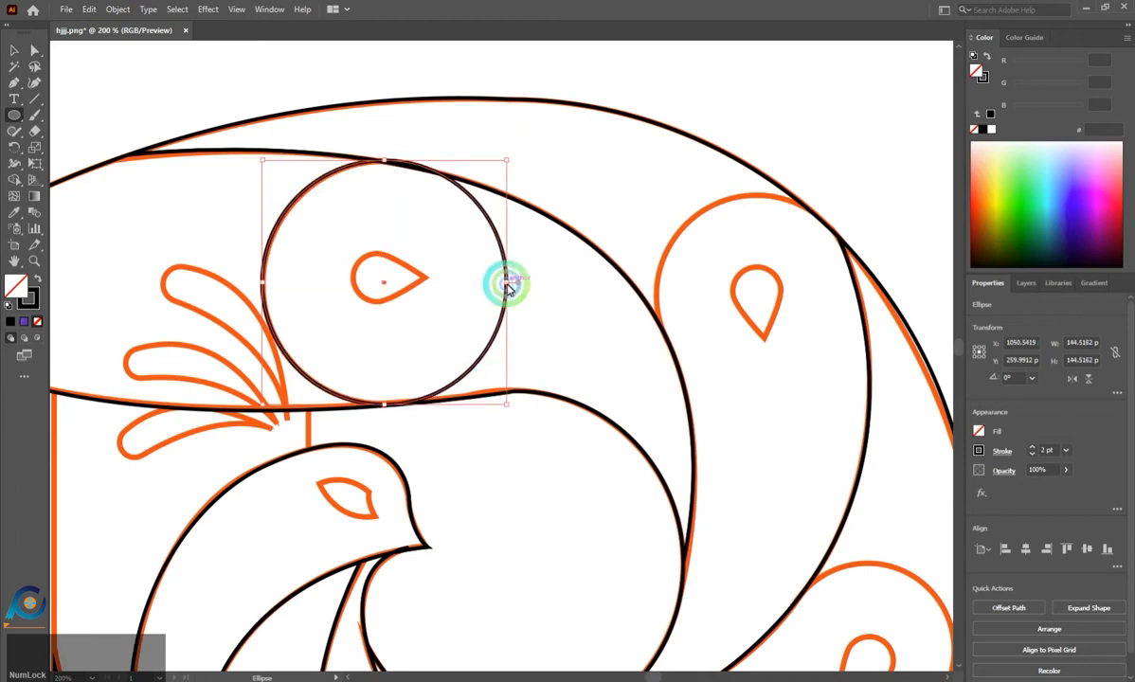
pyautogui.click(17, 50)
pyautogui.click(229, 189)
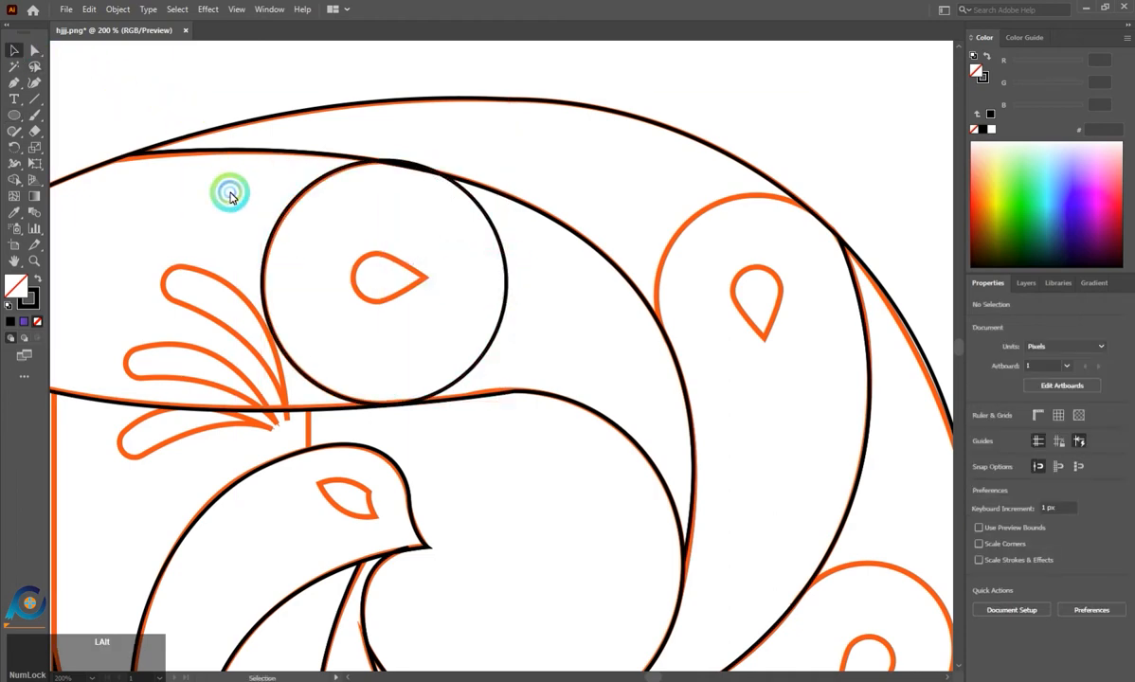
# Duplicate the circle onto the second feather's rounded end, shrink the copy to about 114 px, and align it with the sketched arc.
pyautogui.scroll(-2, 387, 254)
pyautogui.moveTo(376, 248); pyautogui.dragTo(560, 256)
pyautogui.scroll(3, 560, 256)
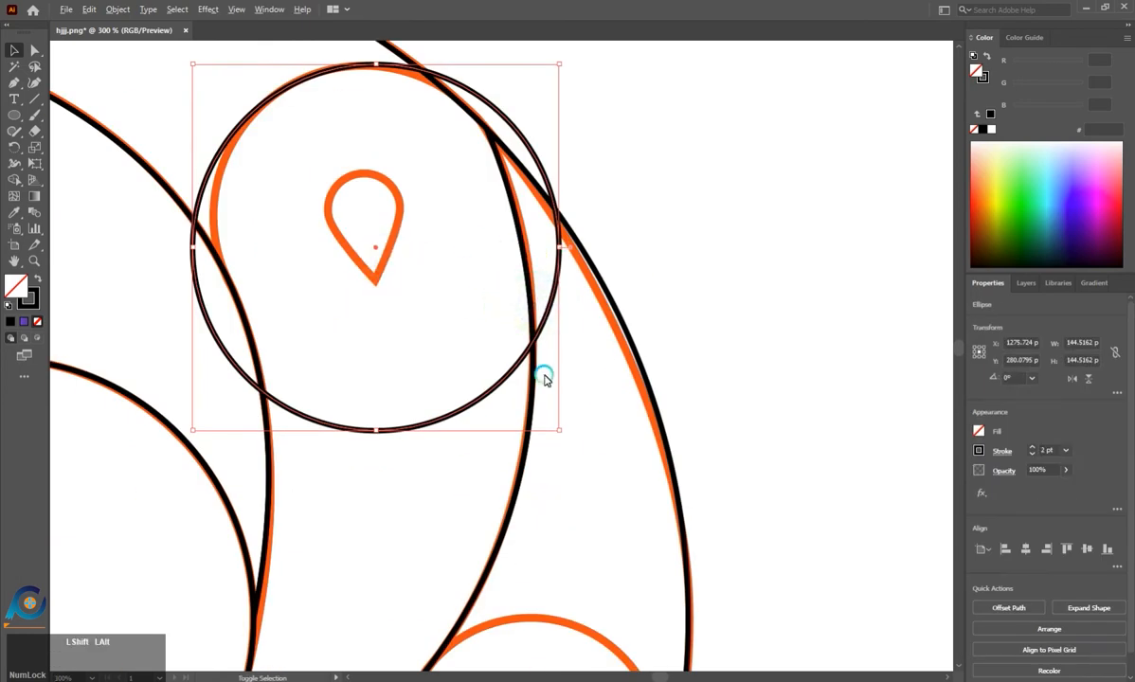
pyautogui.moveTo(560, 431); pyautogui.dragTo(521, 390)
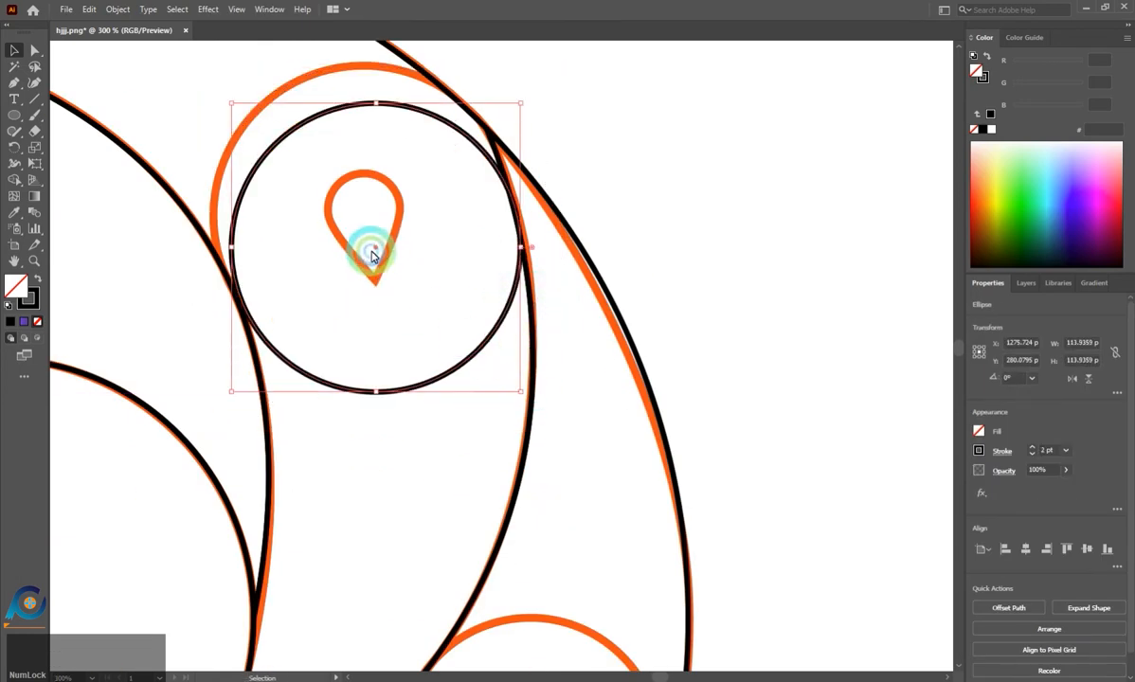
pyautogui.moveTo(376, 251); pyautogui.dragTo(362, 214)
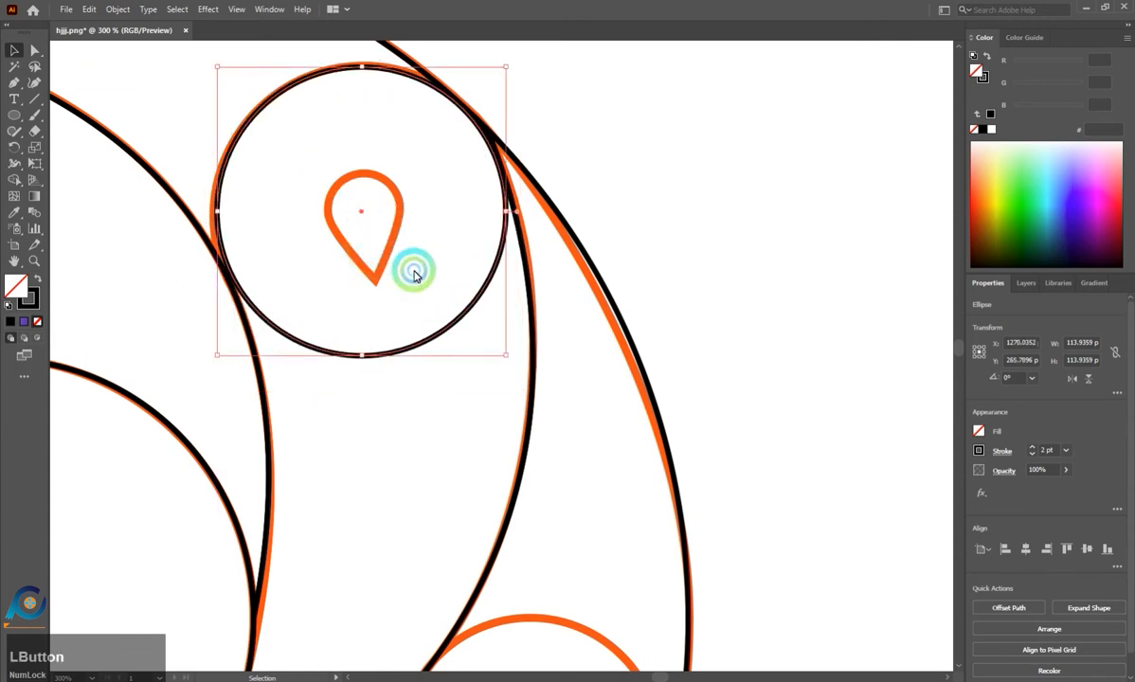
# Fine-tune the second feather's circle to about 118 px so it touches the feather edges.
pyautogui.moveTo(217, 356); pyautogui.dragTo(211, 362)
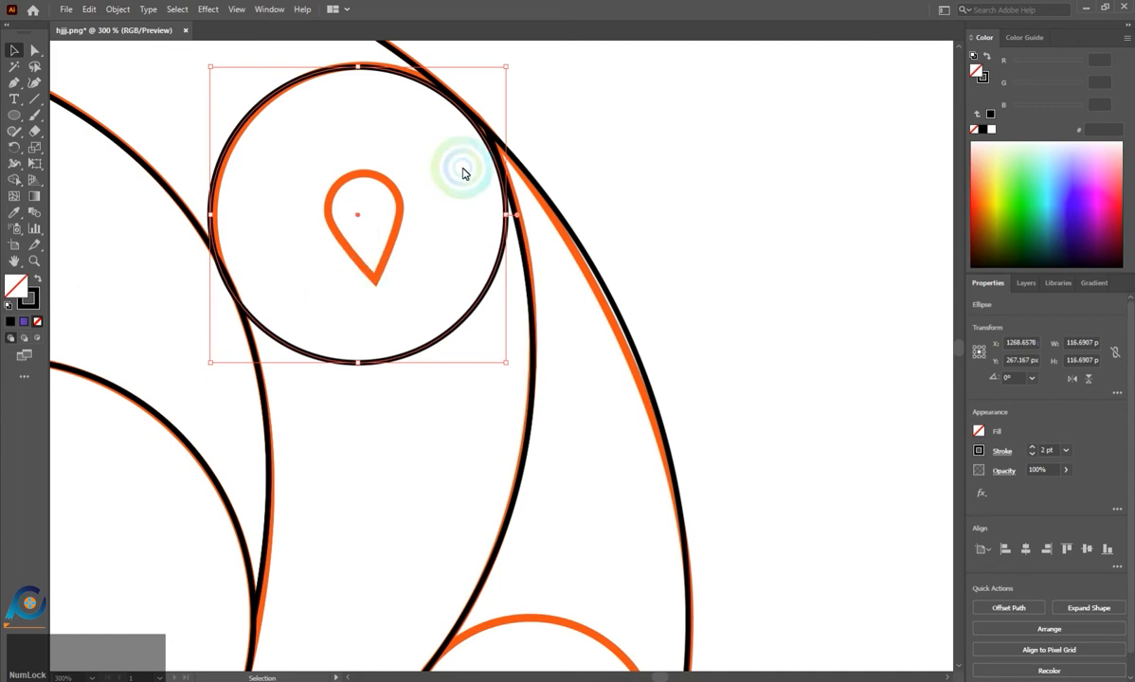
pyautogui.moveTo(505, 216); pyautogui.dragTo(511, 215)
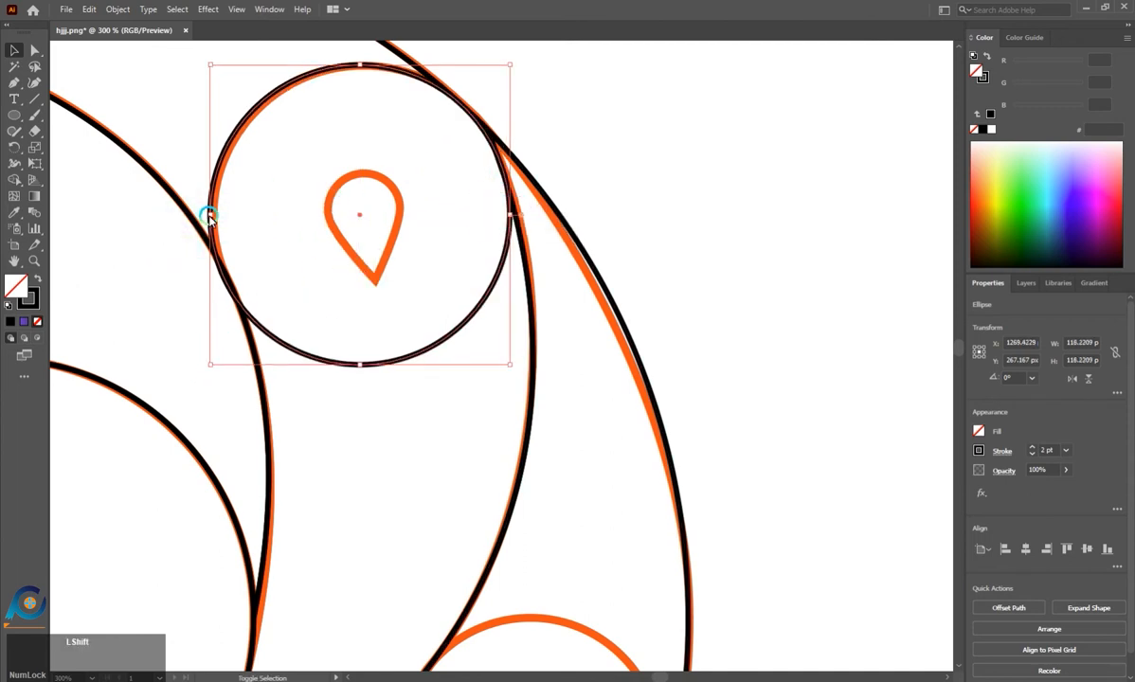
pyautogui.moveTo(210, 216); pyautogui.dragTo(216, 215)
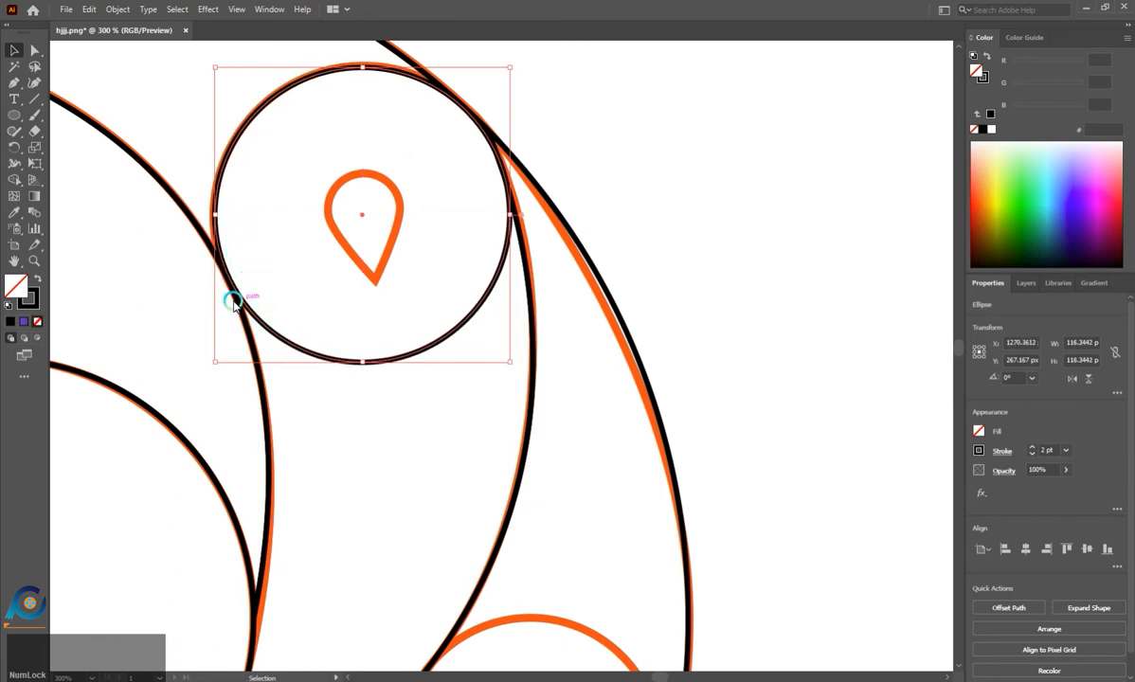
pyautogui.moveTo(364, 364); pyautogui.dragTo(366, 365)
# Duplicate the second circle onto the third feather's rounded end, shrink the copy to about 112 px, and shift it onto the sketch.
pyautogui.scroll(-3, 379, 331)
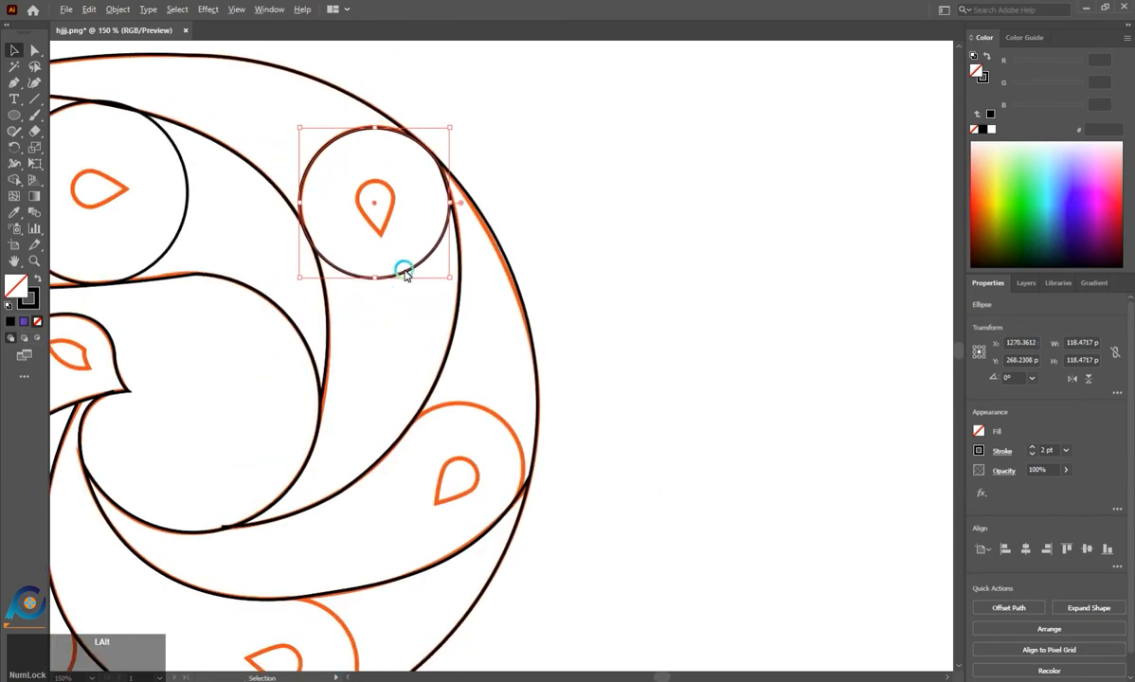
pyautogui.moveTo(406, 272); pyautogui.dragTo(480, 542)
pyautogui.scroll(1, 477, 538)
pyautogui.scroll(-1, 634, 344)
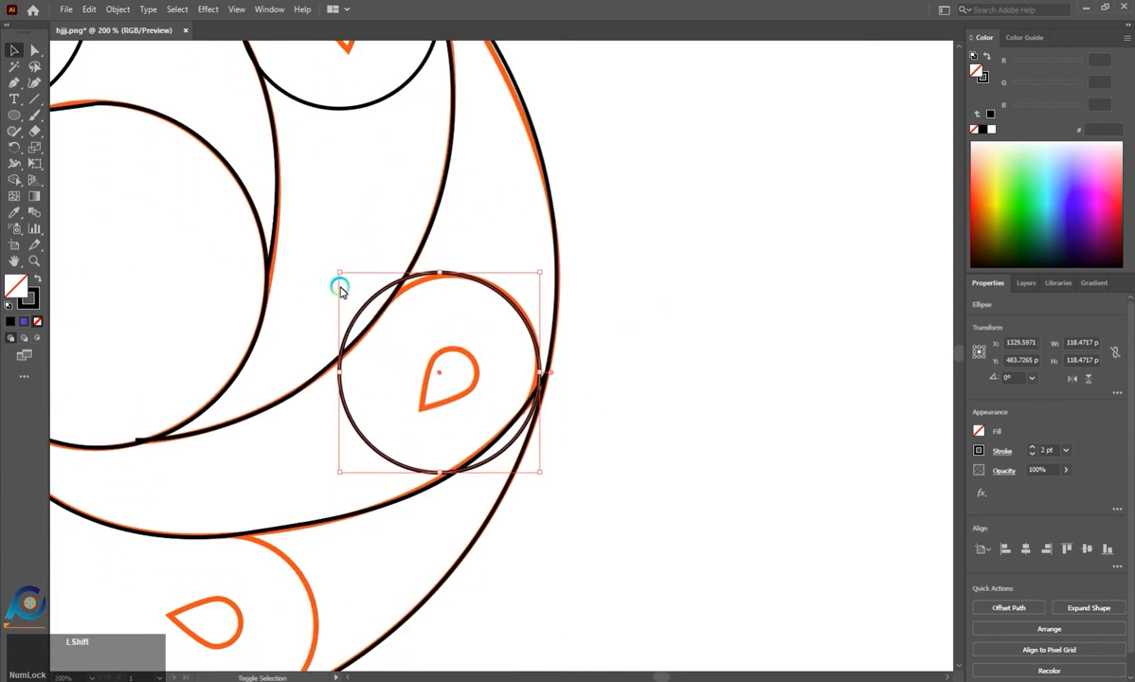
pyautogui.moveTo(340, 275); pyautogui.dragTo(352, 284)
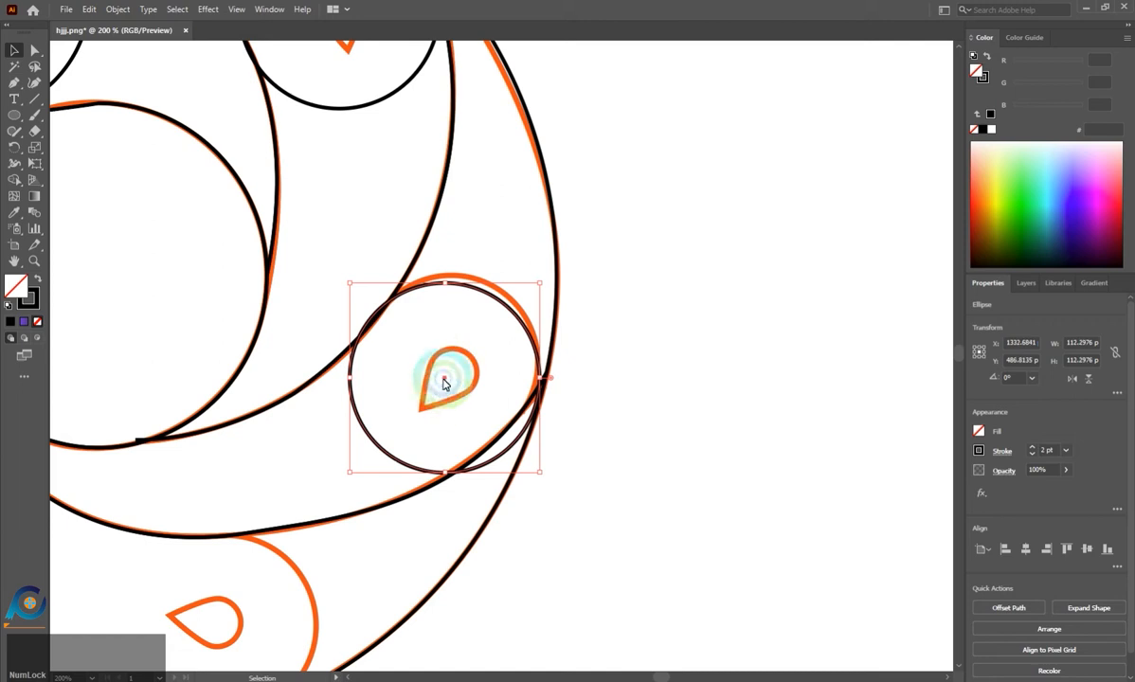
pyautogui.moveTo(444, 377); pyautogui.dragTo(449, 370)
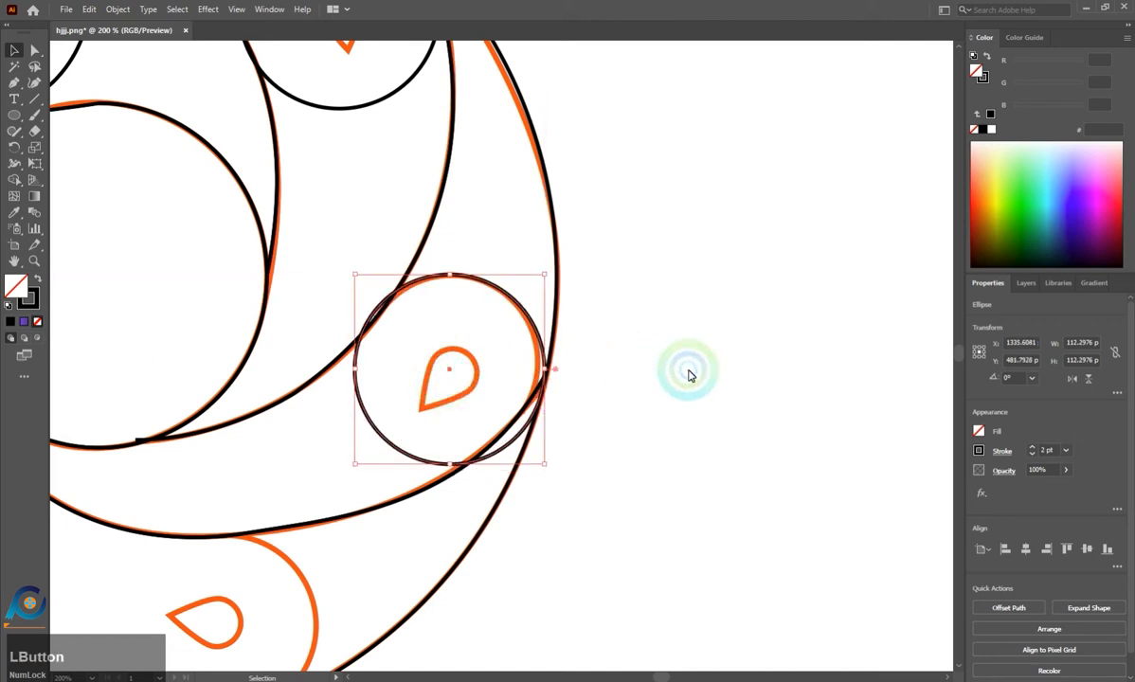
pyautogui.click(620, 406)
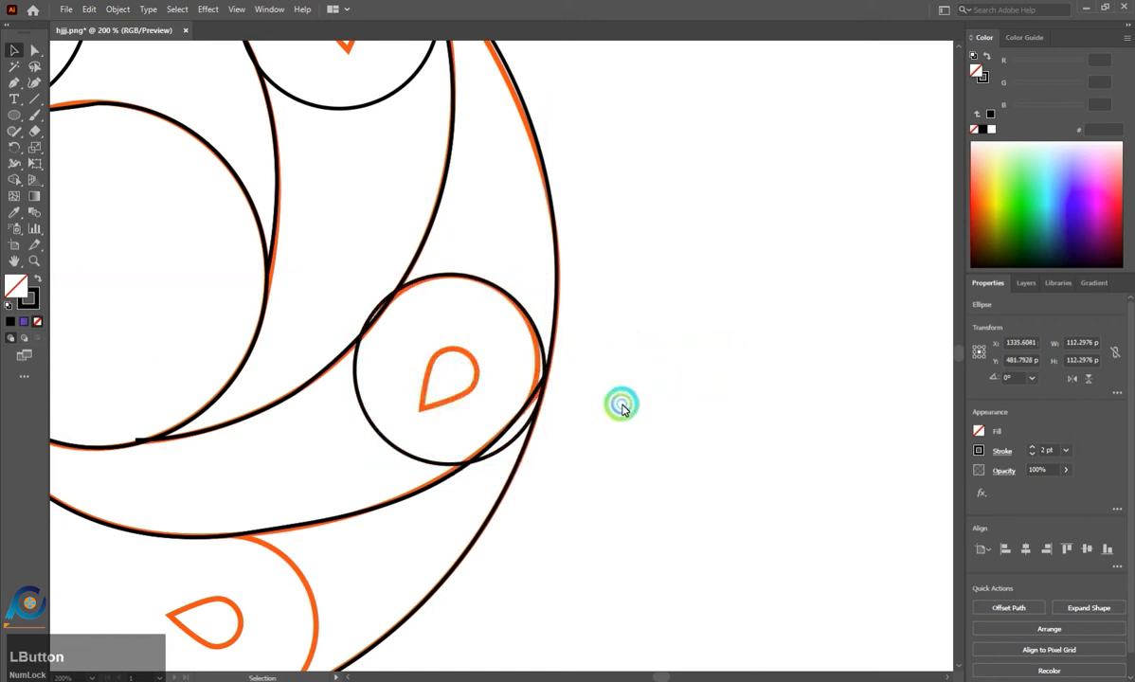
# Reduce the third feather's circle to about 103 px and nudge it to follow the sketched arc between the feather edges.
pyautogui.click(507, 451)
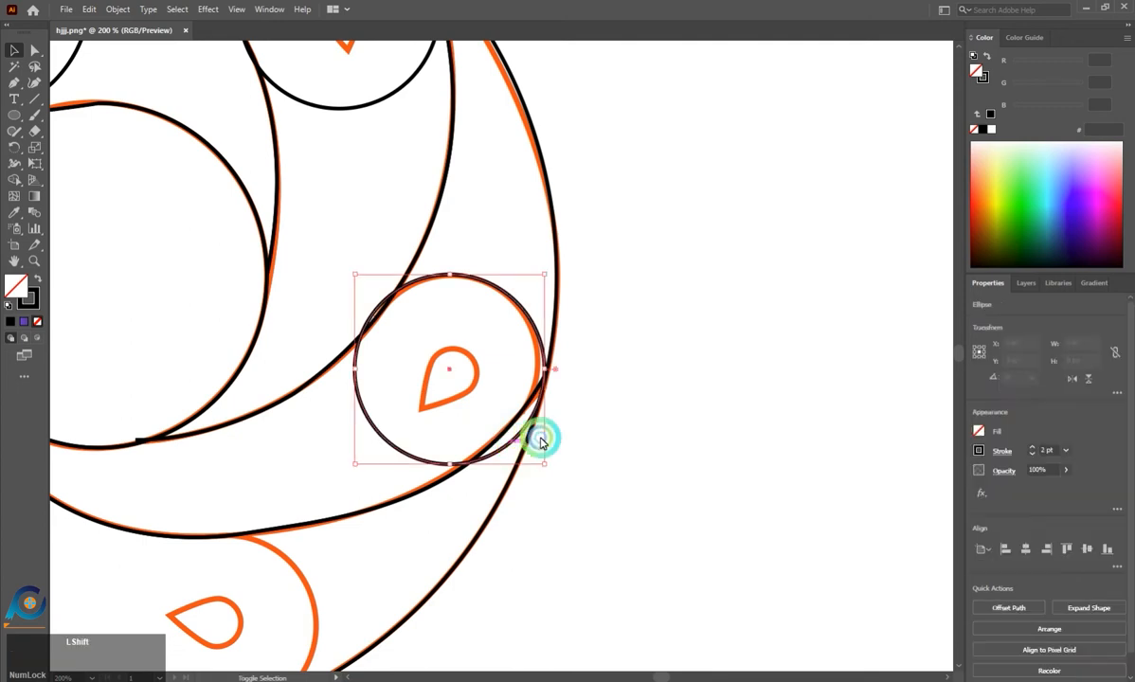
pyautogui.moveTo(546, 466); pyautogui.dragTo(543, 456)
pyautogui.click(572, 424)
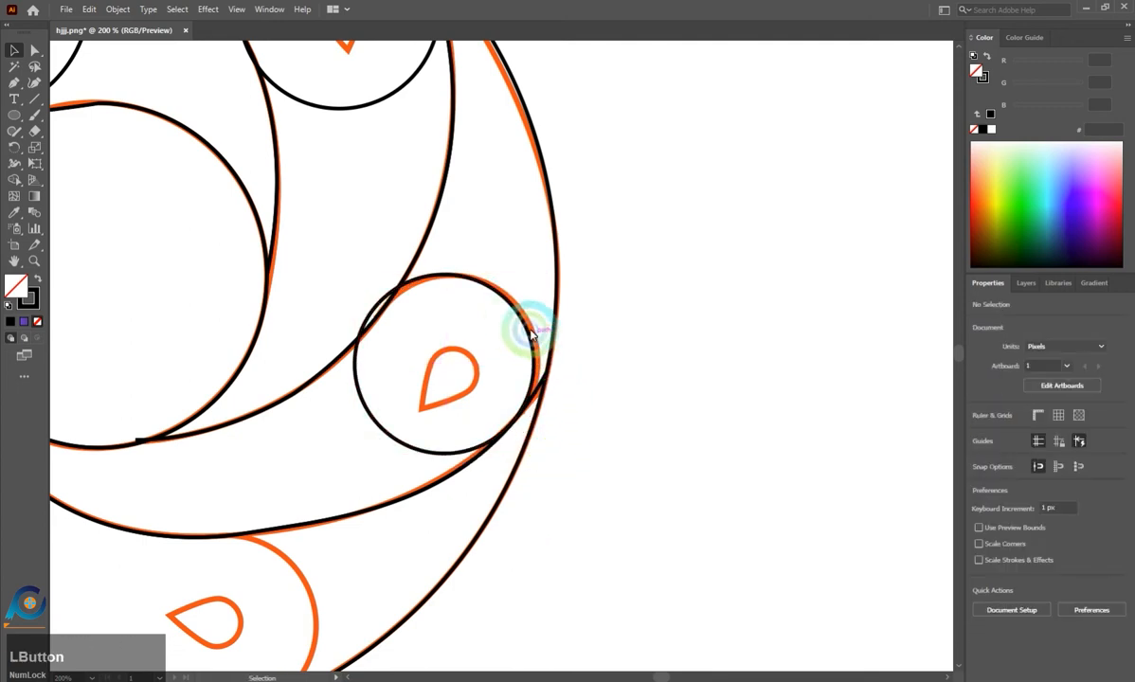
pyautogui.scroll(1, 509, 325)
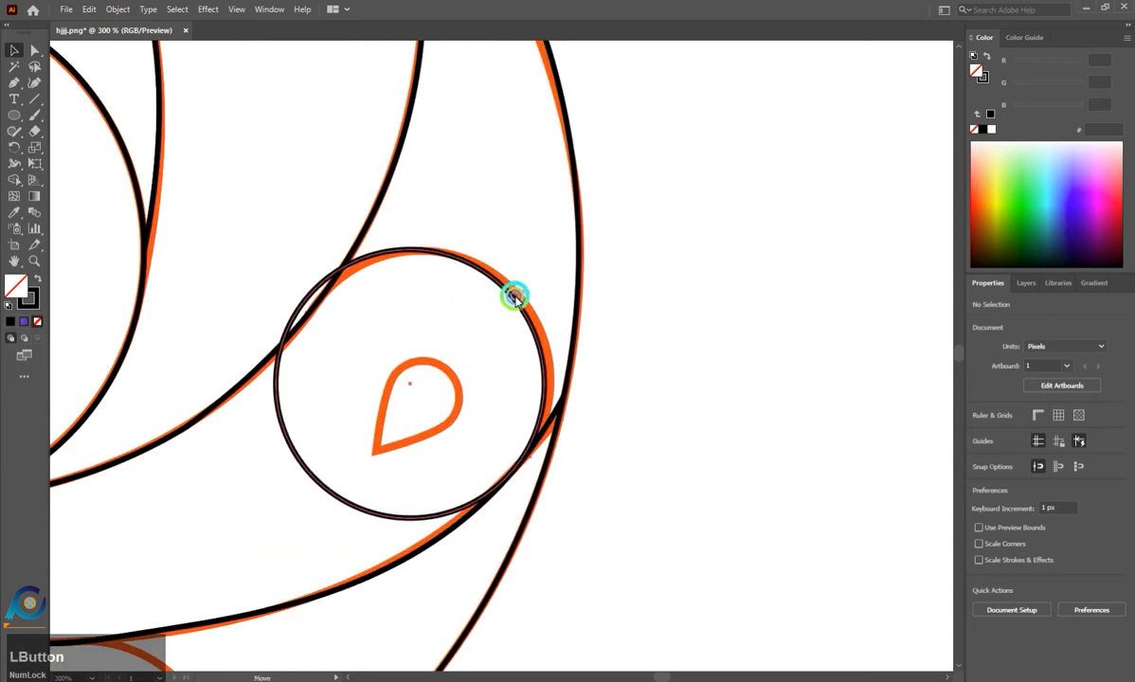
pyautogui.moveTo(512, 296); pyautogui.dragTo(519, 294)
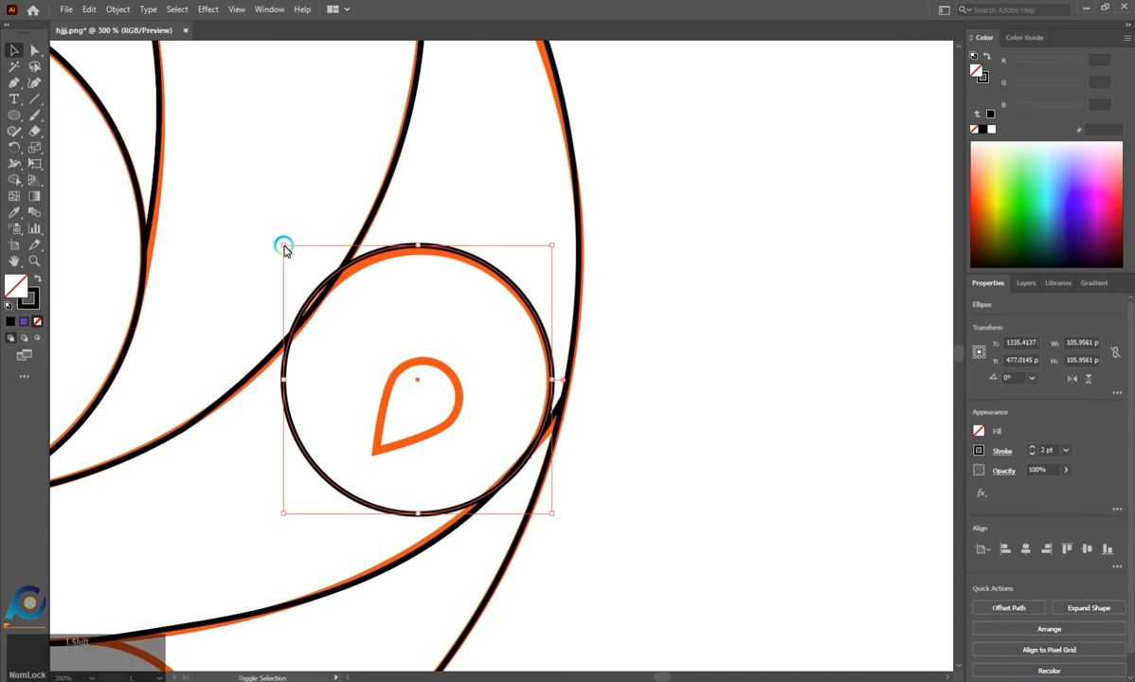
pyautogui.moveTo(283, 246); pyautogui.dragTo(288, 252)
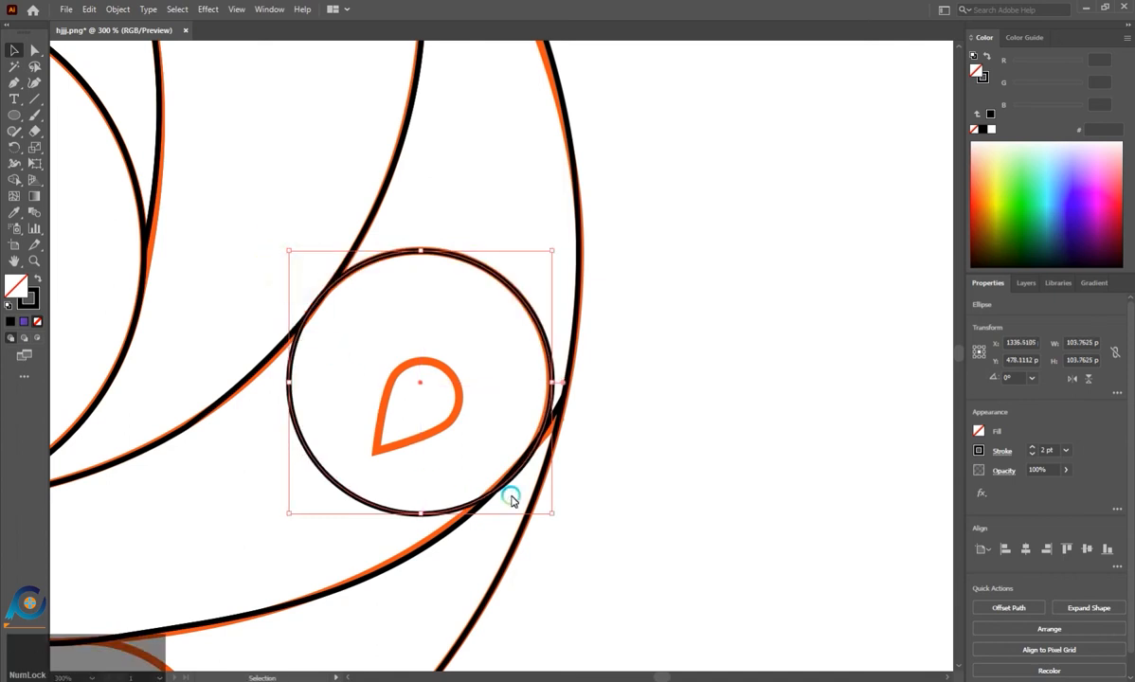
pyautogui.moveTo(553, 518); pyautogui.dragTo(549, 515)
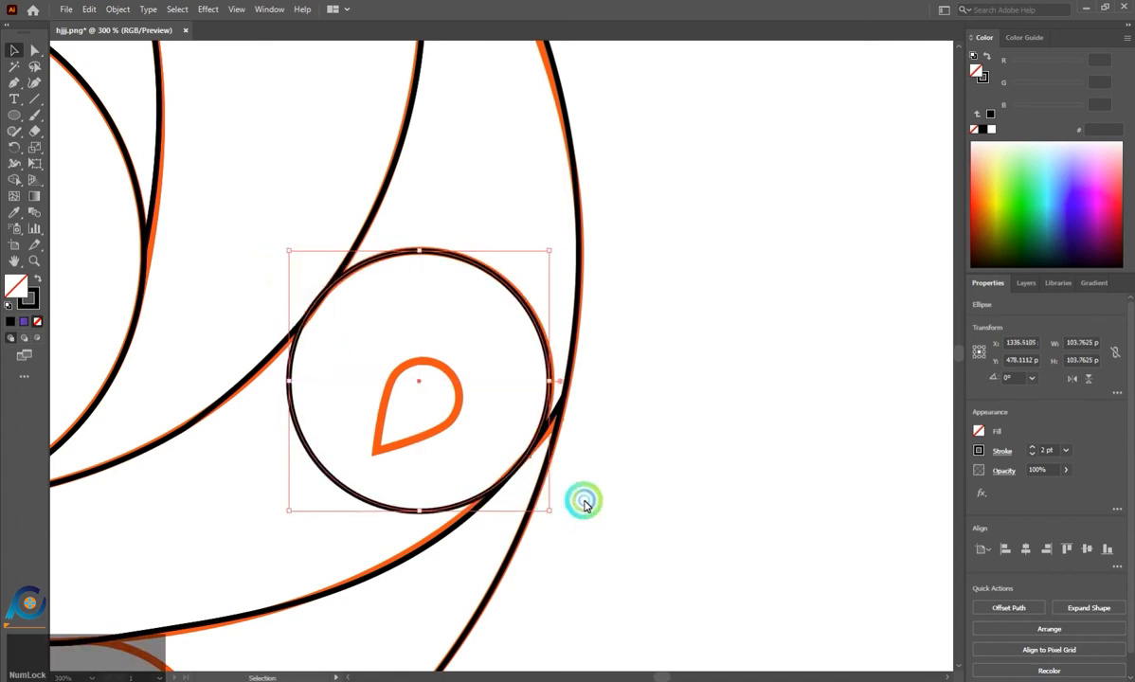
pyautogui.click(633, 445)
# Duplicate the third circle onto the fourth feather's rounded end and nudge the copy between the two feather curves.
pyautogui.scroll(-5, 633, 445)
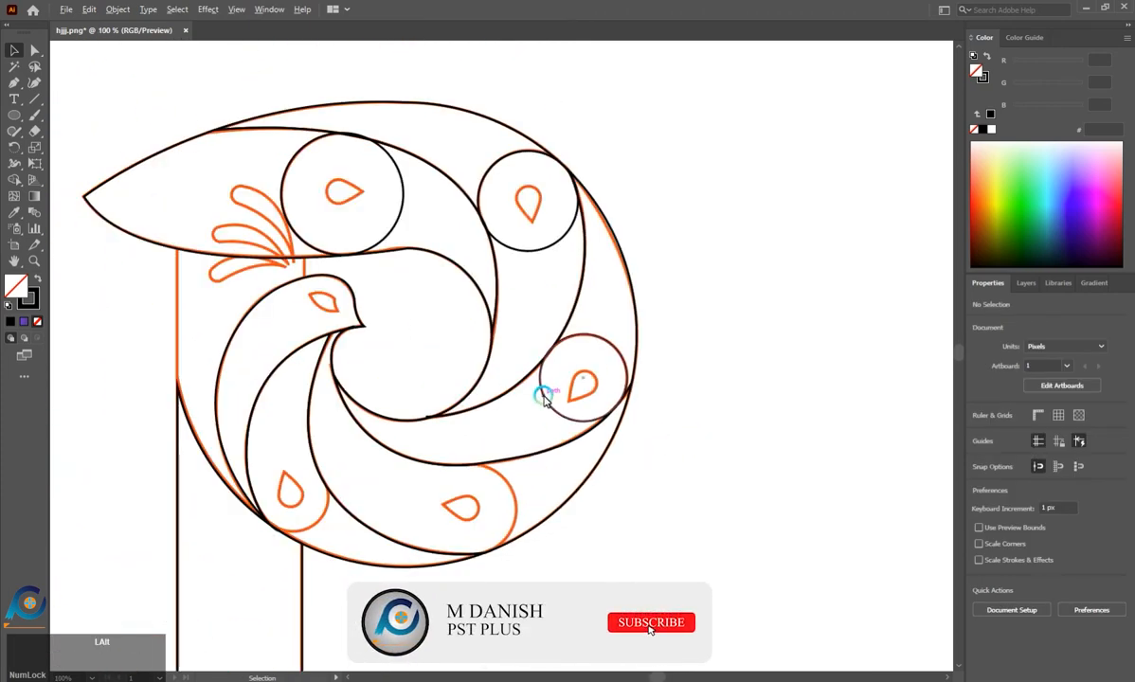
pyautogui.moveTo(544, 398); pyautogui.dragTo(436, 527)
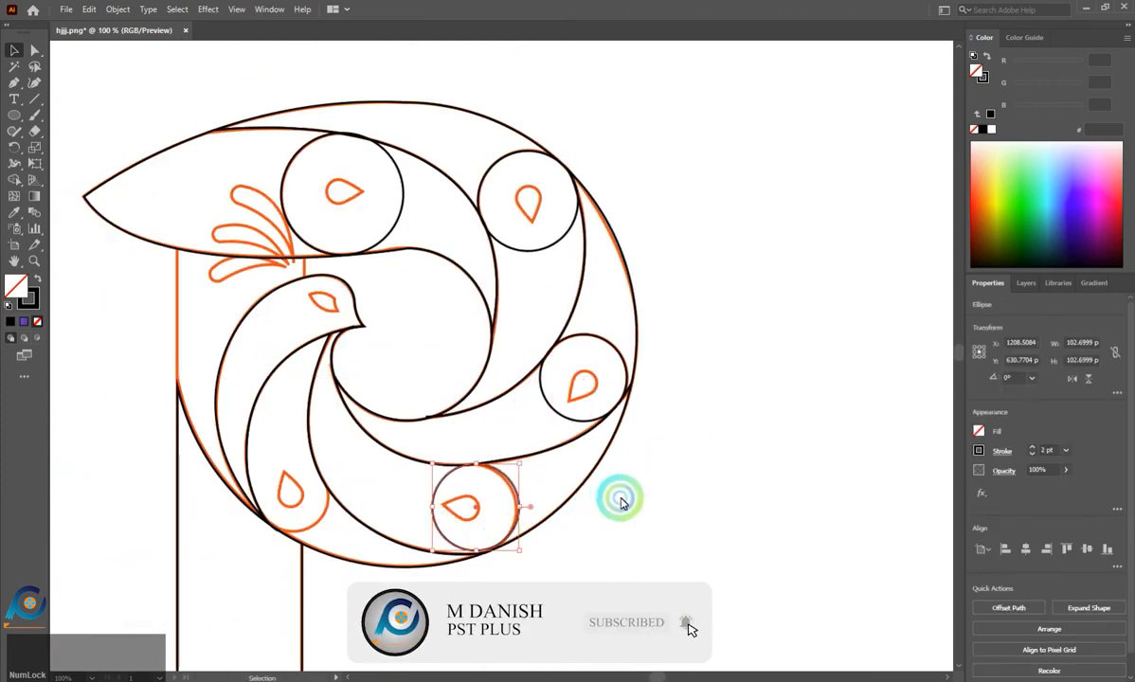
pyautogui.scroll(5, 463, 474)
pyautogui.moveTo(611, 366); pyautogui.dragTo(601, 369)
pyautogui.click(611, 449)
pyautogui.click(528, 564)
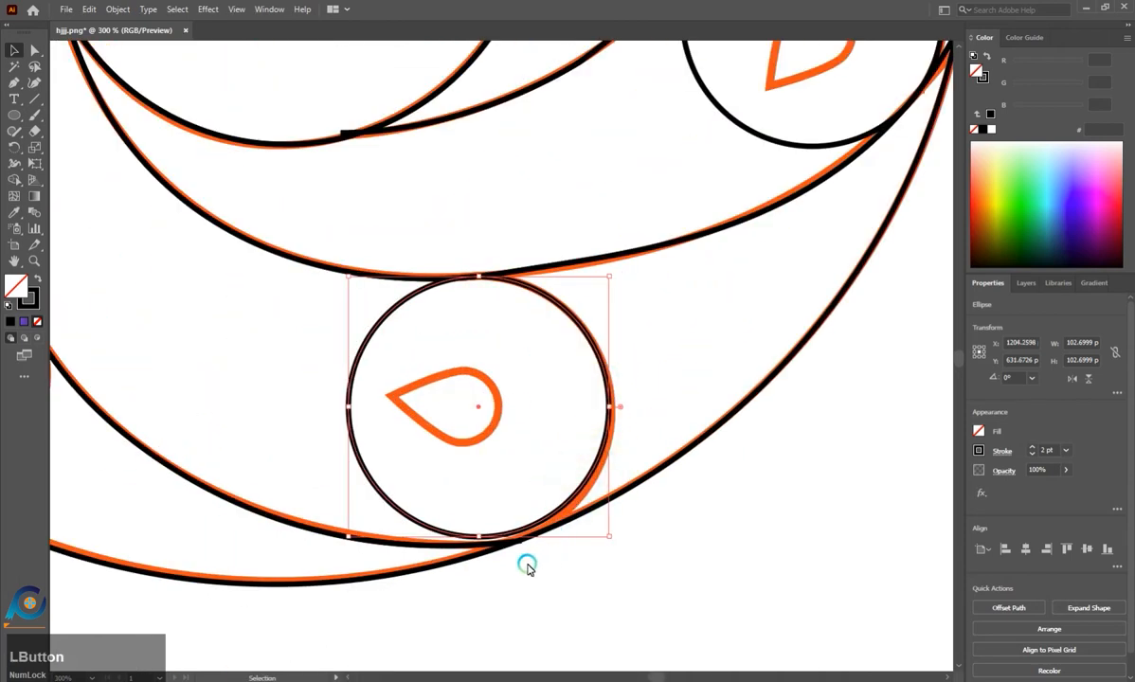
# Enlarge the fourth feather's circle to about 105 px and duplicate it onto the fifth feather's rounded end.
pyautogui.moveTo(479, 539); pyautogui.dragTo(478, 544)
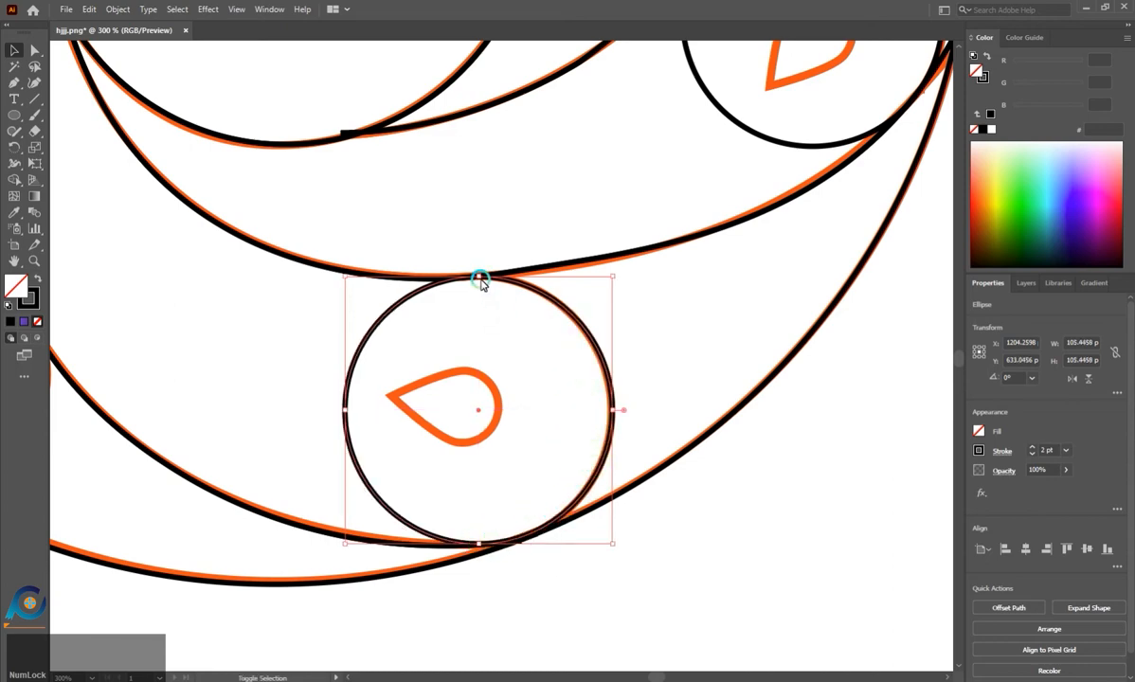
pyautogui.moveTo(481, 280); pyautogui.dragTo(480, 276)
pyautogui.keyDown('alt'); pyautogui.scroll(-3, 704, 314); pyautogui.keyUp('alt')
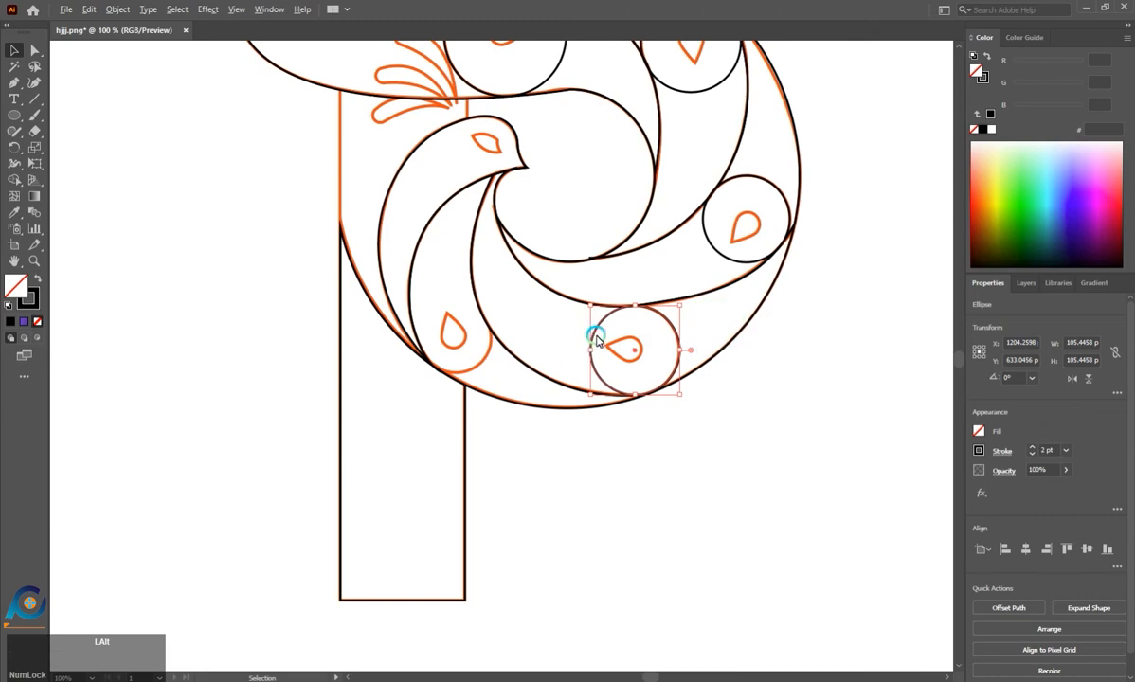
pyautogui.moveTo(596, 341); pyautogui.dragTo(425, 332)
pyautogui.keyDown('alt'); pyautogui.scroll(2, 425, 331); pyautogui.keyUp('alt')
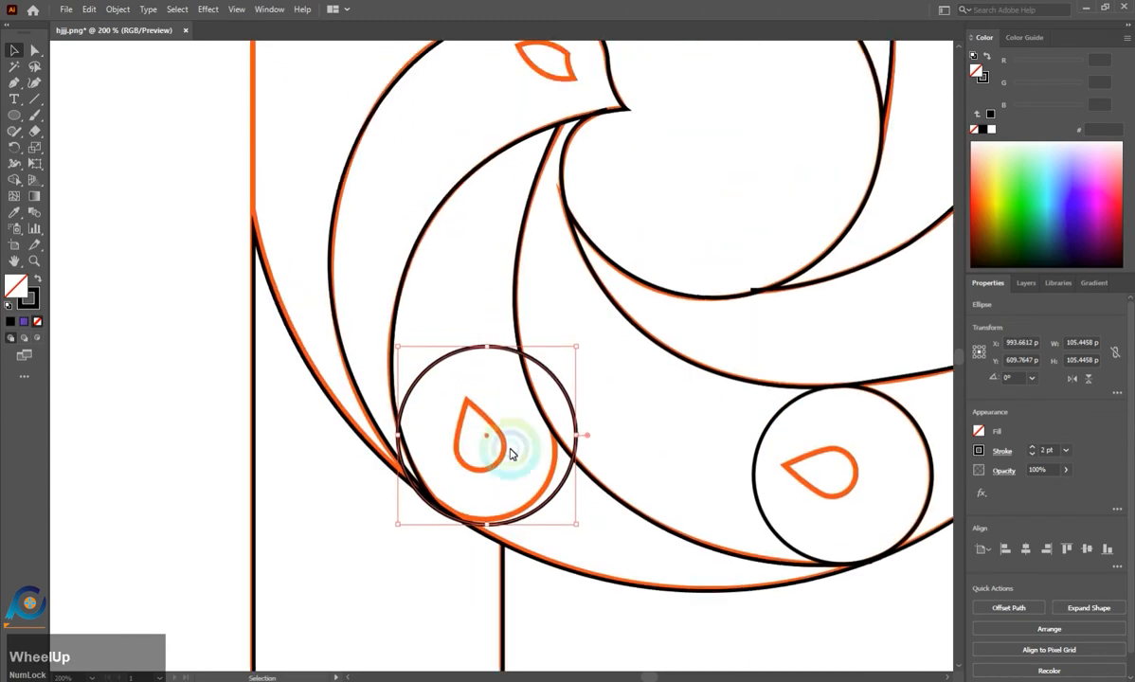
# Shrink the fifth feather's circle to about 83 px and shift it to follow the sketched rounded end.
pyautogui.moveTo(575, 524); pyautogui.dragTo(553, 513)
pyautogui.keyDown('alt'); pyautogui.scroll(2, 471, 448); pyautogui.keyUp('alt')
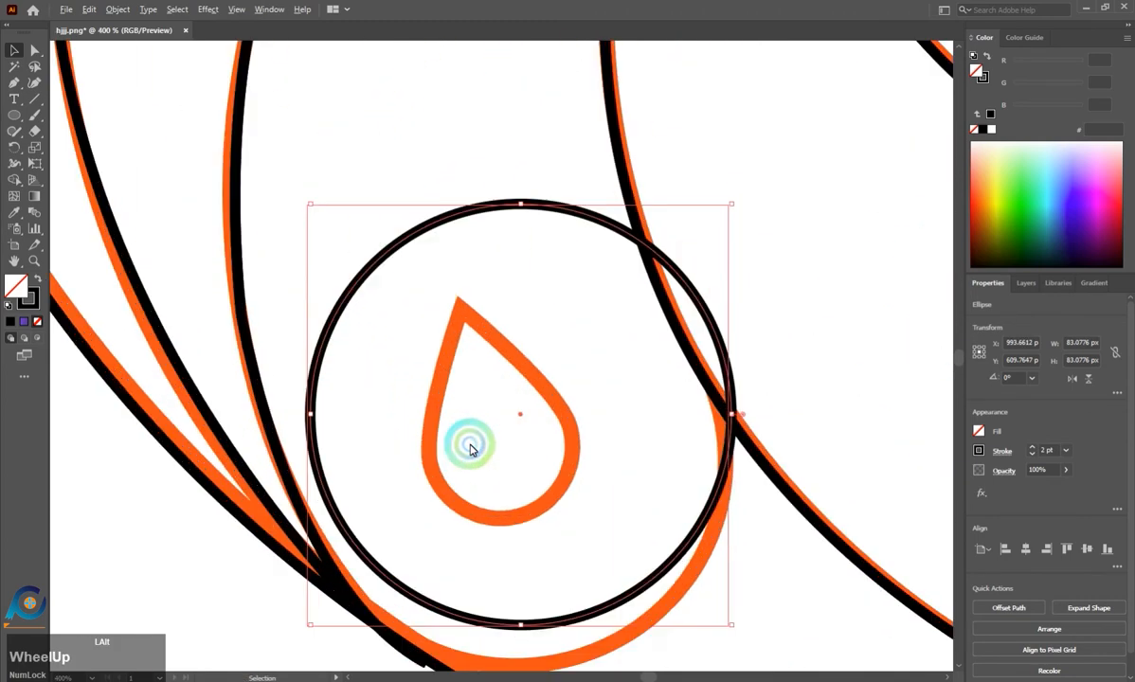
pyautogui.keyDown('alt'); pyautogui.scroll(-1, 512, 421); pyautogui.keyUp('alt')
pyautogui.moveTo(506, 415); pyautogui.dragTo(506, 442)
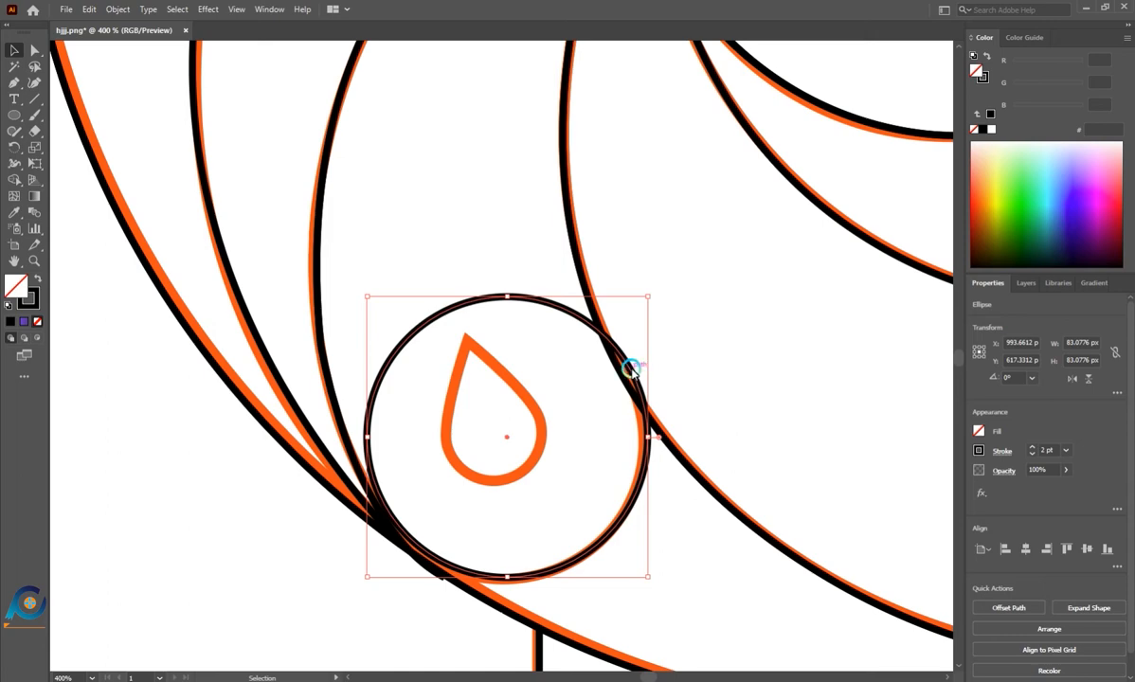
pyautogui.moveTo(630, 368); pyautogui.dragTo(627, 371)
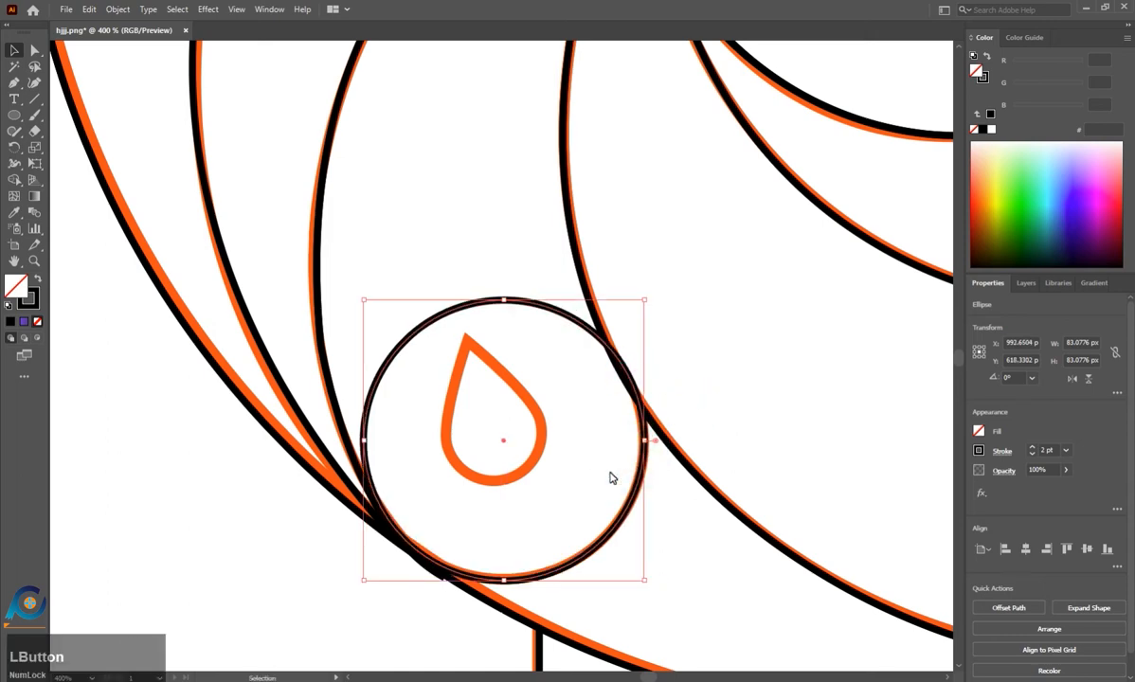
pyautogui.click(665, 533)
# Try to merge the first feather's circle with the adjoining feather body using Shape Builder on all traced paths.
pyautogui.scroll(-4, 446, 405)
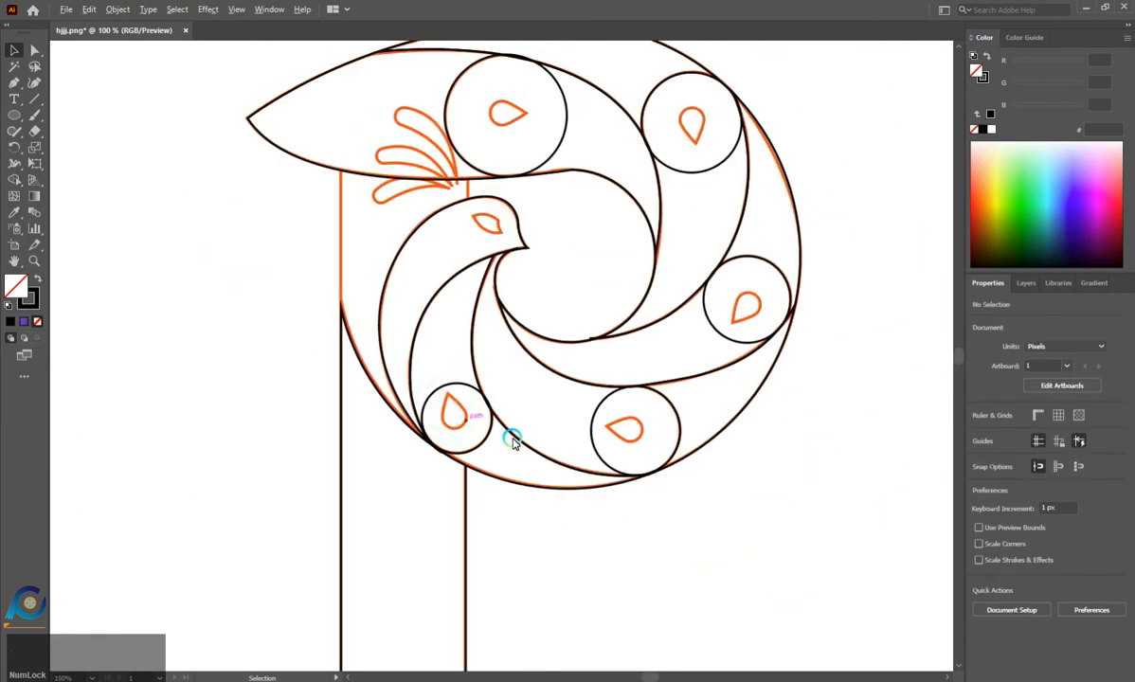
pyautogui.scroll(1, 406, 299)
pyautogui.scroll(-1, 337, 185)
pyautogui.moveTo(309, 166); pyautogui.dragTo(736, 519)
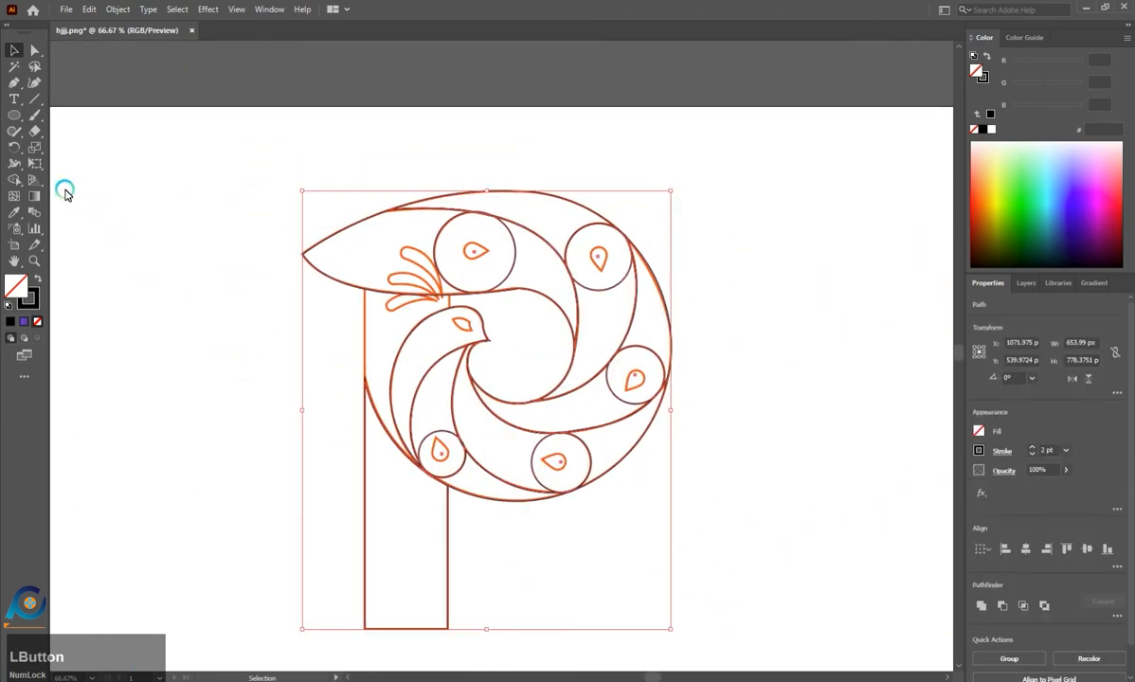
pyautogui.click(38, 164)
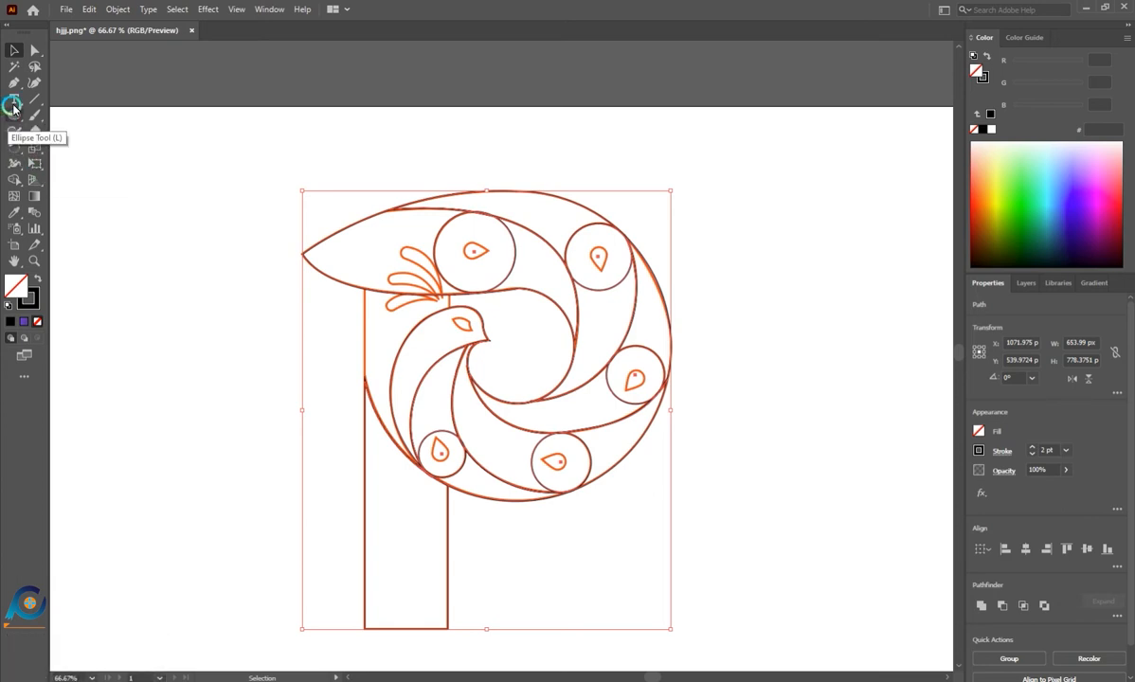
pyautogui.click(13, 179)
pyautogui.scroll(1, 483, 315)
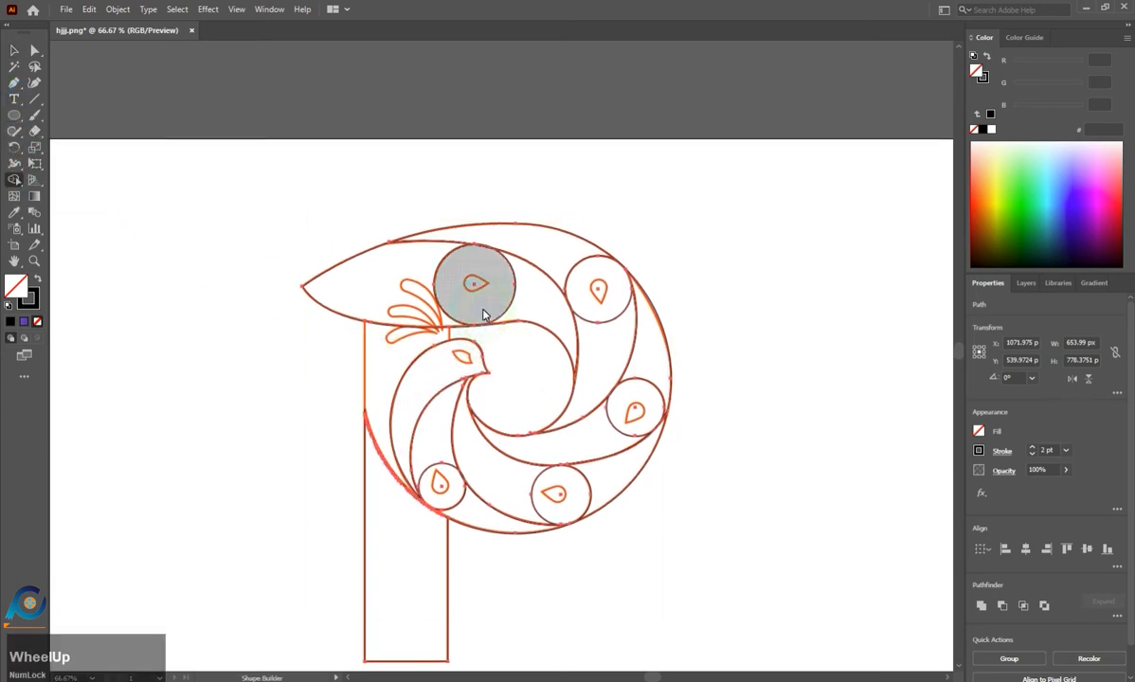
pyautogui.scroll(2, 522, 299)
pyautogui.scroll(1, 527, 343)
pyautogui.scroll(-2, 474, 284)
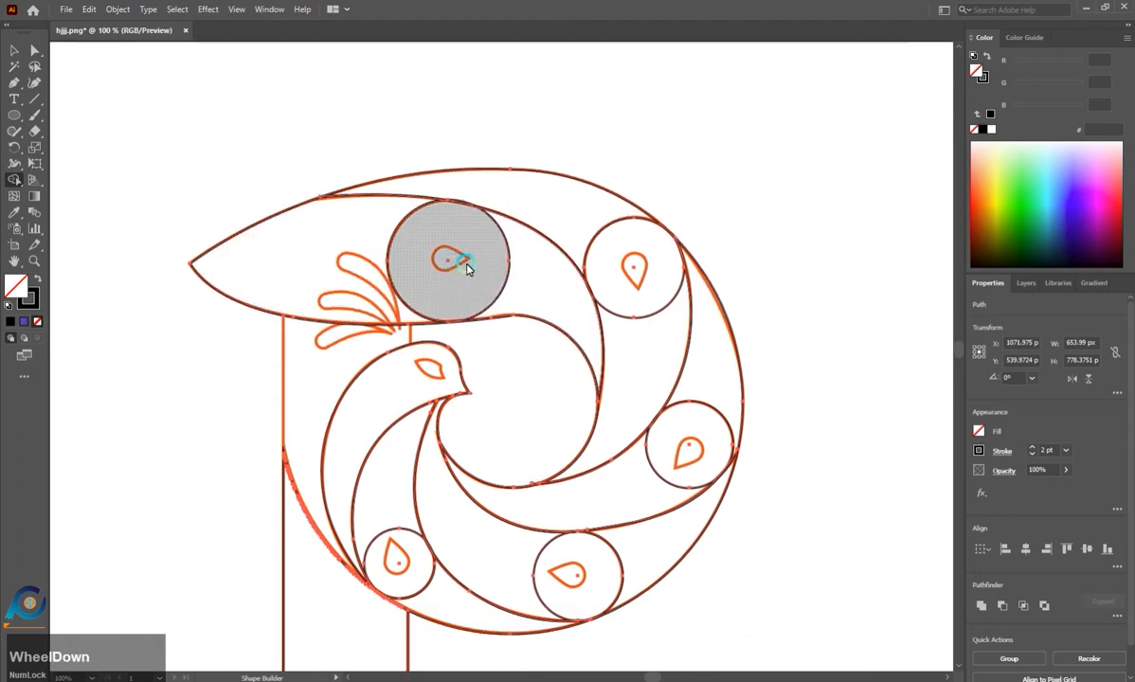
pyautogui.moveTo(466, 264); pyautogui.dragTo(548, 299)
pyautogui.hotkey('ctrl', 'z')
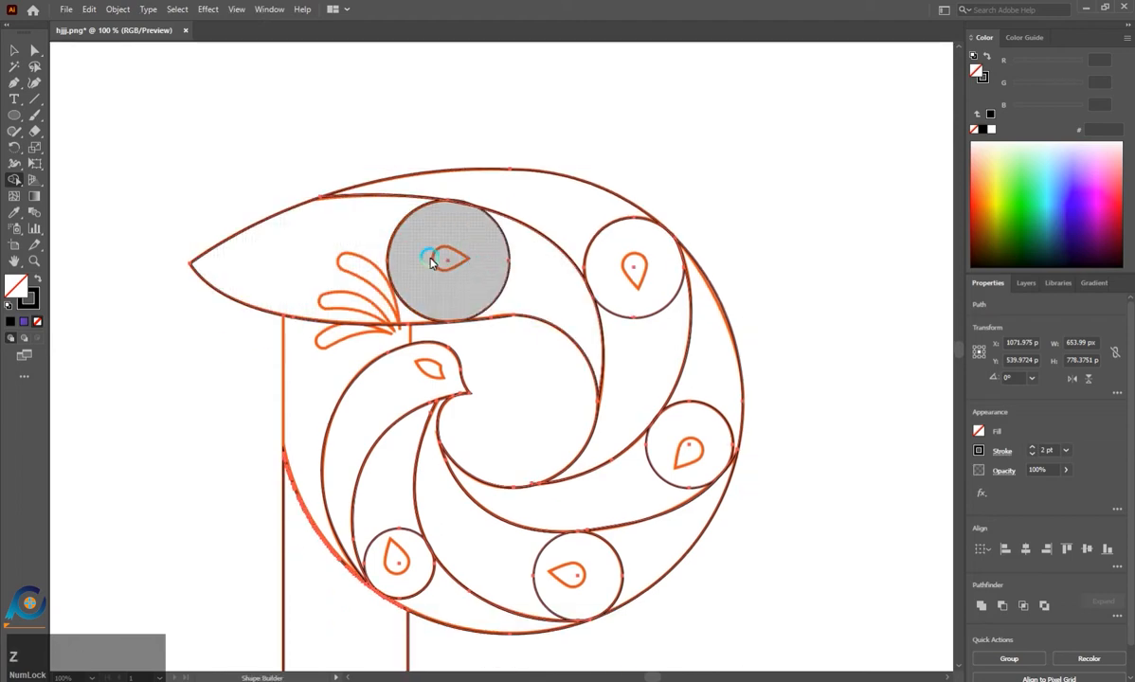
# Nudge only the first feather's circle down by 1 px so it meets the feather curves.
pyautogui.scroll(3, 529, 271)
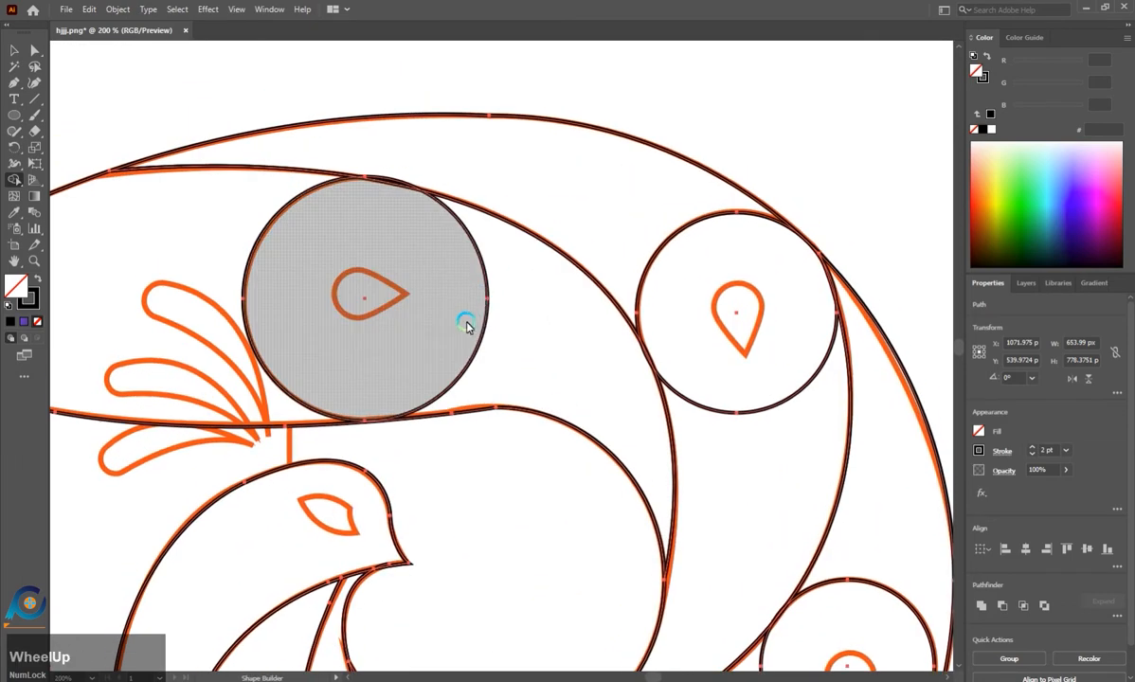
pyautogui.click(210, 94)
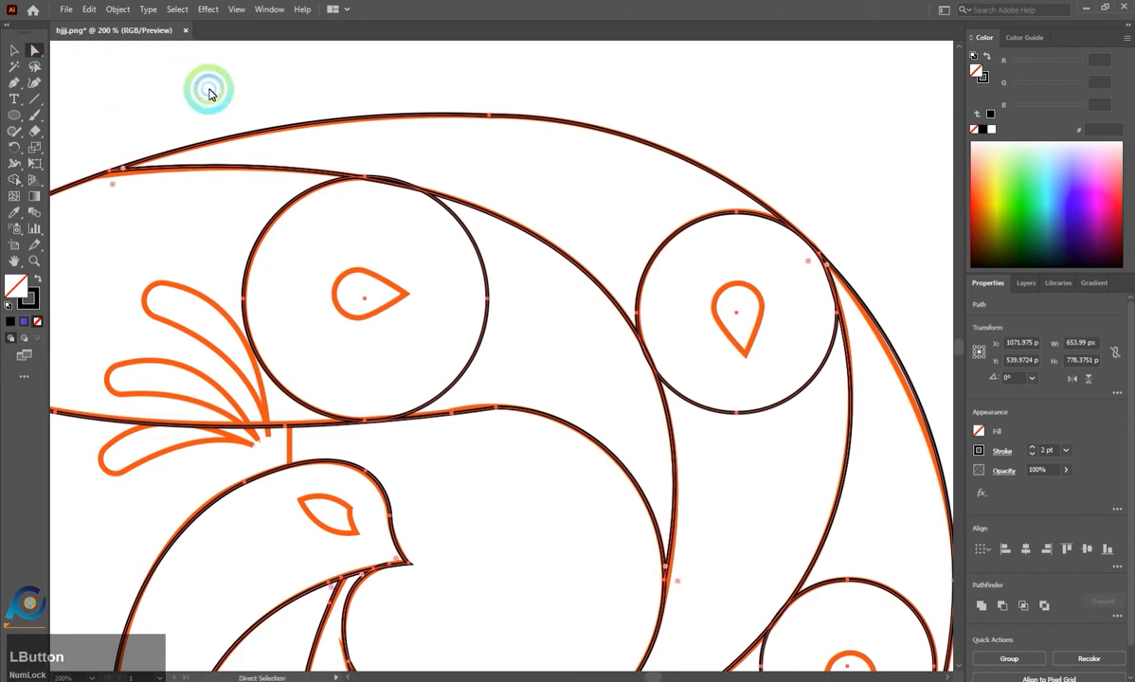
pyautogui.click(487, 301)
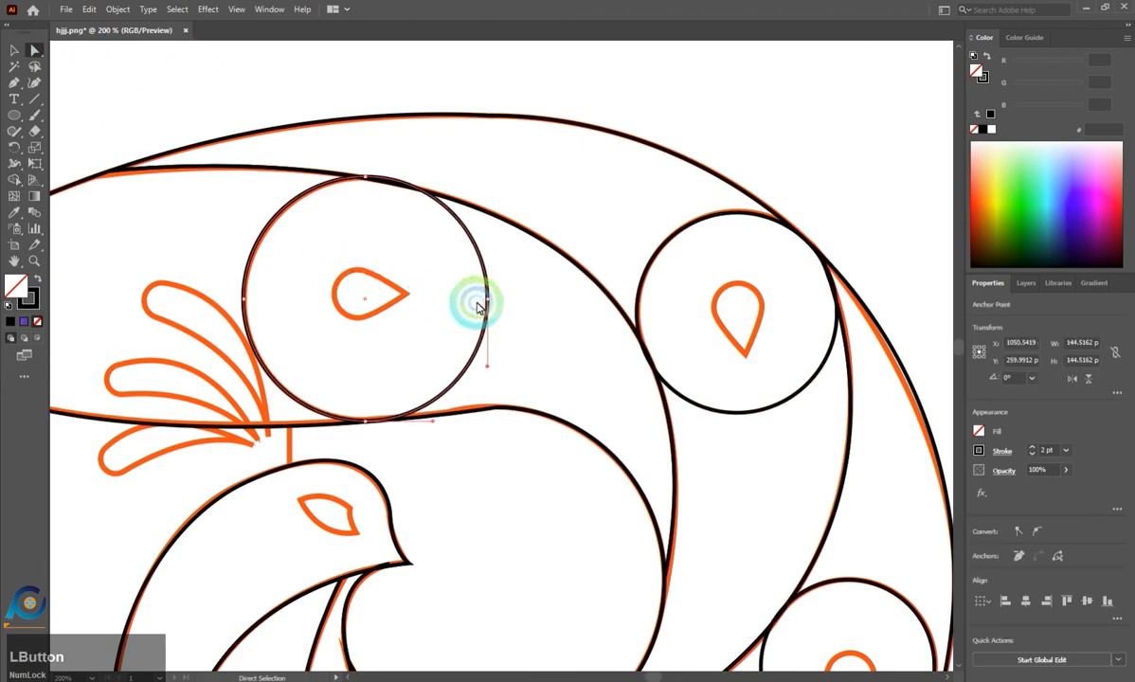
pyautogui.click(372, 304)
pyautogui.click(390, 311)
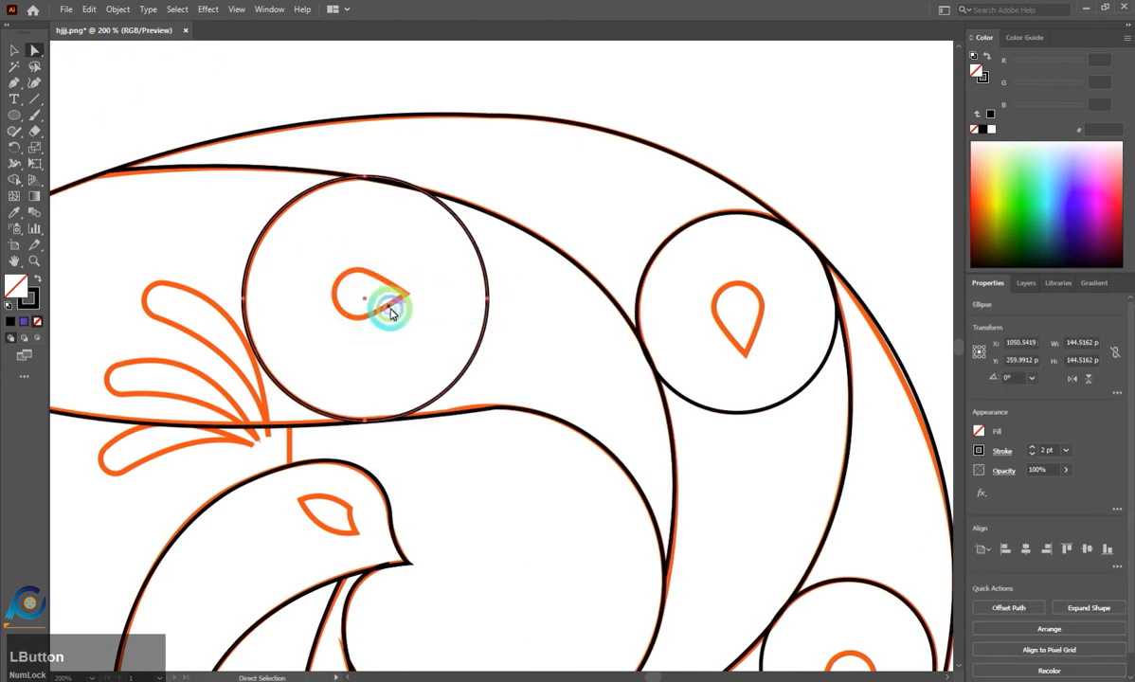
pyautogui.press('Down')
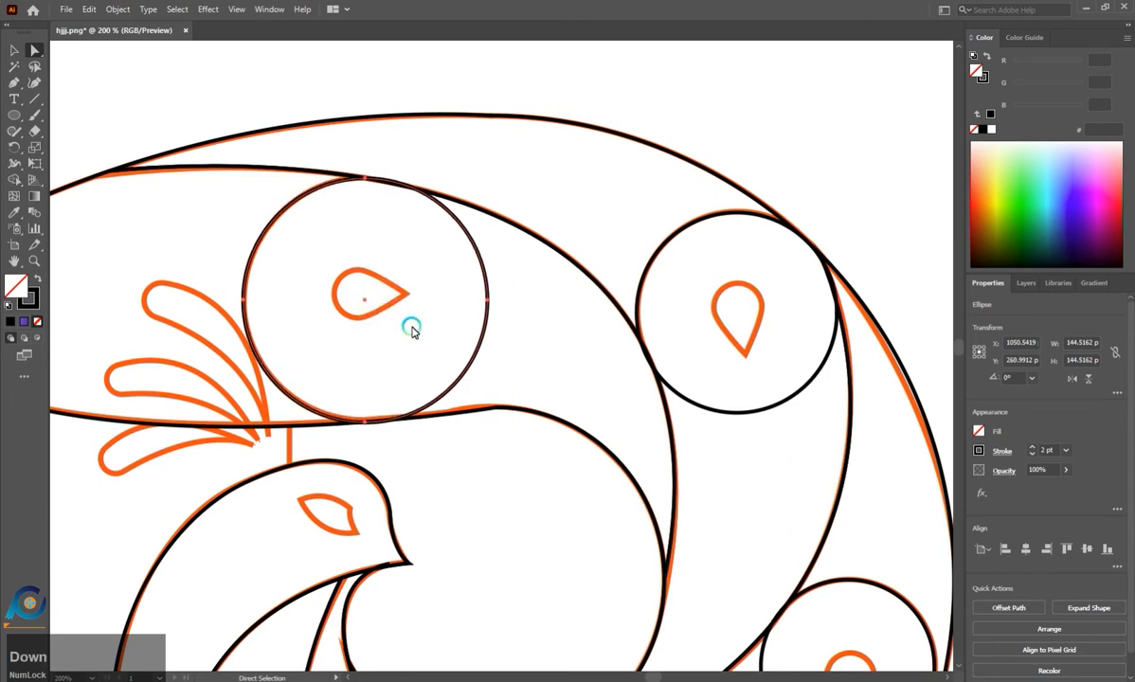
# Select all traced paths and merge the first feather's circle with its curved body using Shape Builder.
pyautogui.keyDown('shift'); pyautogui.click(450, 427); pyautogui.keyUp('shift')
pyautogui.hotkey('shift', 'm')
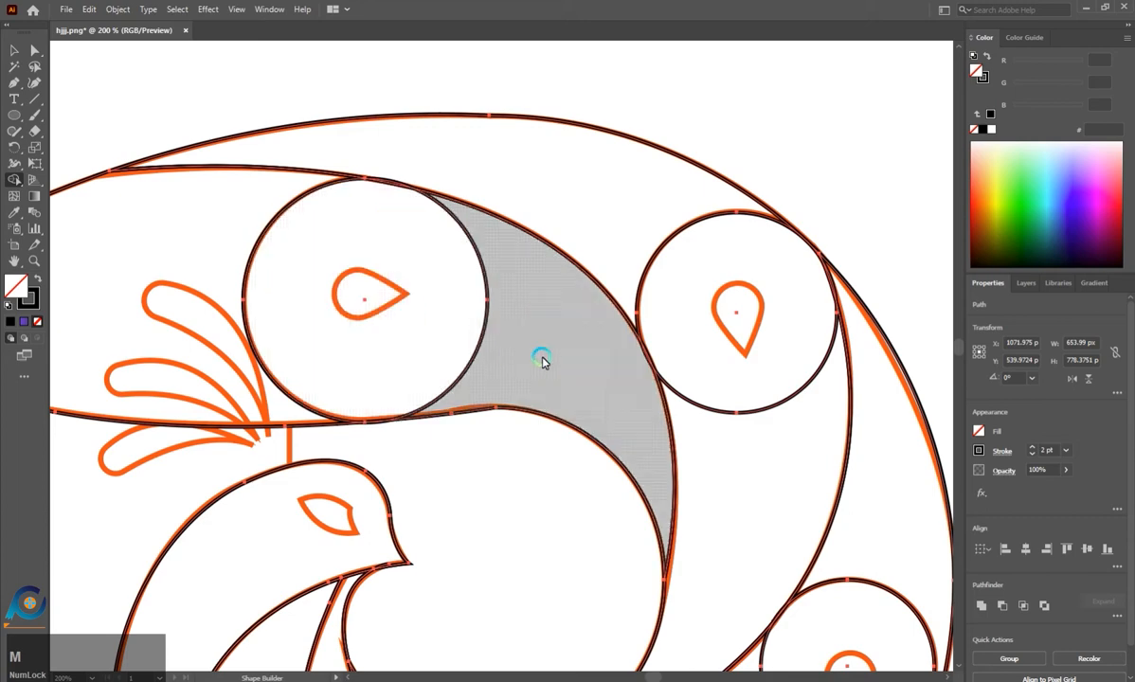
pyautogui.moveTo(459, 324); pyautogui.dragTo(569, 376)
pyautogui.scroll(3, 384, 175)
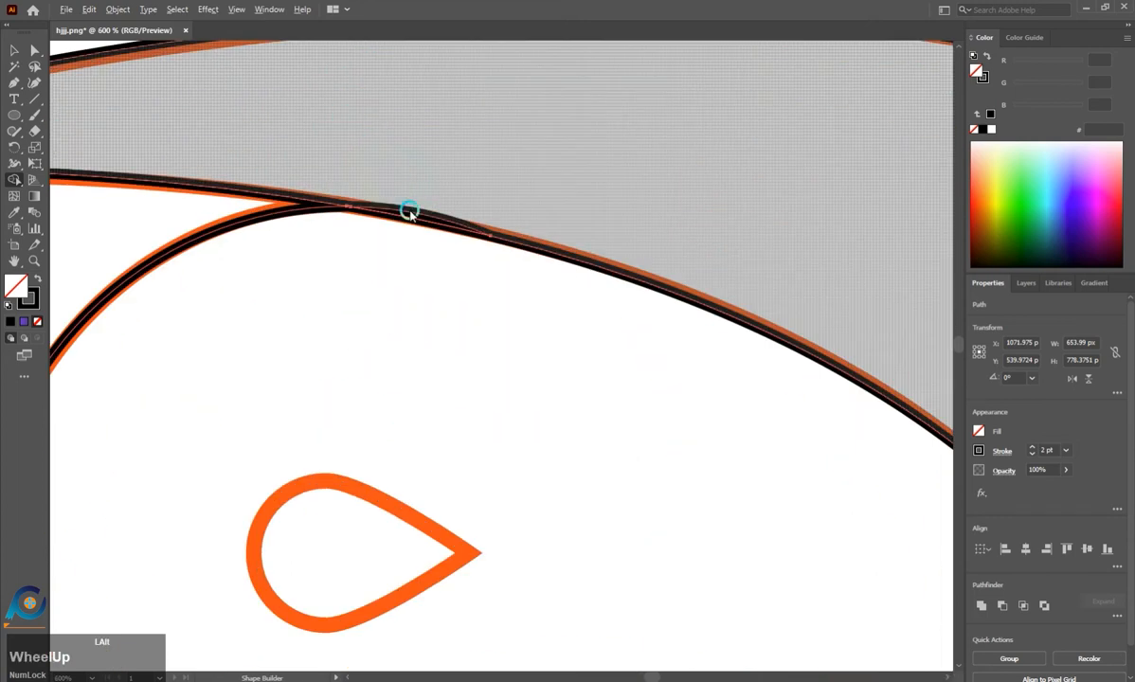
pyautogui.scroll(-3, 414, 214)
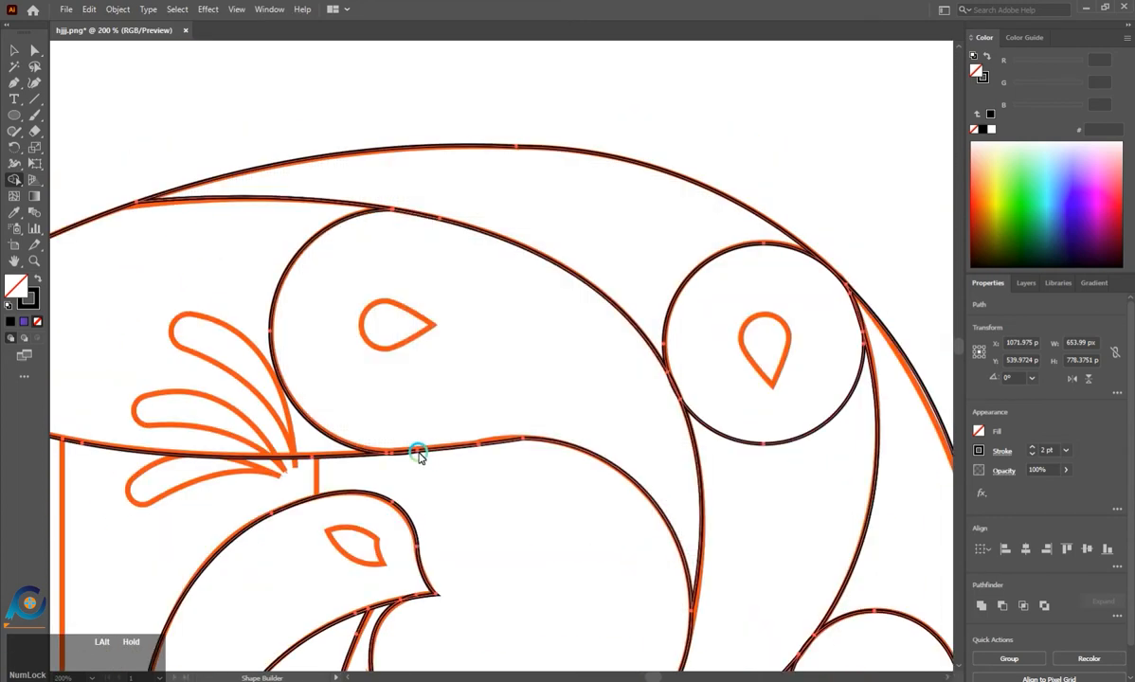
pyautogui.scroll(3, 399, 456)
pyautogui.scroll(-4, 307, 437)
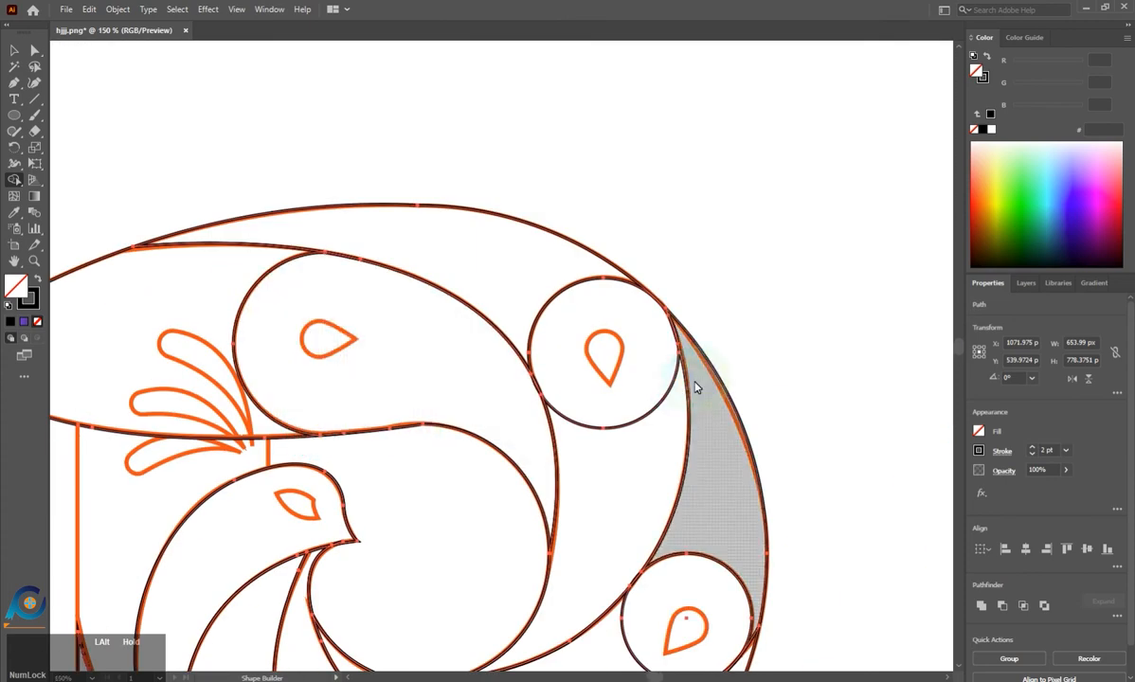
# Merge the second feather's circle with its curved body into one shape using Shape Builder.
pyautogui.scroll(-1, 616, 383)
pyautogui.moveTo(633, 332)
pyautogui.mouseDown()
pyautogui.moveTo(630, 397)
pyautogui.moveTo(570, 337)
pyautogui.mouseUp()
pyautogui.scroll(3, 519, 329)
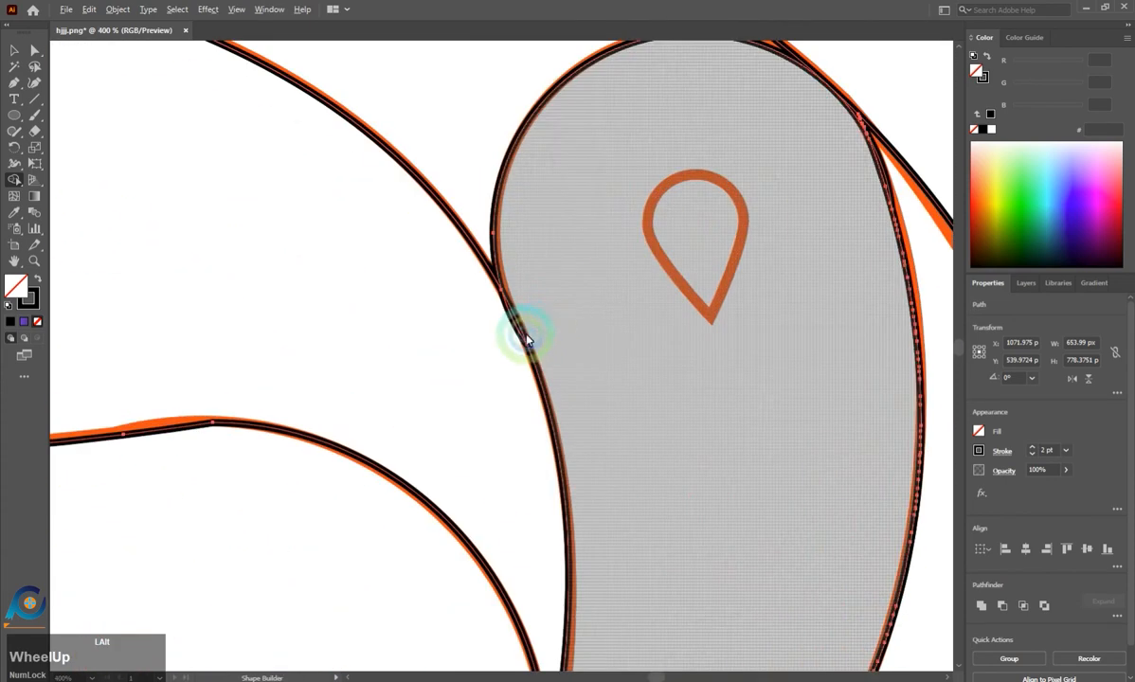
pyautogui.scroll(-3, 700, 286)
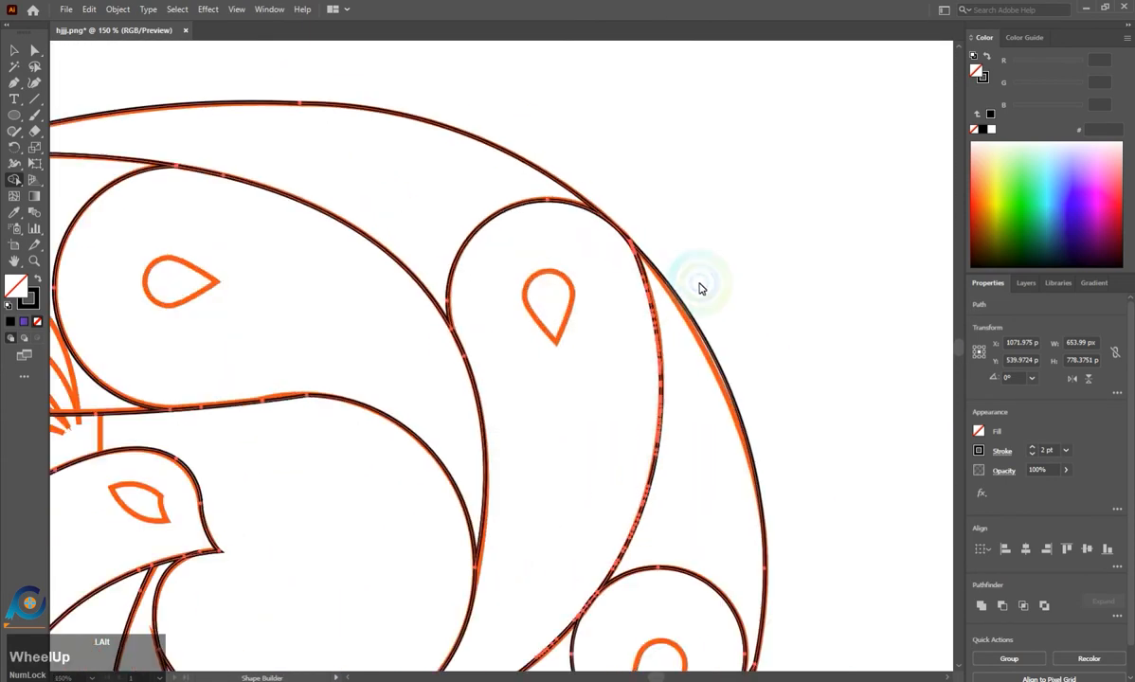
# Erase the leftover slivers where the second feather's rounded end meets the large outer circle.
pyautogui.scroll(4, 519, 213)
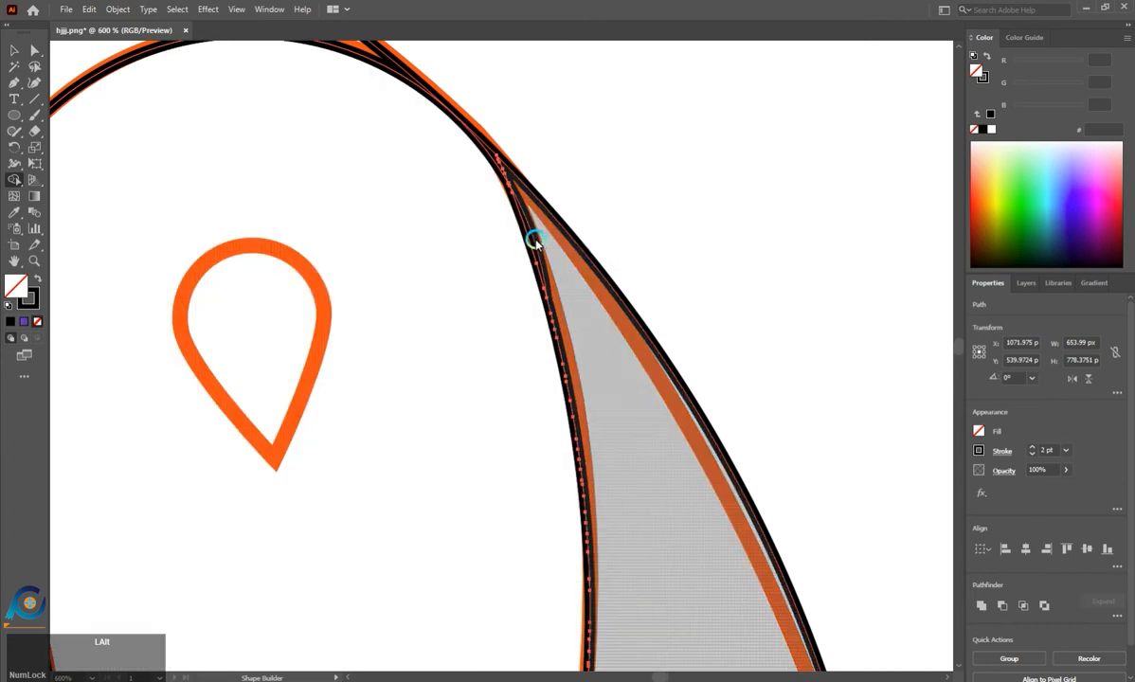
pyautogui.keyDown('alt'); pyautogui.click(612, 234); pyautogui.keyUp('alt')
pyautogui.keyDown('alt'); pyautogui.click(533, 177); pyautogui.keyUp('alt')
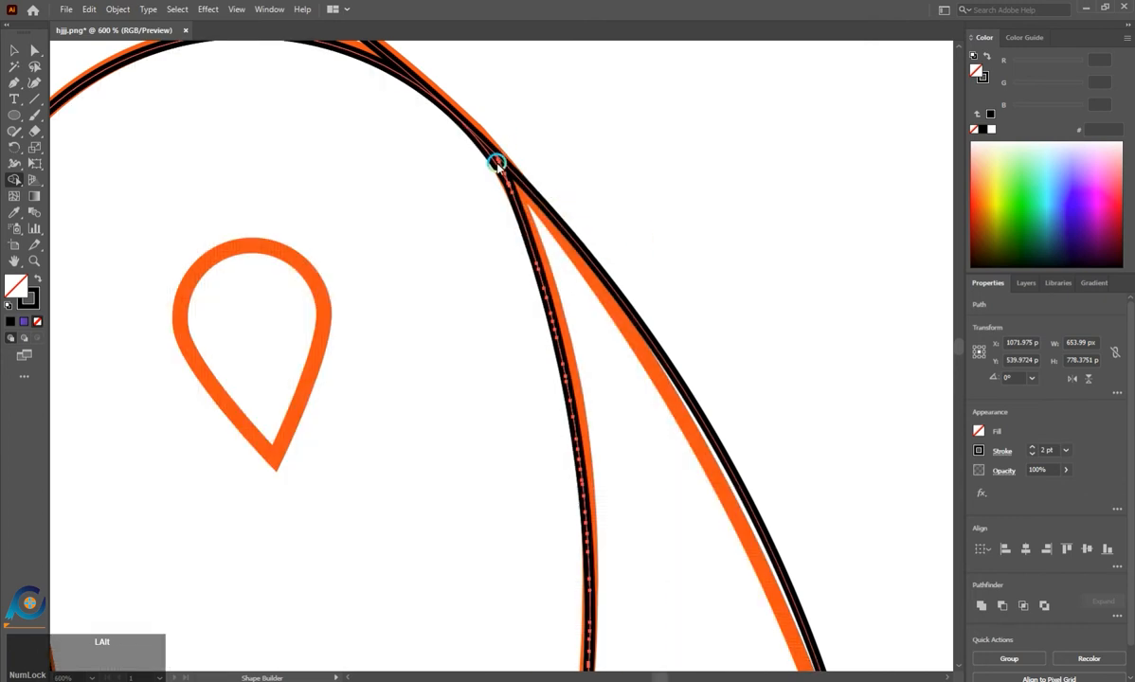
pyautogui.keyDown('alt'); pyautogui.click(530, 177); pyautogui.keyUp('alt')
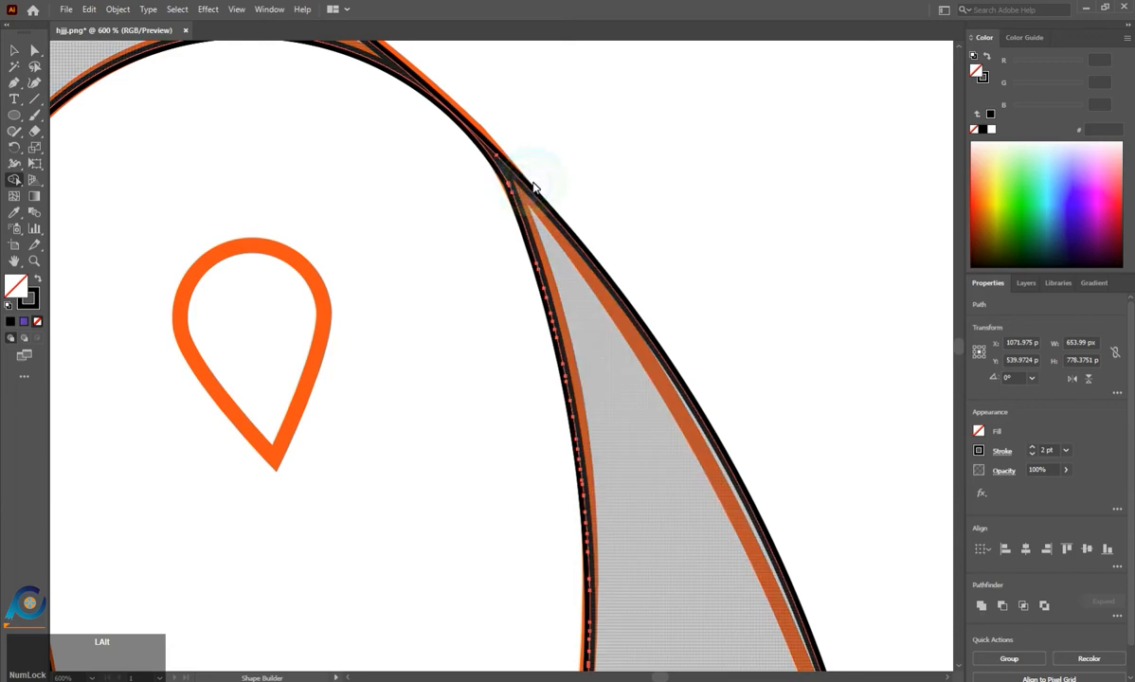
pyautogui.scroll(-3, 572, 185)
pyautogui.scroll(-1, 578, 203)
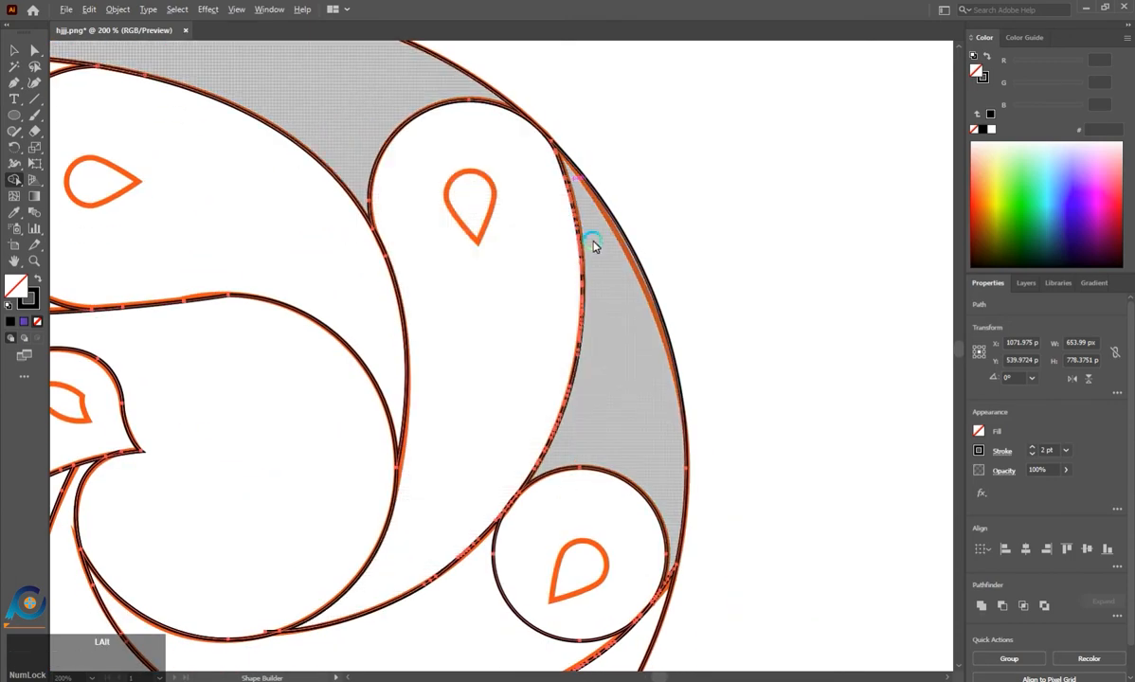
pyautogui.keyDown('alt'); pyautogui.click(579, 178); pyautogui.keyUp('alt')
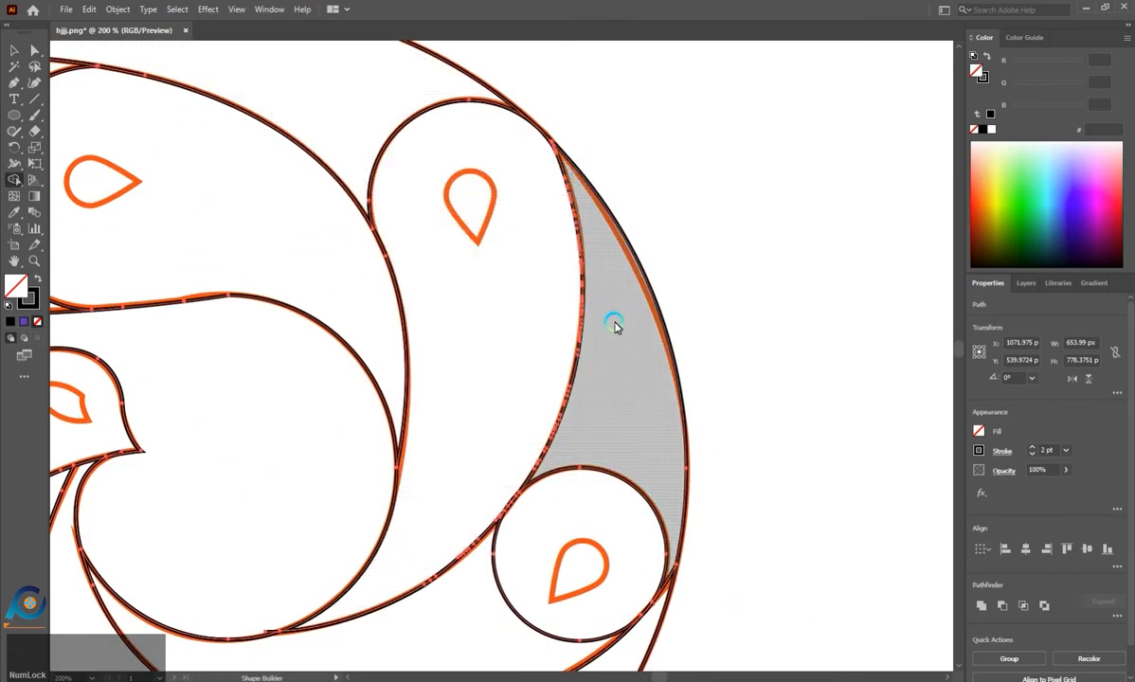
# Merge the third feather's circle with its curved body into one shape using Shape Builder.
pyautogui.scroll(-4, 788, 324)
pyautogui.scroll(6, 653, 425)
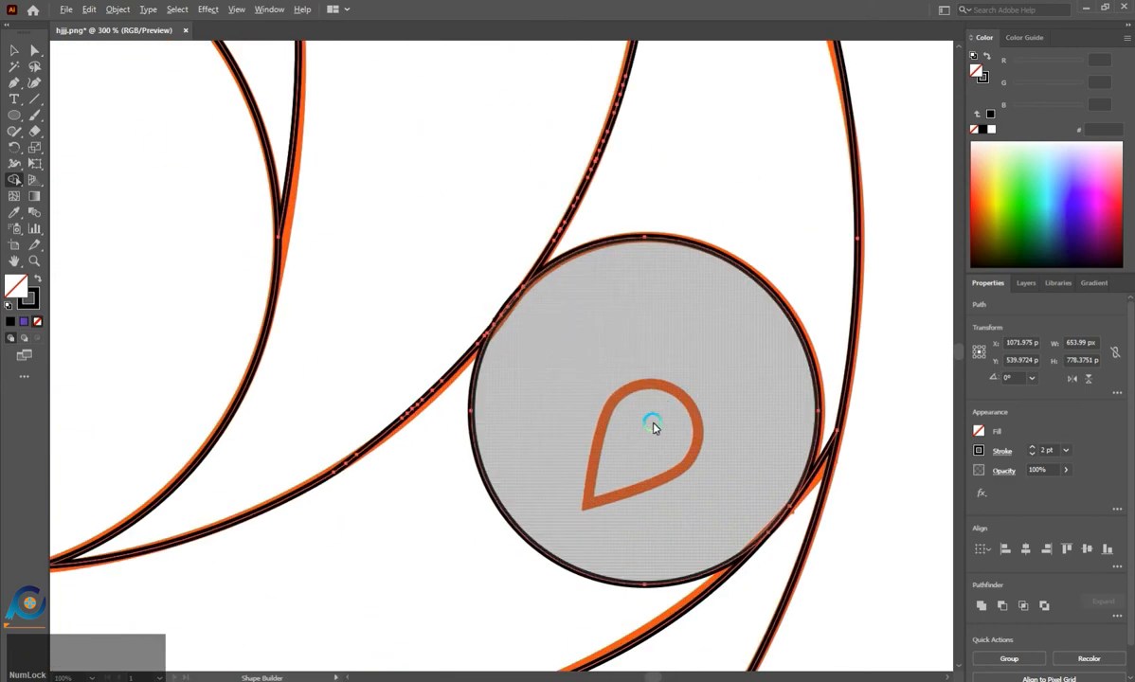
pyautogui.scroll(-4, 657, 409)
pyautogui.moveTo(656, 409); pyautogui.dragTo(563, 458)
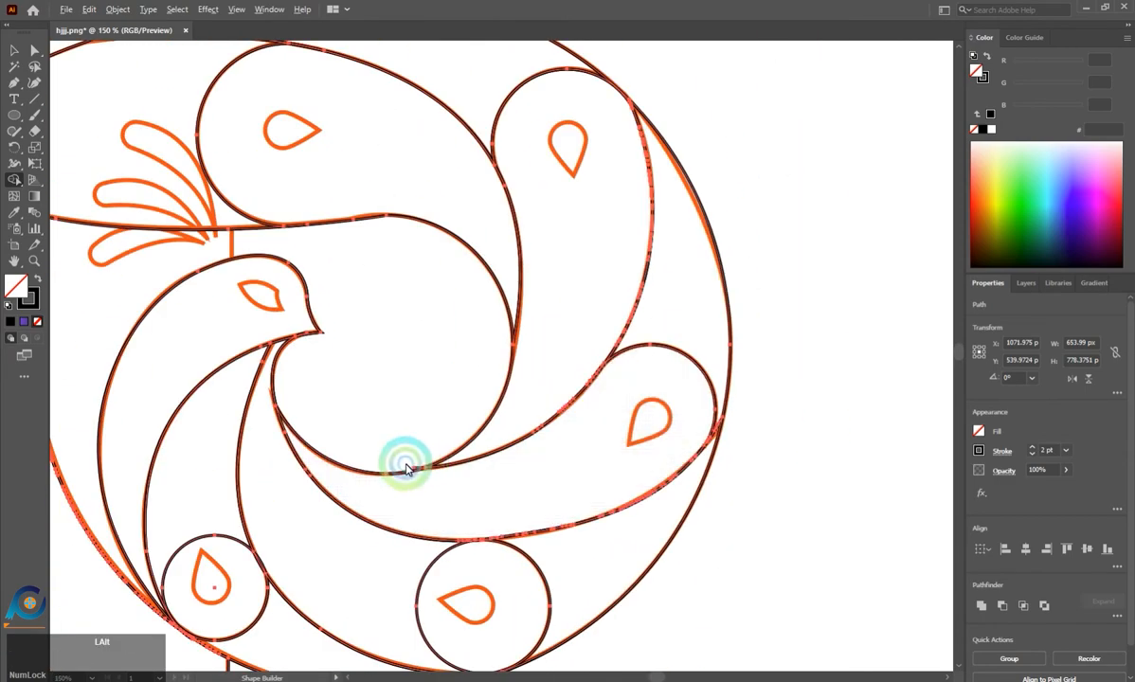
# Check the third feather's joins and erase the small sliver where its rounded end meets the second feather's edge.
pyautogui.scroll(5, 410, 464)
pyautogui.scroll(-5, 393, 450)
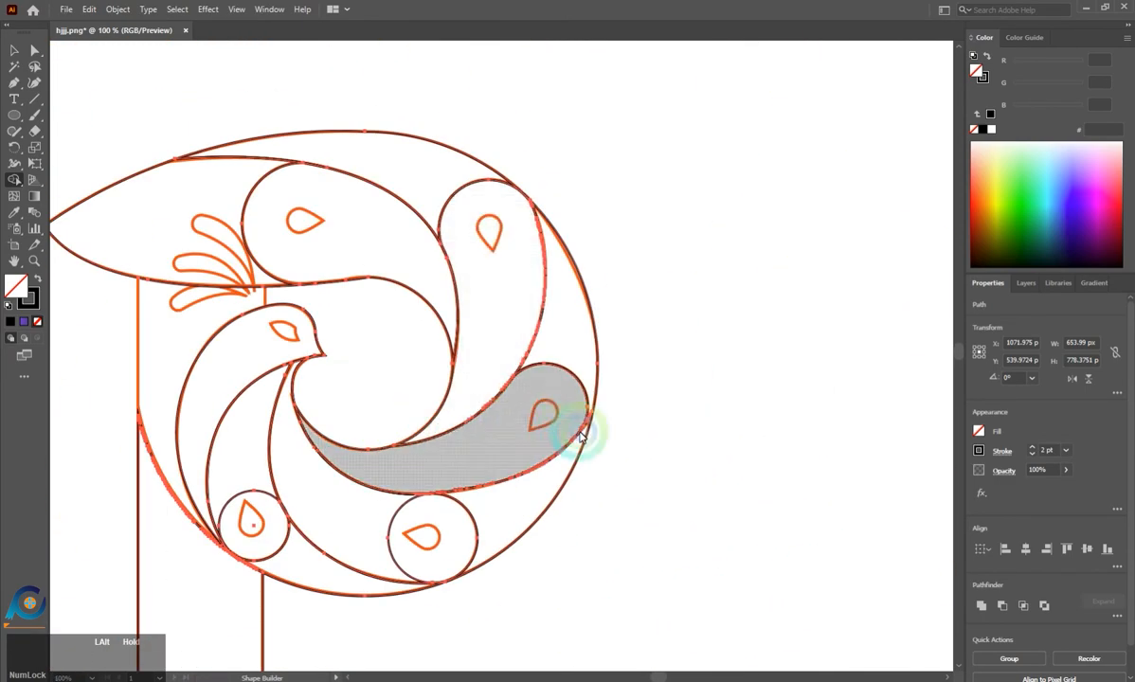
pyautogui.scroll(5, 583, 417)
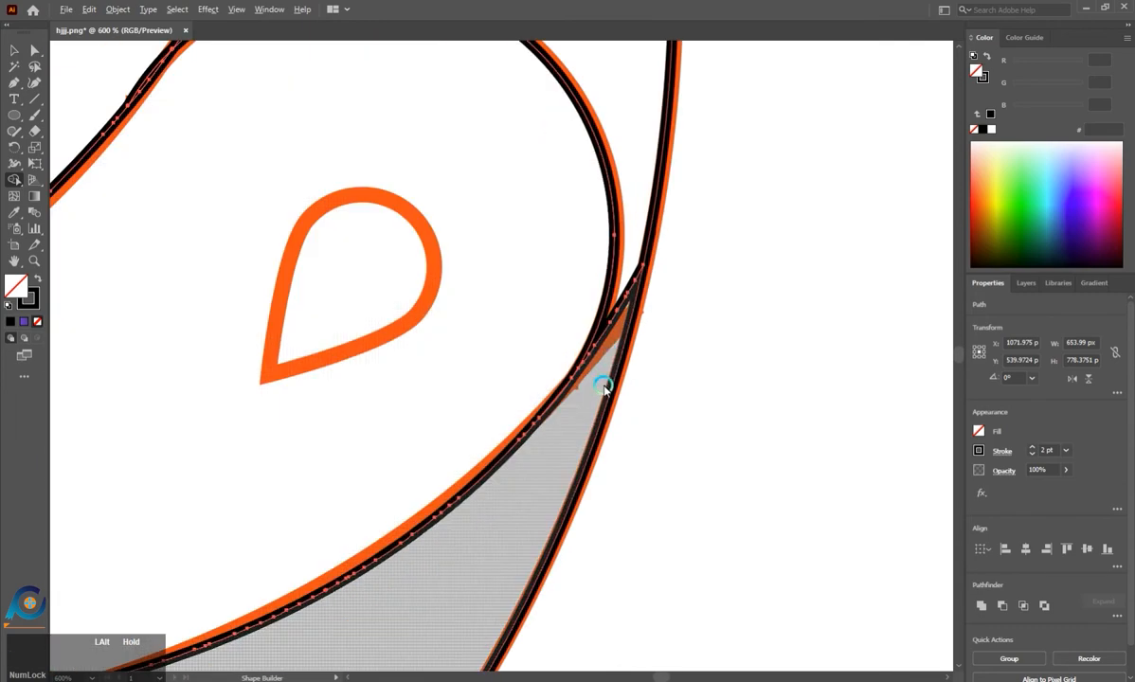
pyautogui.scroll(-4, 603, 388)
pyautogui.scroll(6, 382, 248)
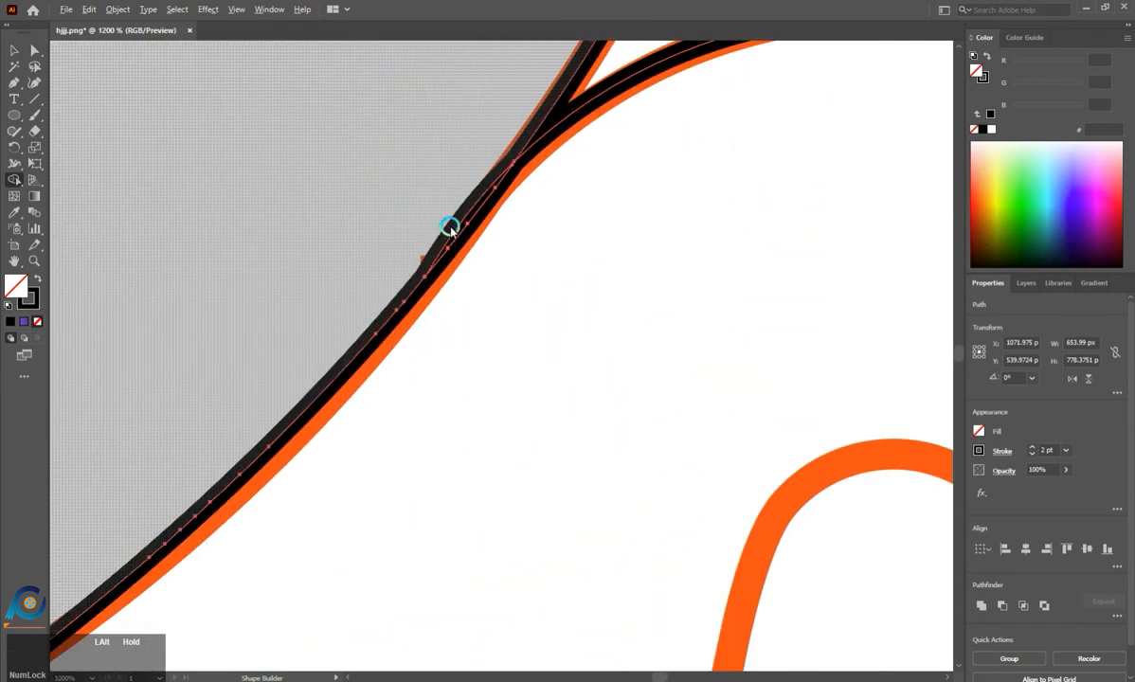
pyautogui.keyDown('alt'); pyautogui.click(458, 229); pyautogui.keyUp('alt')
pyautogui.scroll(-5, 475, 237)
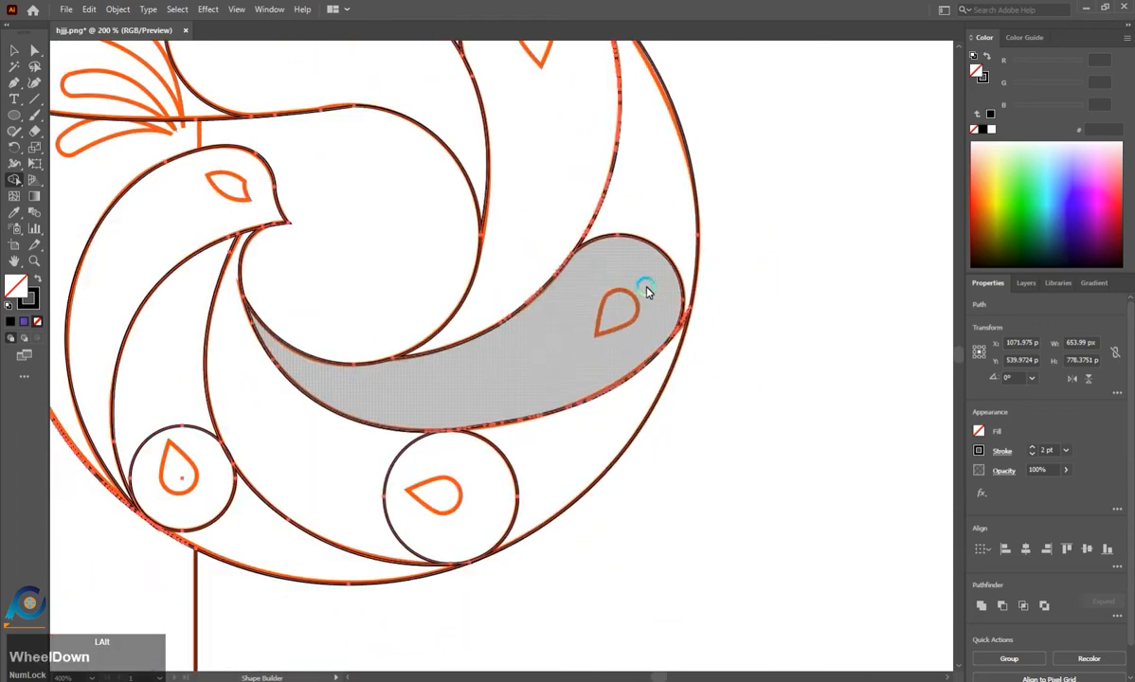
pyautogui.scroll(-4, 556, 466)
pyautogui.scroll(6, 680, 436)
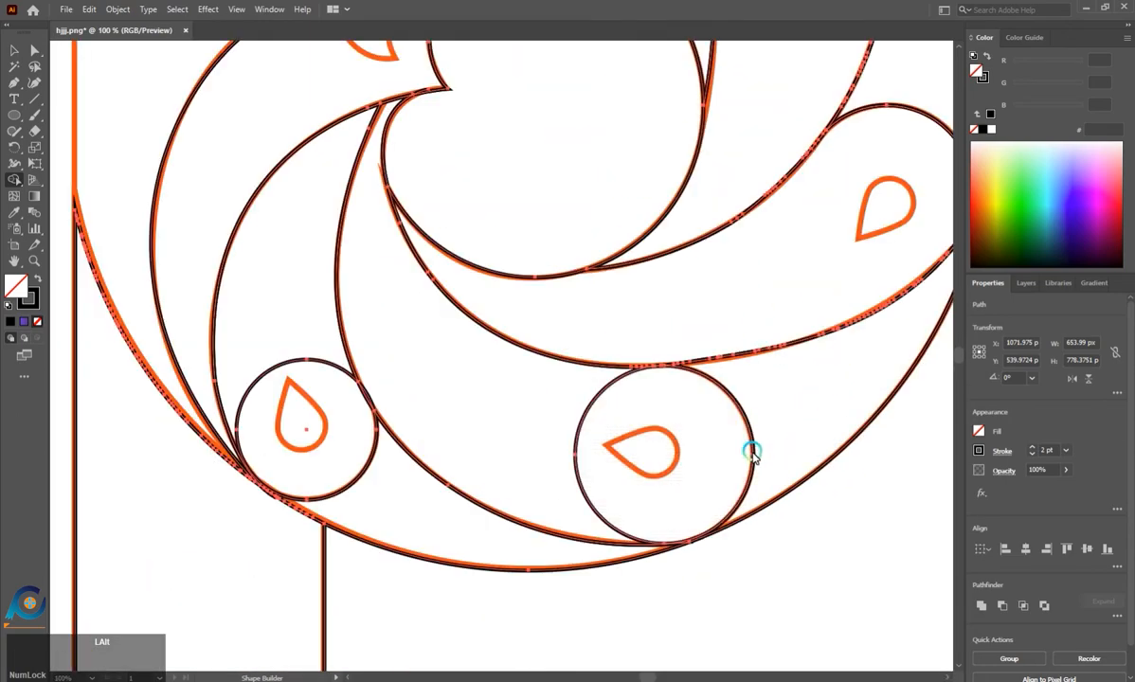
# Enlarge the fourth feather's circle to about 107 px so it meets the curves above and below it.
pyautogui.scroll(4, 751, 454)
pyautogui.scroll(-3, 516, 449)
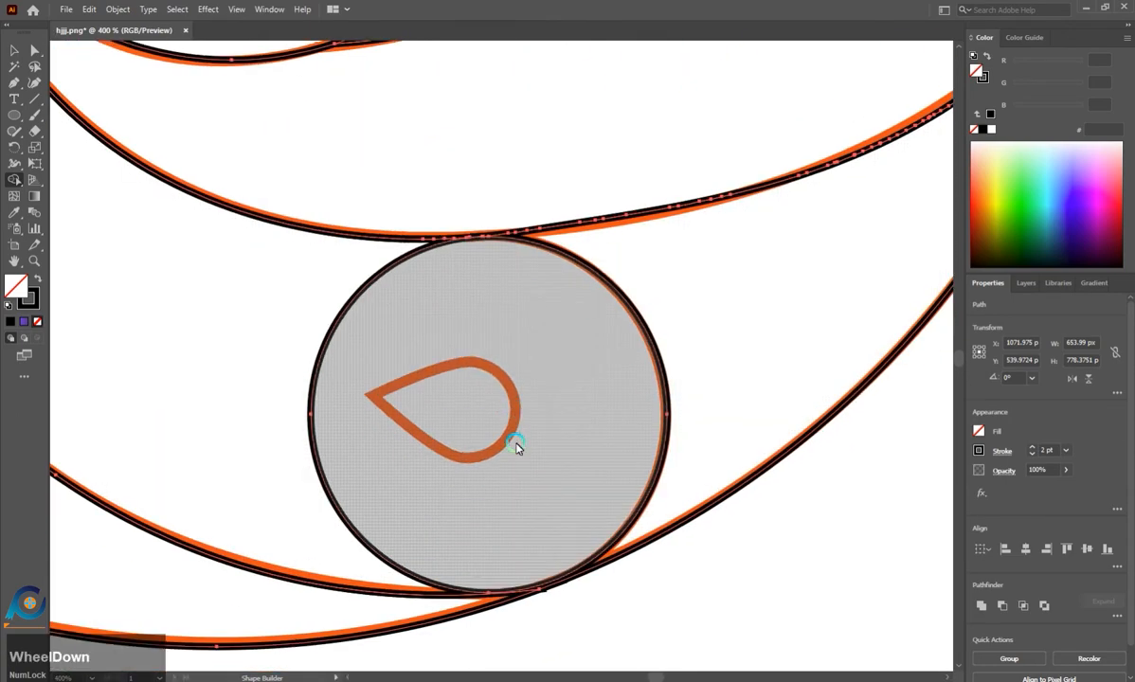
pyautogui.scroll(2, 515, 528)
pyautogui.scroll(-1, 514, 528)
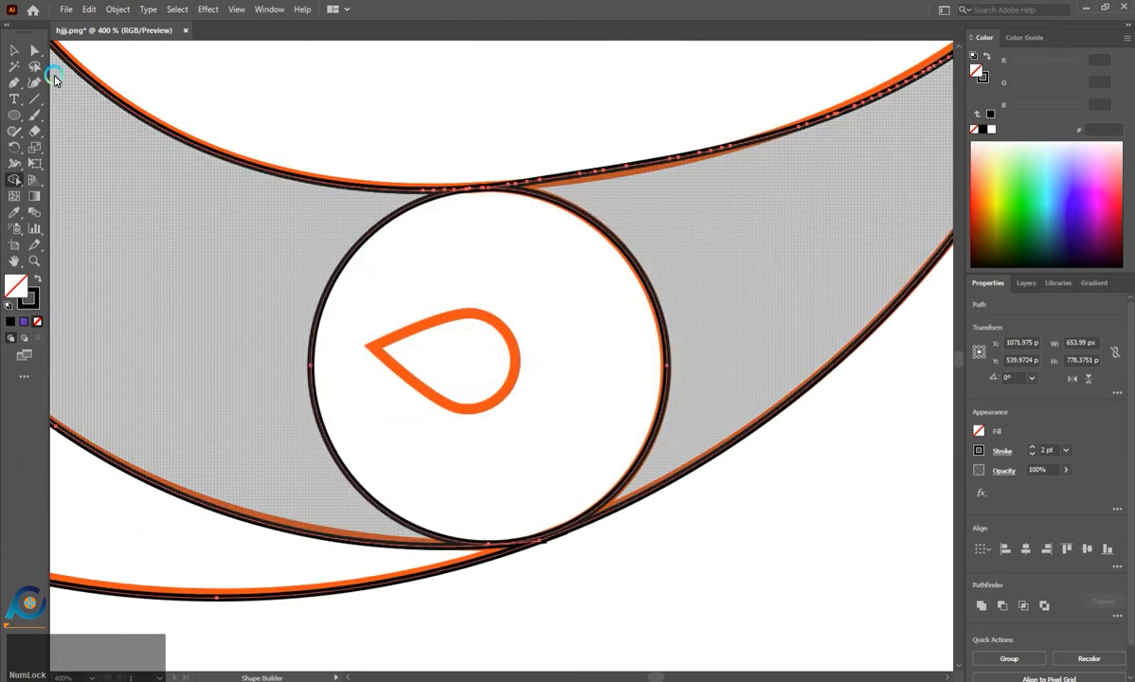
pyautogui.click(14, 50)
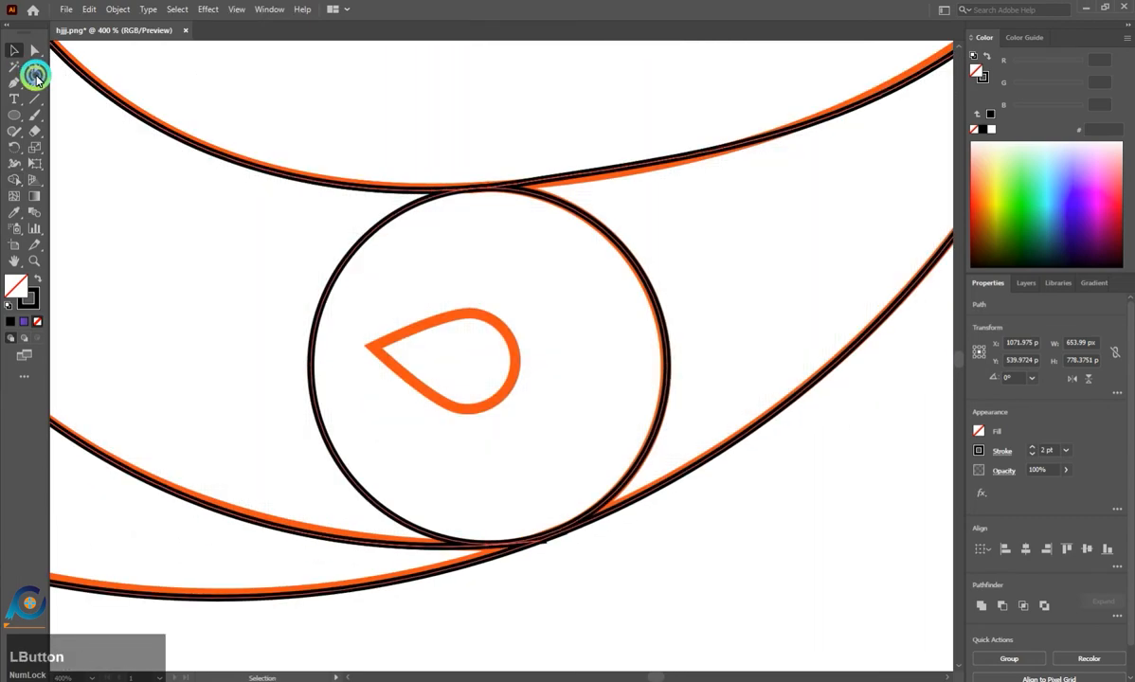
pyautogui.click(672, 561)
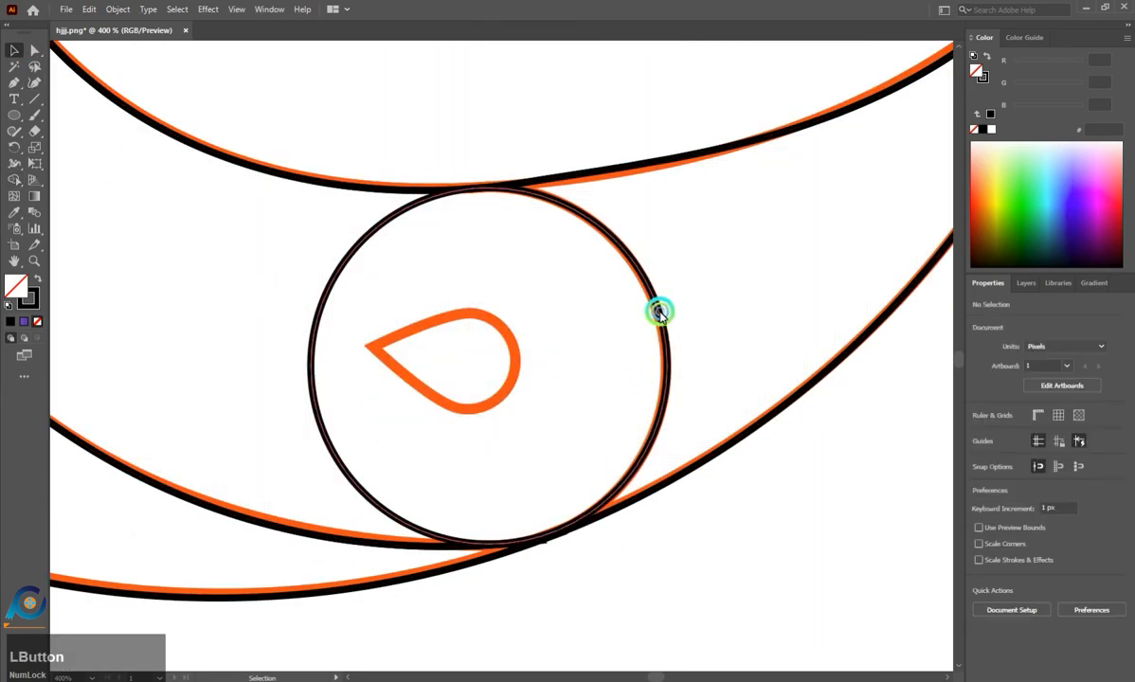
pyautogui.click(660, 312)
pyautogui.moveTo(488, 189); pyautogui.dragTo(487, 186)
pyautogui.moveTo(490, 544); pyautogui.dragTo(490, 547)
# Merge the fourth feather's circle with its curved body into one shape using Shape Builder and check the joins.
pyautogui.moveTo(585, 593); pyautogui.dragTo(445, 469)
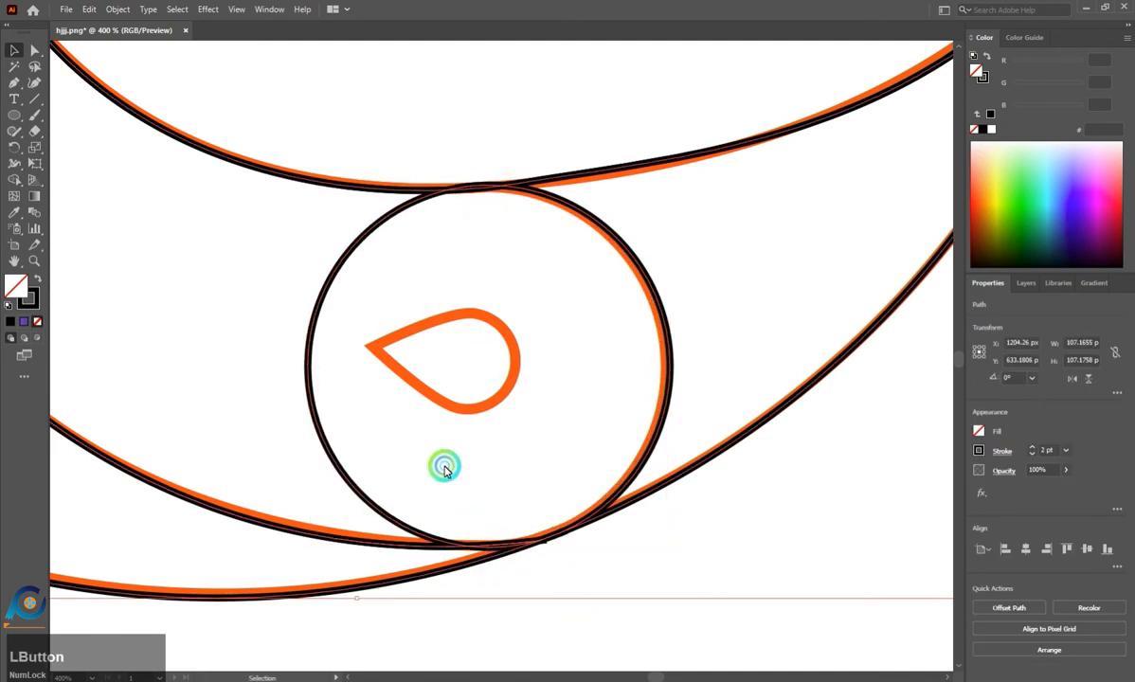
pyautogui.keyDown('shift'); pyautogui.click(499, 508); pyautogui.keyUp('shift')
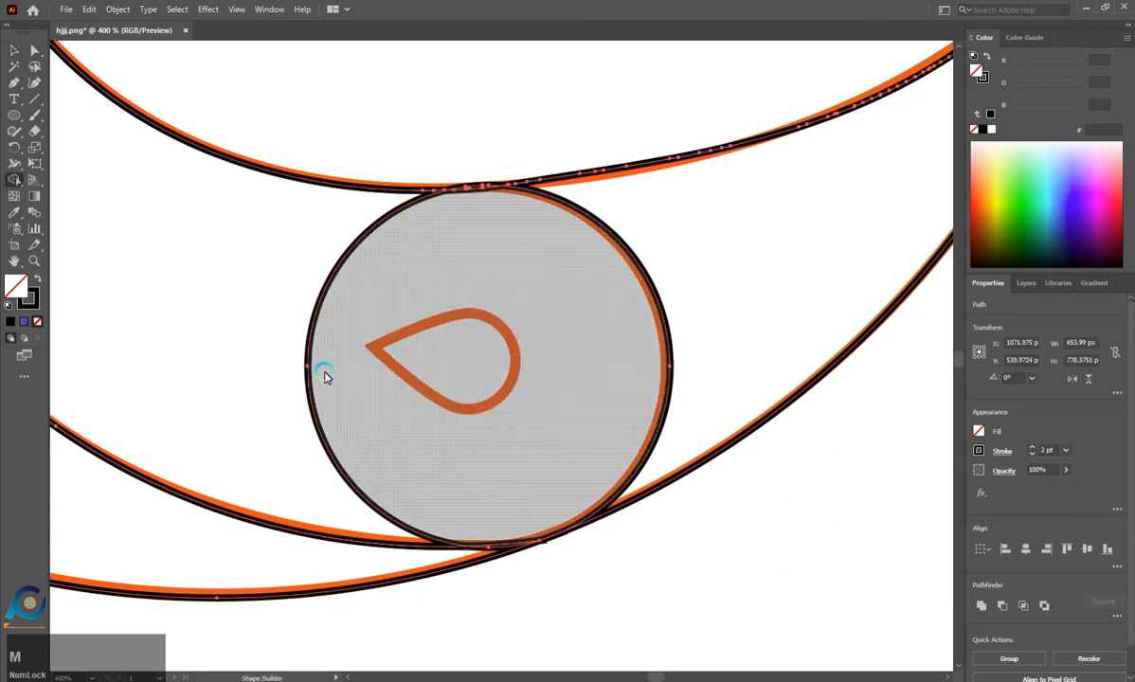
pyautogui.scroll(-2, 562, 481)
pyautogui.moveTo(524, 462); pyautogui.dragTo(410, 418)
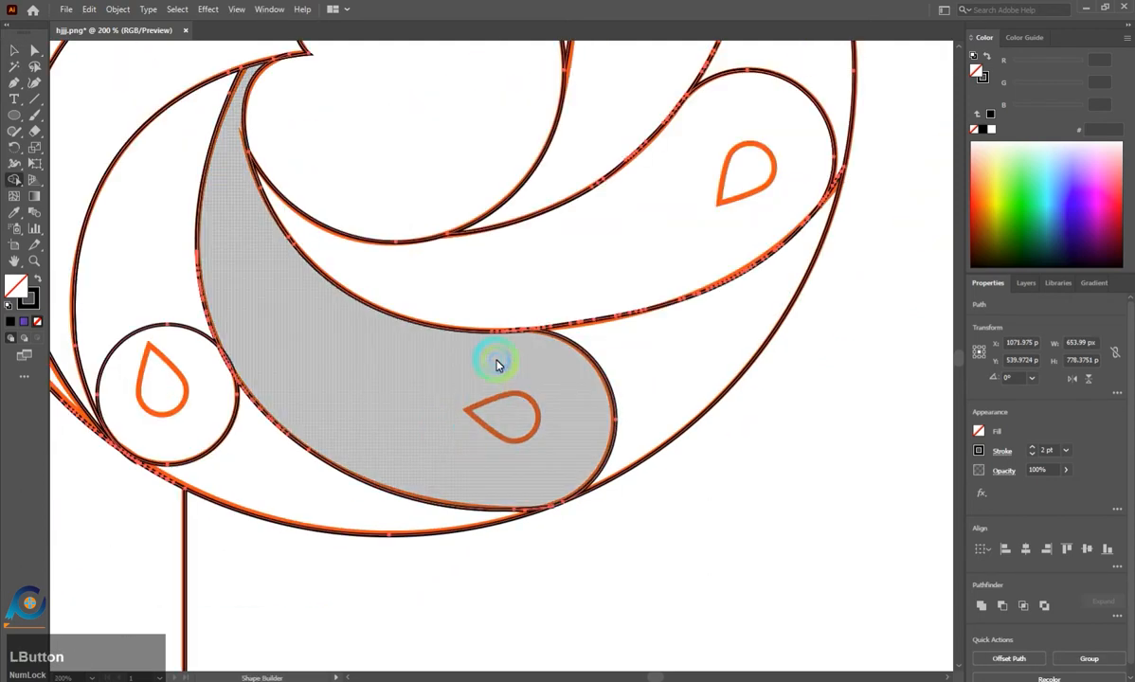
pyautogui.scroll(5, 541, 338)
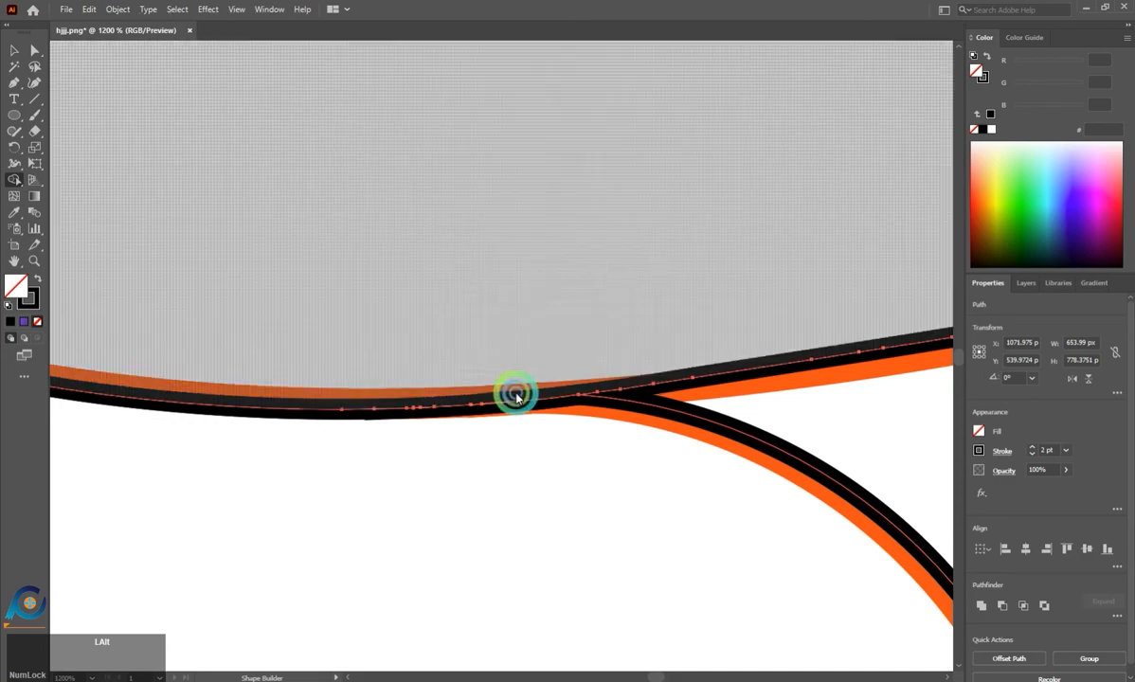
pyautogui.scroll(-5, 526, 417)
pyautogui.scroll(4, 557, 559)
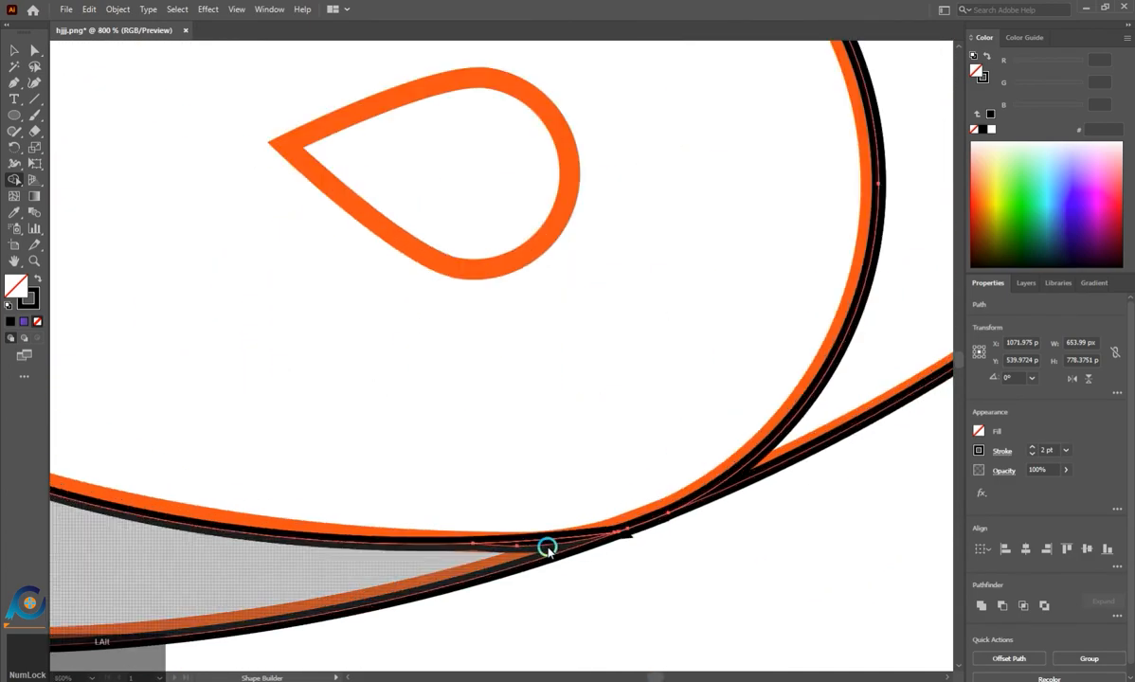
pyautogui.scroll(-4, 706, 557)
pyautogui.scroll(-2, 706, 558)
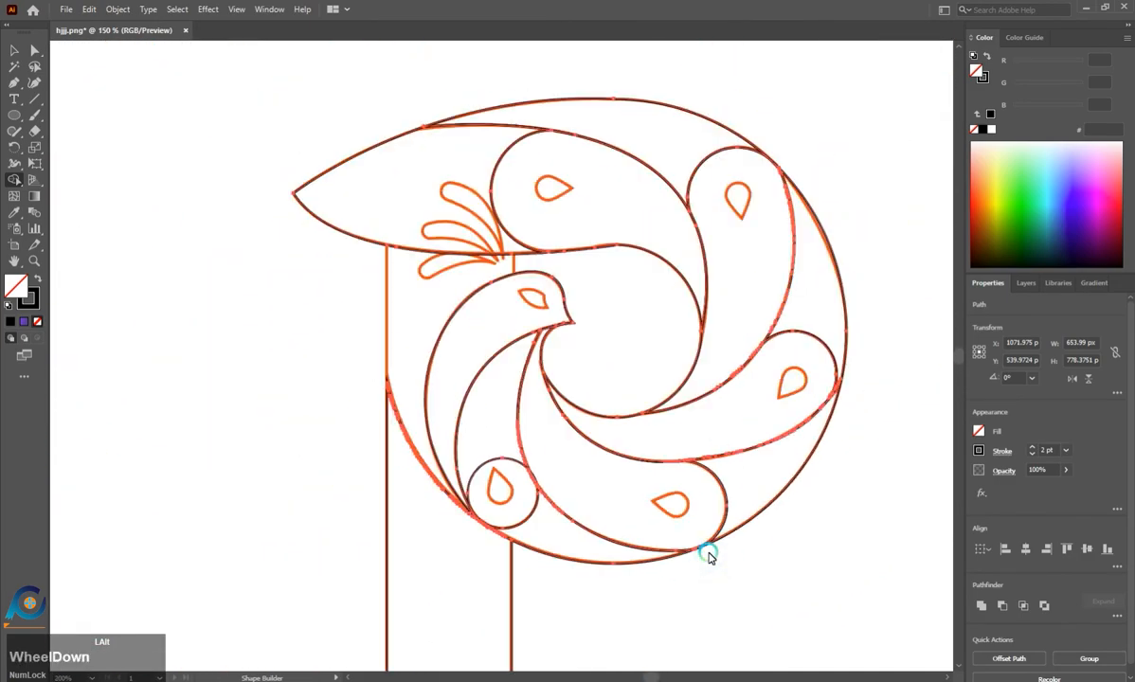
# Try enlarging the fifth feather's circle to about 84 px, extending it toward the large outer circle.
pyautogui.scroll(3, 494, 474)
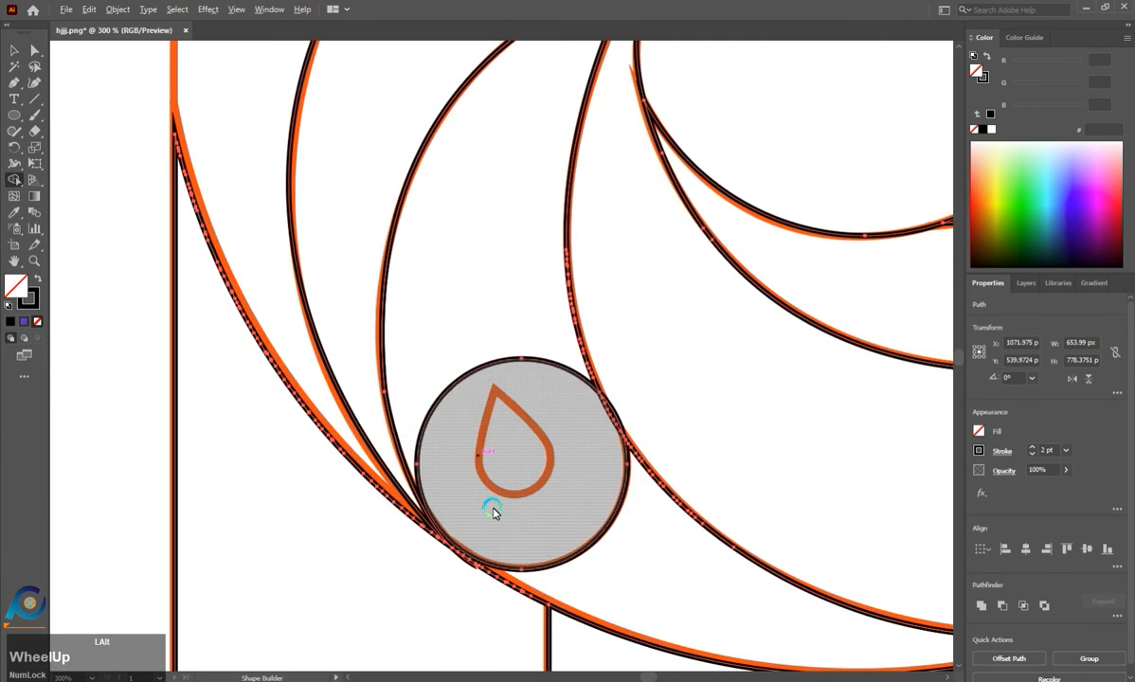
pyautogui.click(18, 54)
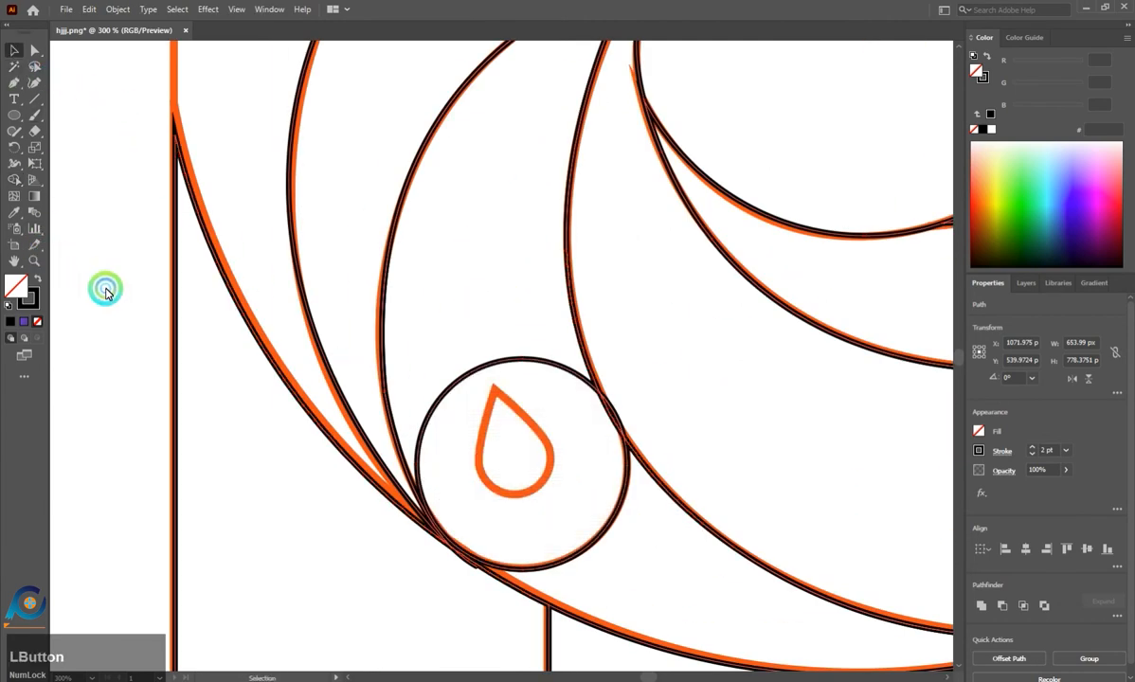
pyautogui.click(500, 395)
pyautogui.click(478, 369)
pyautogui.keyDown('shift'); pyautogui.click(488, 446); pyautogui.keyUp('shift')
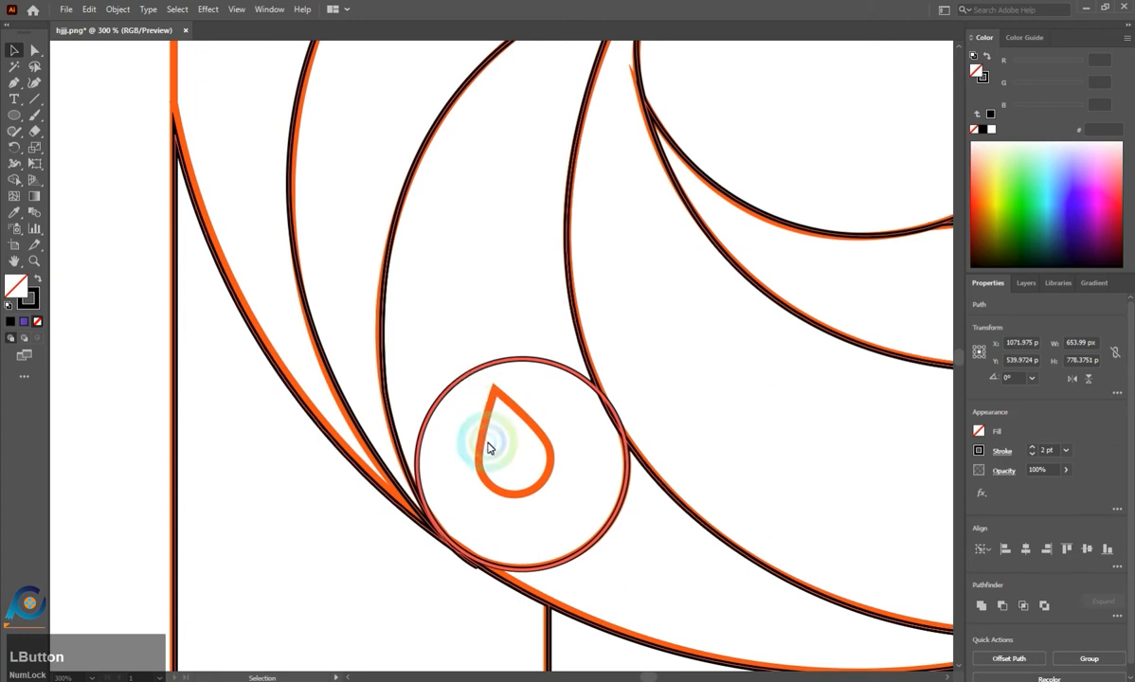
pyautogui.click(624, 660)
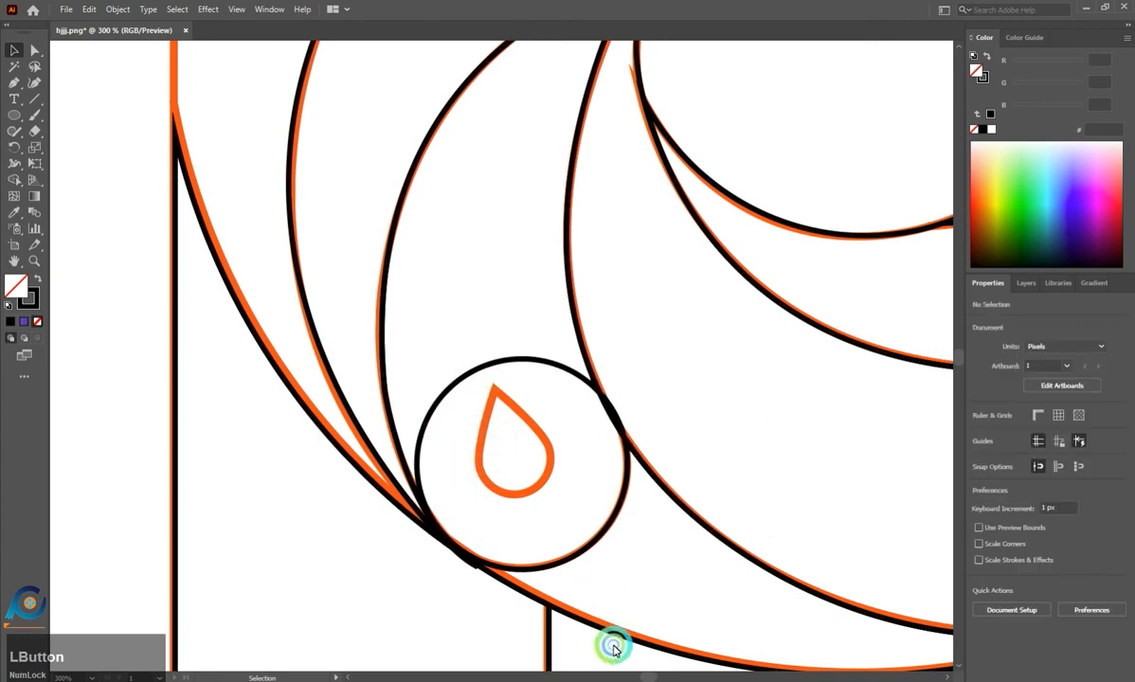
pyautogui.click(569, 566)
pyautogui.scroll(2, 565, 555)
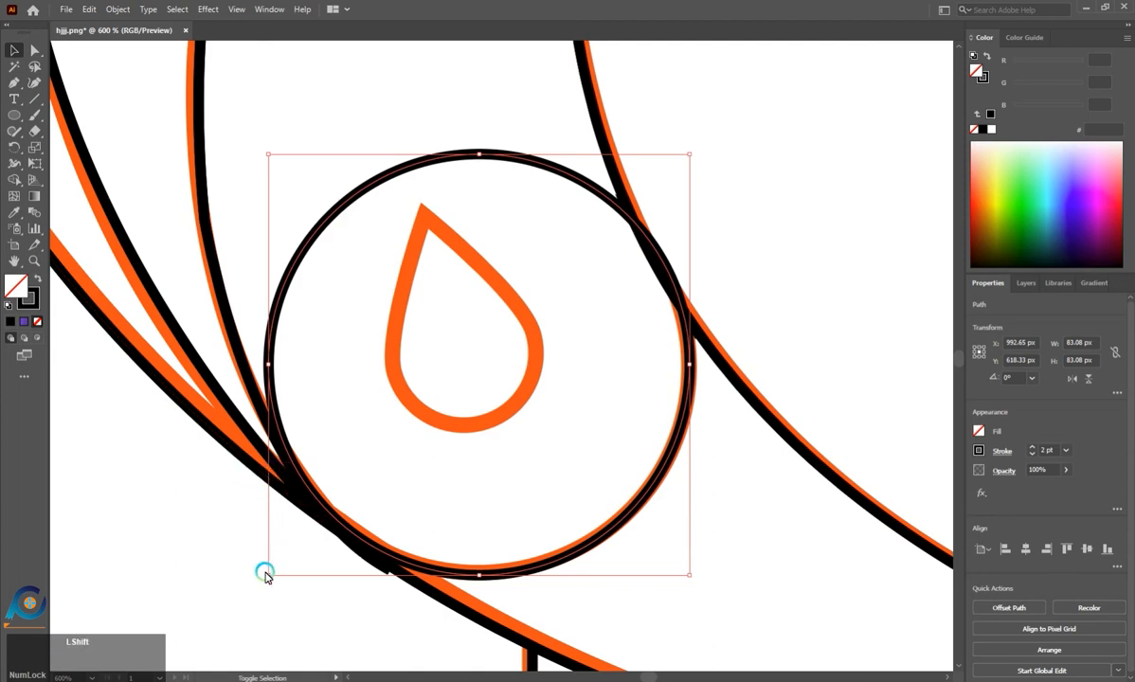
pyautogui.moveTo(266, 574); pyautogui.dragTo(259, 579)
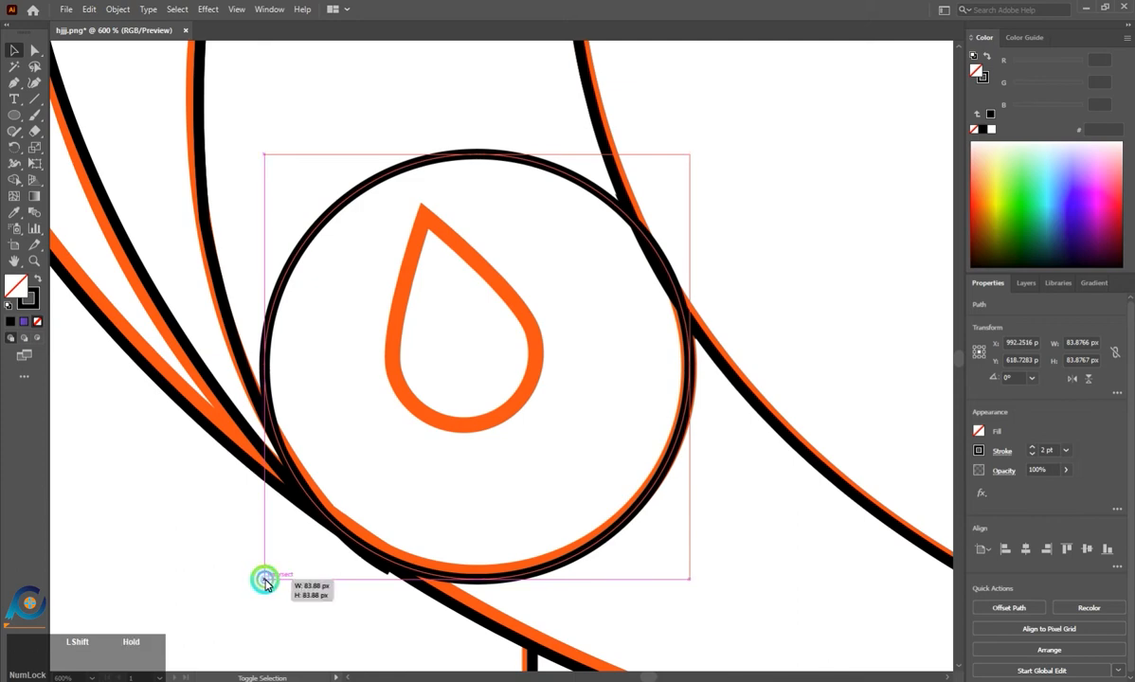
pyautogui.moveTo(267, 582); pyautogui.dragTo(266, 577)
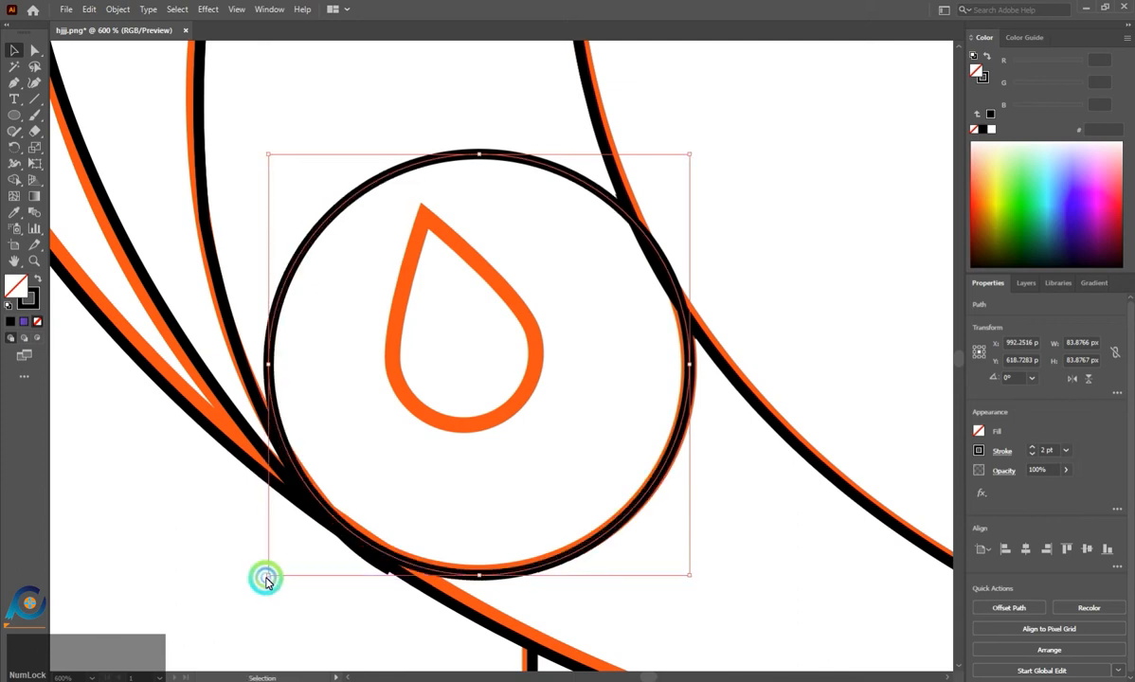
pyautogui.scroll(-2, 399, 497)
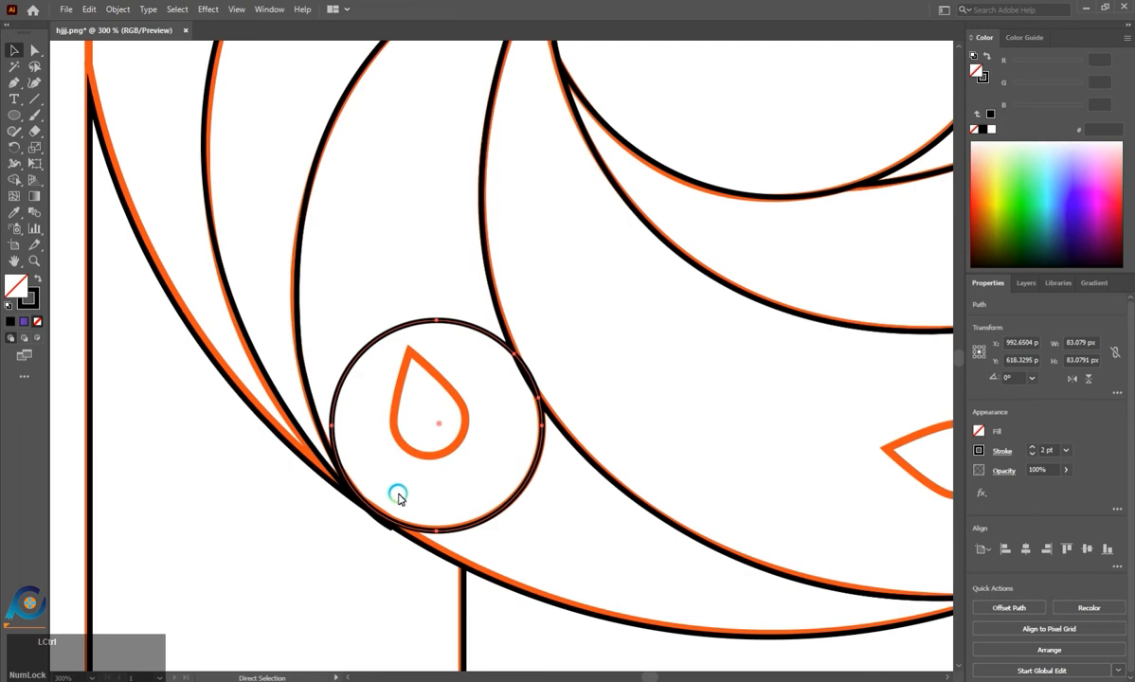
pyautogui.hotkey('ctrl', 'a')
pyautogui.hotkey('shift', 'm')
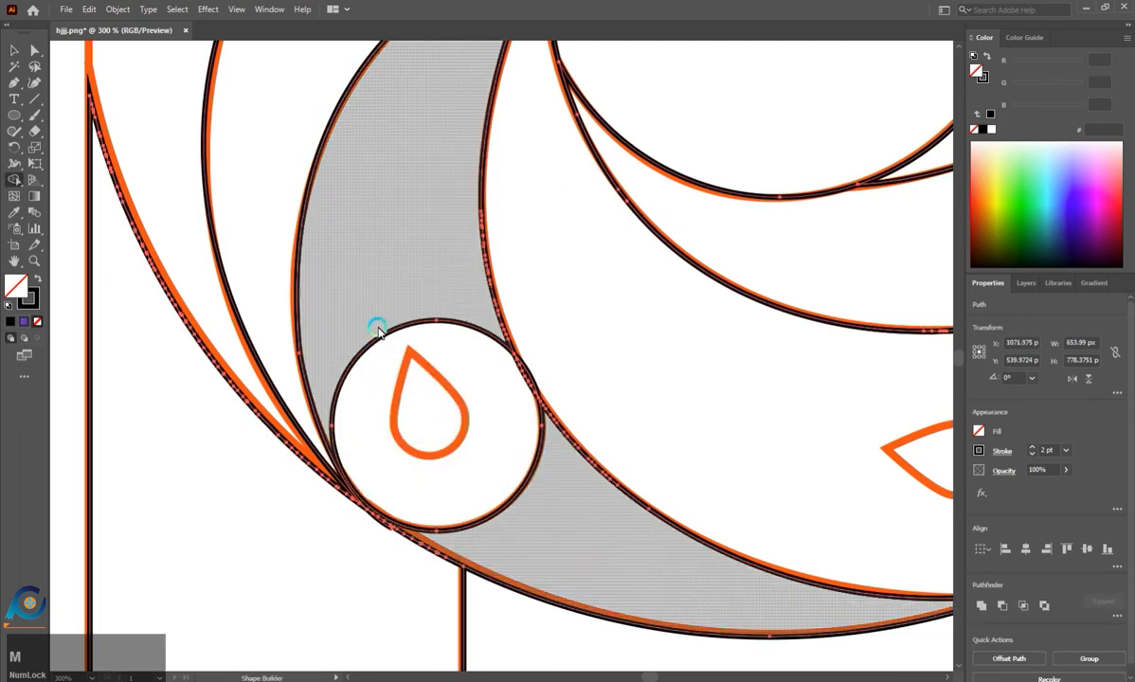
# Enlarge the fifth feather's circle slightly outward so it overlaps the large outer circle.
pyautogui.click(34, 55)
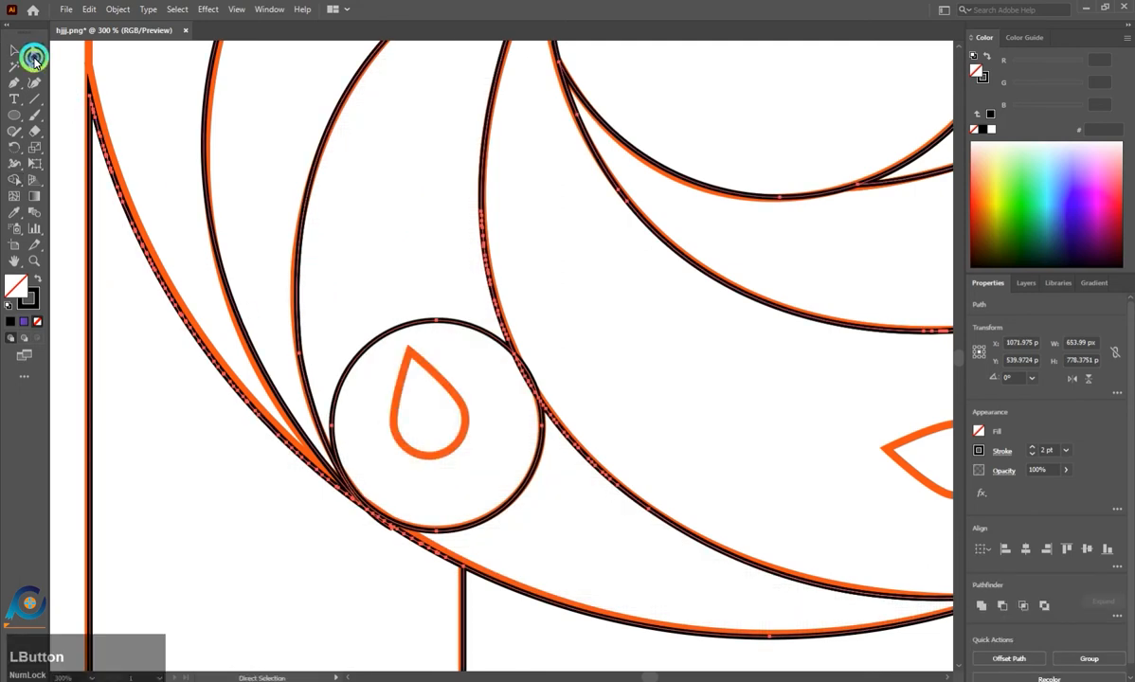
pyautogui.click(35, 137)
pyautogui.click(11, 50)
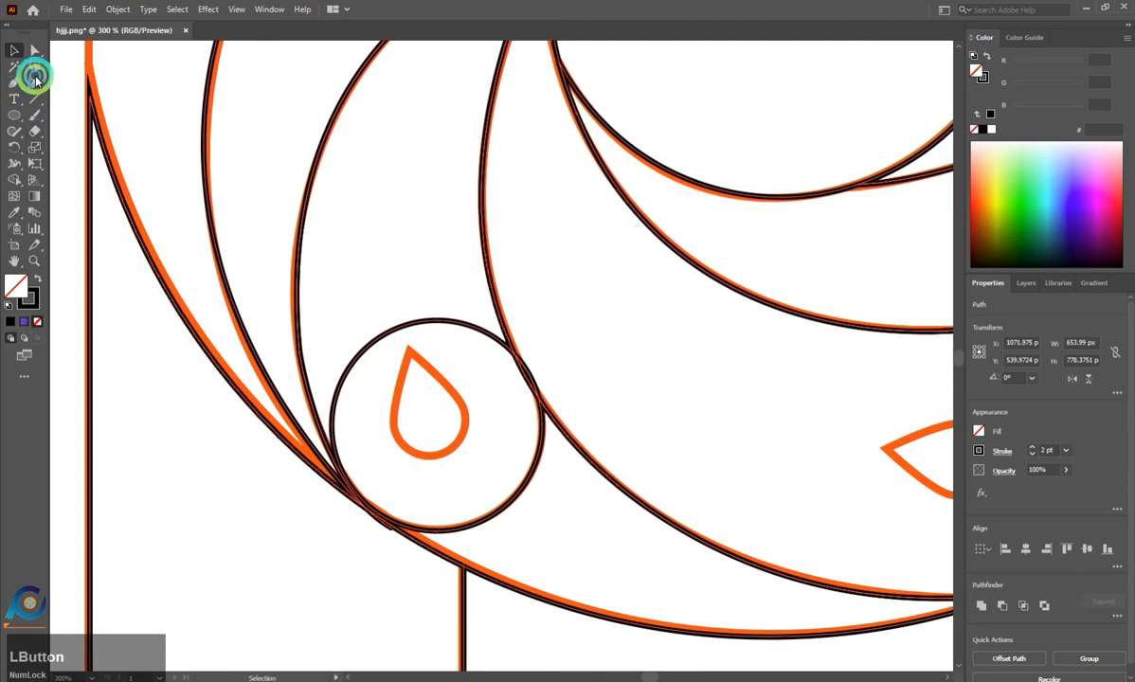
pyautogui.click(494, 614)
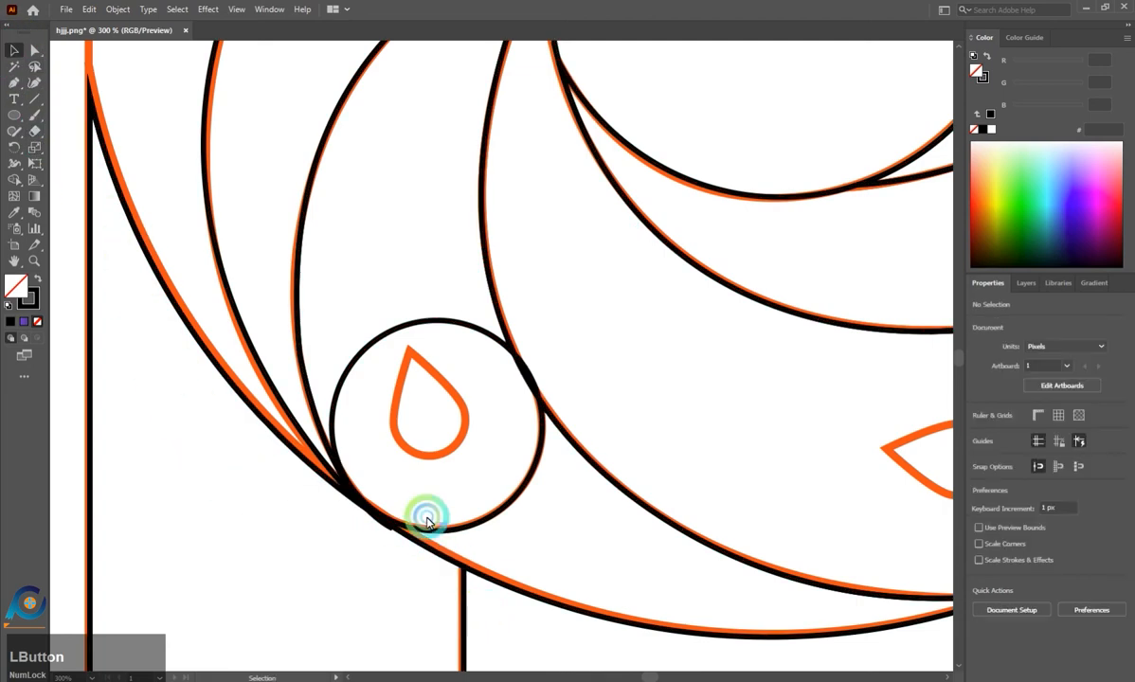
pyautogui.click(426, 527)
pyautogui.moveTo(329, 539); pyautogui.dragTo(326, 540)
# Merge the fifth feather's circle with its curved body into one shape using Shape Builder.
pyautogui.click(403, 457)
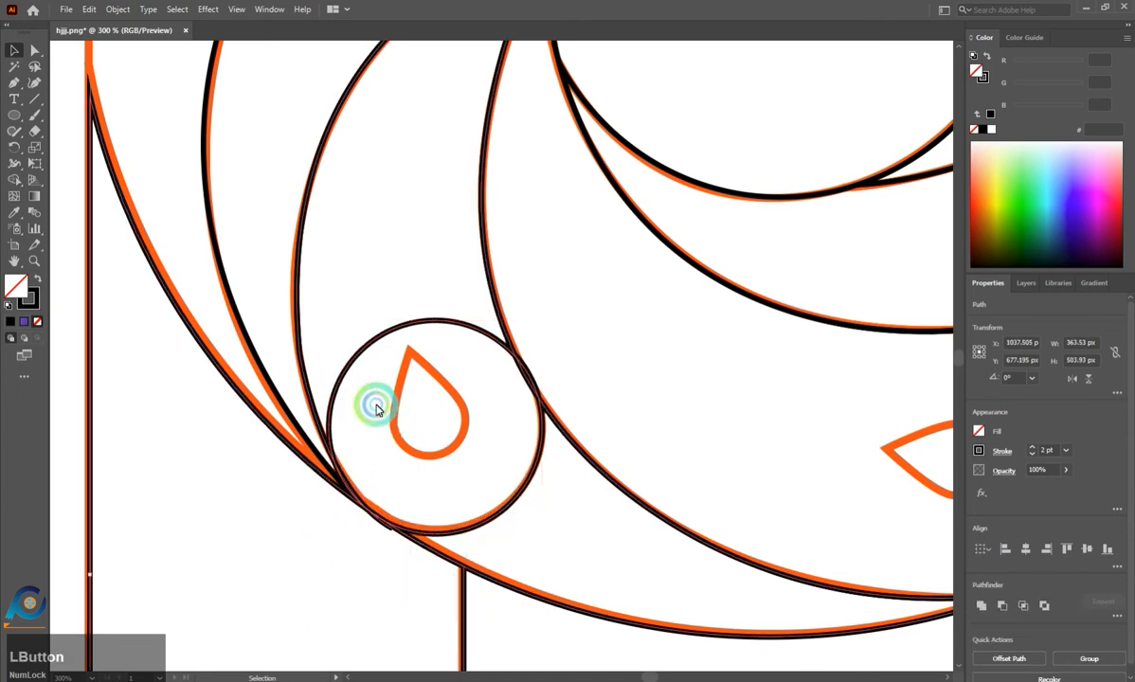
pyautogui.click(14, 180)
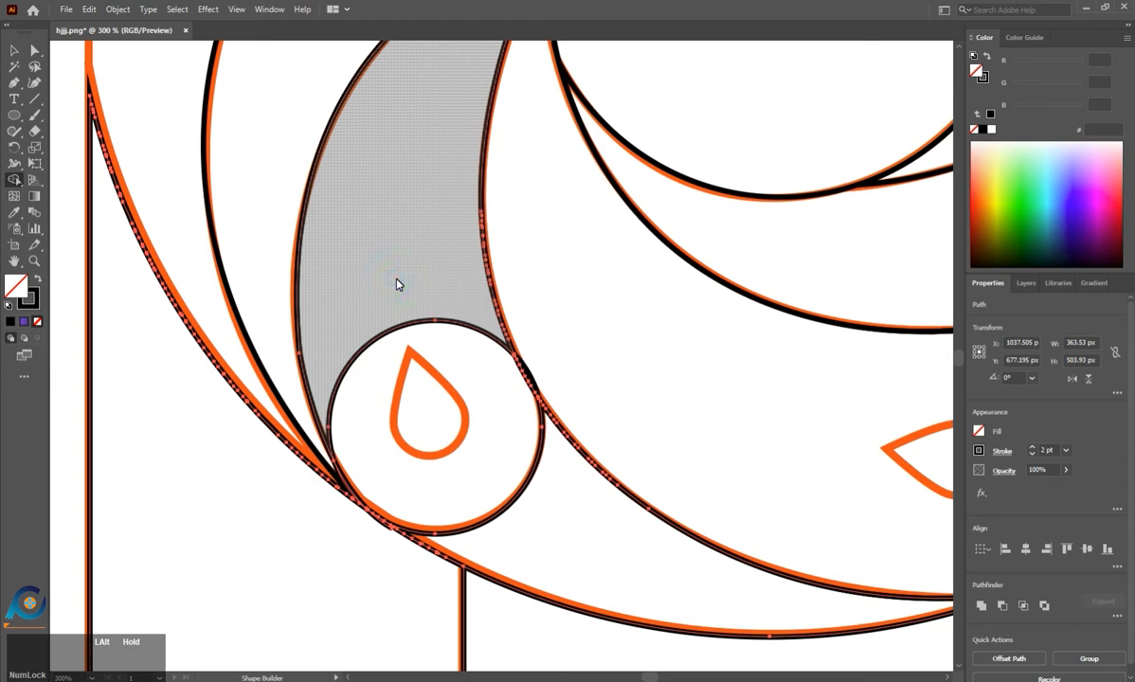
pyautogui.moveTo(396, 282)
pyautogui.mouseDown()
pyautogui.moveTo(413, 356)
pyautogui.moveTo(349, 479)
pyautogui.mouseUp()
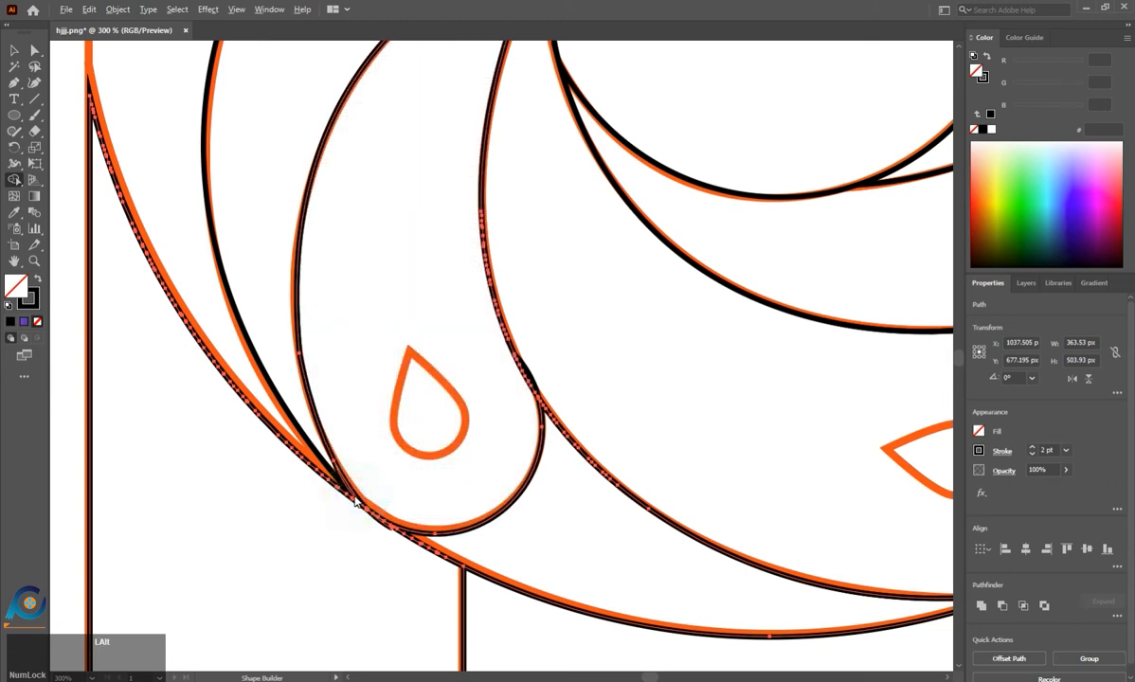
# Check the fifth feather's joins, erase the sliver where its rounded end meets the outer circle, and deselect the artwork.
pyautogui.scroll(4, 346, 493)
pyautogui.scroll(-4, 342, 494)
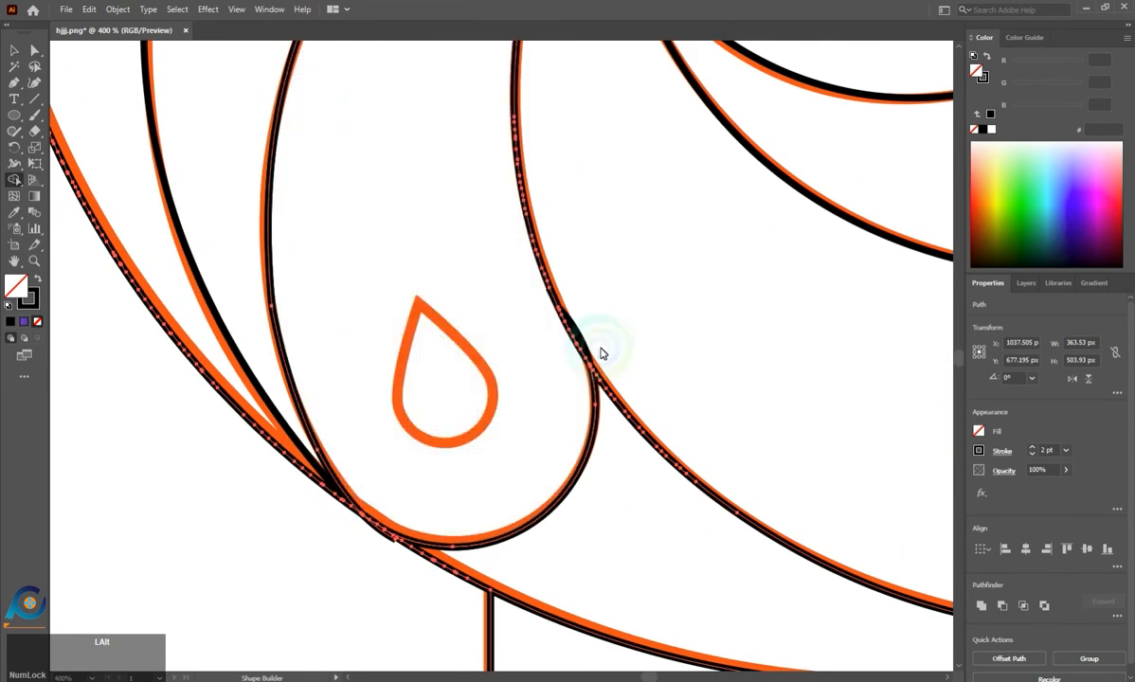
pyautogui.scroll(4, 523, 332)
pyautogui.scroll(-4, 596, 379)
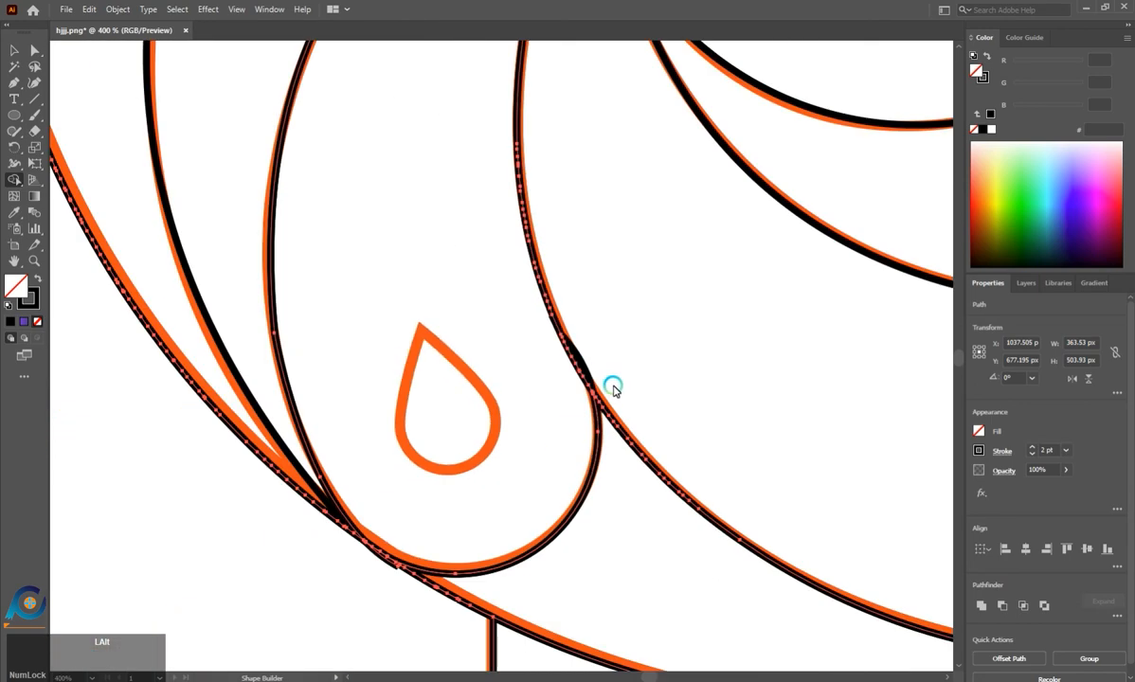
pyautogui.scroll(3, 385, 563)
pyautogui.keyDown('alt'); pyautogui.click(393, 555); pyautogui.keyUp('alt')
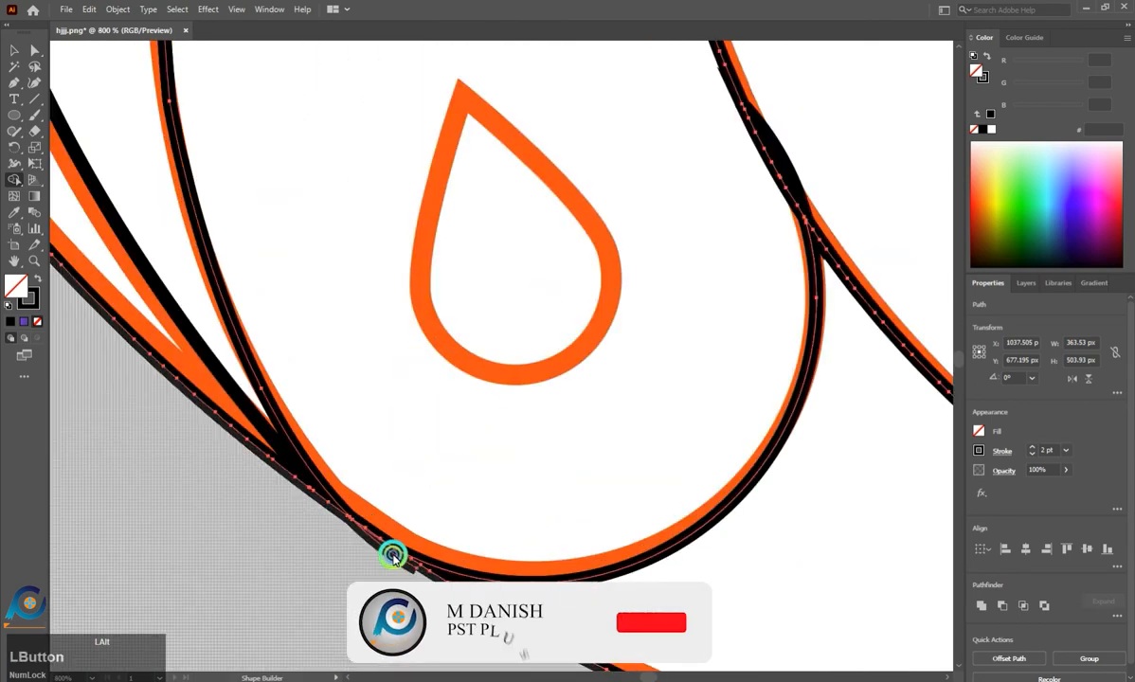
pyautogui.scroll(-4, 398, 556)
pyautogui.scroll(-3, 384, 431)
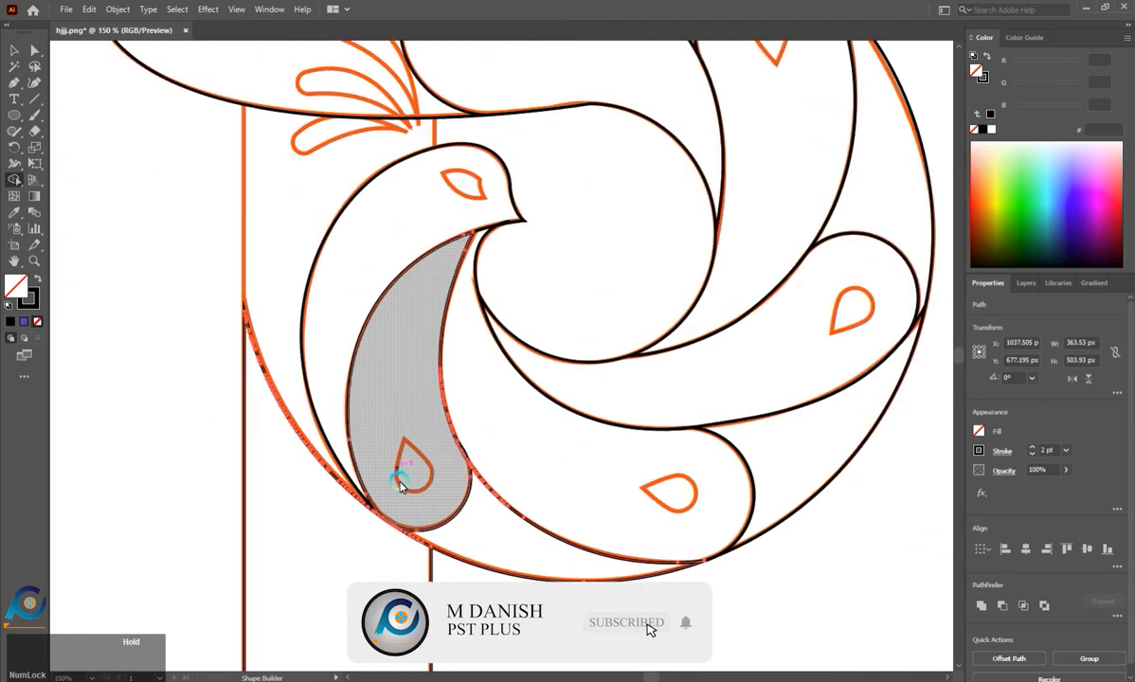
pyautogui.scroll(2, 355, 300)
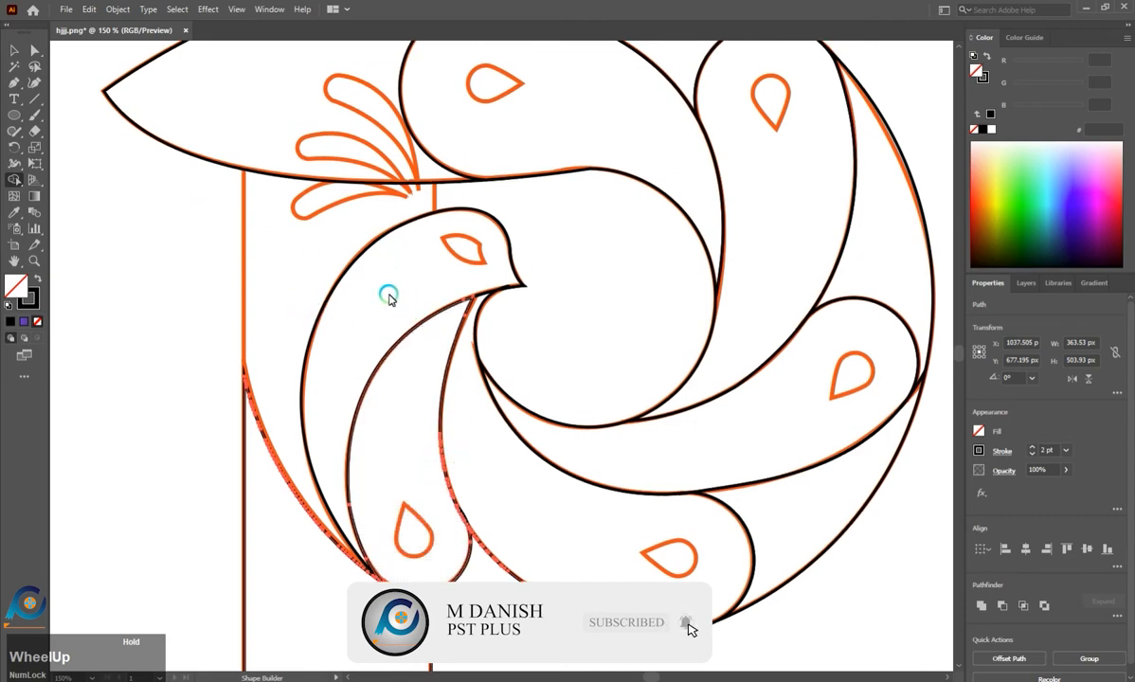
pyautogui.click(418, 375)
pyautogui.click(14, 49)
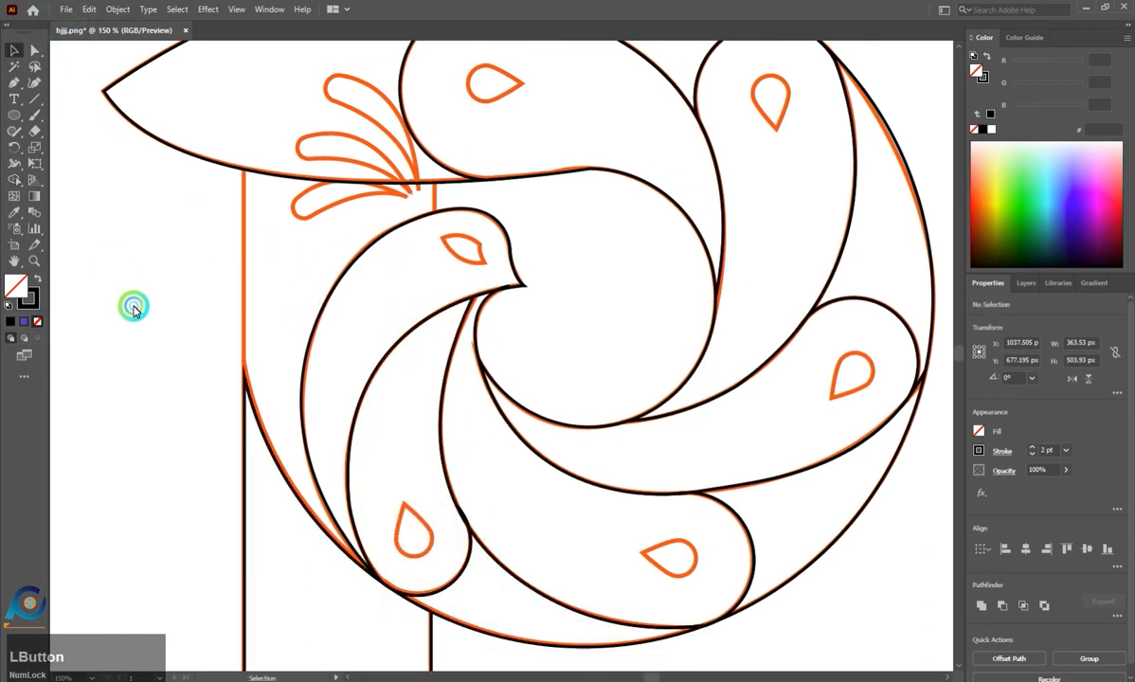
# Draw a circle about 27 px wide over the round part of the top feather's teardrop.
pyautogui.scroll(-1, 134, 307)
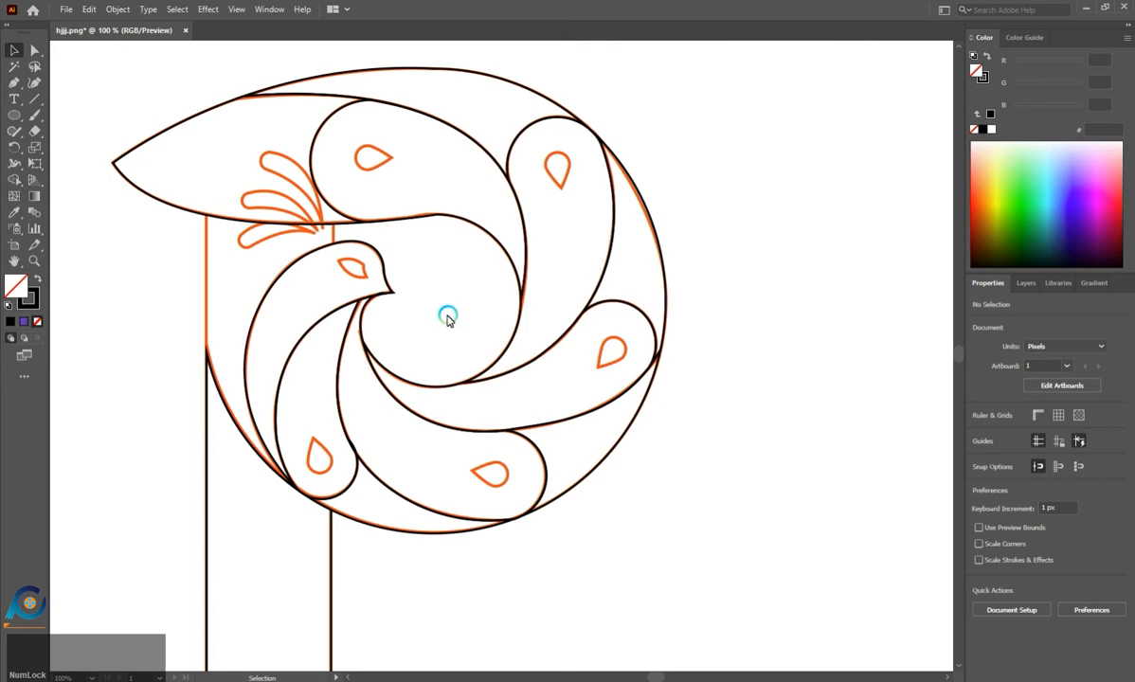
pyautogui.scroll(1, 410, 398)
pyautogui.scroll(3, 330, 165)
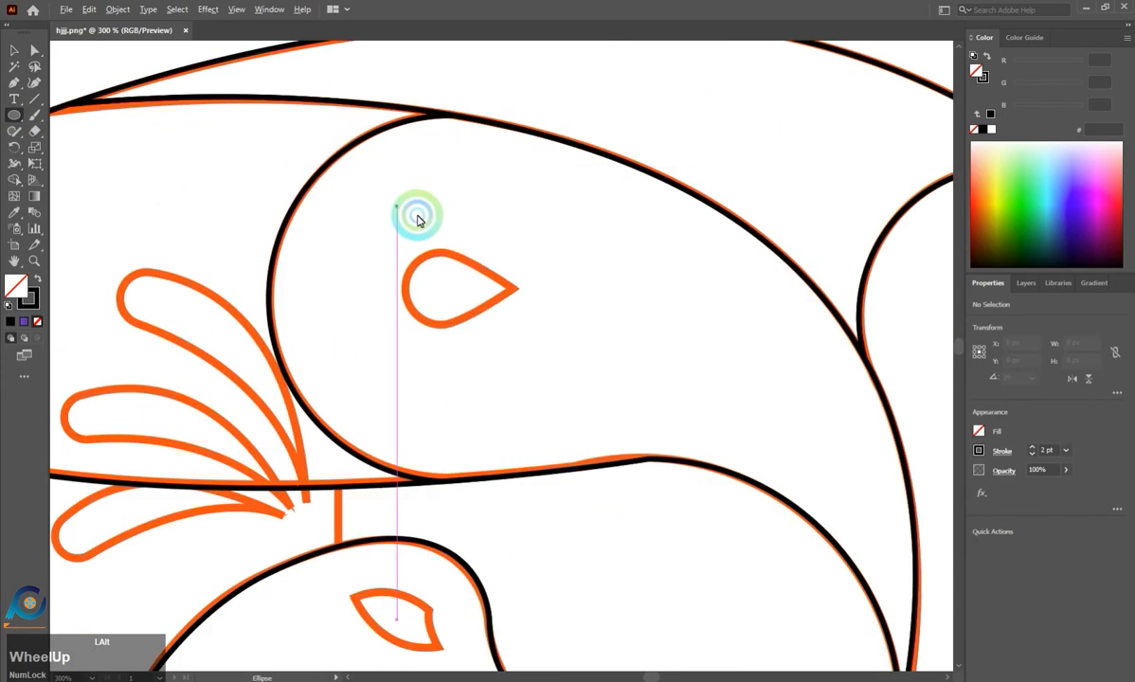
pyautogui.moveTo(456, 292)
pyautogui.mouseDown()
pyautogui.moveTo(488, 325)
pyautogui.moveTo(437, 294)
pyautogui.moveTo(468, 289)
pyautogui.mouseUp()
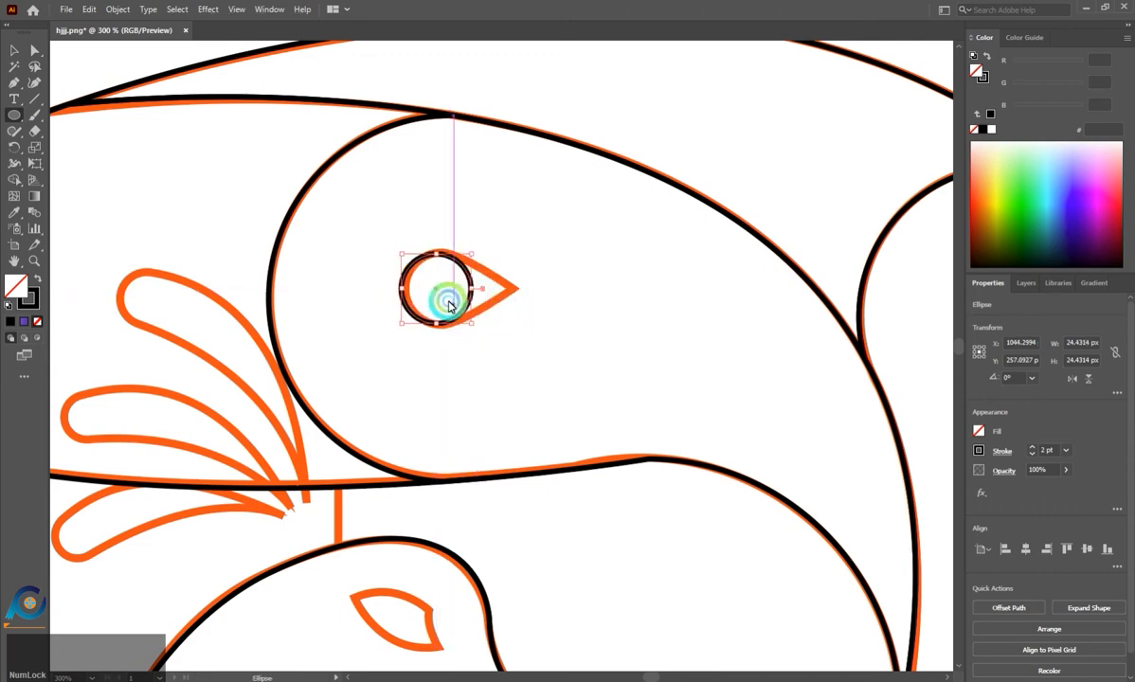
pyautogui.moveTo(436, 293); pyautogui.dragTo(440, 294)
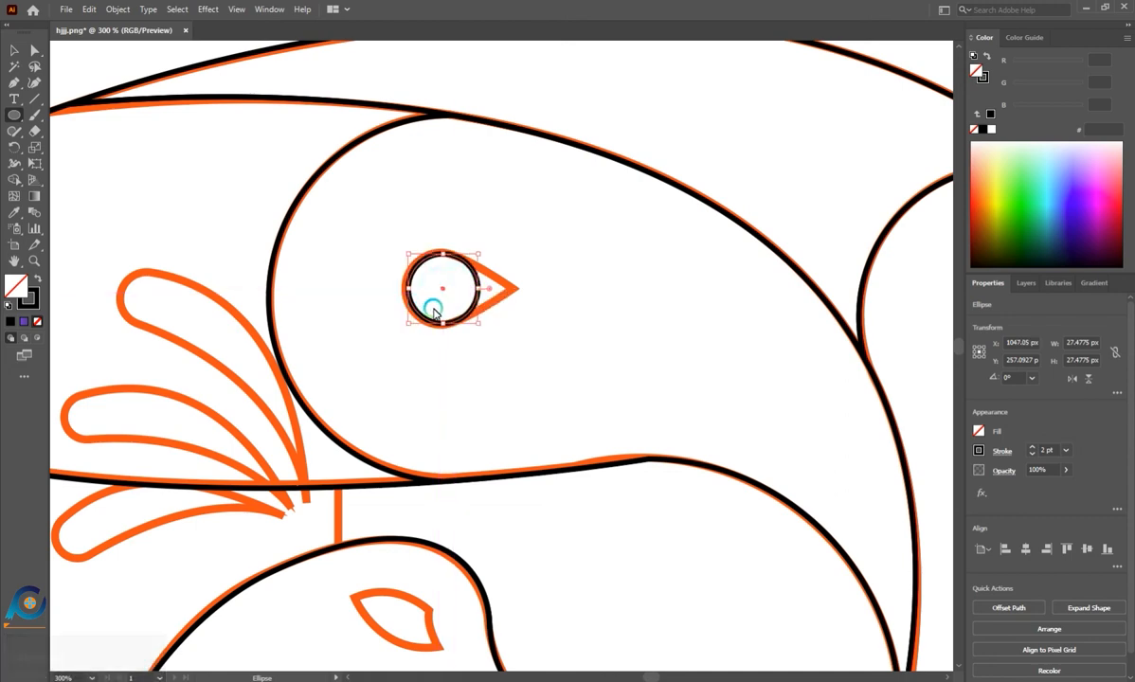
# Convert the circle's anchor facing the sketched point into a corner and move it about 14 px outward to the teardrop's tip.
pyautogui.hotkey('shift', 'c')
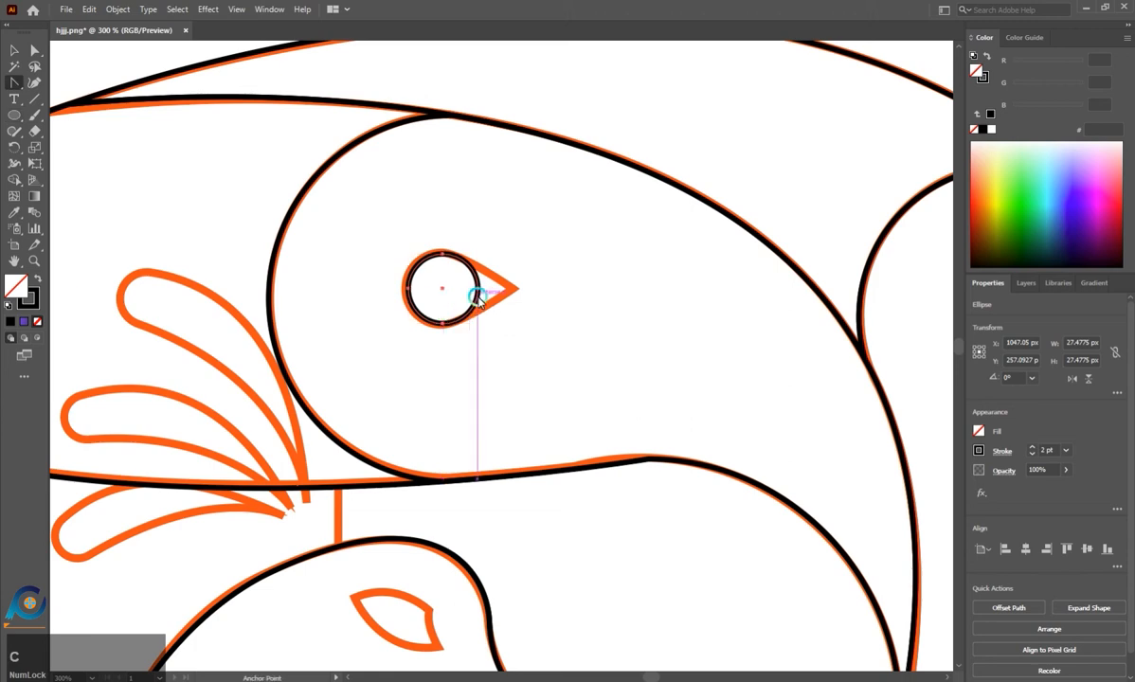
pyautogui.click(478, 290)
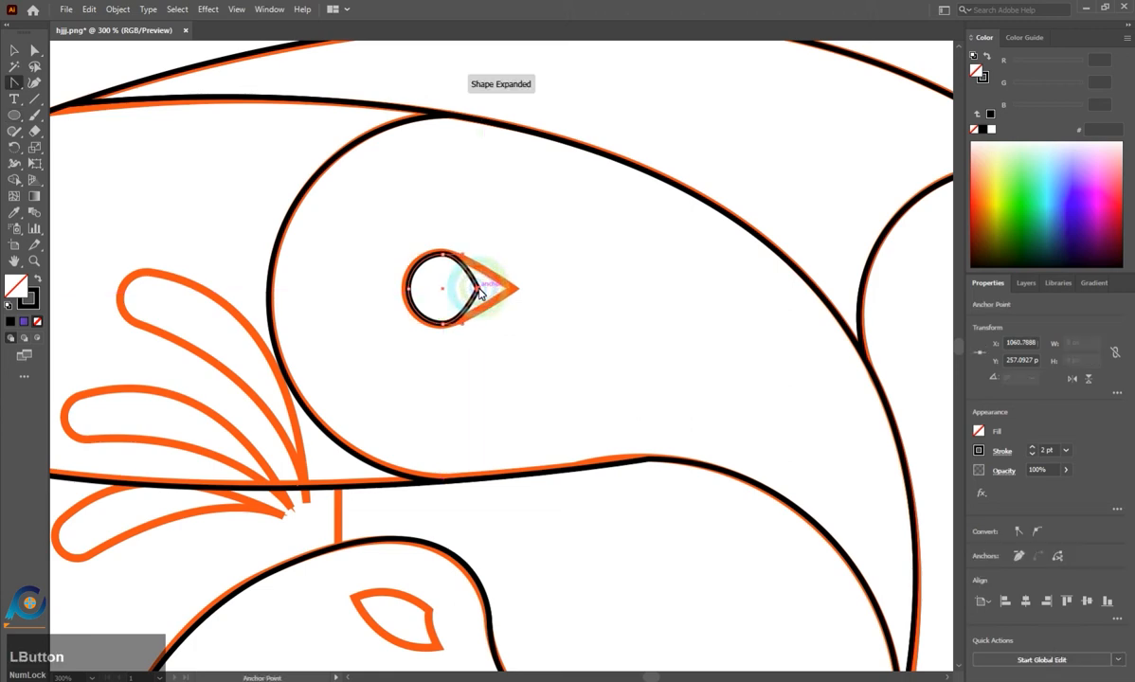
pyautogui.press('Right')
pyautogui.press('Right')
pyautogui.press('Right')
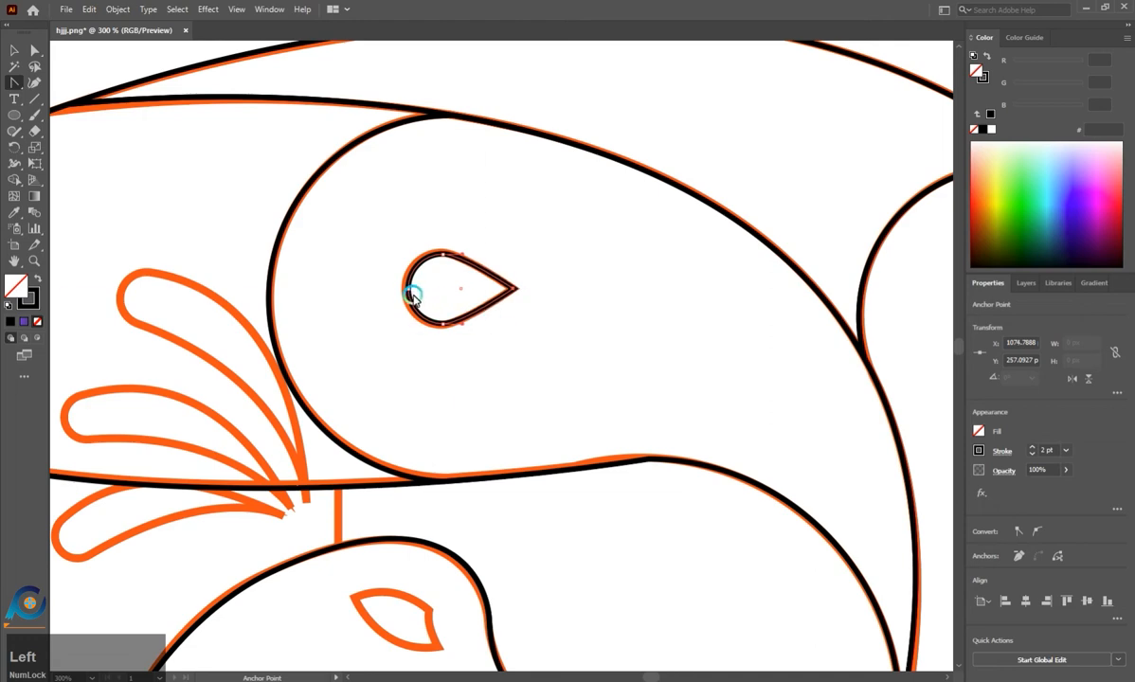
# Shift the anchor at the teardrop's rounded end 1 px outward to fit the sketch, and deselect the shape.
pyautogui.moveTo(408, 293)
pyautogui.mouseDown()
pyautogui.moveTo(451, 316)
pyautogui.moveTo(422, 302)
pyautogui.mouseUp()
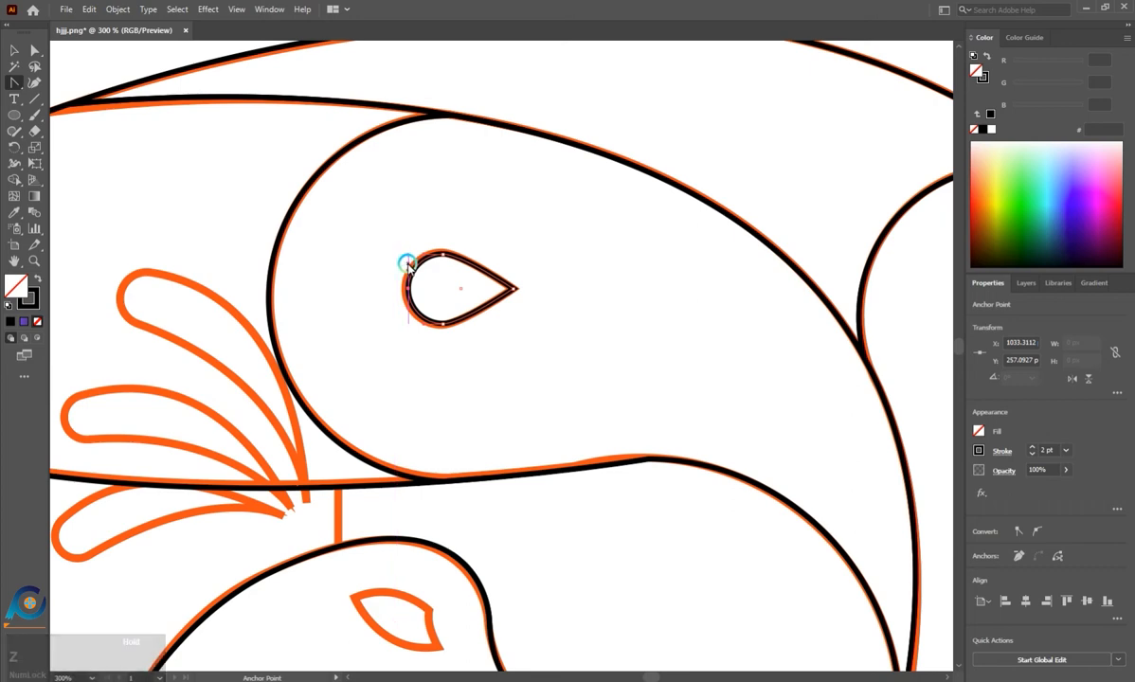
pyautogui.press('a')
pyautogui.click(463, 347)
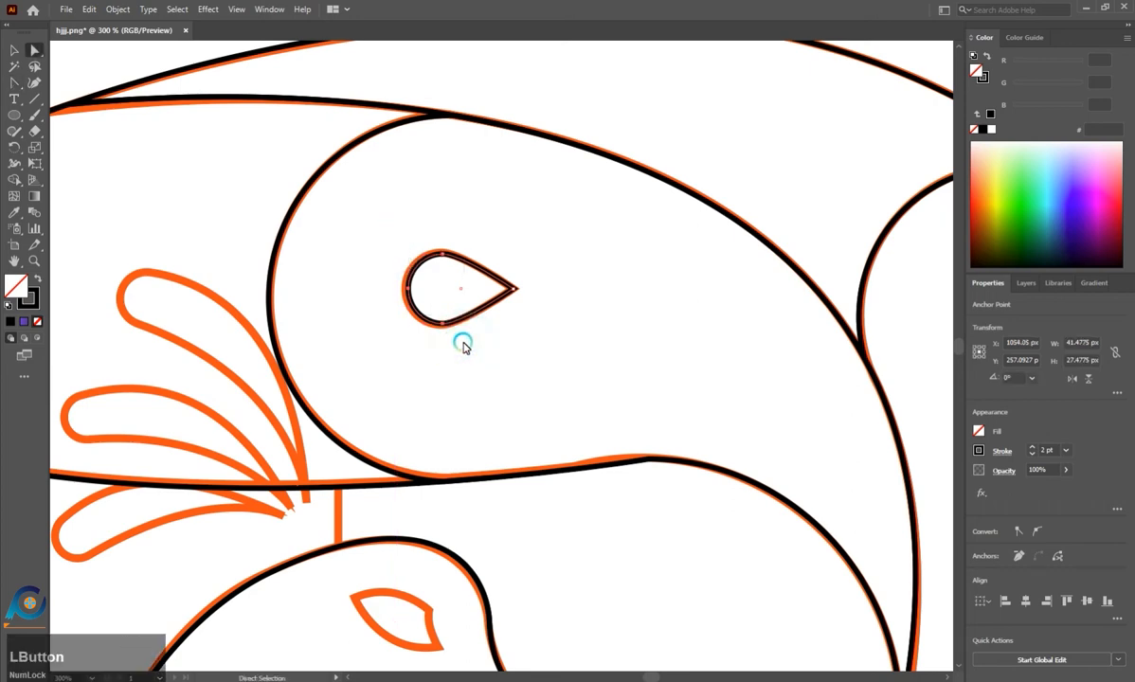
pyautogui.press('Left')
pyautogui.click(469, 357)
pyautogui.click(14, 49)
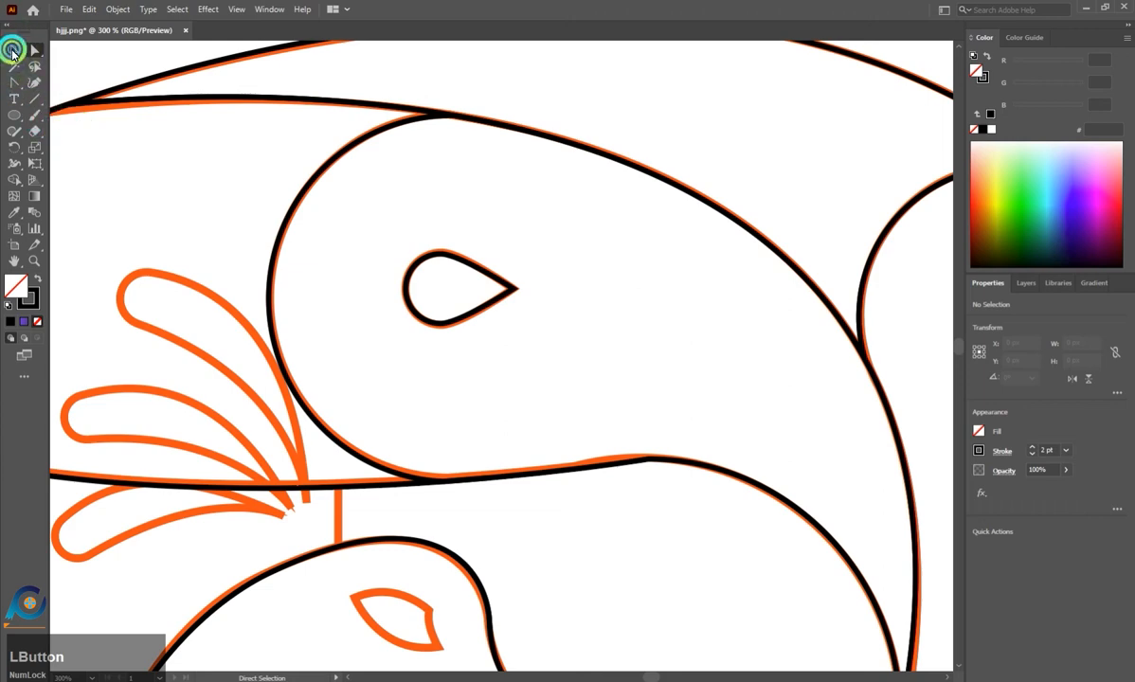
# Copy the top feather's teardrop onto the second feather, rotated to about 281° and slightly enlarged to fit the sketched drop.
pyautogui.scroll(-4, 390, 328)
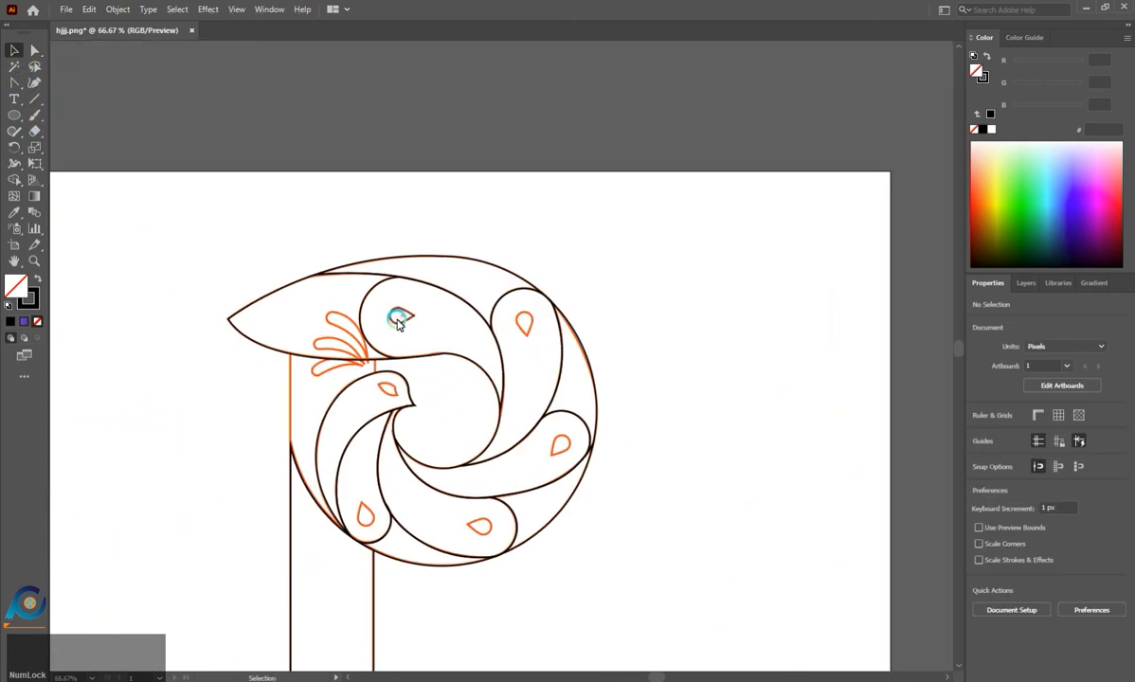
pyautogui.moveTo(402, 322); pyautogui.dragTo(527, 327)
pyautogui.scroll(4, 526, 328)
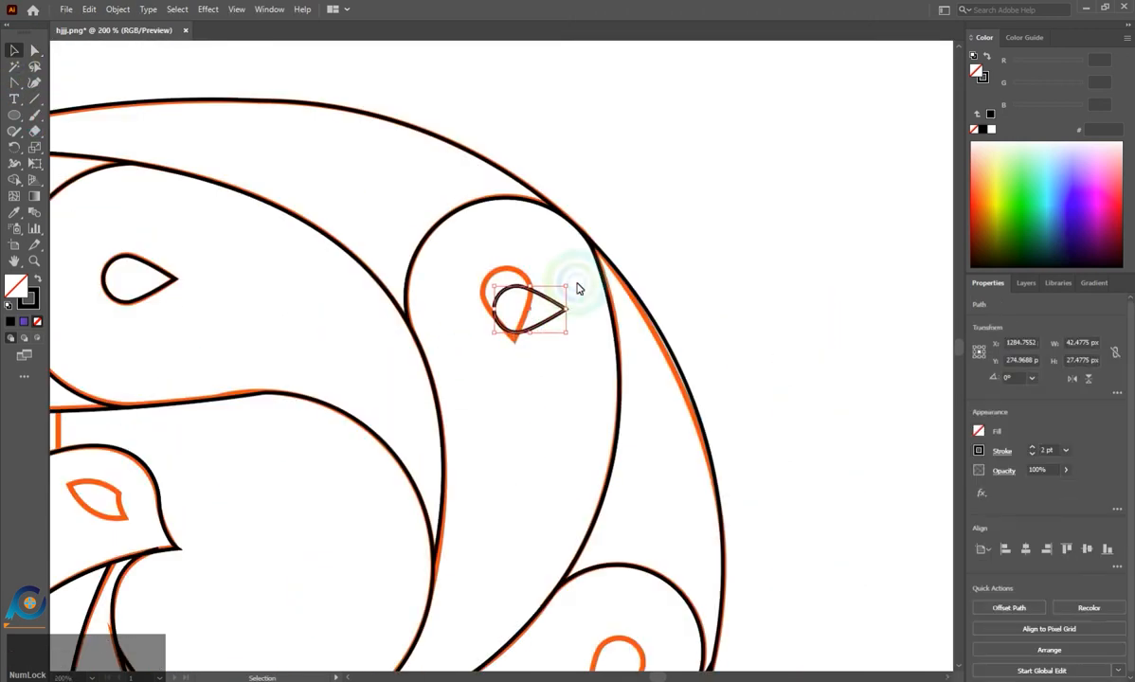
pyautogui.moveTo(573, 286); pyautogui.dragTo(501, 318)
pyautogui.scroll(2, 519, 327)
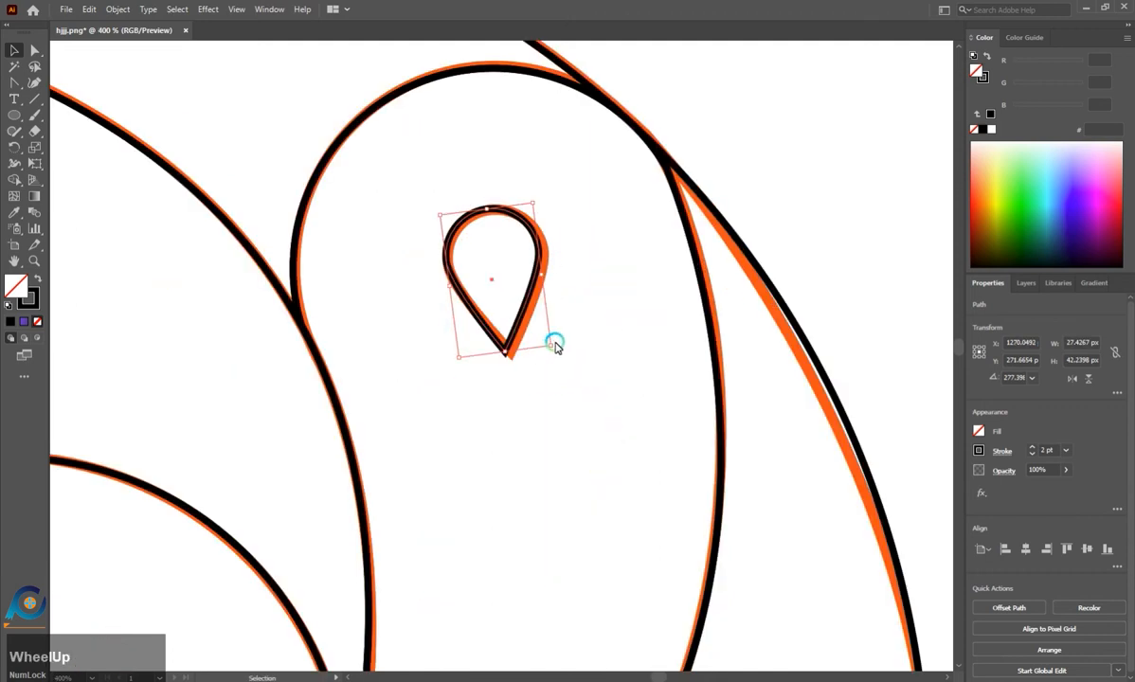
pyautogui.moveTo(558, 355); pyautogui.dragTo(514, 355)
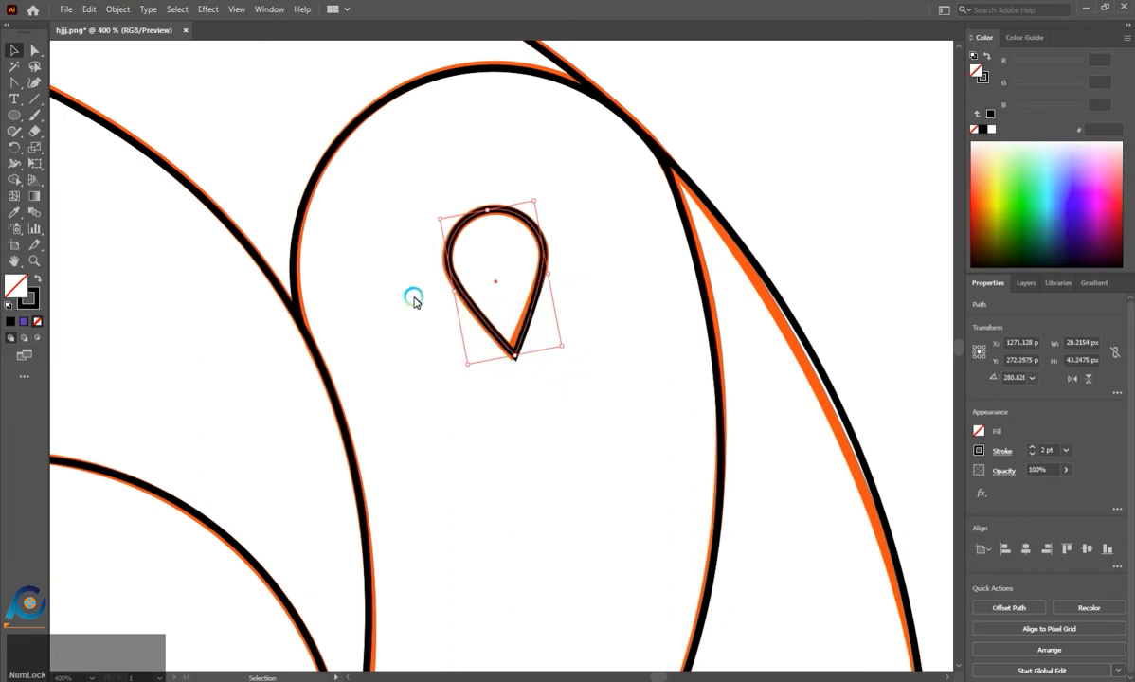
# Copy the second feather's teardrop onto the third feather and rotate it to about 208.5°.
pyautogui.keyDown('alt'); pyautogui.scroll(-2, 413, 301); pyautogui.keyUp('alt')
pyautogui.scroll(-2, 467, 284)
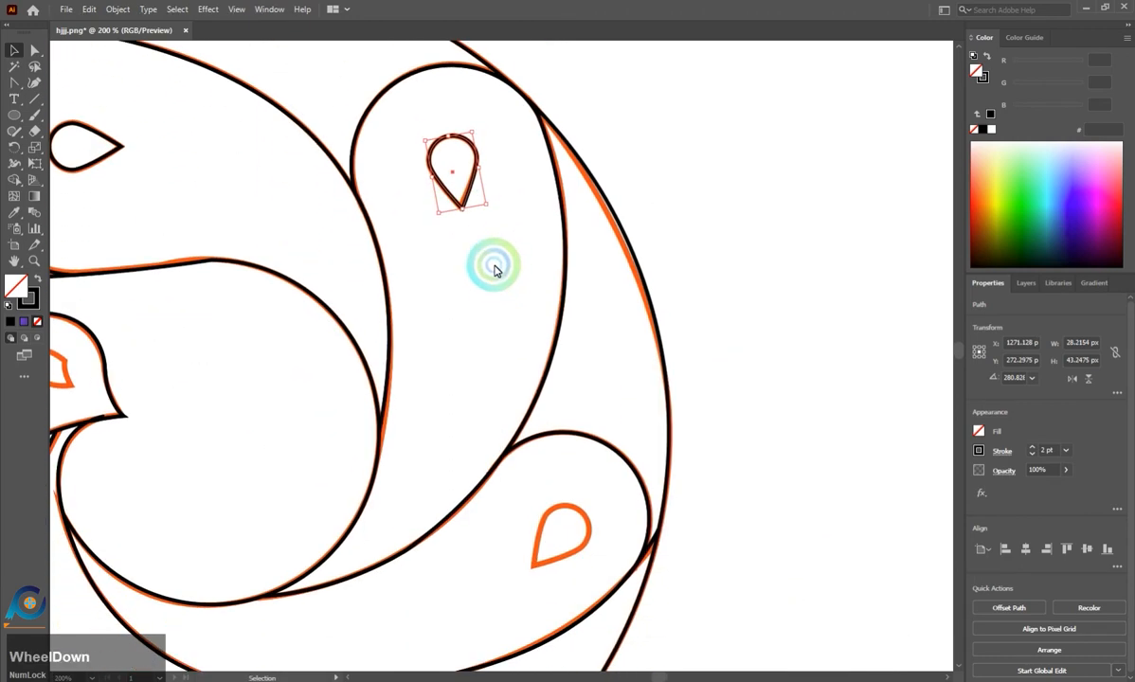
pyautogui.keyDown('alt'); pyautogui.moveTo(486, 242); pyautogui.dragTo(565, 535); pyautogui.keyUp('alt')
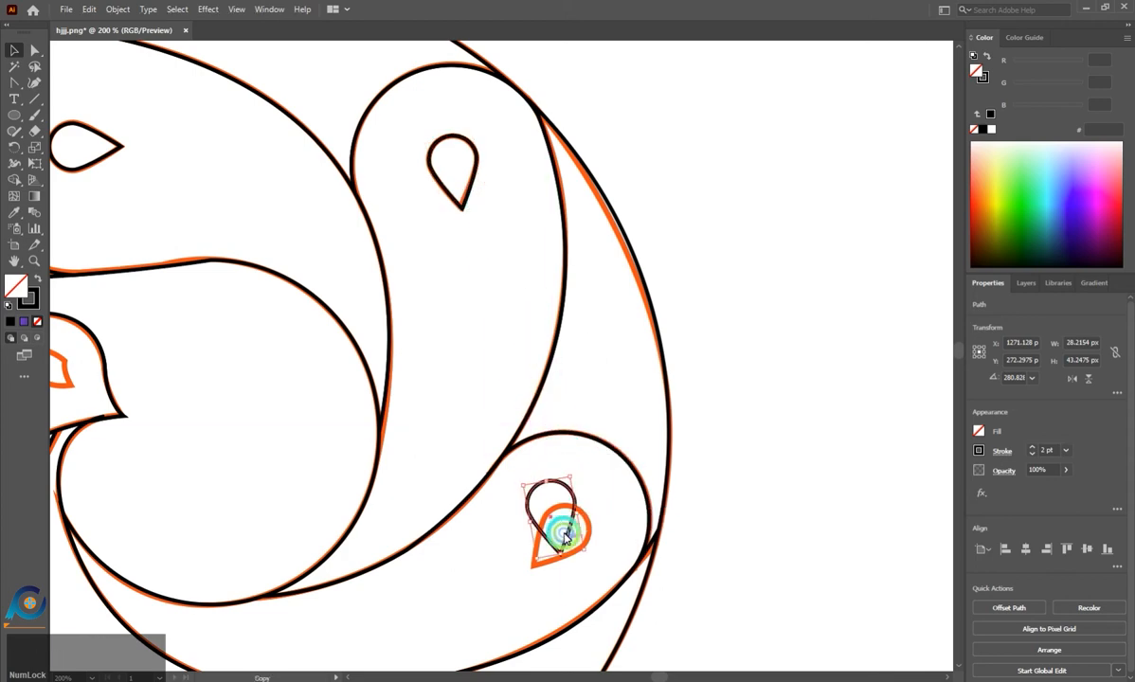
pyautogui.scroll(-3, 574, 408)
pyautogui.moveTo(575, 379); pyautogui.dragTo(603, 424)
pyautogui.keyDown('alt'); pyautogui.scroll(-2, 578, 411); pyautogui.keyUp('alt')
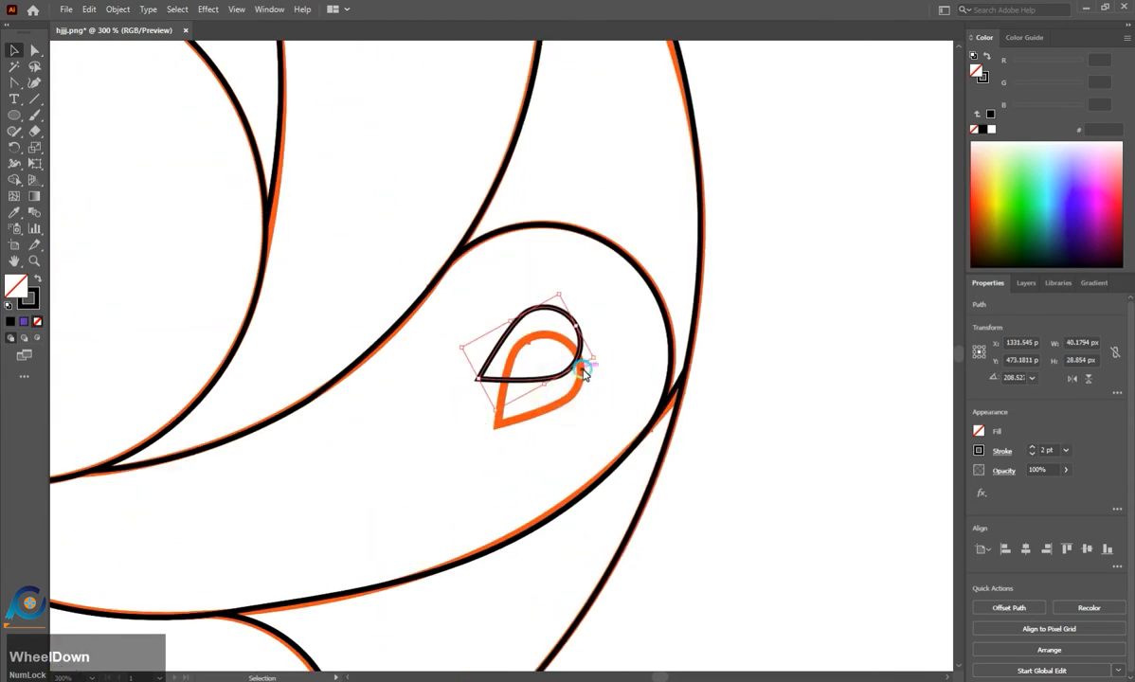
# Rotate the third feather's teardrop further to about 228.5° and nudge it into place over the sketched drop.
pyautogui.moveTo(599, 363); pyautogui.dragTo(544, 375)
pyautogui.click(537, 353)
pyautogui.click(599, 374)
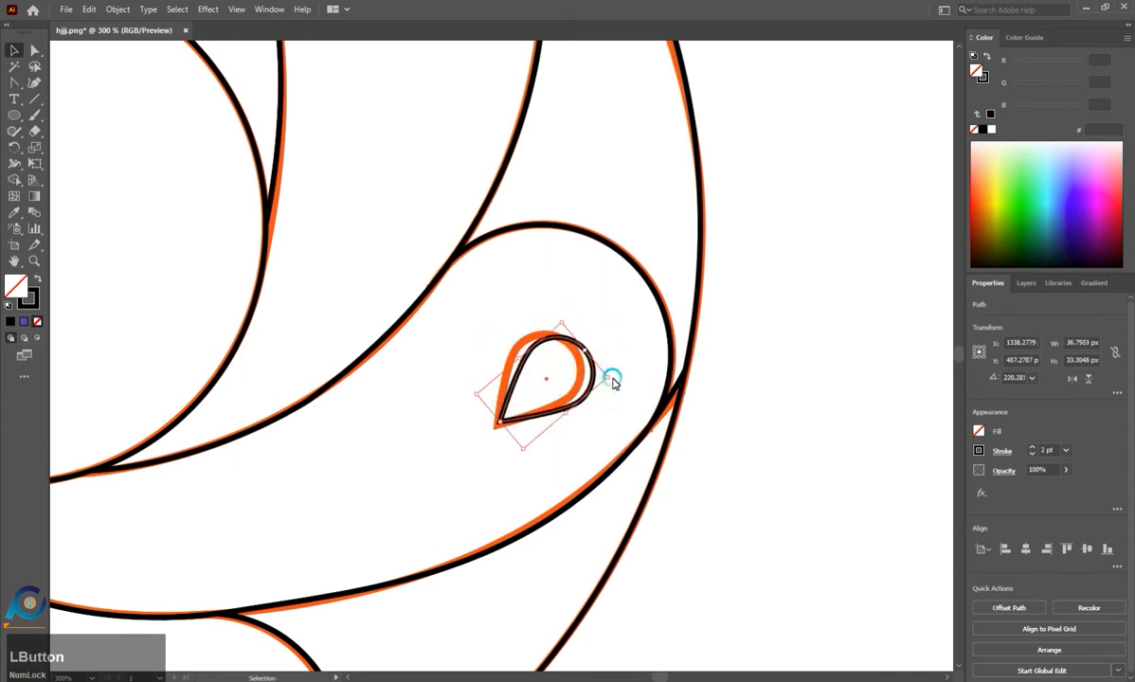
pyautogui.moveTo(613, 381); pyautogui.dragTo(536, 387)
pyautogui.click(550, 381)
pyautogui.click(586, 373)
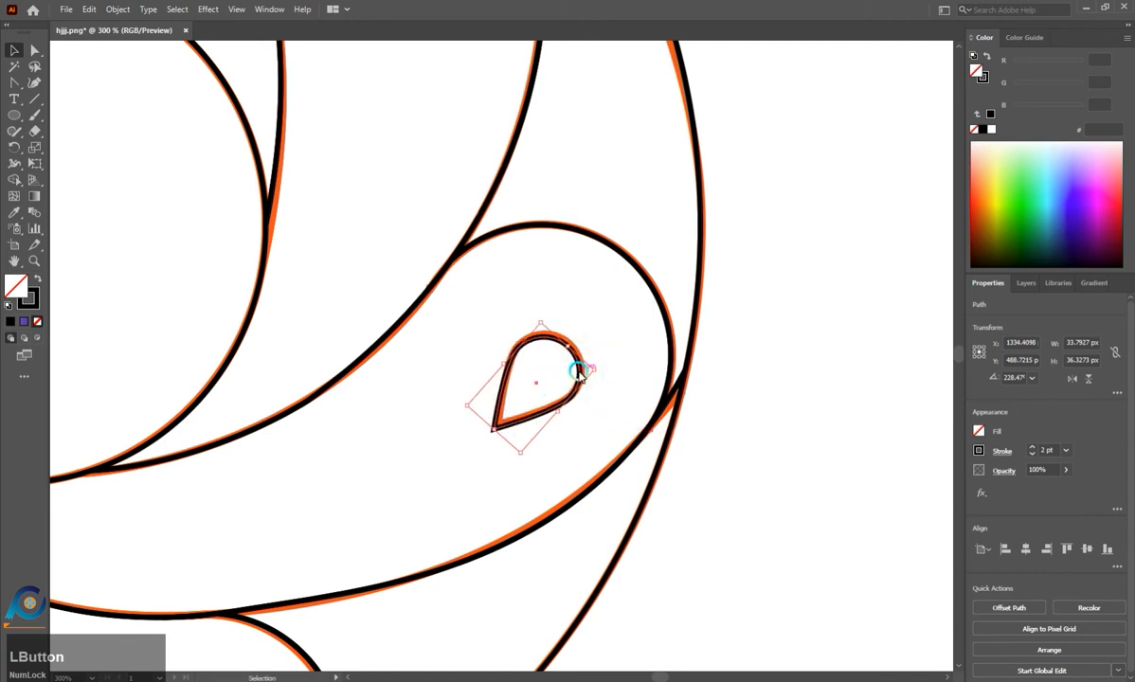
pyautogui.press('Up')
pyautogui.press('Right')
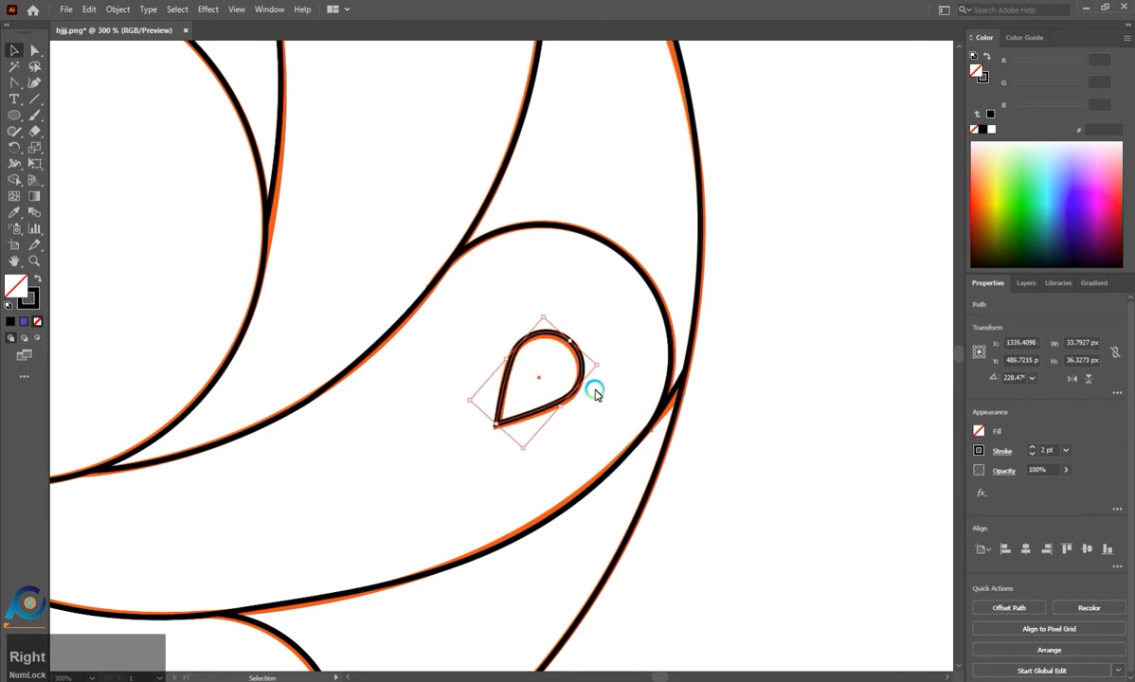
pyautogui.press('Down')
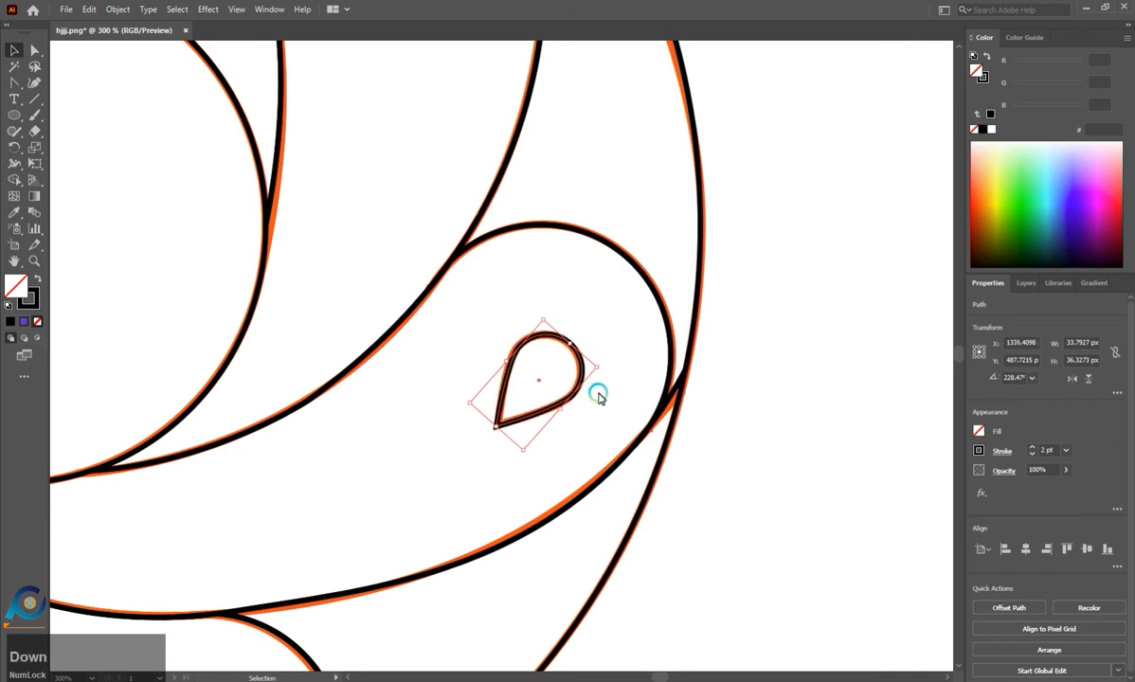
# Place copies of the third feather's teardrop over the sketched drops in the fourth and fifth feathers.
pyautogui.scroll(-3, 598, 398)
pyautogui.moveTo(589, 393); pyautogui.dragTo(284, 502)
pyautogui.scroll(-2, 448, 481)
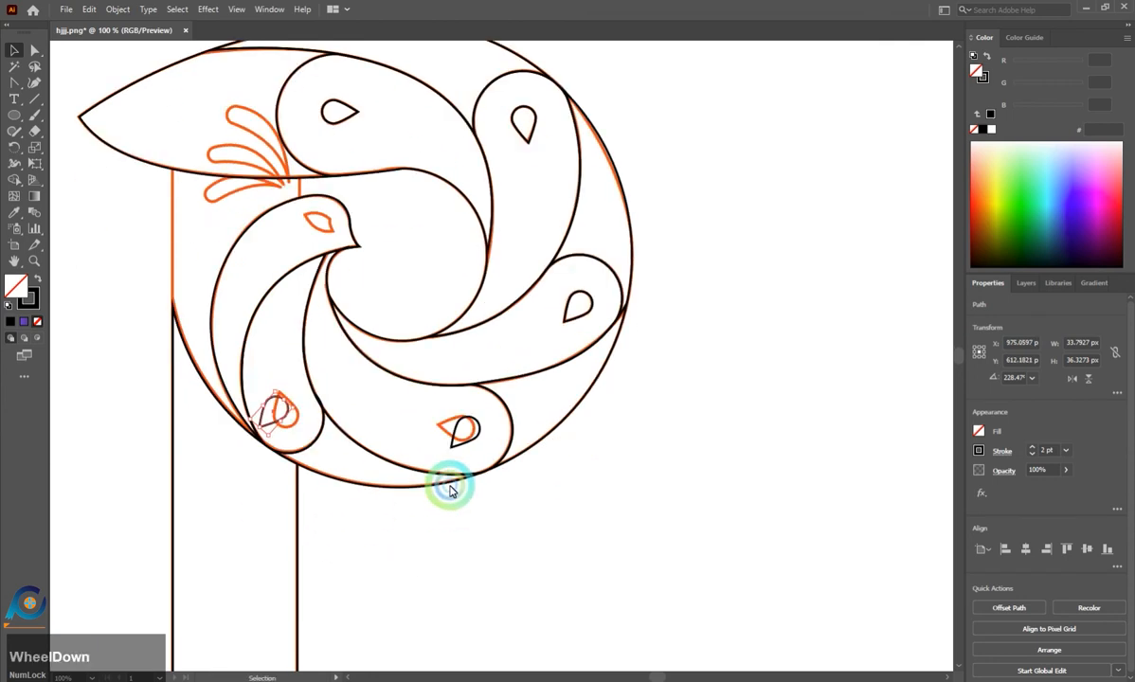
# Rotate the fourth feather's teardrop to about 172° and move it onto the sketched drop.
pyautogui.scroll(2, 464, 413)
pyautogui.click(481, 422)
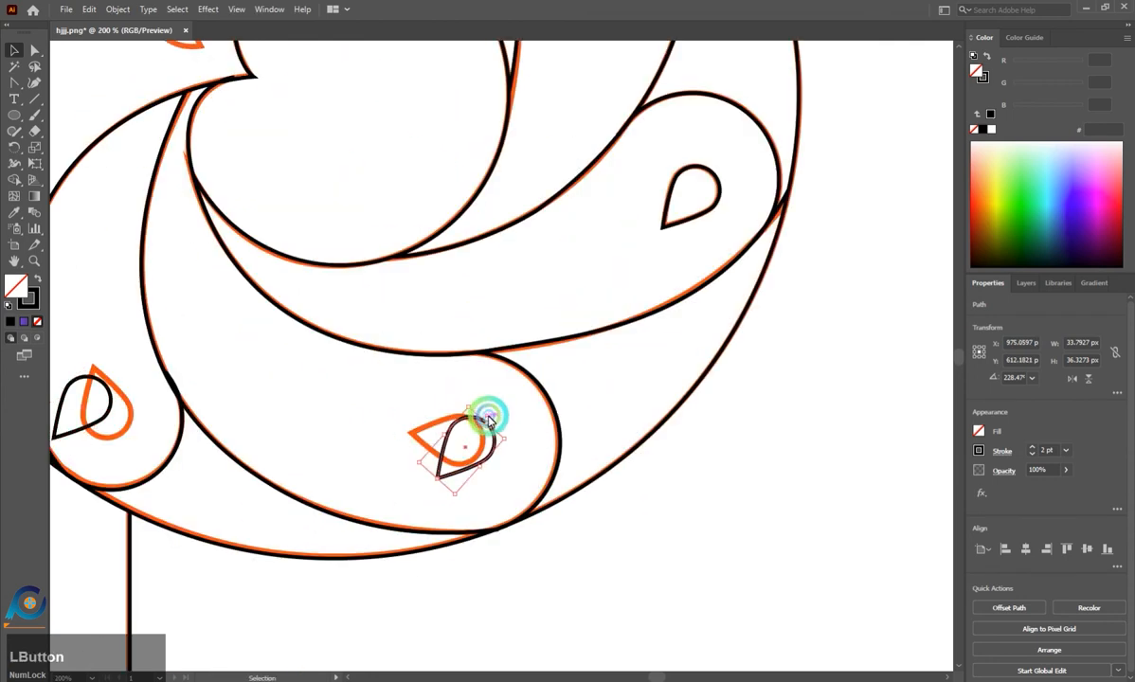
pyautogui.moveTo(512, 443); pyautogui.dragTo(512, 499)
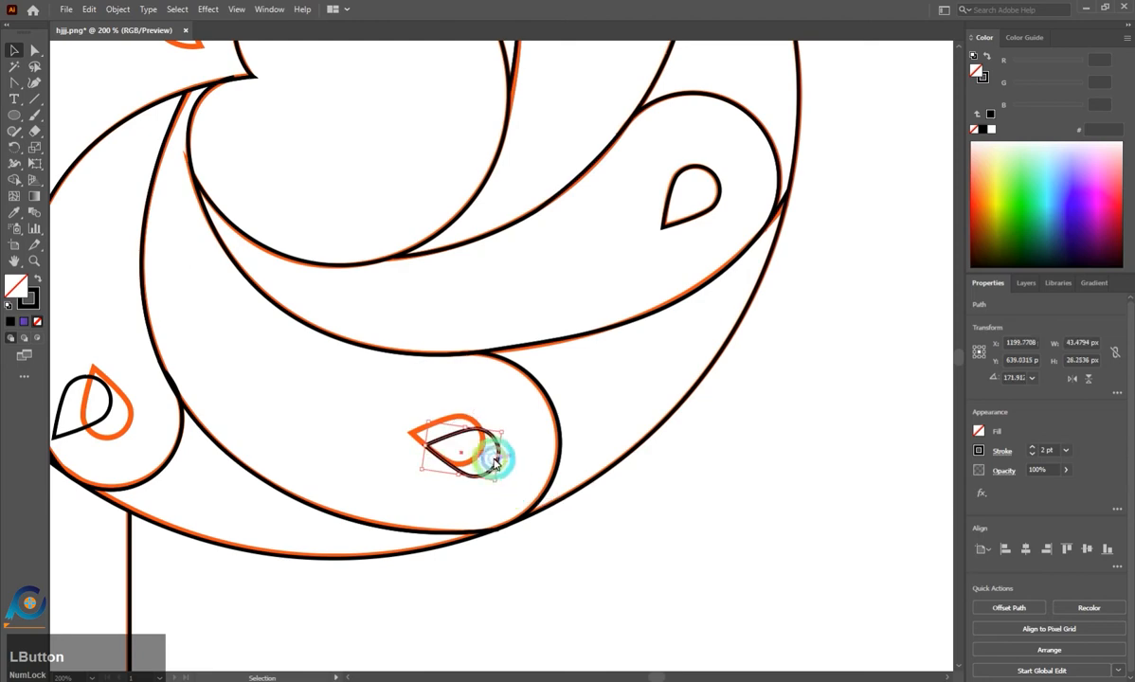
pyautogui.moveTo(465, 457); pyautogui.dragTo(449, 442)
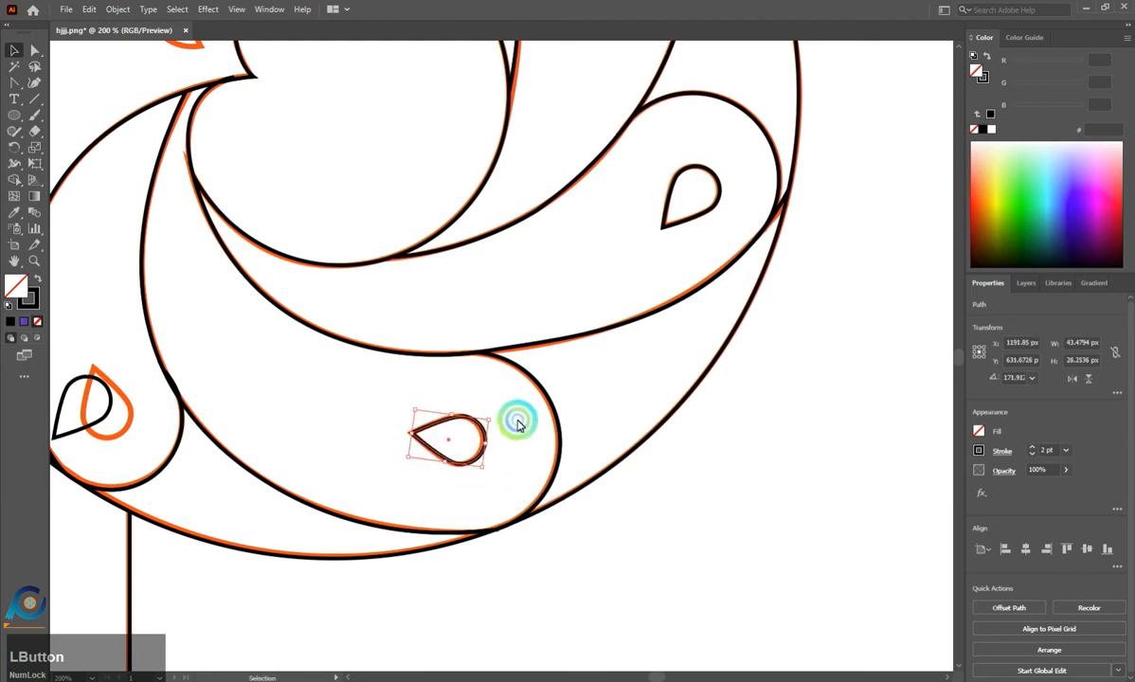
pyautogui.scroll(-2, 519, 420)
pyautogui.scroll(3, 524, 427)
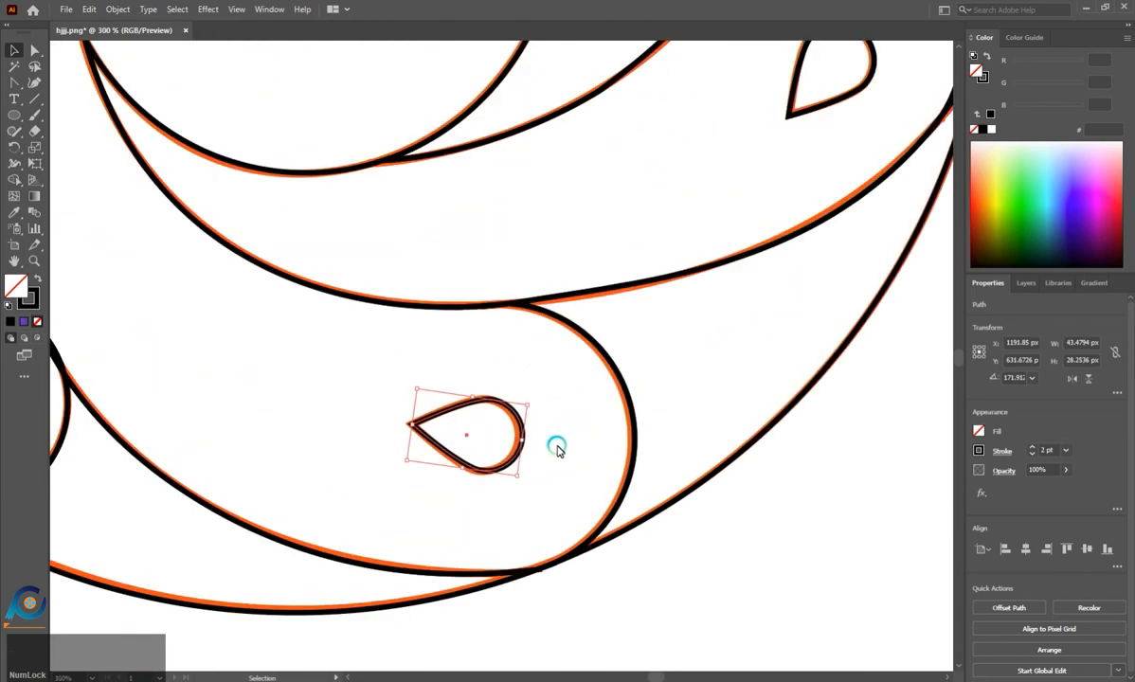
pyautogui.press('Left')
# Rotate the fifth feather's teardrop to about 104° and move it over the sketched drop.
pyautogui.scroll(-2, 501, 440)
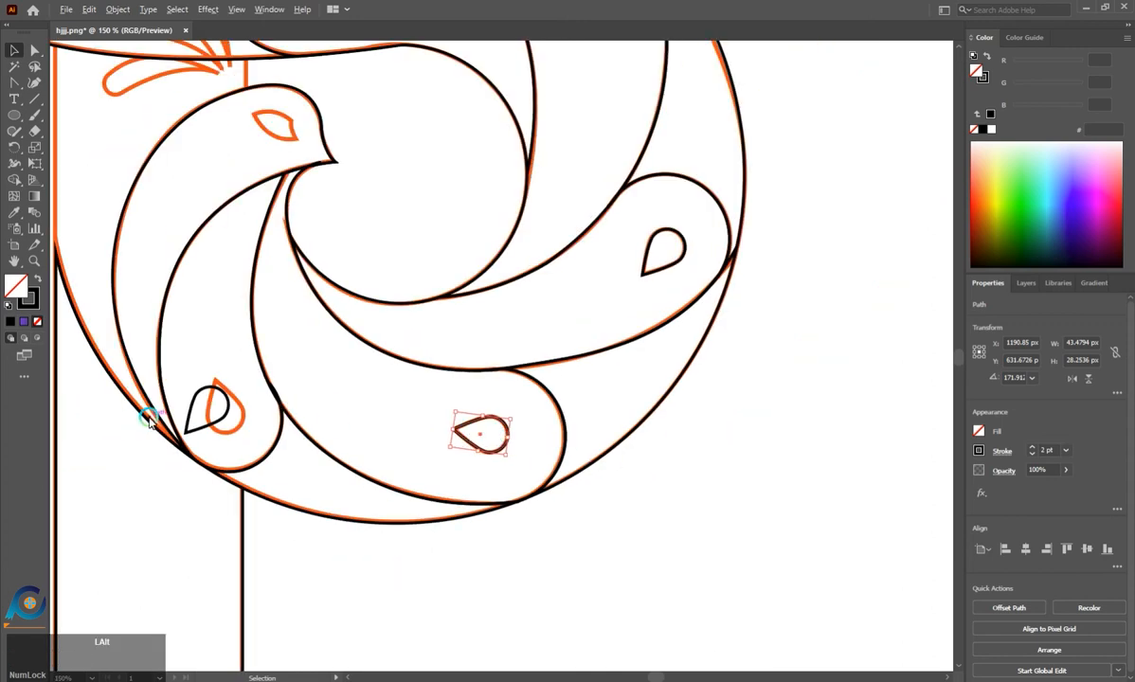
pyautogui.scroll(2, 149, 421)
pyautogui.moveTo(275, 355); pyautogui.dragTo(302, 451)
pyautogui.click(263, 408)
pyautogui.moveTo(264, 407); pyautogui.dragTo(297, 398)
pyautogui.click(337, 423)
pyautogui.click(336, 417)
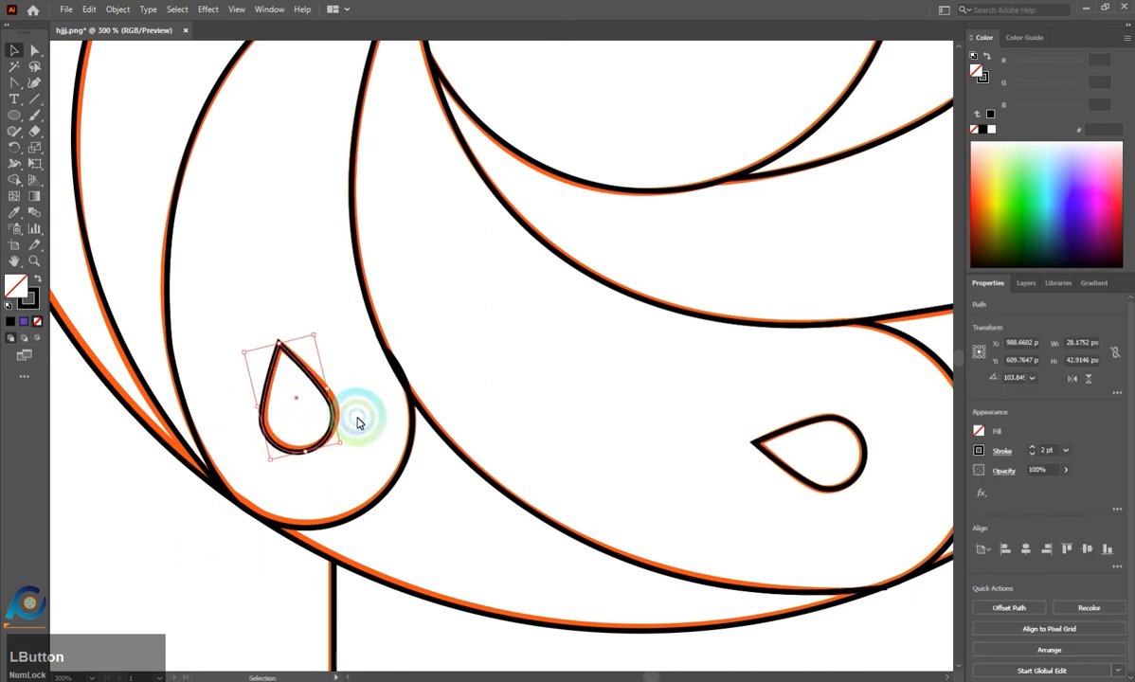
# Nudge the fifth feather's teardrop in 1 px increments until it fits the sketched drop, and deselect it.
pyautogui.press('Right')
pyautogui.press('Right')
pyautogui.press('Up')
pyautogui.press('Left')
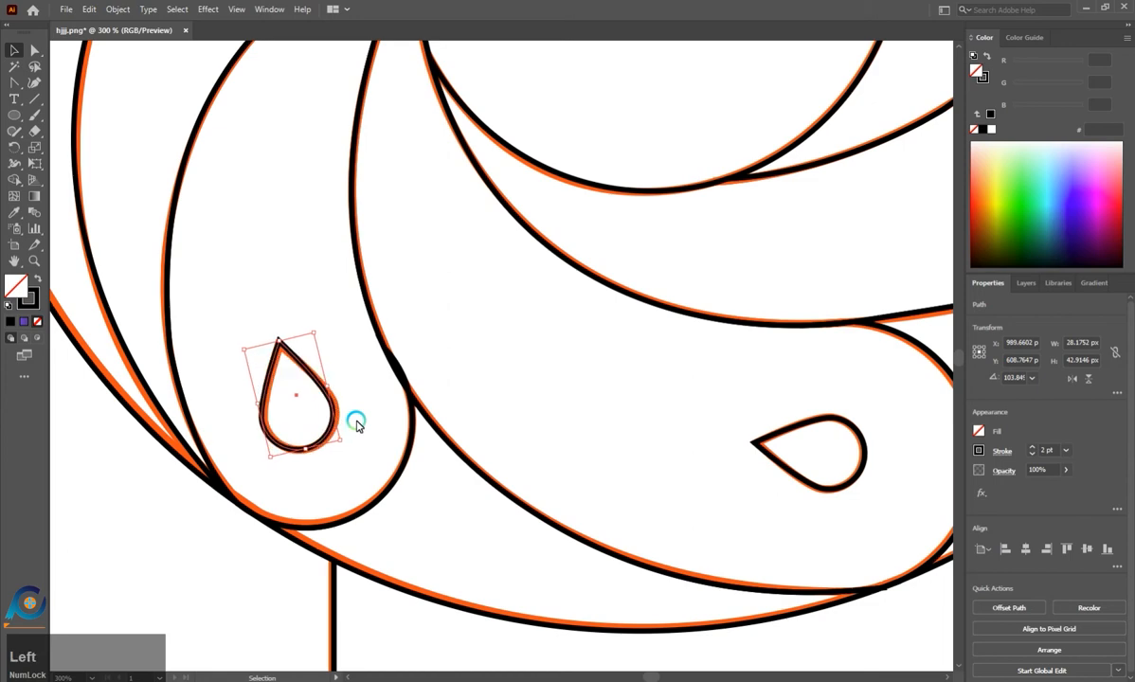
pyautogui.press('Down')
pyautogui.press('Right')
pyautogui.click(355, 424)
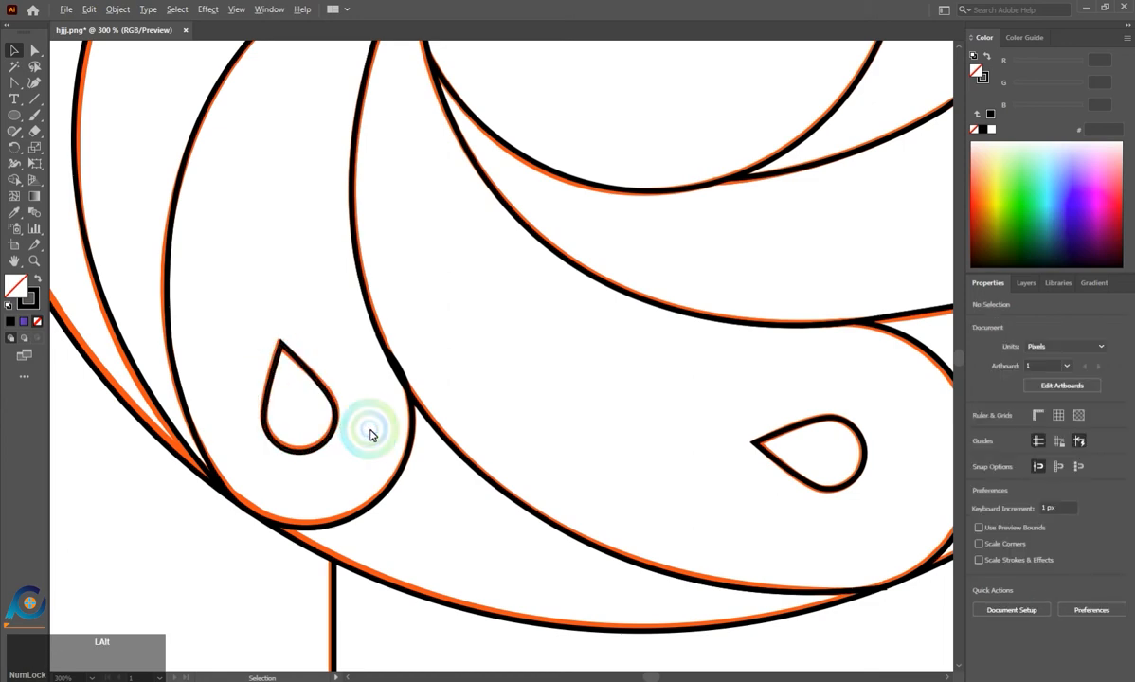
# Trace the peacock's eye on the head as a closed curved path with the Pen tool.
pyautogui.scroll(2, 369, 432)
pyautogui.scroll(3, 341, 360)
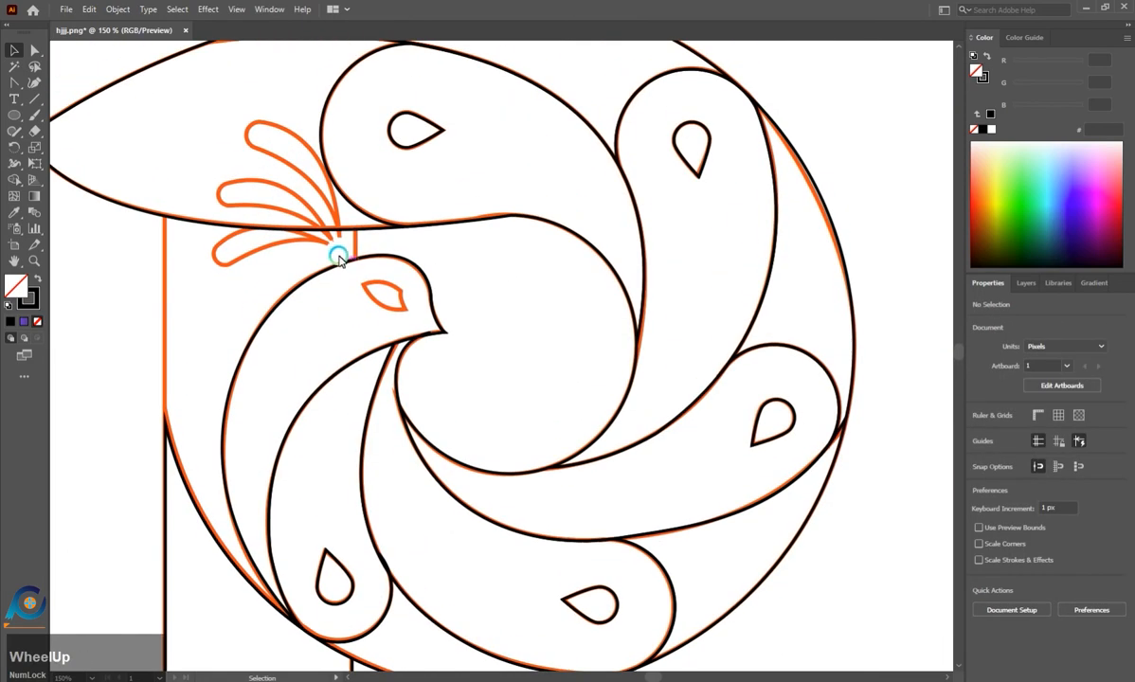
pyautogui.keyDown('alt'); pyautogui.scroll(2, 356, 254); pyautogui.keyUp('alt')
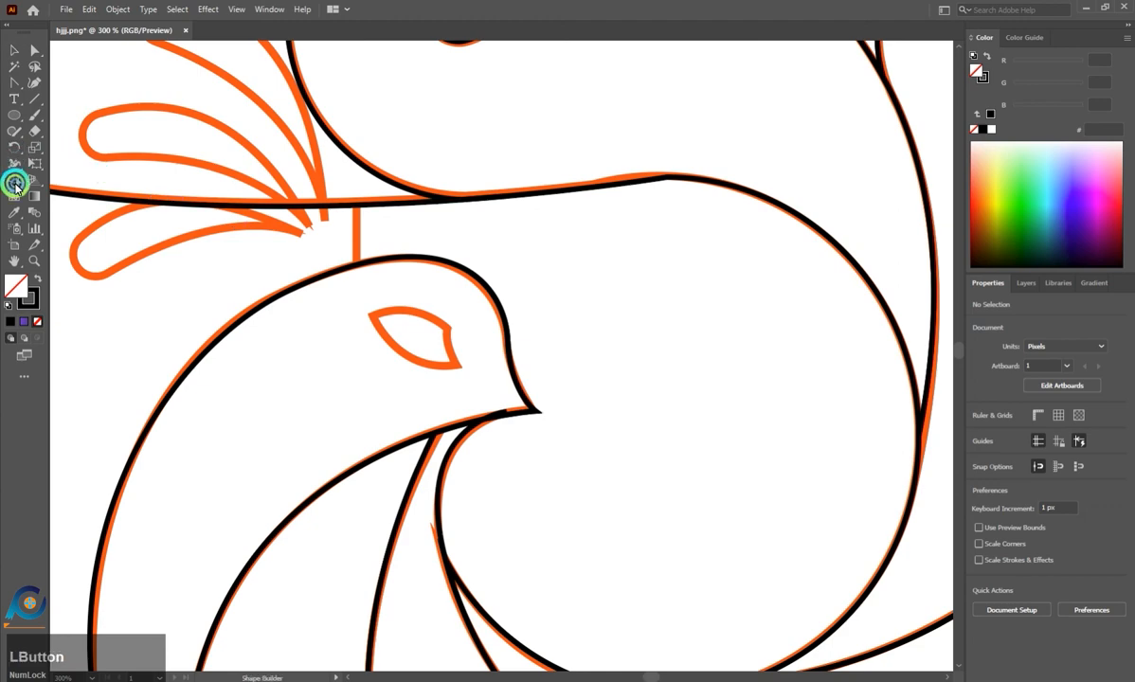
pyautogui.rightClick(14, 83)
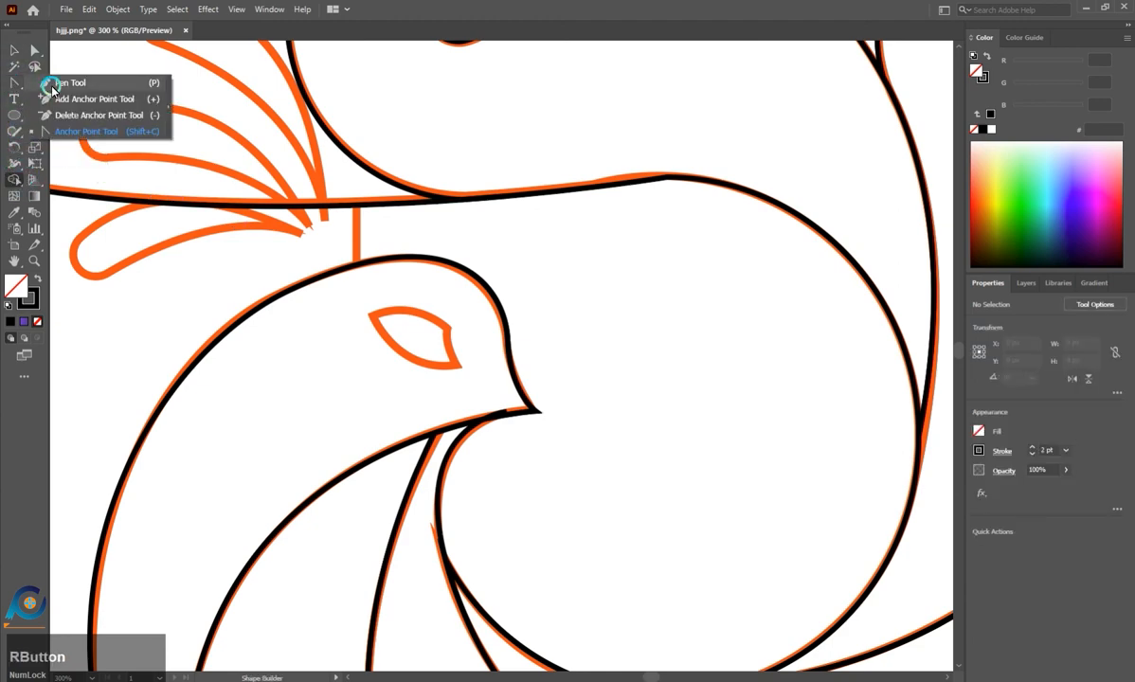
pyautogui.click(66, 79)
pyautogui.scroll(3, 313, 284)
pyautogui.moveTo(488, 354); pyautogui.dragTo(591, 428)
pyautogui.keyDown('alt'); pyautogui.scroll(-2, 443, 337); pyautogui.keyUp('alt')
pyautogui.click(564, 364)
pyautogui.click(575, 412)
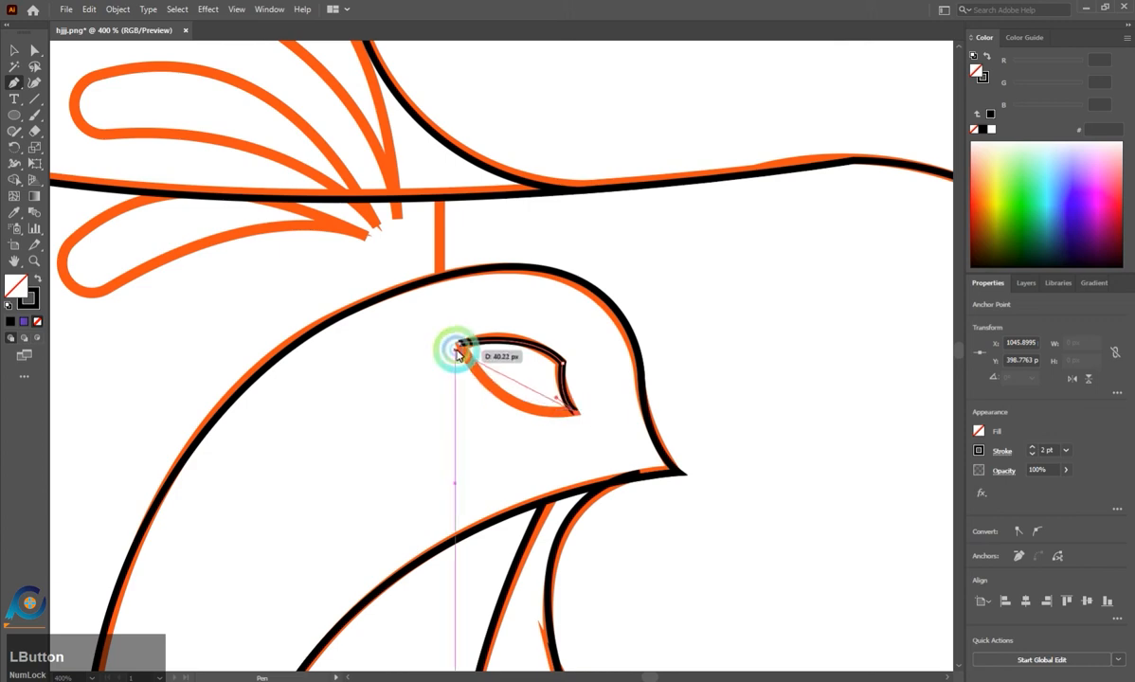
pyautogui.moveTo(461, 347); pyautogui.dragTo(460, 347)
pyautogui.click(432, 276)
pyautogui.moveTo(430, 269); pyautogui.dragTo(430, 267)
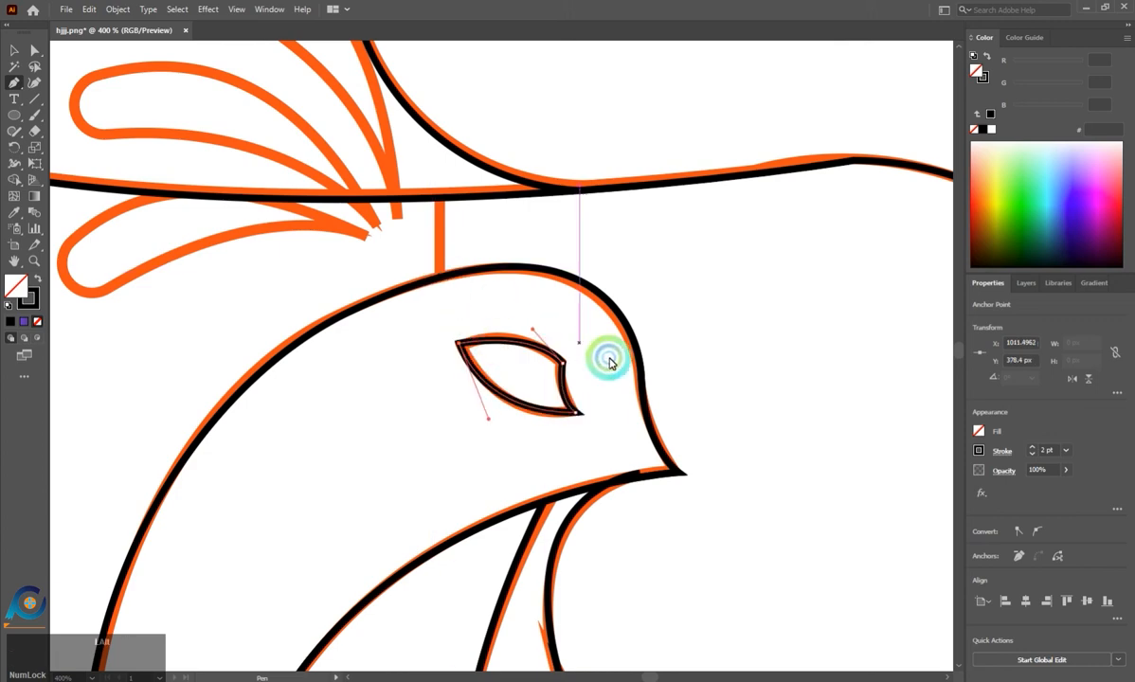
# Draw the straight vertical stem edge from the underside of the pointed tail down to the large outer circle.
pyautogui.scroll(-3, 631, 377)
pyautogui.scroll(-1, 459, 377)
pyautogui.scroll(1, 348, 370)
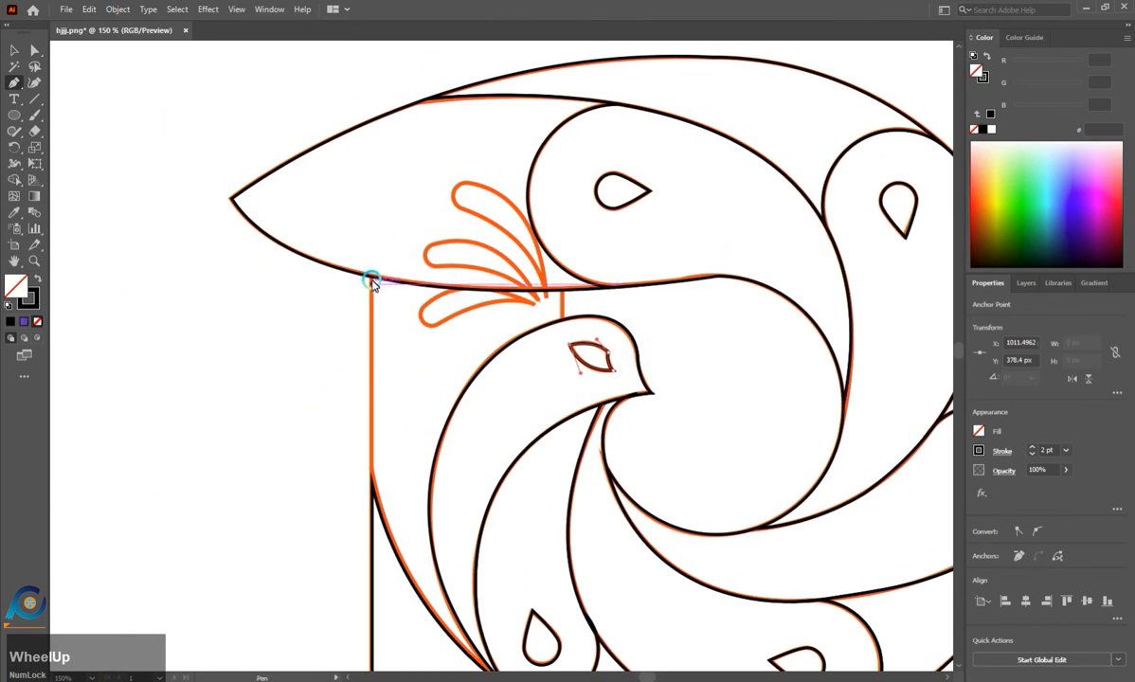
pyautogui.click(375, 481)
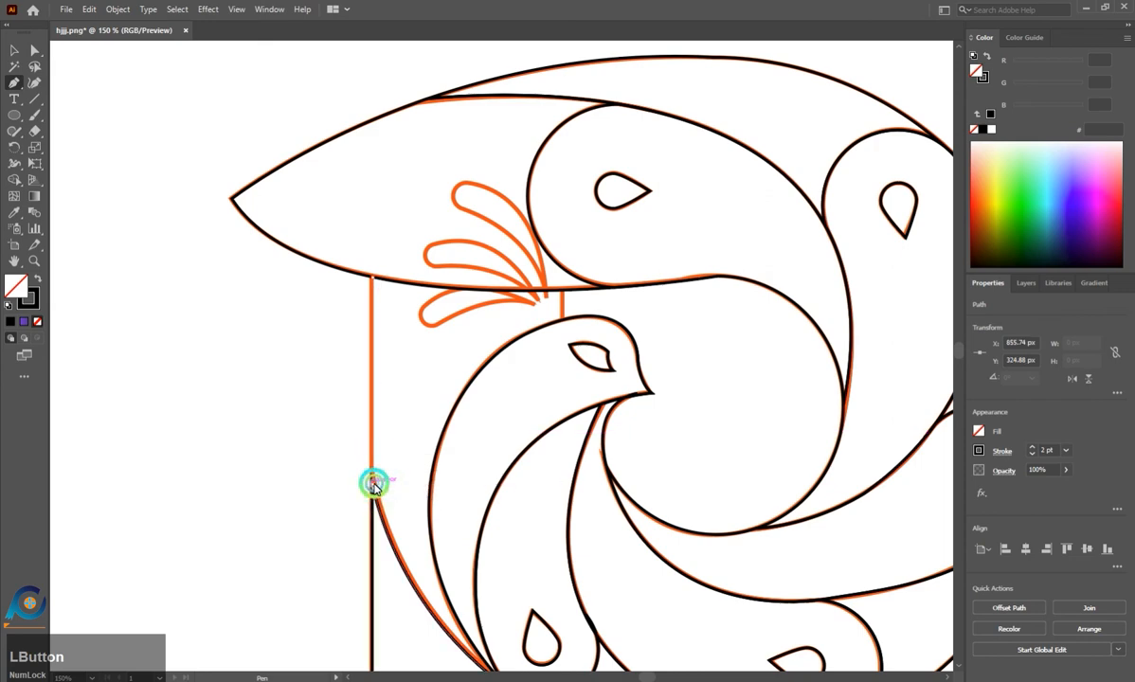
# Draw the short vertical line joining the underside of the top feather to the top of the peacock's head.
pyautogui.click(562, 295)
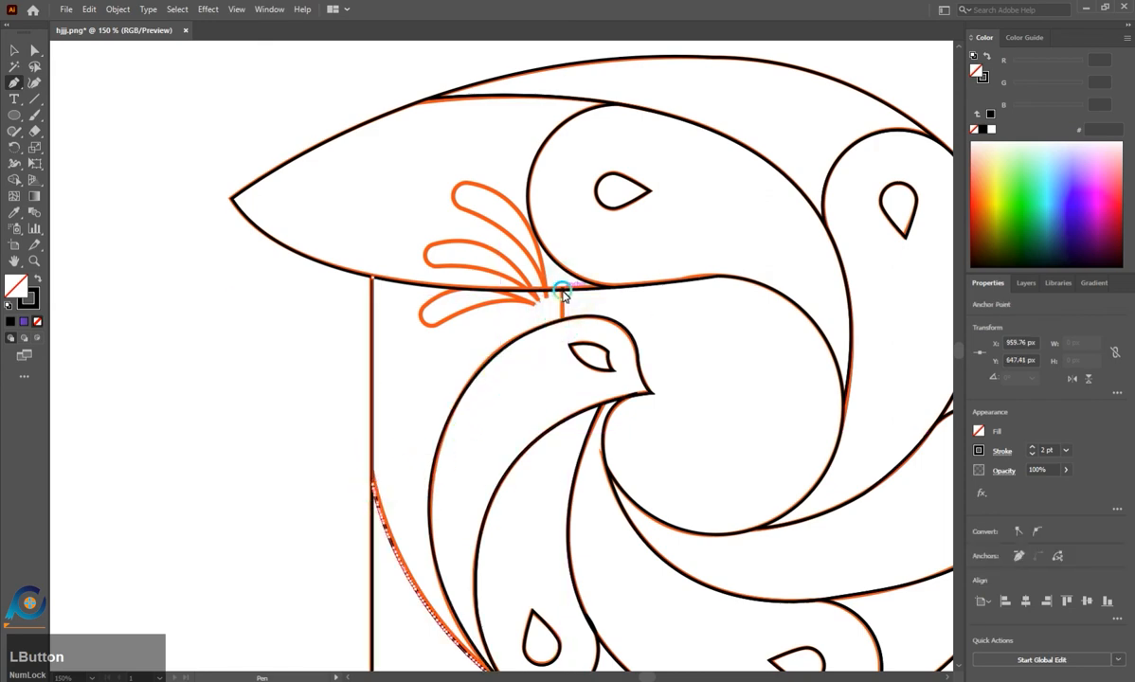
pyautogui.click(562, 317)
pyautogui.click(595, 342)
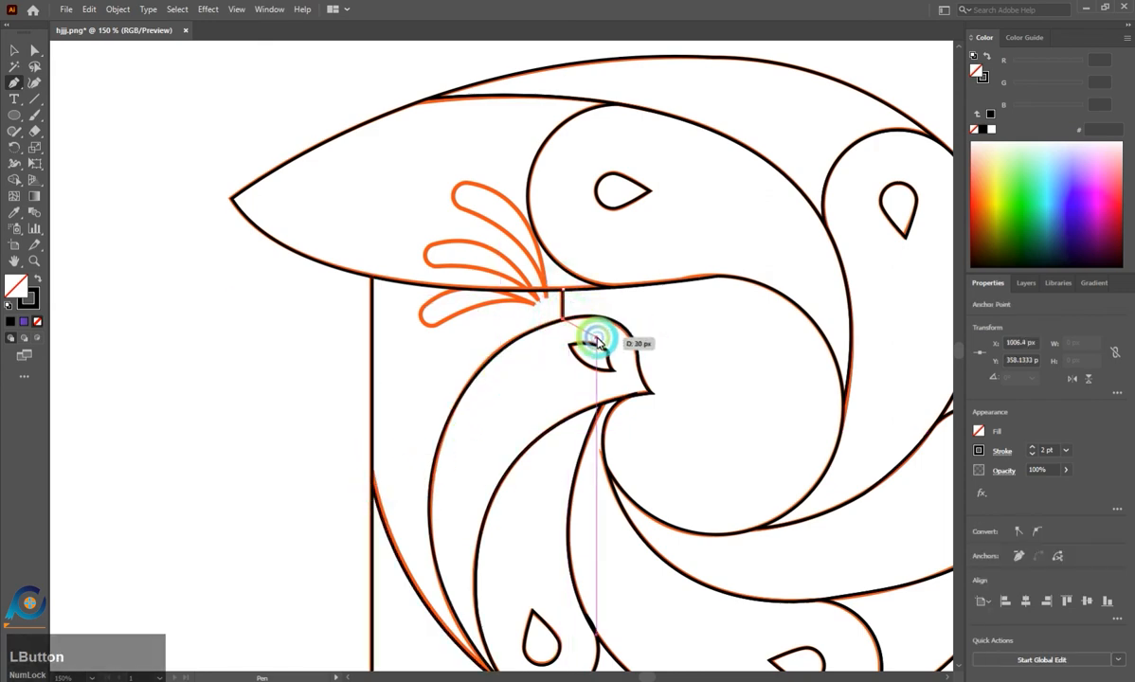
# Trace the lowest plume of the head crest as a closed curved path with the Pen tool.
pyautogui.press('Escape')
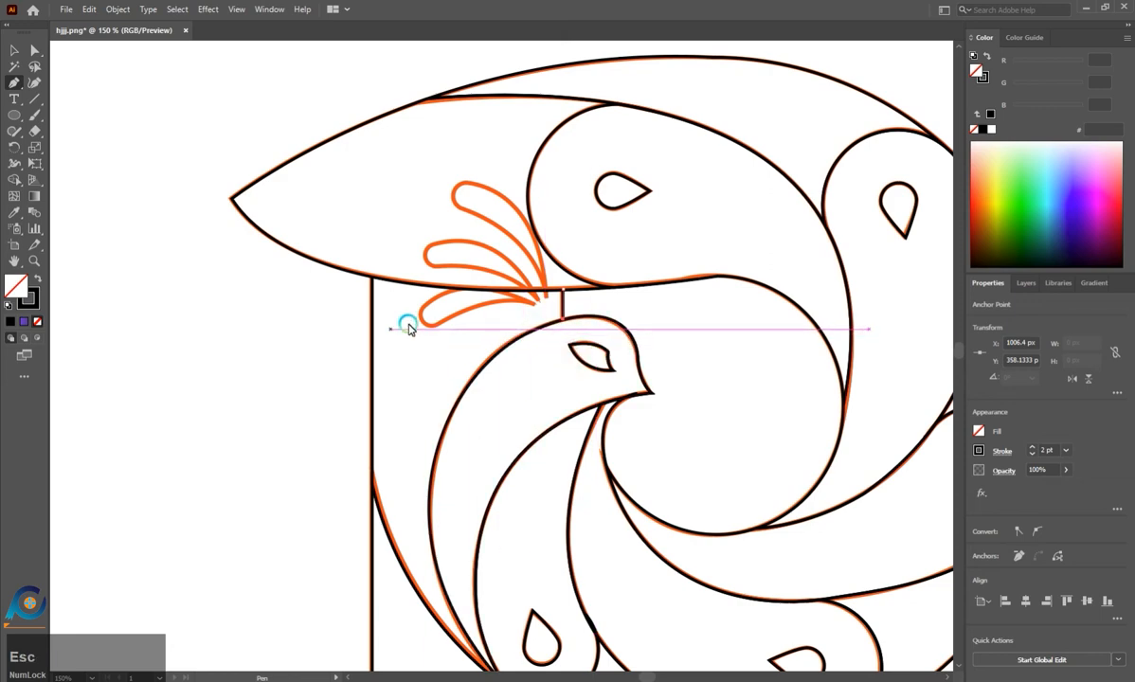
pyautogui.scroll(-1, 478, 312)
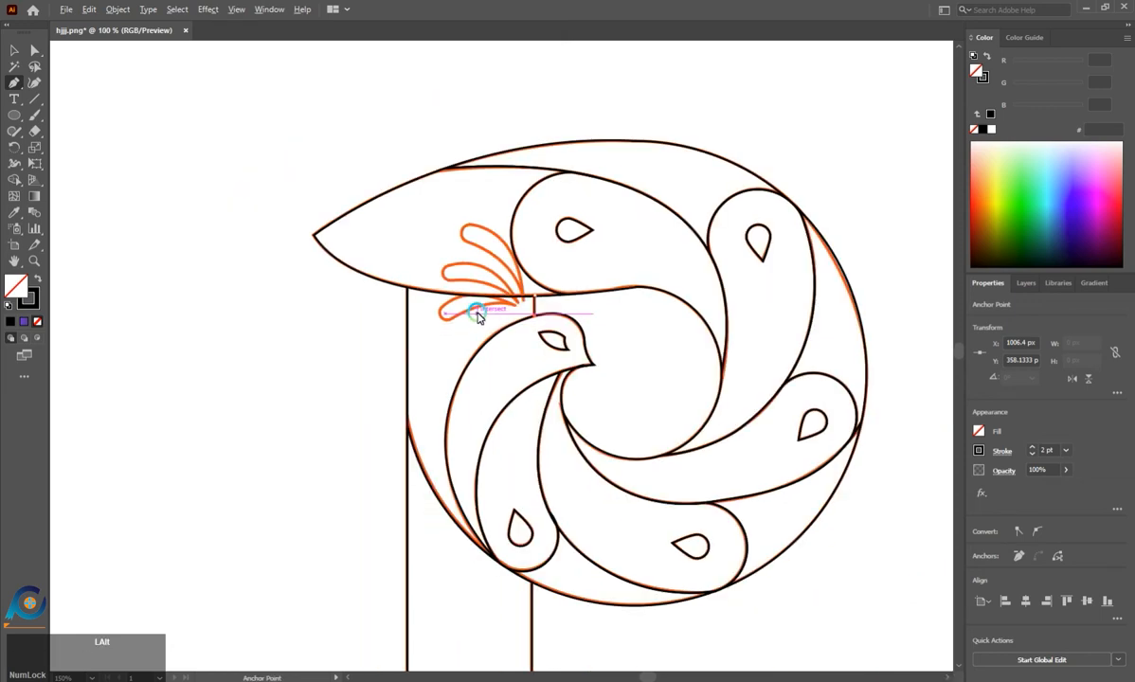
pyautogui.scroll(-1, 523, 284)
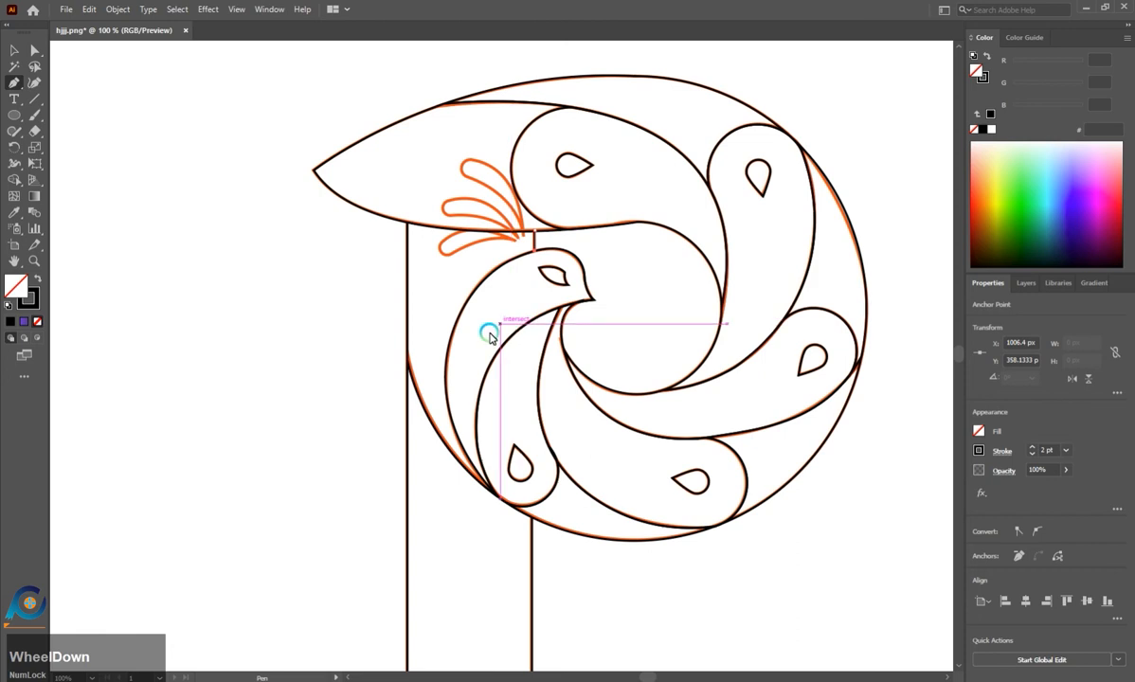
pyautogui.scroll(1, 523, 431)
pyautogui.scroll(1, 523, 431)
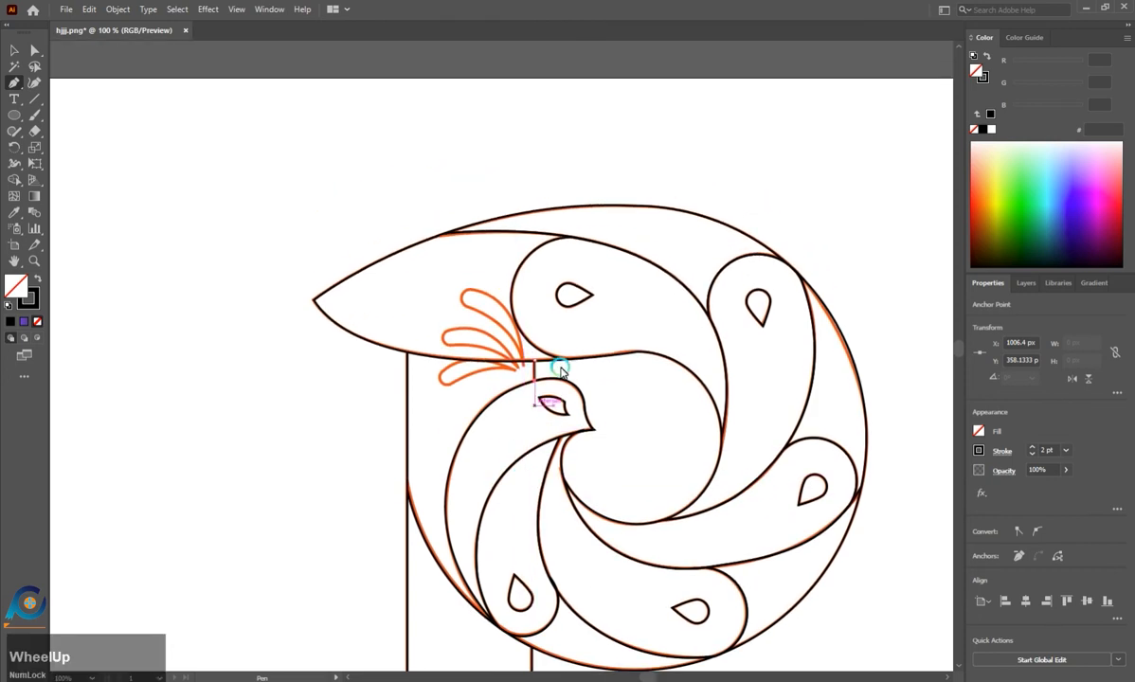
pyautogui.scroll(1, 519, 314)
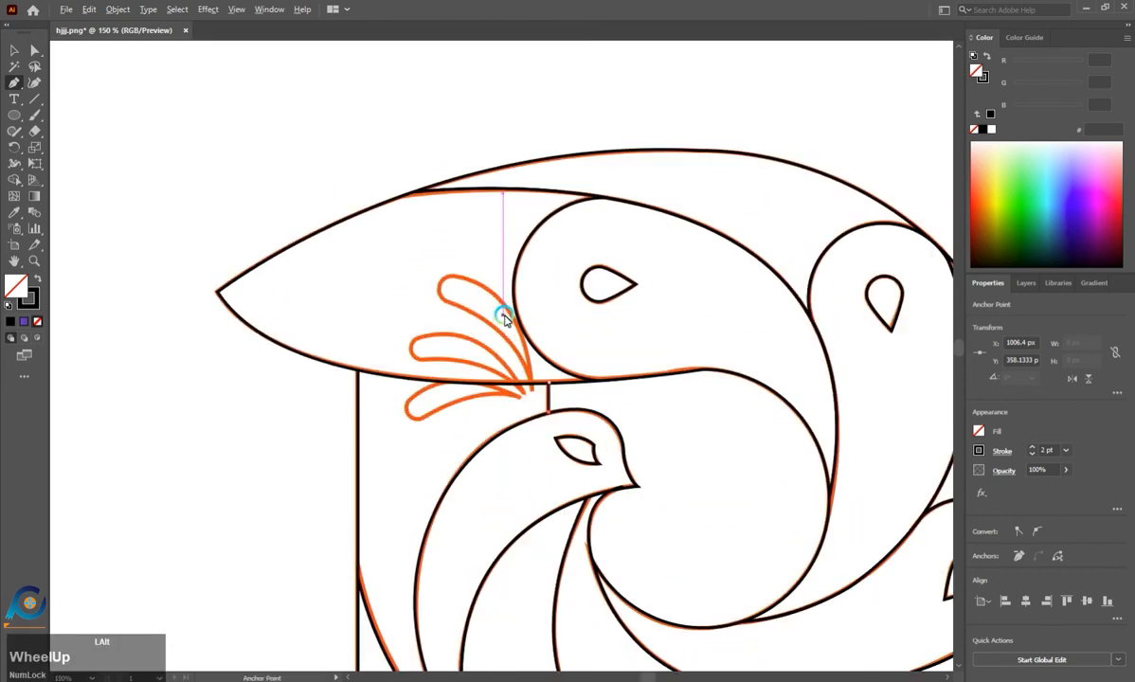
pyautogui.click(520, 397)
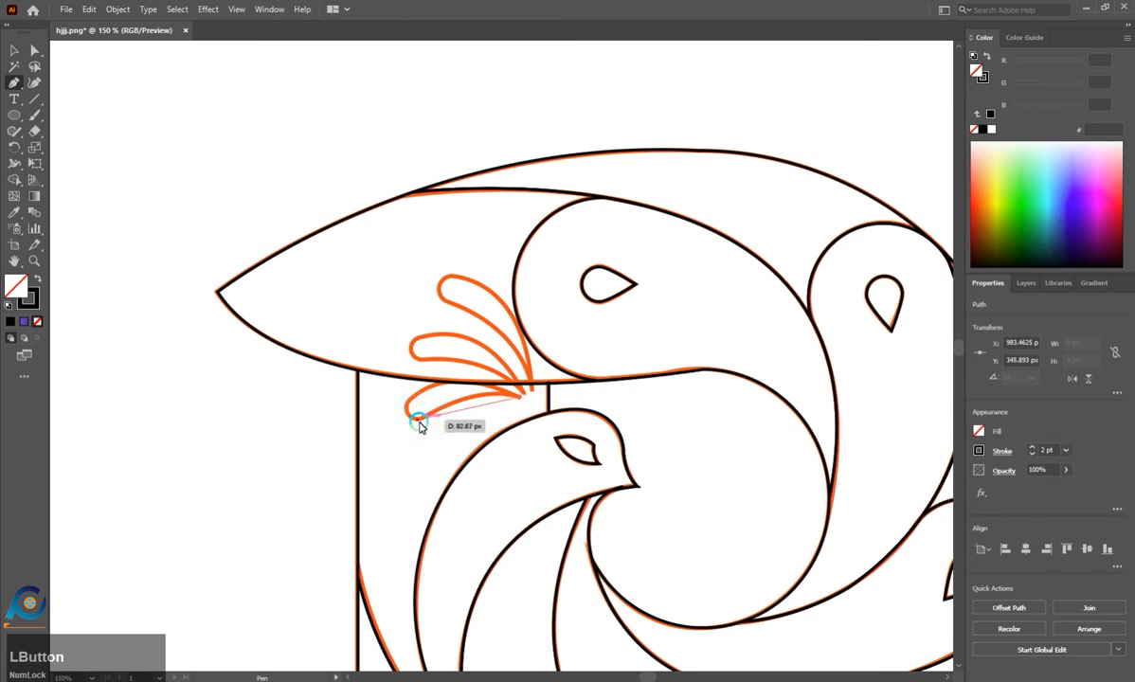
pyautogui.moveTo(418, 421); pyautogui.dragTo(394, 445)
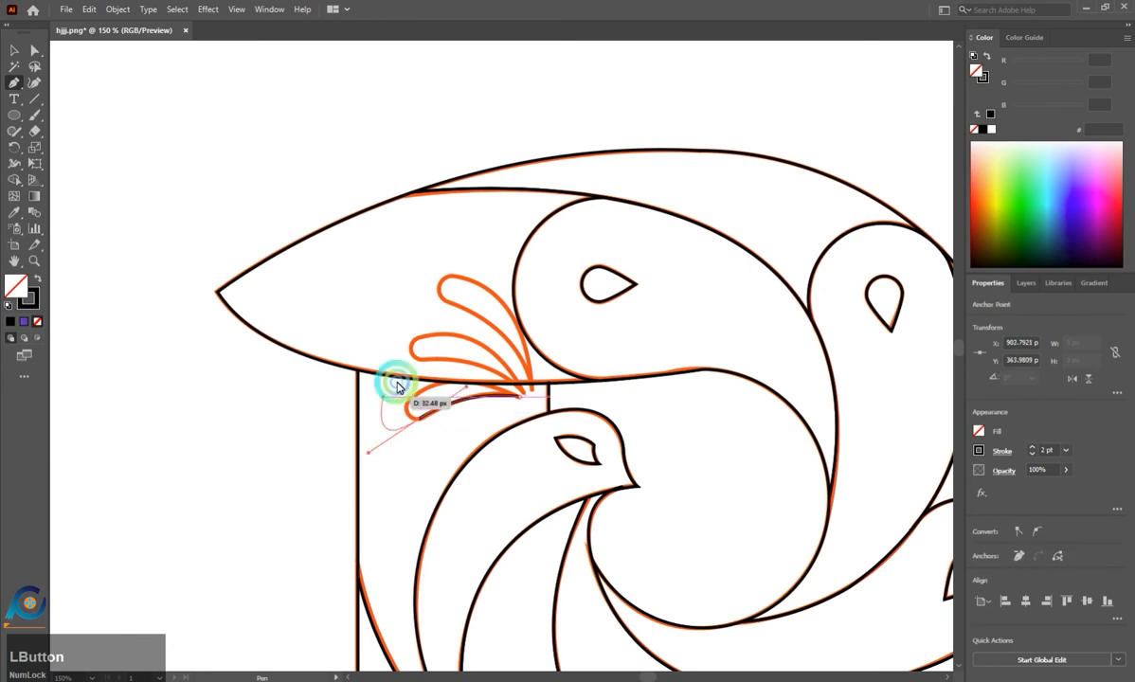
pyautogui.click(417, 423)
pyautogui.scroll(3, 414, 414)
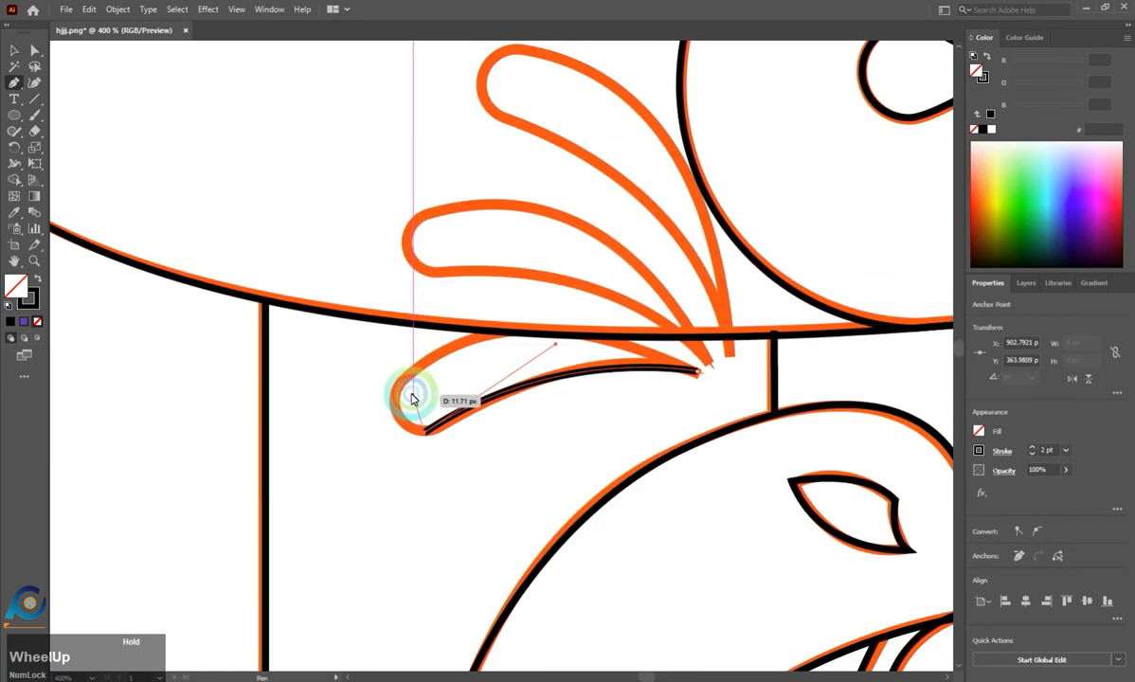
pyautogui.moveTo(398, 383); pyautogui.dragTo(406, 331)
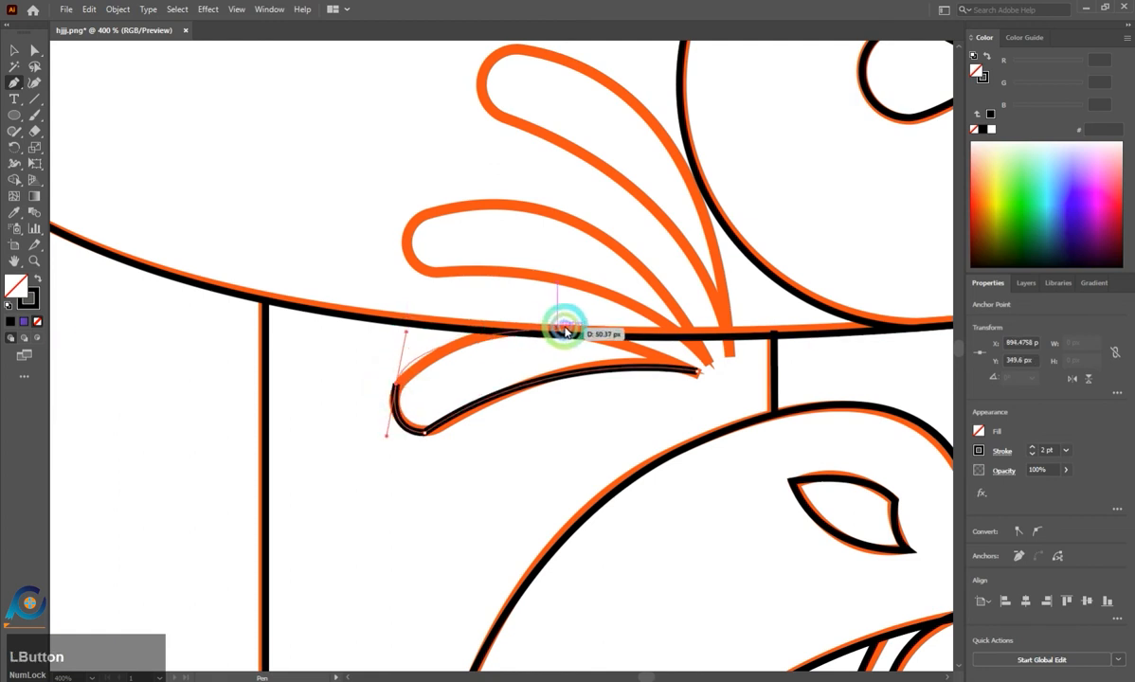
pyautogui.moveTo(700, 372); pyautogui.dragTo(799, 447)
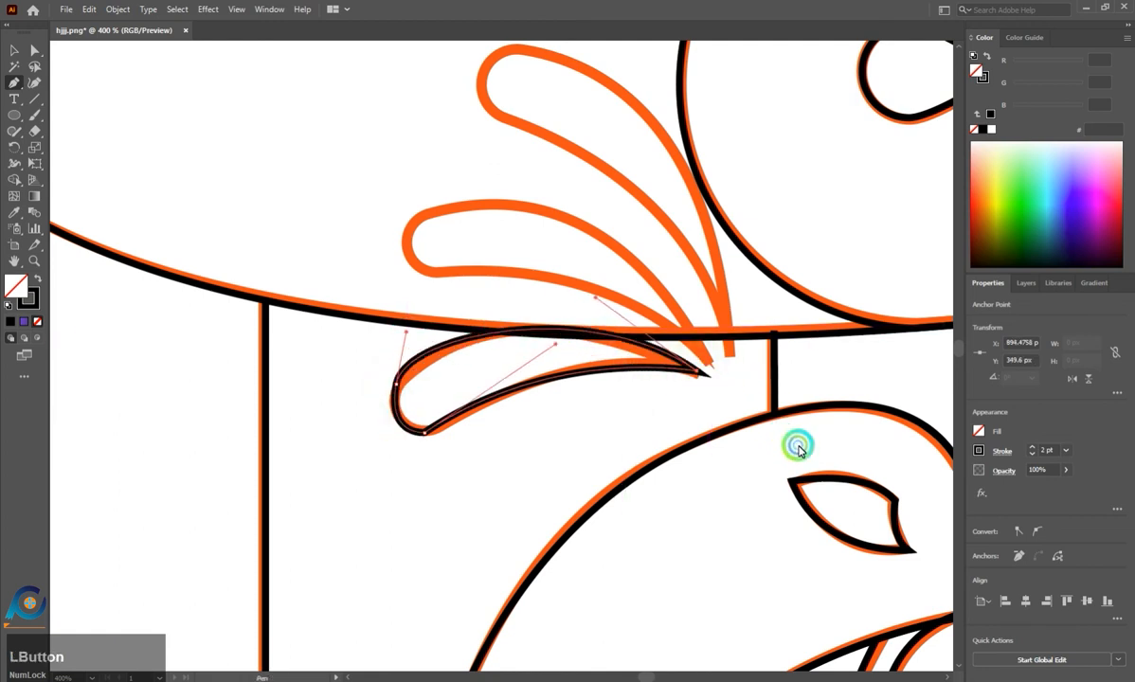
# Trace the middle crest plume as a closed curved path that tapers to a point above the peacock's head.
pyautogui.click(706, 365)
pyautogui.moveTo(437, 277)
pyautogui.mouseDown()
pyautogui.moveTo(350, 302)
pyautogui.moveTo(276, 304)
pyautogui.mouseUp()
pyautogui.click(440, 274)
pyautogui.moveTo(424, 213); pyautogui.dragTo(467, 168)
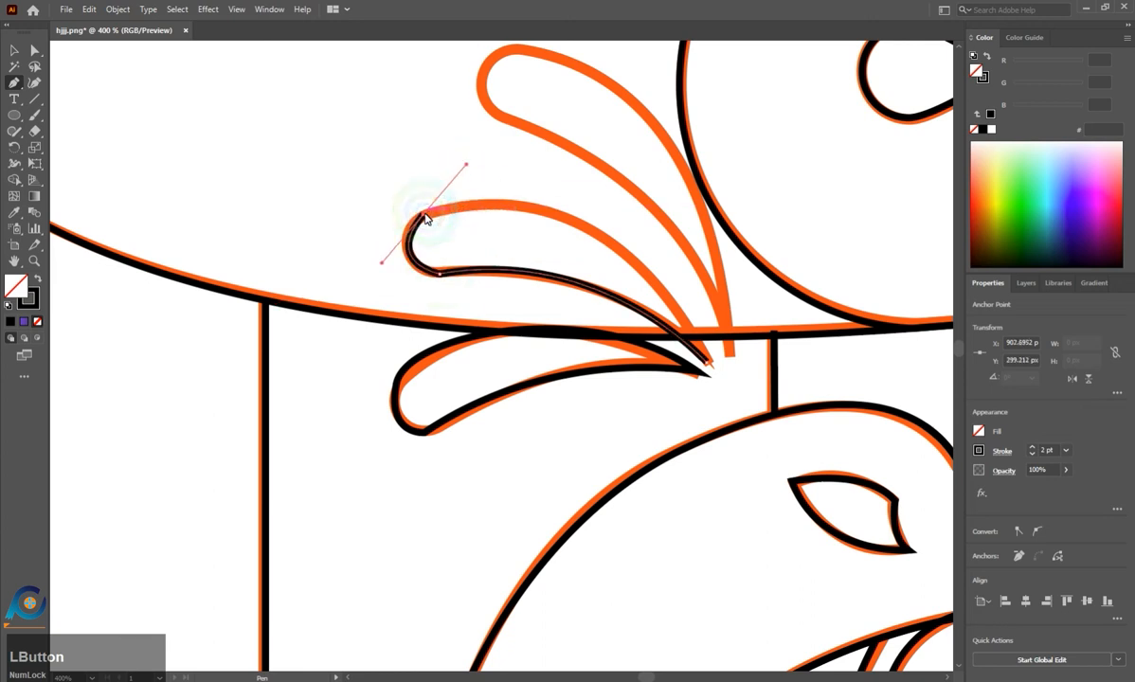
pyautogui.click(425, 217)
pyautogui.moveTo(707, 362)
pyautogui.mouseDown()
pyautogui.moveTo(760, 527)
pyautogui.moveTo(796, 570)
pyautogui.moveTo(807, 450)
pyautogui.moveTo(783, 382)
pyautogui.mouseUp()
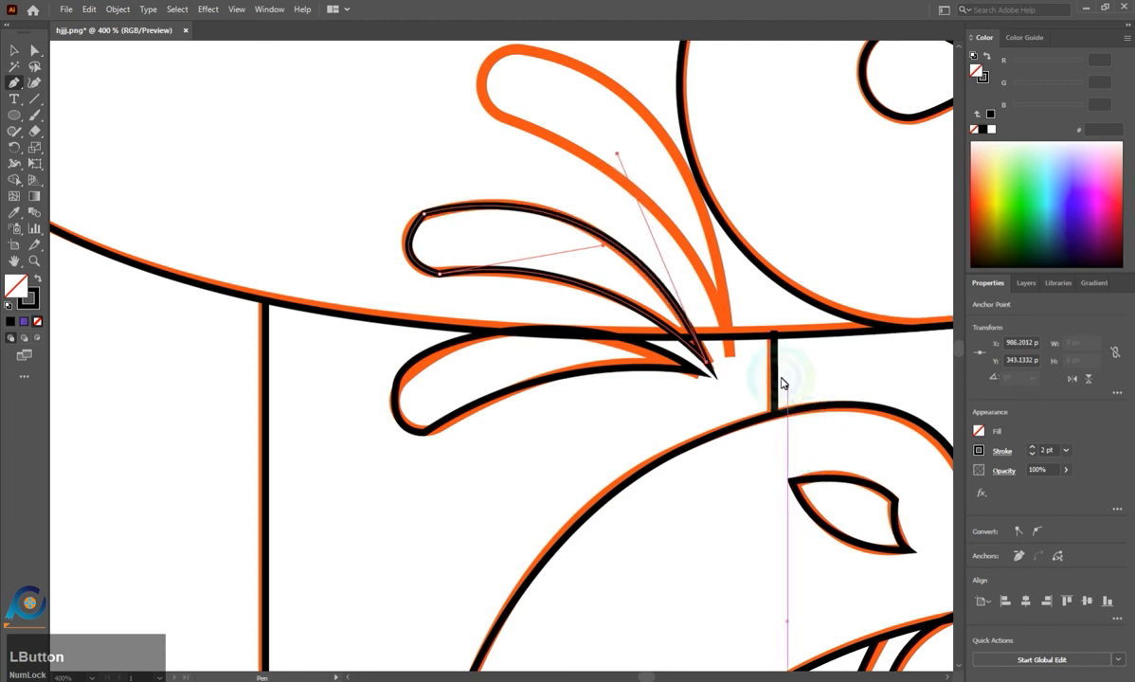
# Trace the uppermost crest plume as a closed curved path, redoing the anchor at its outer end to fit the sketch.
pyautogui.click(730, 352)
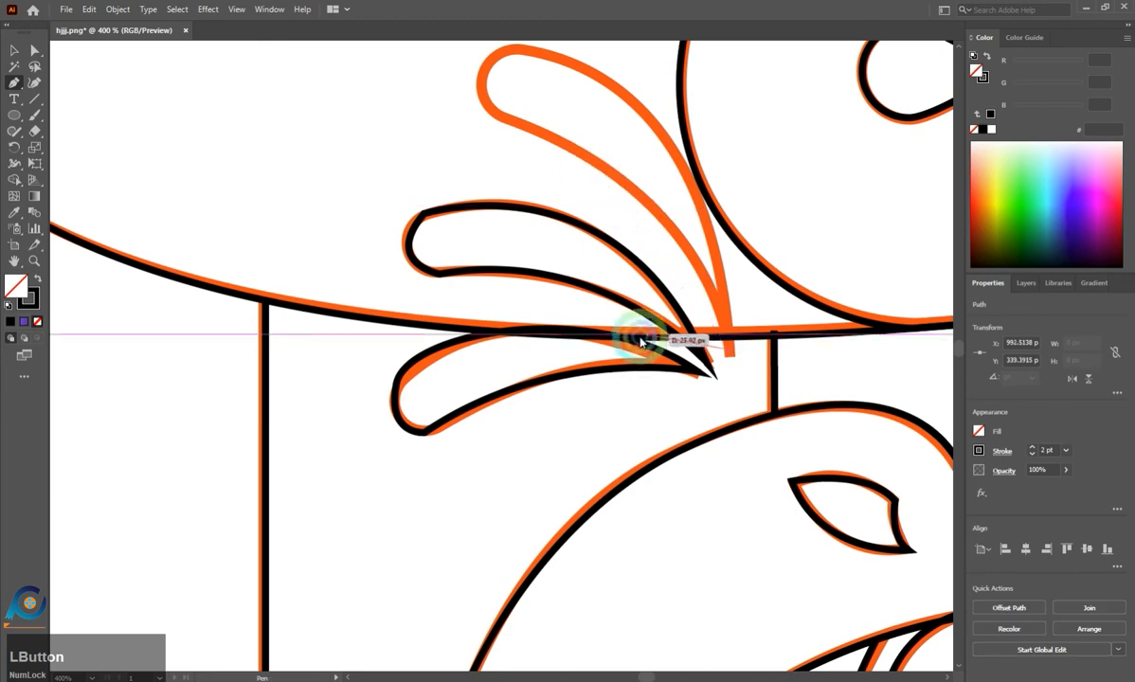
pyautogui.keyDown('alt'); pyautogui.scroll(-2, 636, 337); pyautogui.keyUp('alt')
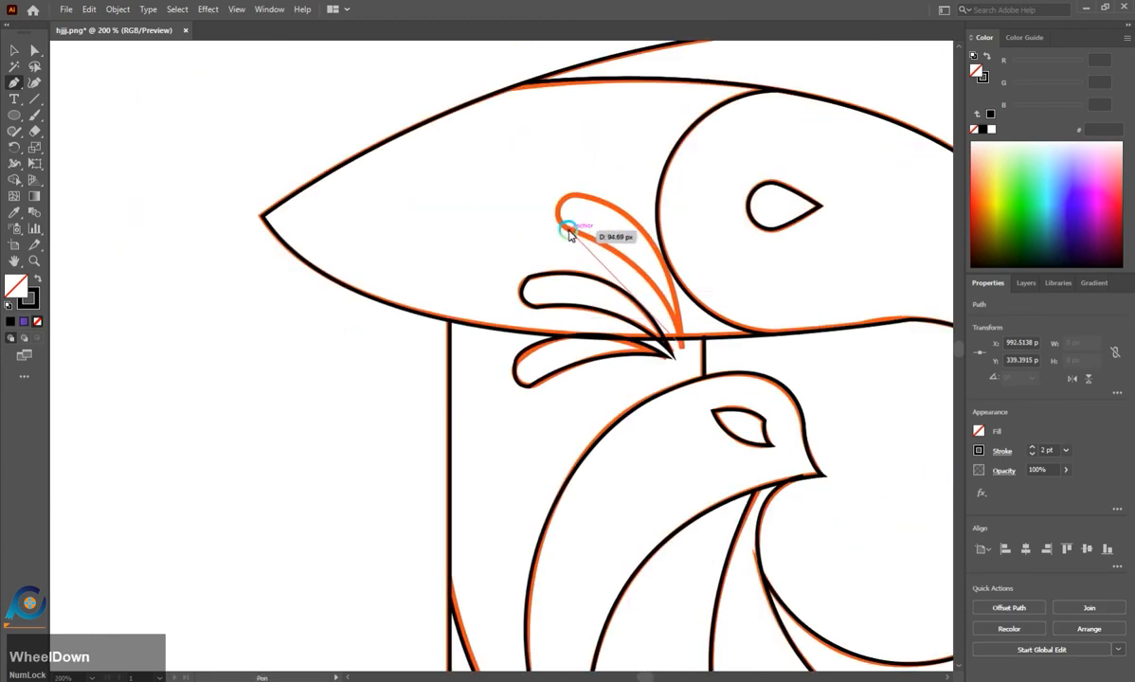
pyautogui.moveTo(567, 229); pyautogui.dragTo(456, 192)
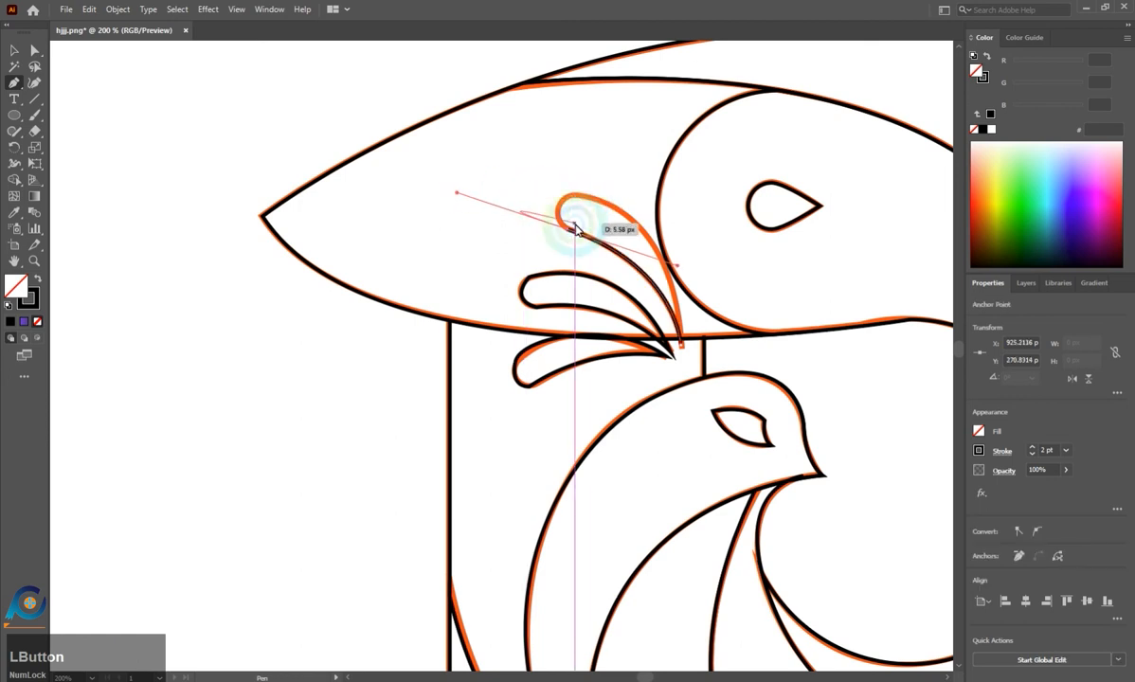
pyautogui.click(568, 229)
pyautogui.click(587, 186)
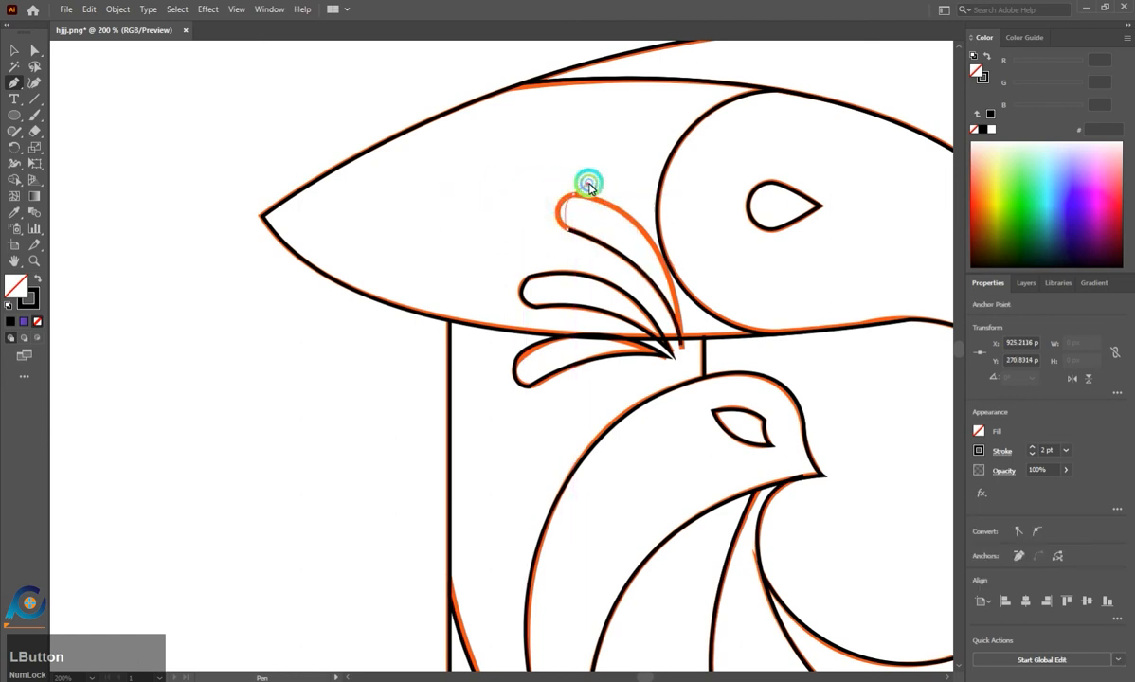
pyautogui.moveTo(609, 184)
pyautogui.mouseDown()
pyautogui.moveTo(596, 195)
pyautogui.moveTo(612, 189)
pyautogui.moveTo(599, 177)
pyautogui.mouseUp()
pyautogui.hotkey('ctrl', 'z')
pyautogui.click(574, 197)
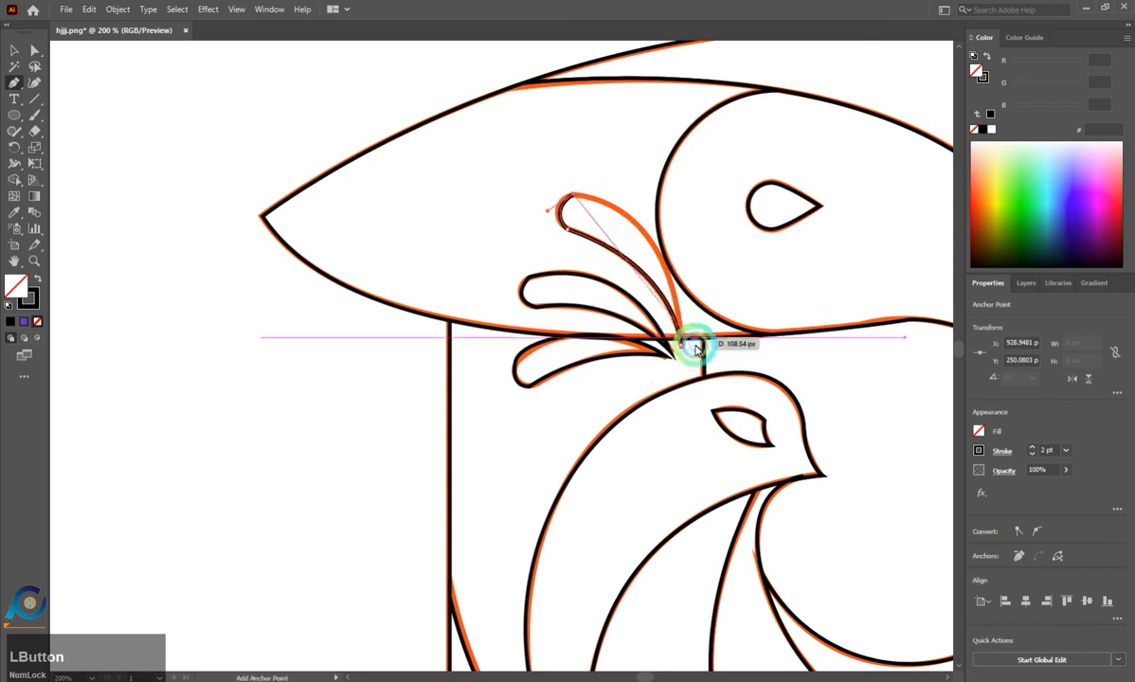
pyautogui.moveTo(682, 353); pyautogui.dragTo(687, 474)
# Round the corners at the blunt outer ends of the uppermost and middle crest plumes, the middle one by about 12 px.
pyautogui.scroll(2, 623, 232)
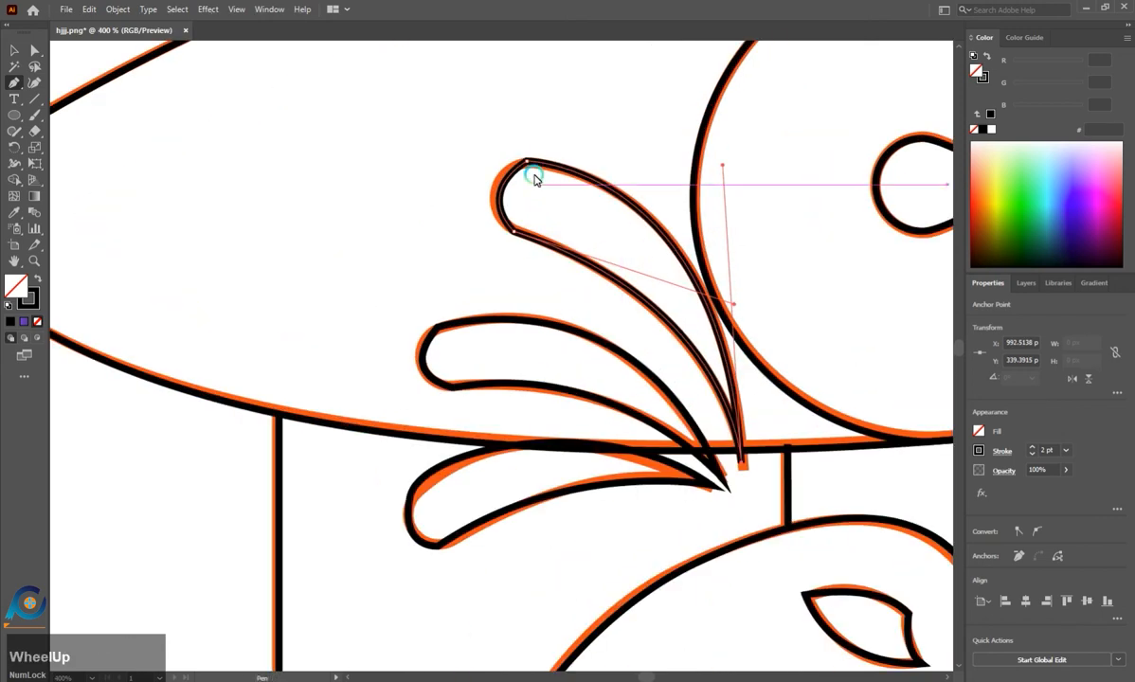
pyautogui.keyDown('ctrl'); pyautogui.click(574, 197); pyautogui.keyUp('ctrl')
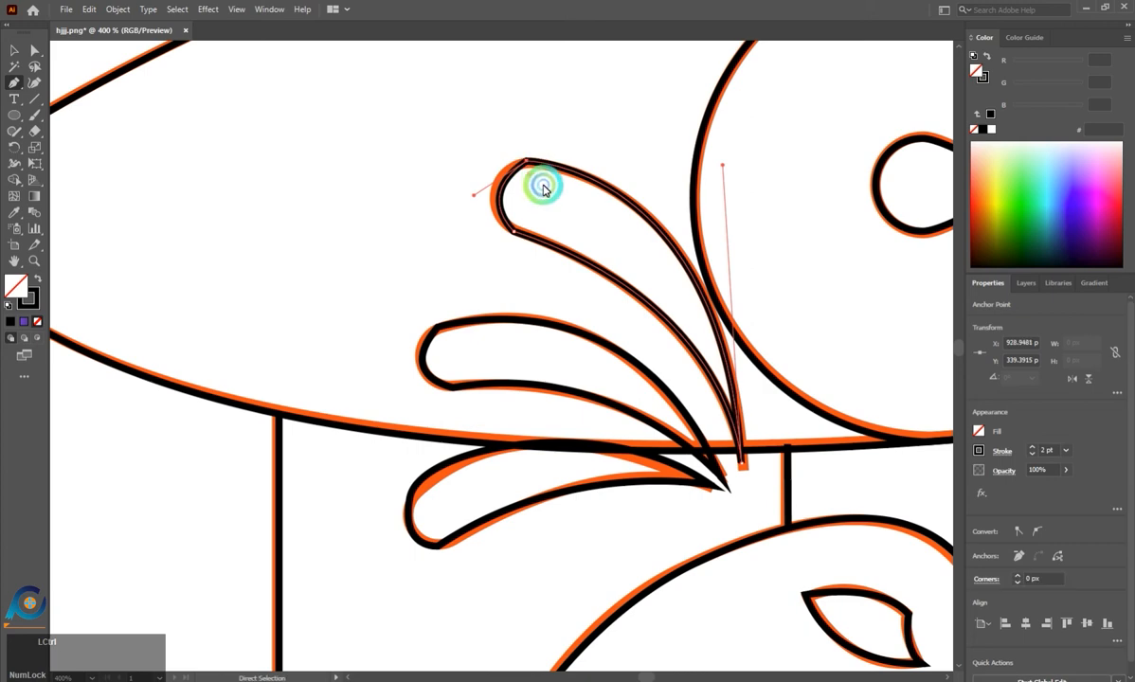
pyautogui.keyDown('ctrl'); pyautogui.click(514, 230); pyautogui.keyUp('ctrl')
pyautogui.moveTo(524, 219); pyautogui.dragTo(553, 166)
pyautogui.keyDown('ctrl'); pyautogui.click(436, 328); pyautogui.keyUp('ctrl')
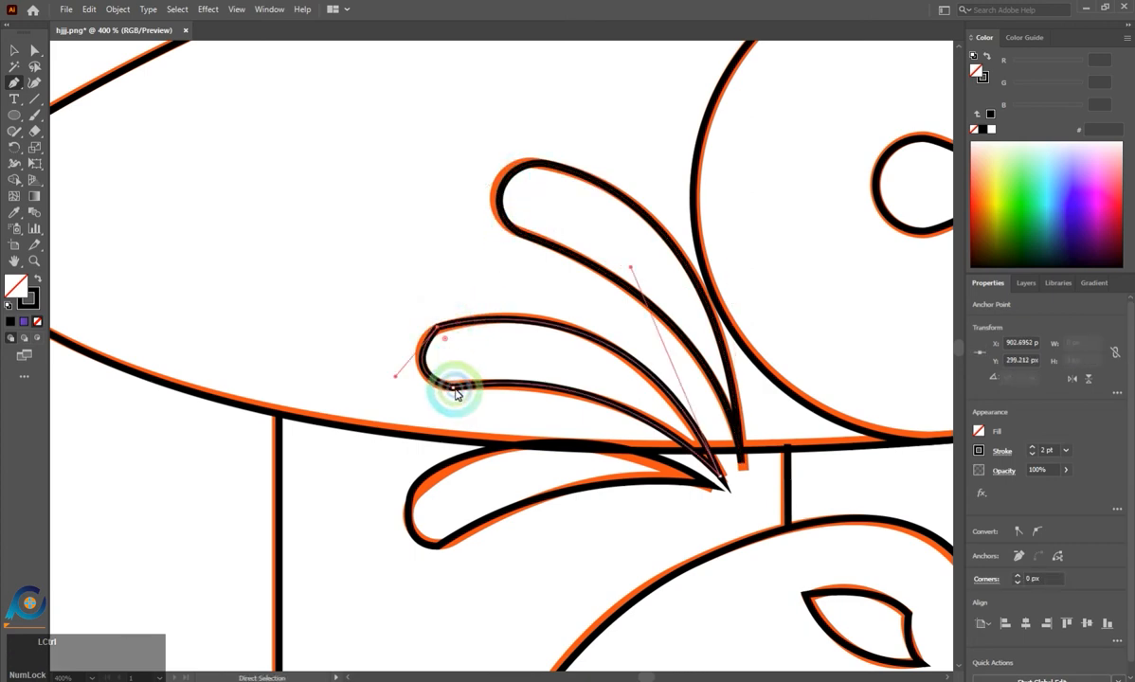
pyautogui.keyDown('ctrl'); pyautogui.click(453, 388); pyautogui.keyUp('ctrl')
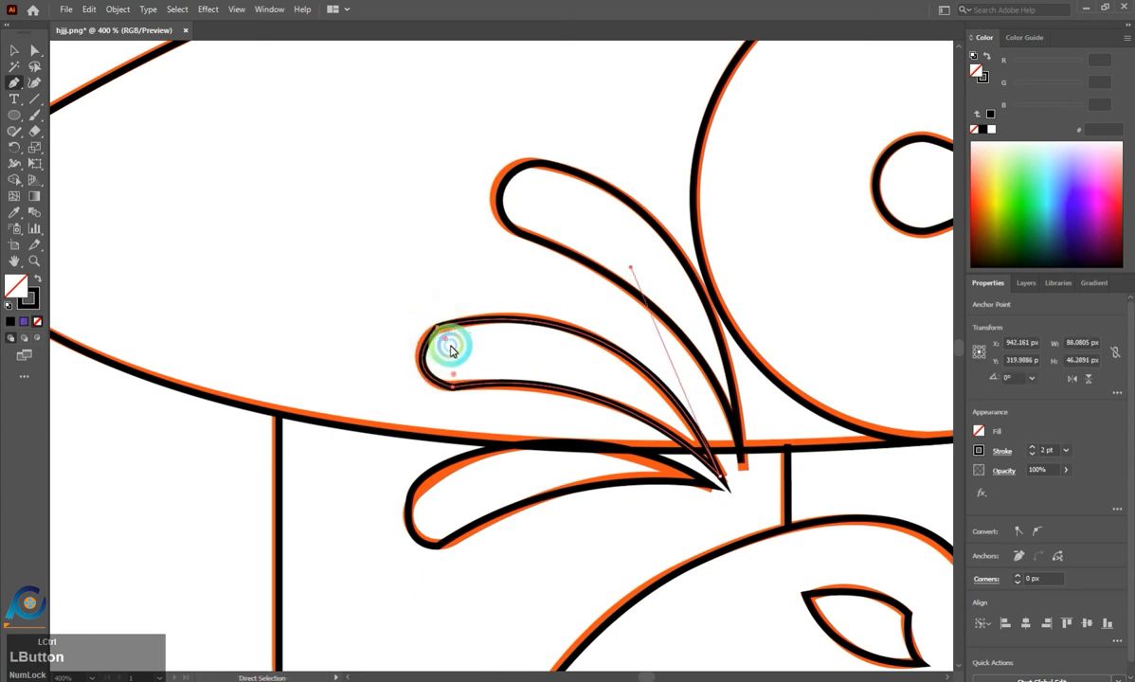
pyautogui.moveTo(443, 342); pyautogui.dragTo(587, 360)
# Round the corners at the blunt outer end of the lowest crest plume and deselect the paths.
pyautogui.click(426, 491)
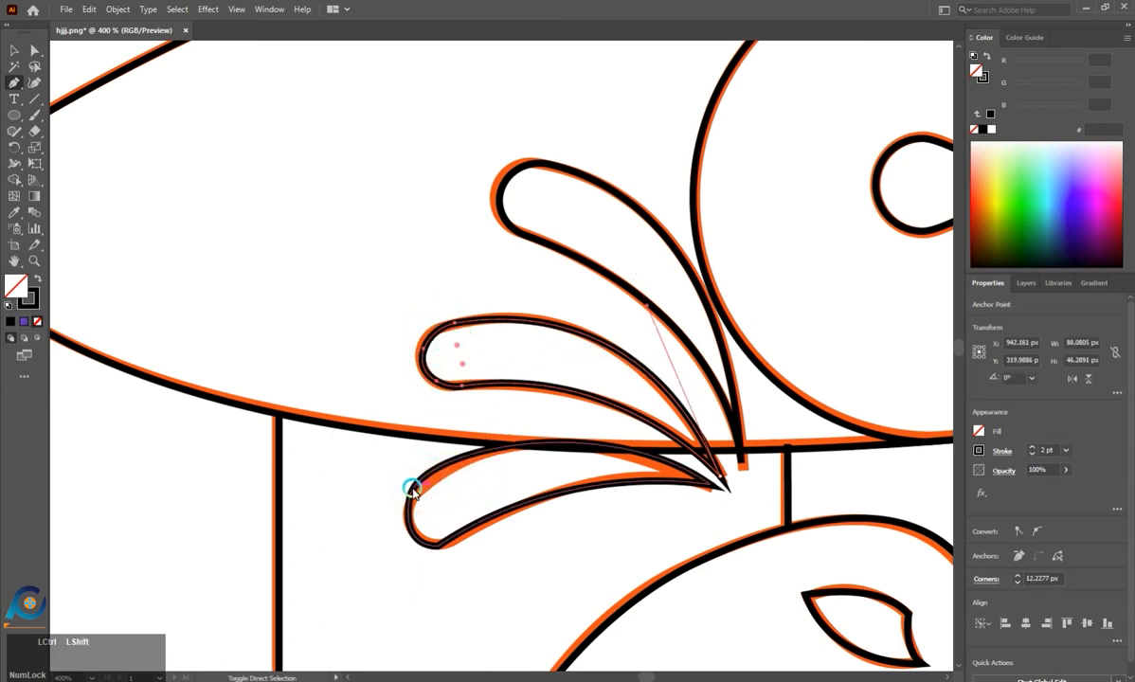
pyautogui.keyDown('ctrl'); pyautogui.keyDown('shift'); pyautogui.click(410, 497); pyautogui.keyUp('shift'); pyautogui.keyUp('ctrl')
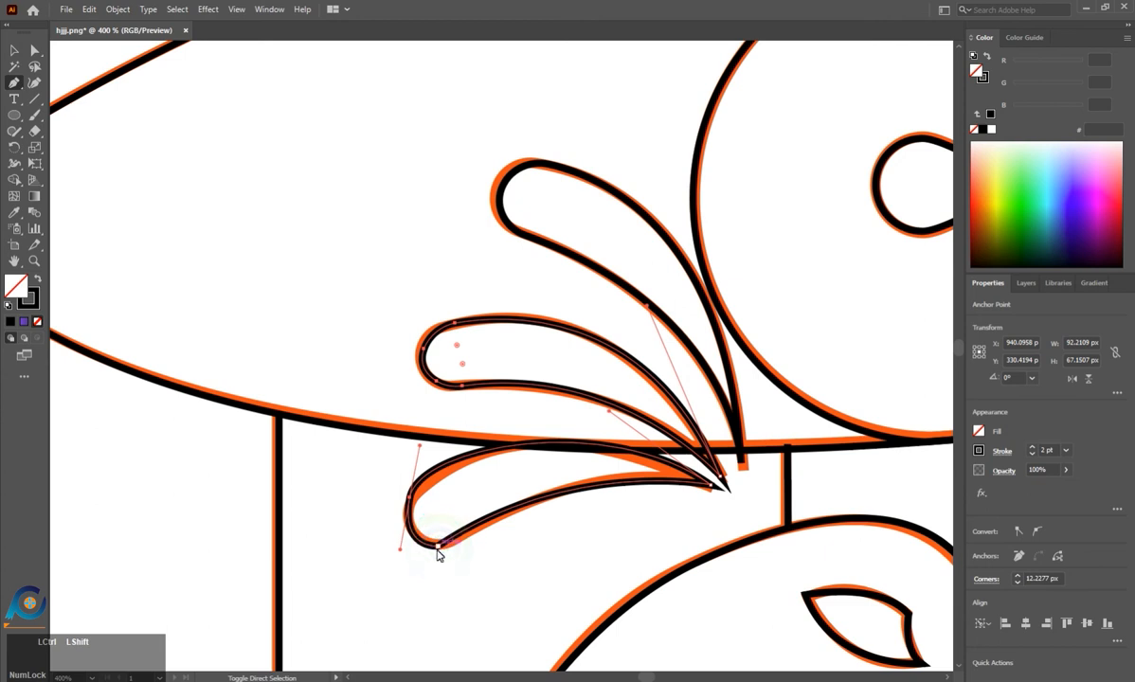
pyautogui.press('ctrl')
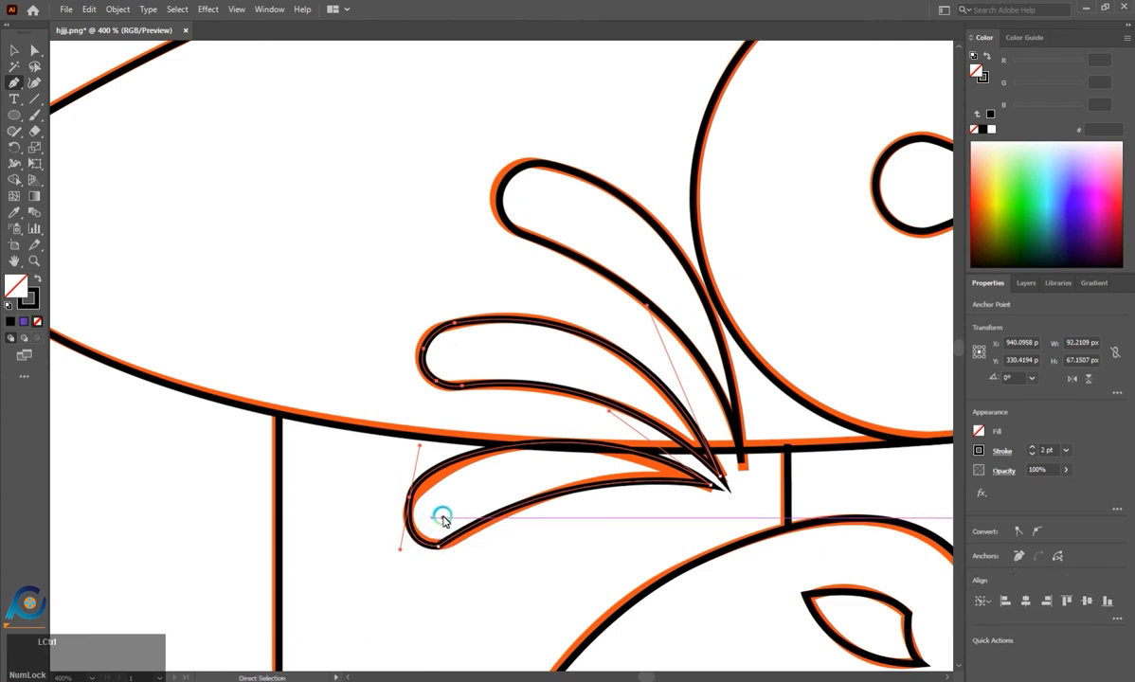
pyautogui.keyDown('ctrl'); pyautogui.click(425, 513); pyautogui.keyUp('ctrl')
pyautogui.keyDown('ctrl'); pyautogui.click(412, 497); pyautogui.keyUp('ctrl')
pyautogui.keyDown('ctrl'); pyautogui.click(438, 536); pyautogui.keyUp('ctrl')
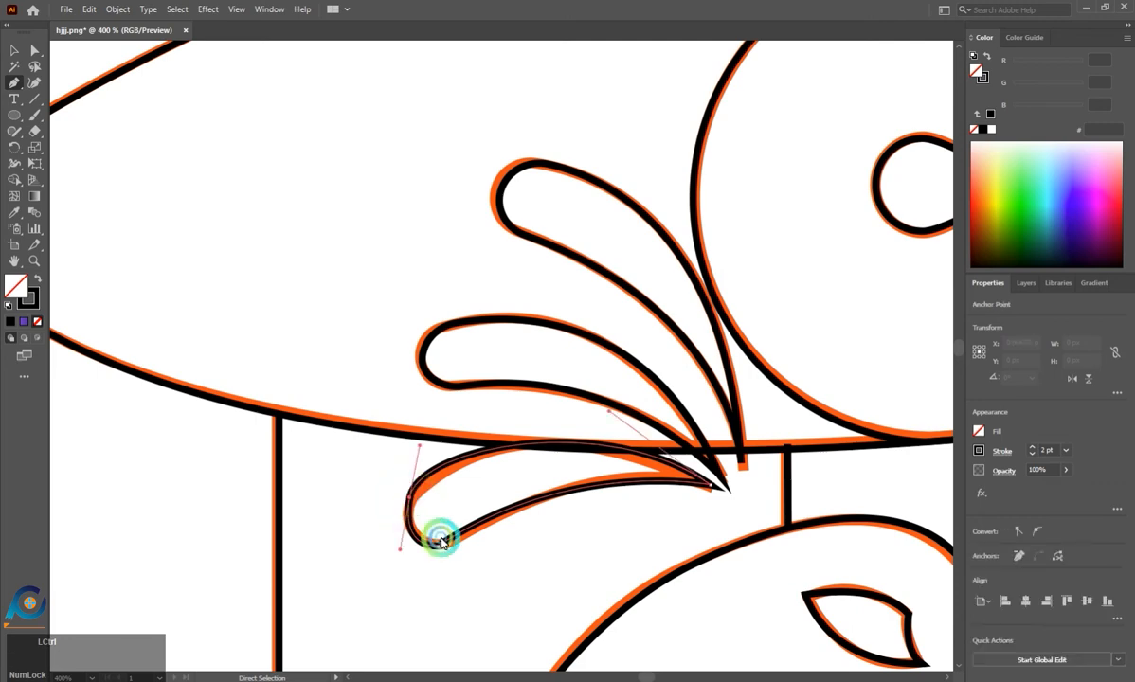
pyautogui.moveTo(435, 535); pyautogui.dragTo(388, 469)
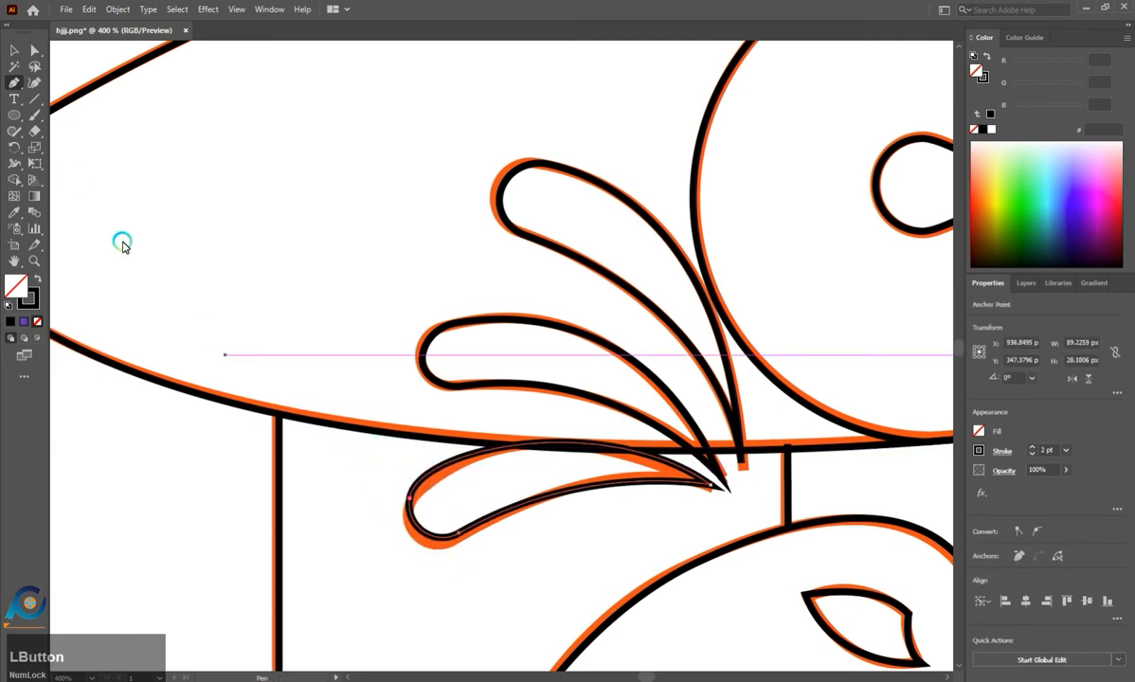
pyautogui.click(14, 50)
pyautogui.click(316, 275)
# Select the whole traced drawing and try the Shape Builder tool on the area between the stem edge and the peacock's neck.
pyautogui.scroll(-5, 315, 275)
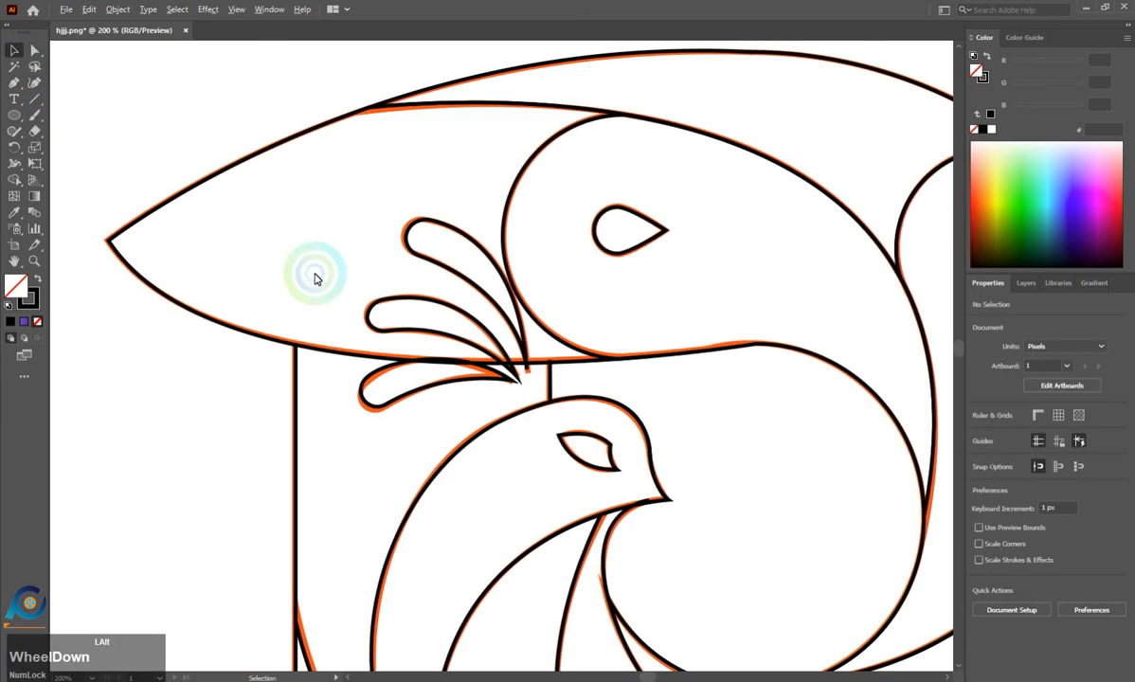
pyautogui.scroll(1, 648, 416)
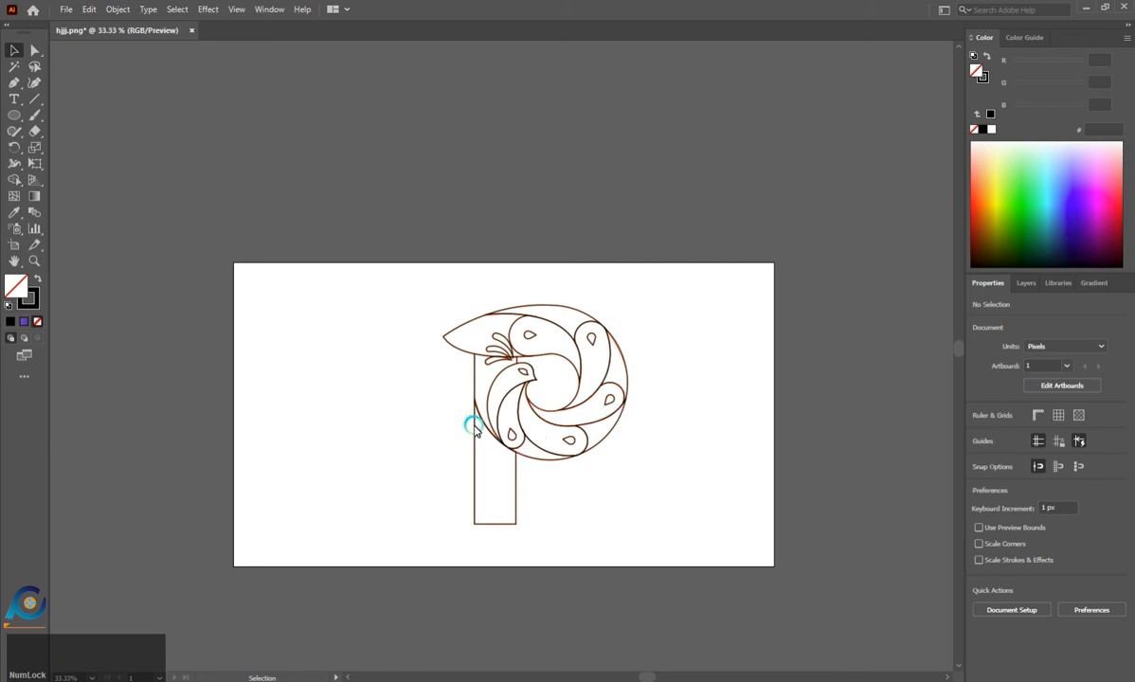
pyautogui.moveTo(400, 289); pyautogui.dragTo(657, 528)
pyautogui.scroll(2, 526, 445)
pyautogui.scroll(-1, 524, 434)
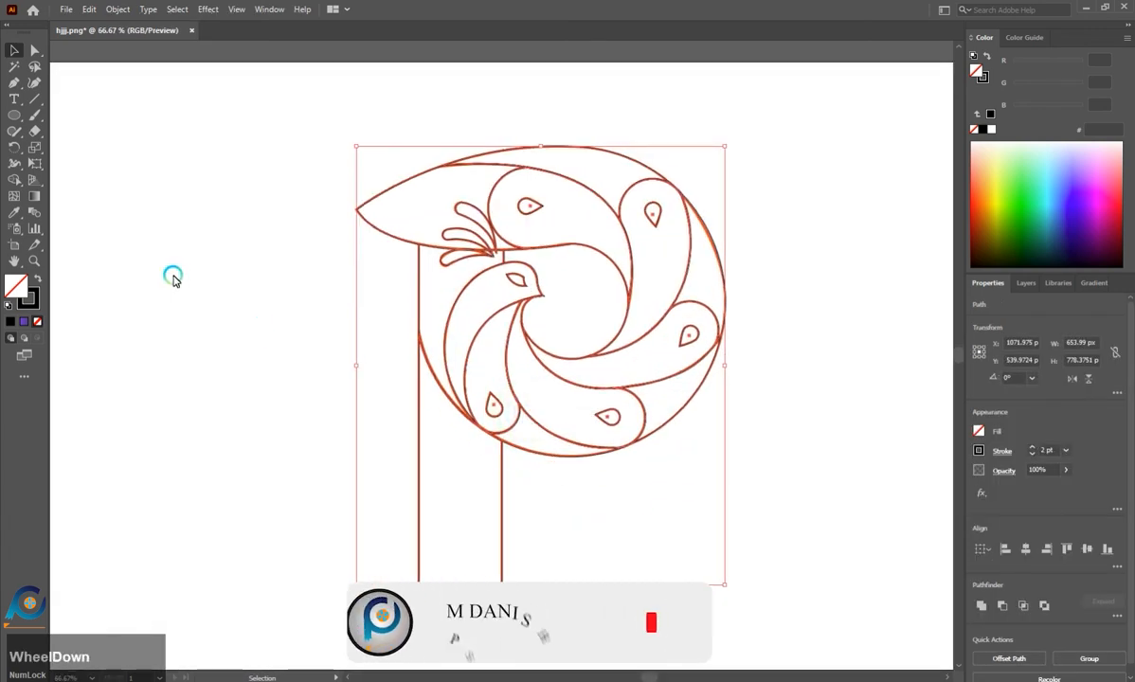
pyautogui.click(13, 182)
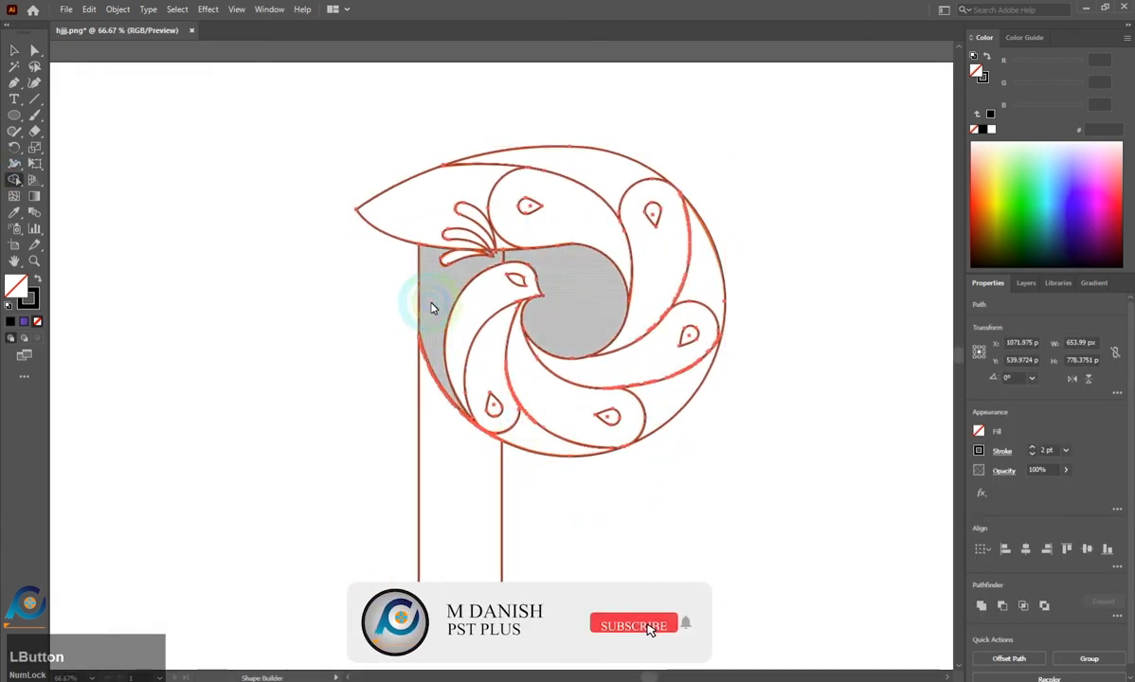
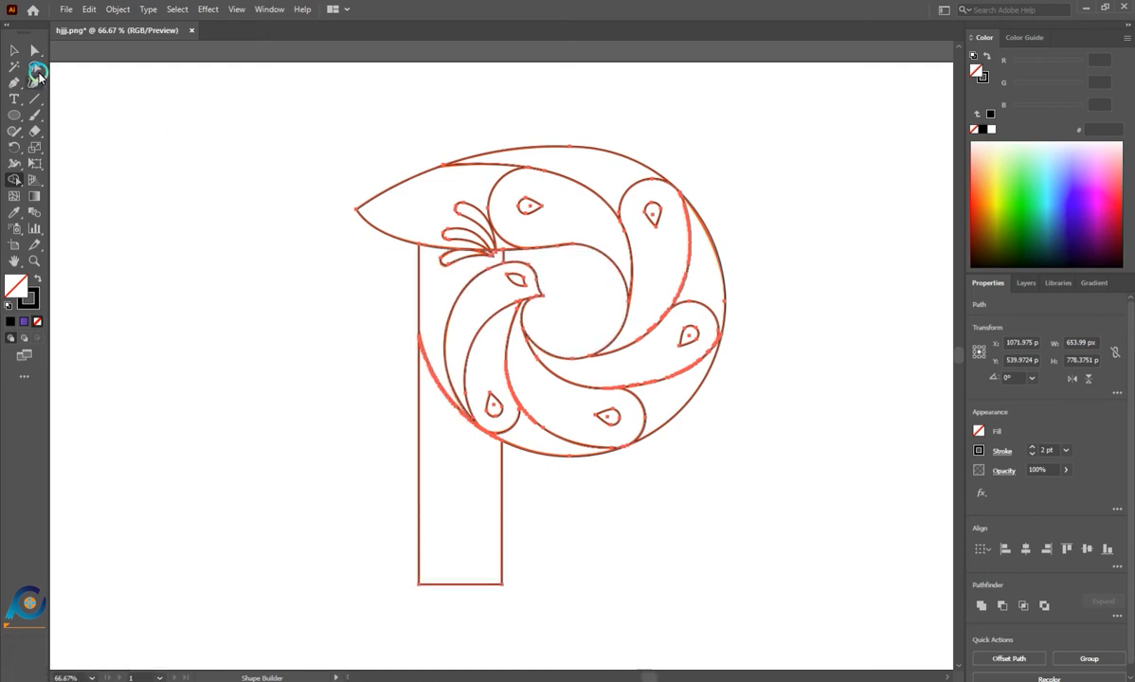
# Adjust the ends of the short line above the head and the stem edge's upper end so they meet the adjoining outlines.
pyautogui.click(34, 50)
pyautogui.click(166, 223)
pyautogui.scroll(3, 507, 248)
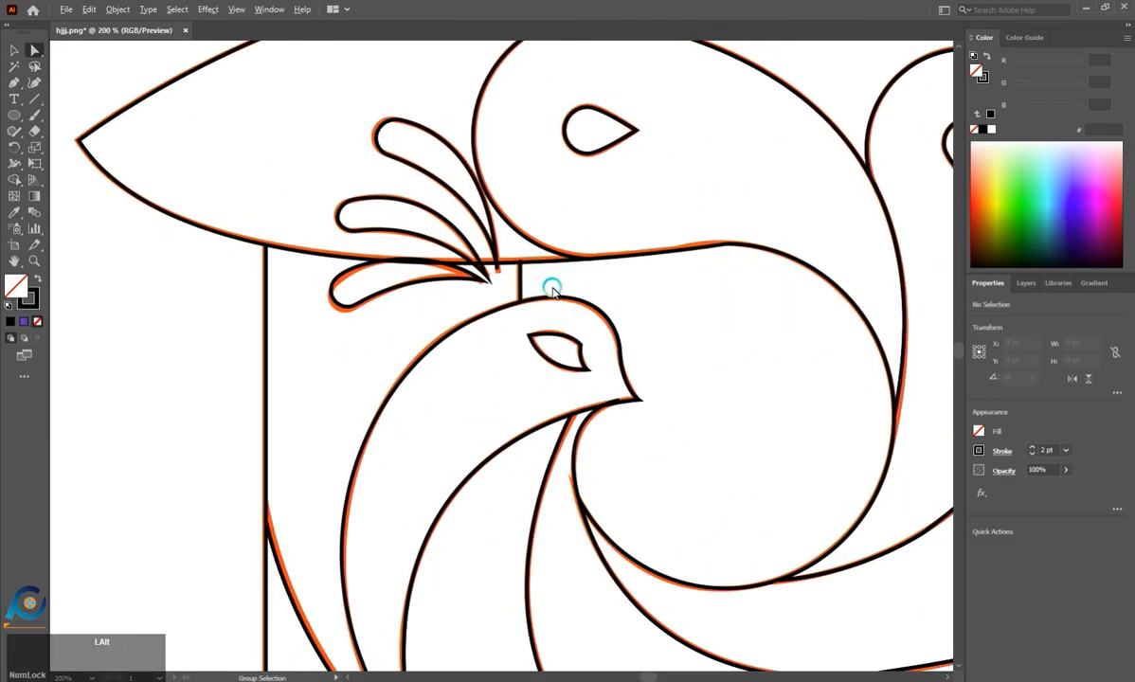
pyautogui.scroll(2, 552, 288)
pyautogui.moveTo(490, 320); pyautogui.dragTo(489, 242)
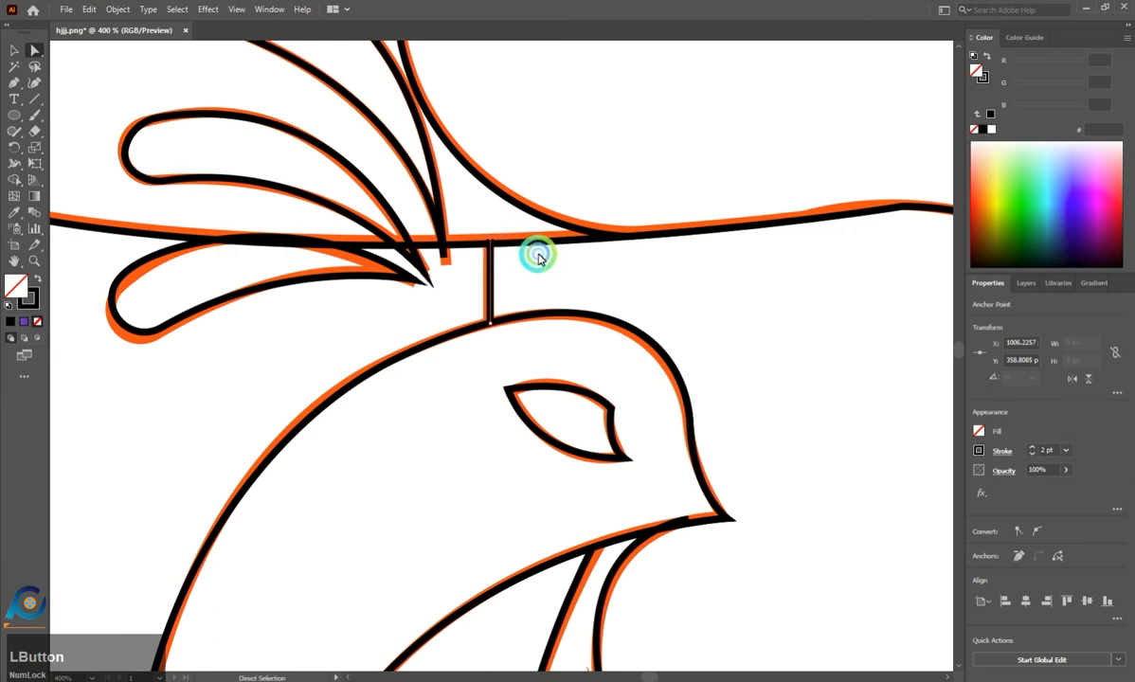
pyautogui.scroll(-2, 516, 272)
pyautogui.moveTo(243, 230); pyautogui.dragTo(244, 240)
# Select the whole traced drawing, turn the area between the stem edge and the peacock's neck into a shape with Shape Builder, and deselect.
pyautogui.hotkey('ctrl', 'a')
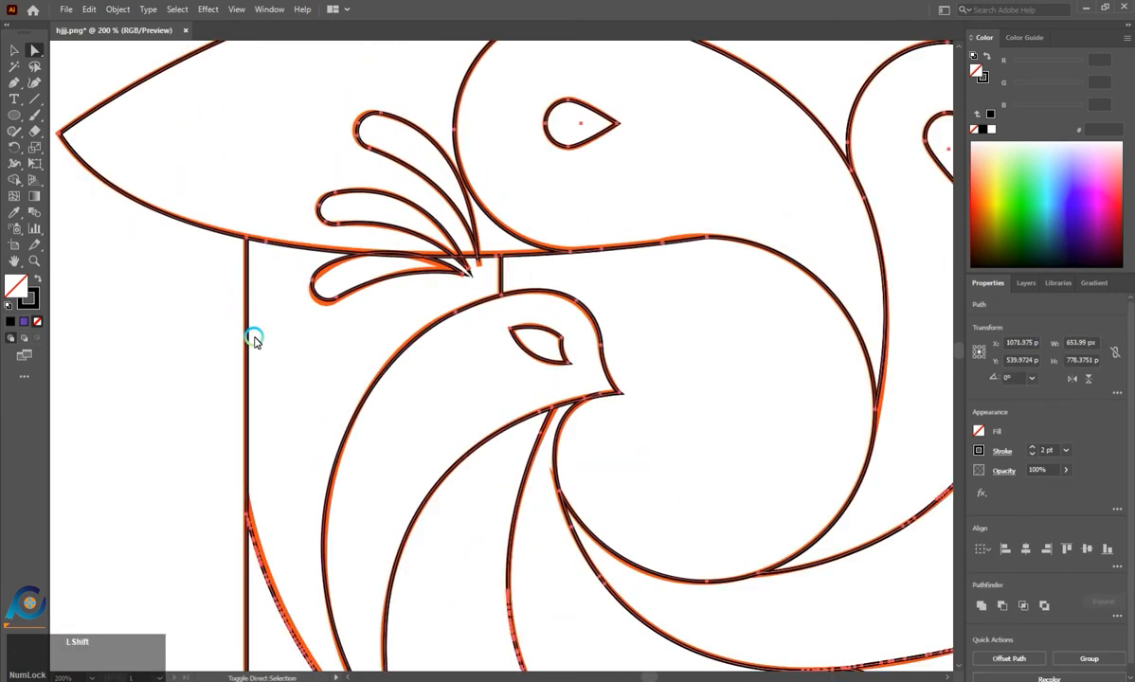
pyautogui.hotkey('shift', 'm')
pyautogui.click(321, 345)
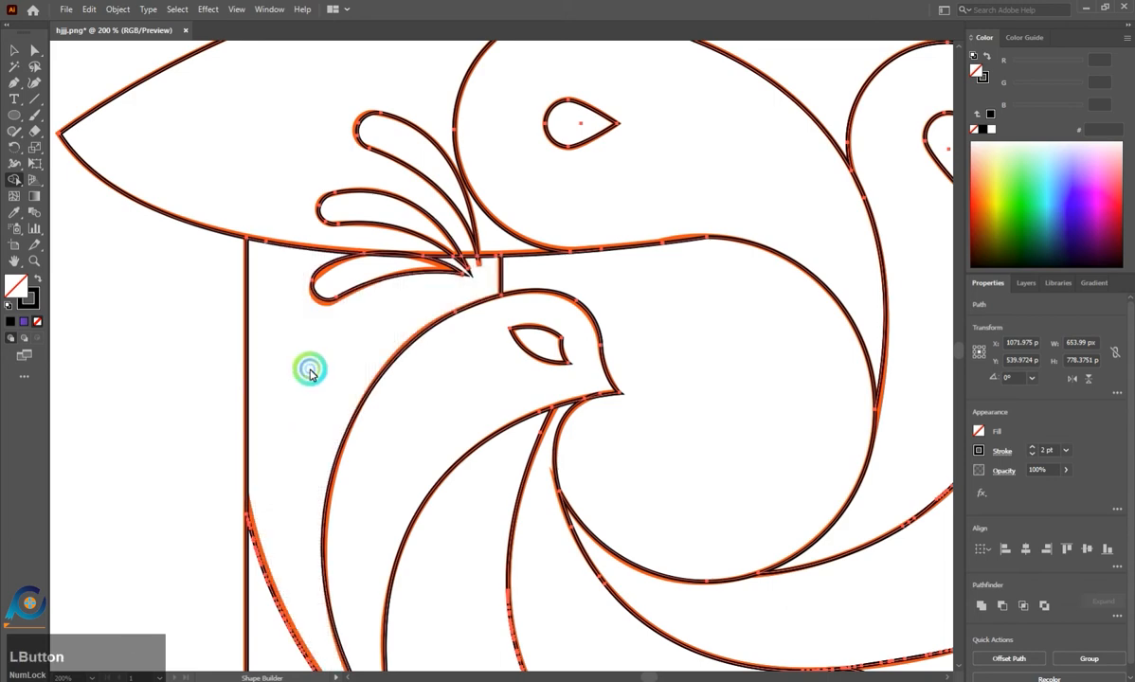
pyautogui.scroll(-3, 312, 373)
pyautogui.scroll(-1, 453, 322)
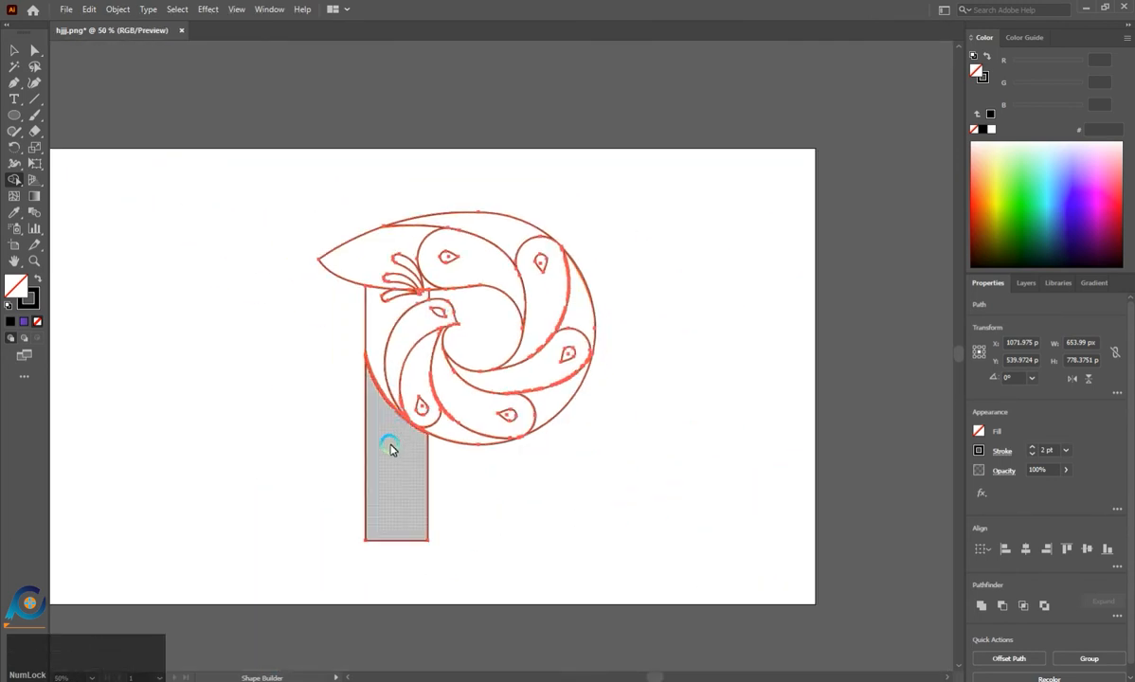
pyautogui.click(14, 50)
pyautogui.click(177, 352)
# Move the whole black traced drawing beside the orange sketch, towards the artboard's left edge, and deselect it.
pyautogui.scroll(-3, 368, 357)
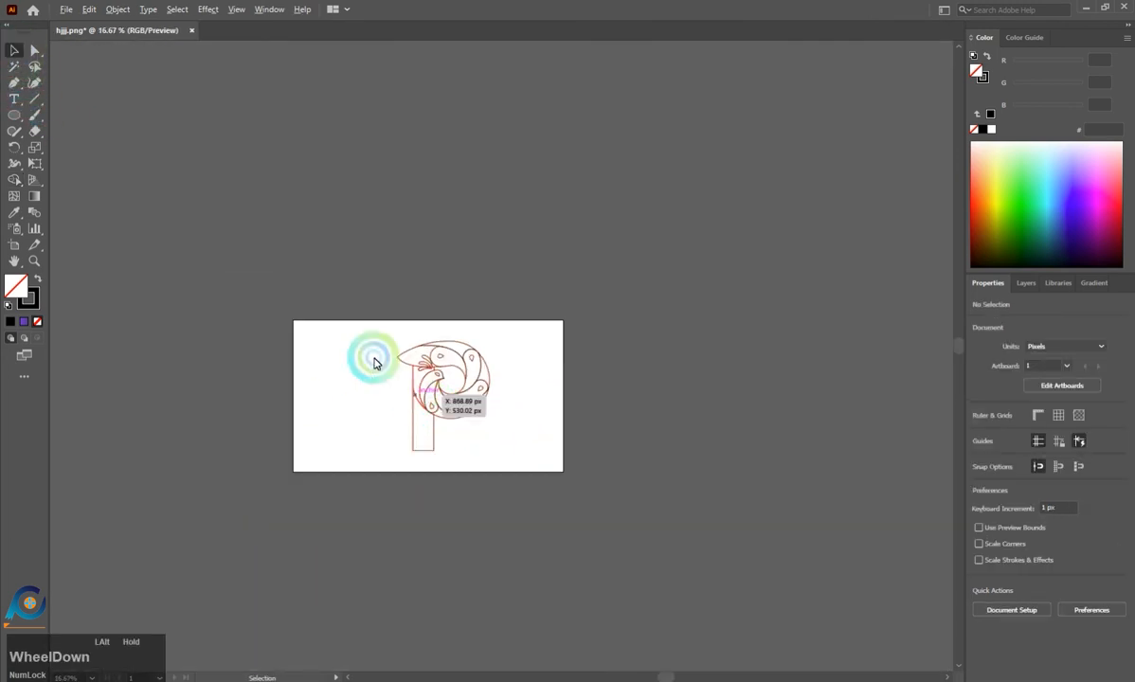
pyautogui.click(526, 492)
pyautogui.click(434, 377)
pyautogui.scroll(3, 434, 377)
pyautogui.moveTo(451, 385); pyautogui.dragTo(152, 388)
pyautogui.scroll(-1, 666, 421)
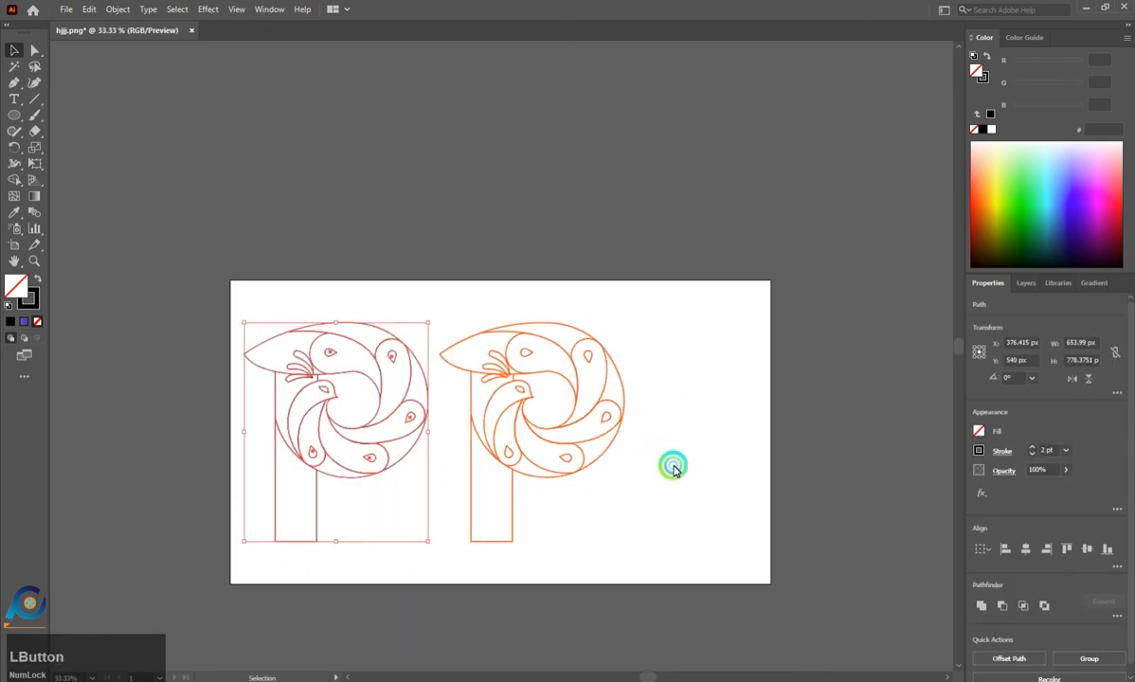
pyautogui.click(674, 466)
# Hide the orange sketch on Layer 1.
pyautogui.scroll(1, 447, 439)
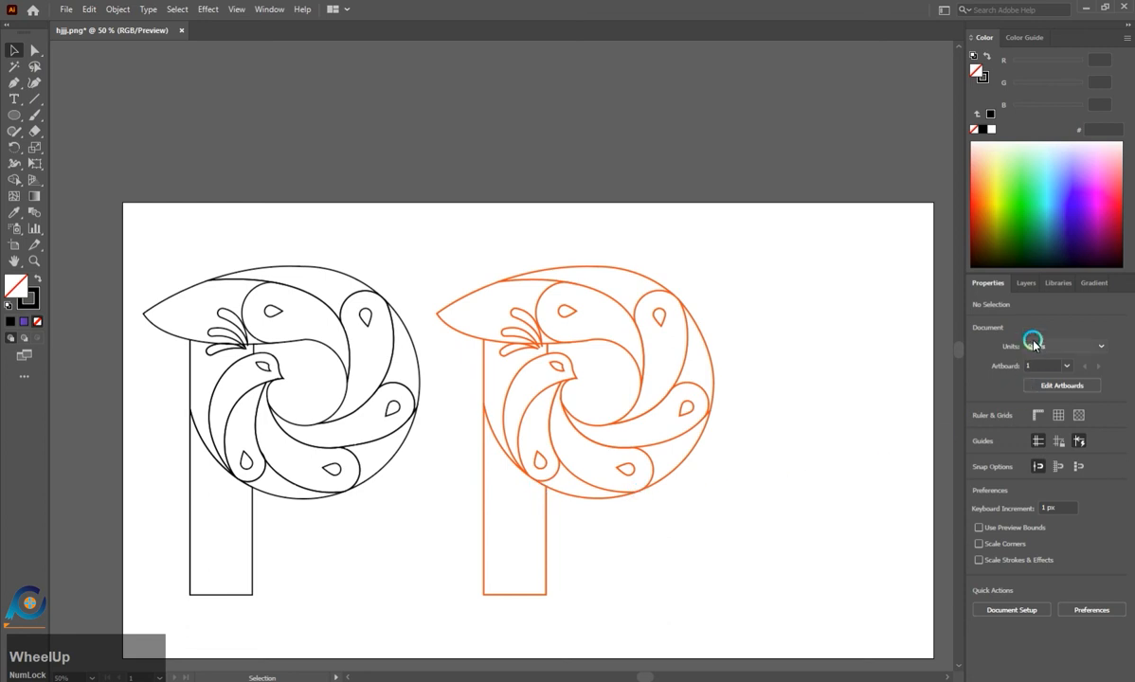
pyautogui.click(1024, 283)
pyautogui.click(976, 319)
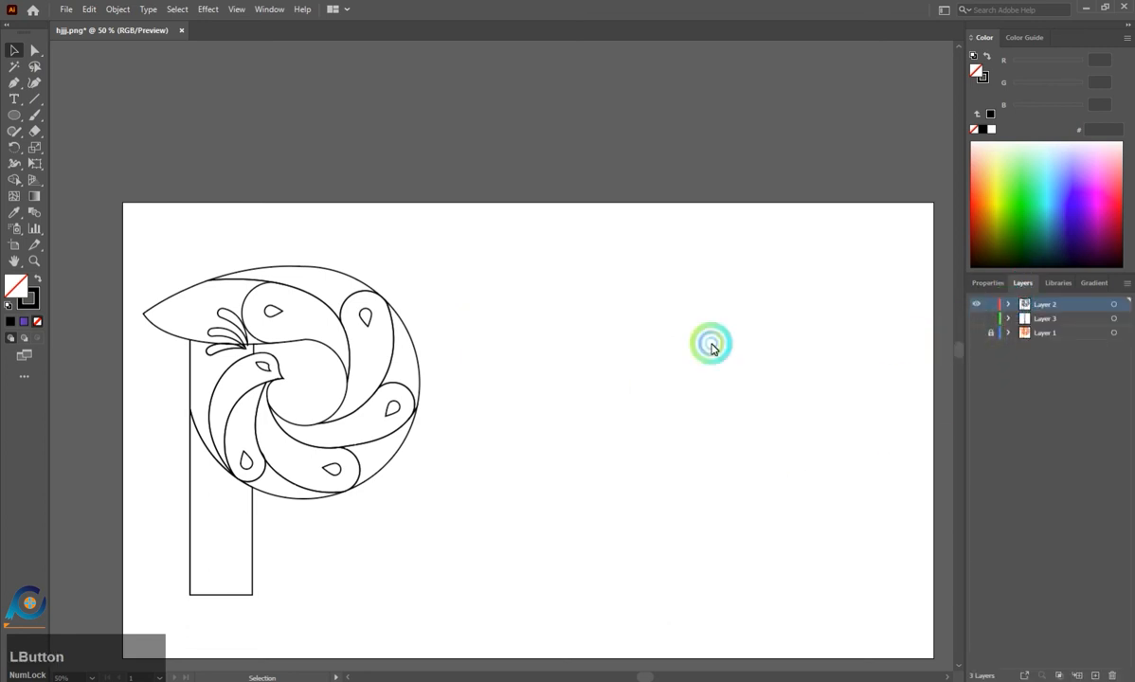
# Select the entire traced drawing, move it back to the middle of the artboard, and deselect it.
pyautogui.moveTo(435, 267); pyautogui.dragTo(253, 504)
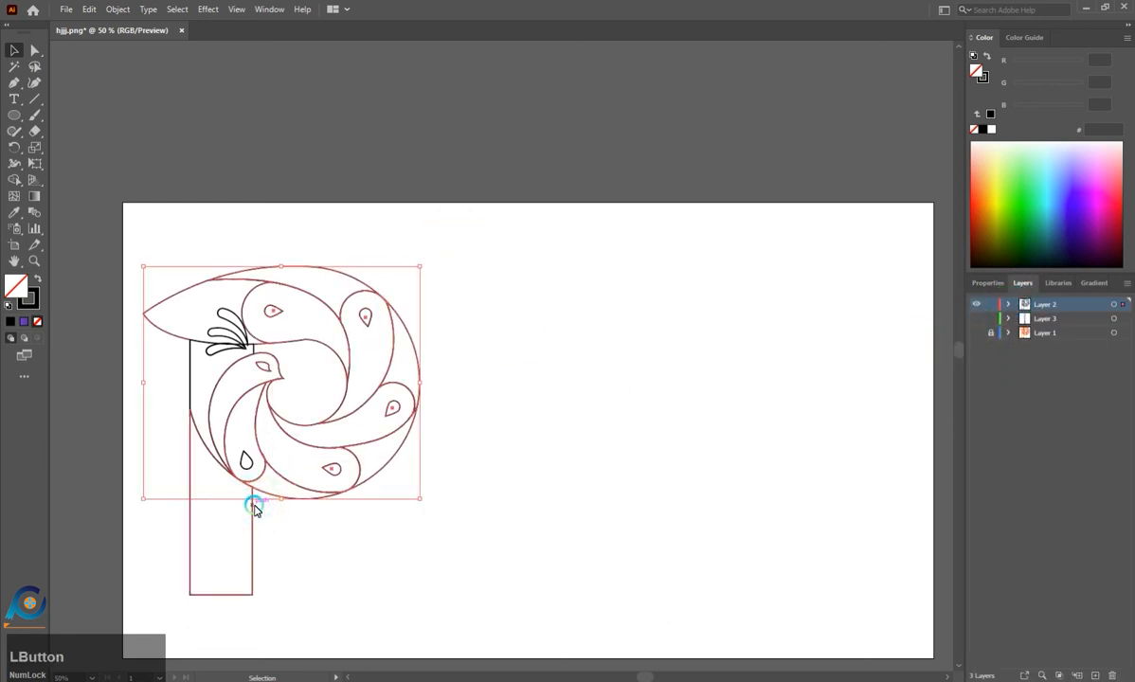
pyautogui.moveTo(519, 226); pyautogui.dragTo(149, 642)
pyautogui.moveTo(264, 398); pyautogui.dragTo(545, 410)
pyautogui.click(800, 470)
pyautogui.scroll(-1, 775, 461)
pyautogui.scroll(1, 782, 458)
pyautogui.scroll(-1, 692, 459)
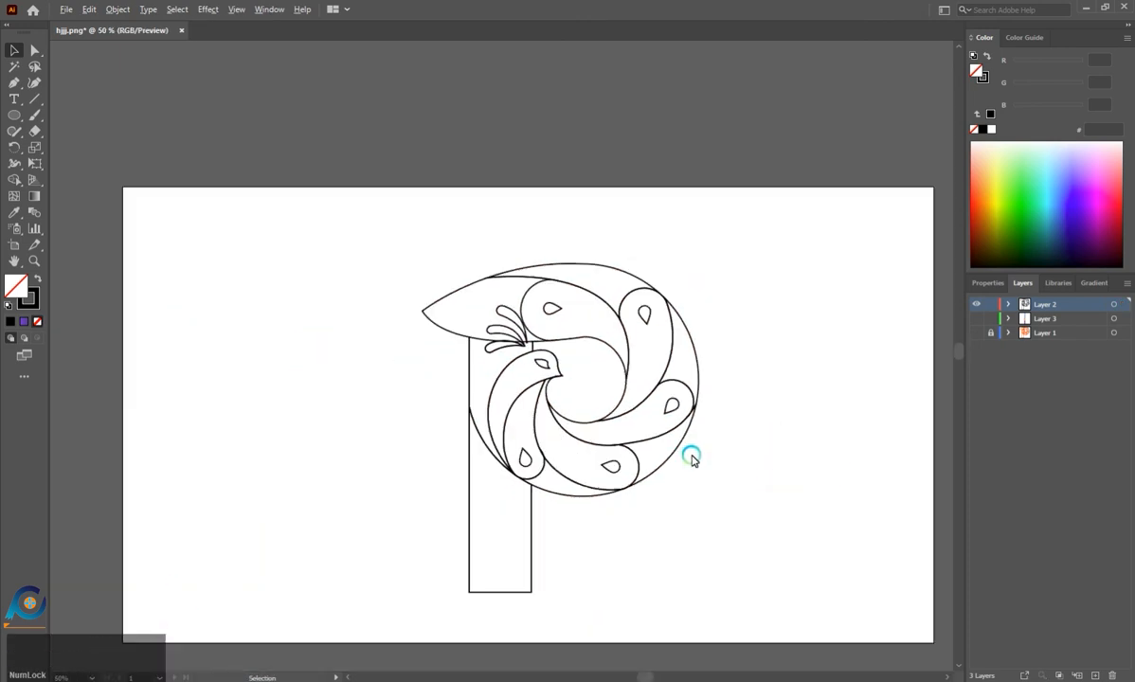
# Select all paths of the traced drawing, group them, and deselect the group.
pyautogui.click(656, 435)
pyautogui.scroll(-1, 685, 535)
pyautogui.moveTo(785, 426); pyautogui.dragTo(322, 281)
pyautogui.moveTo(363, 145); pyautogui.dragTo(739, 664)
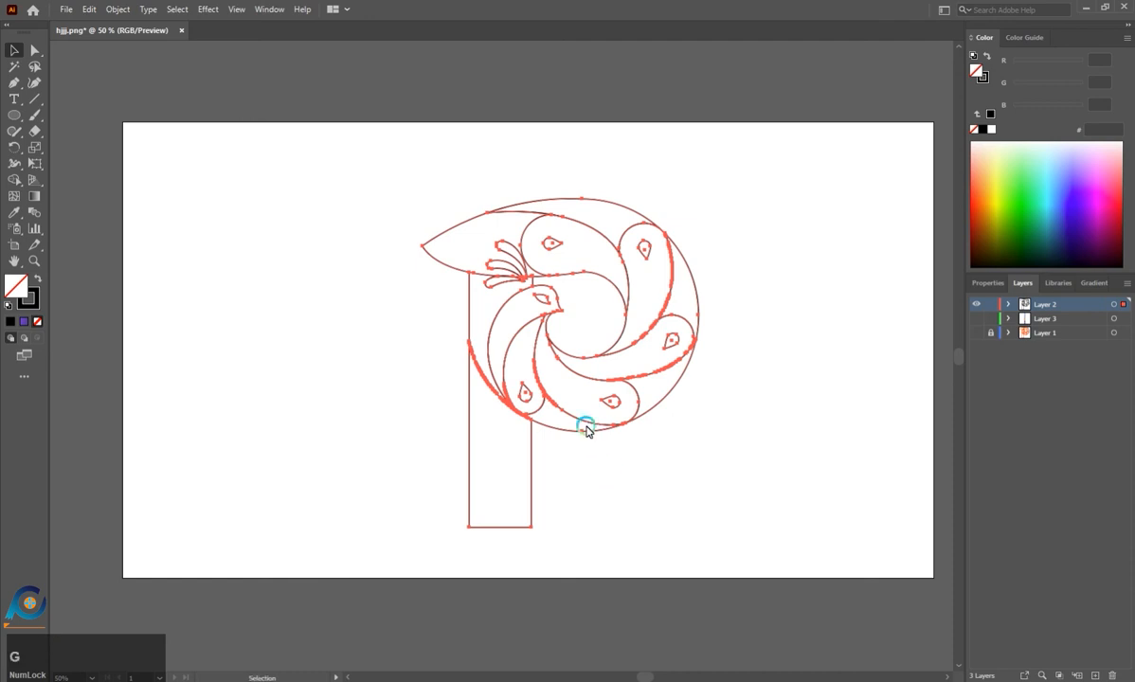
pyautogui.click(806, 362)
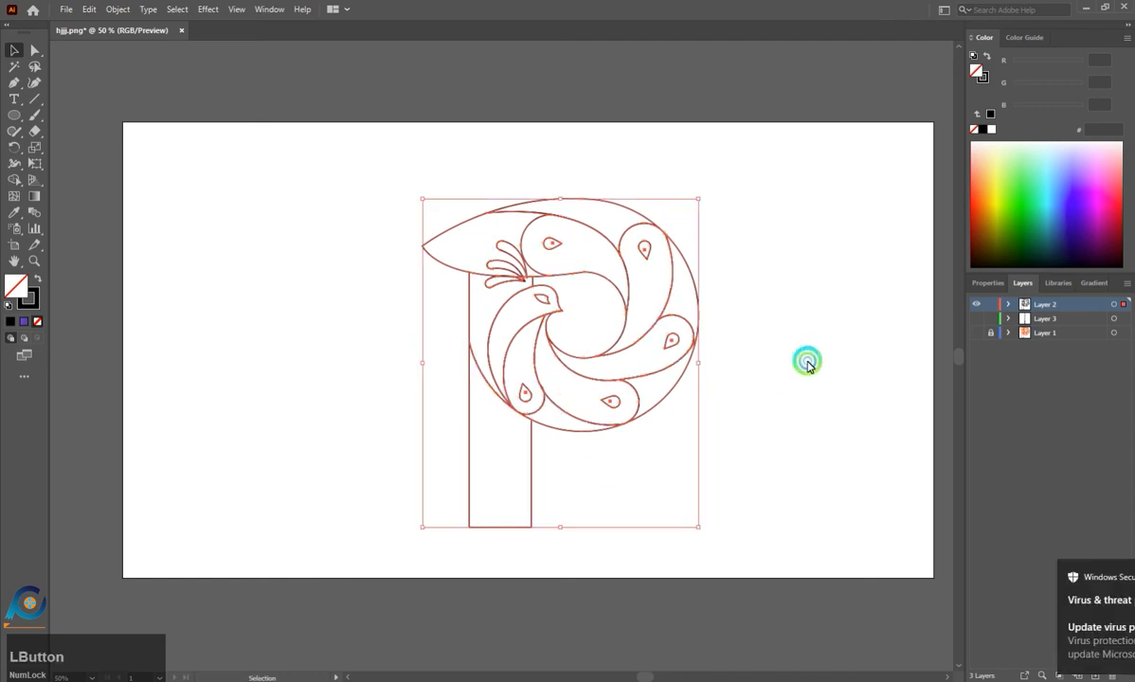
# Dismiss the Windows security notification and show Layer 3 with the column of gradient colour circles.
pyautogui.click(1104, 569)
pyautogui.click(977, 319)
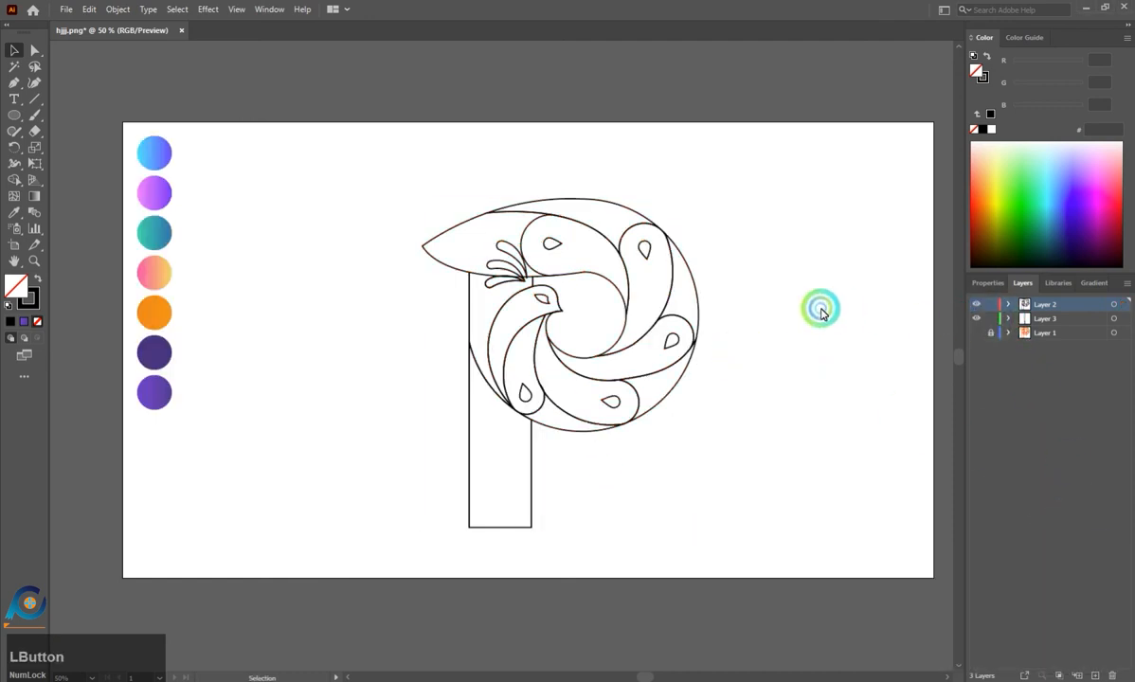
pyautogui.scroll(1, 413, 248)
pyautogui.scroll(-1, 331, 244)
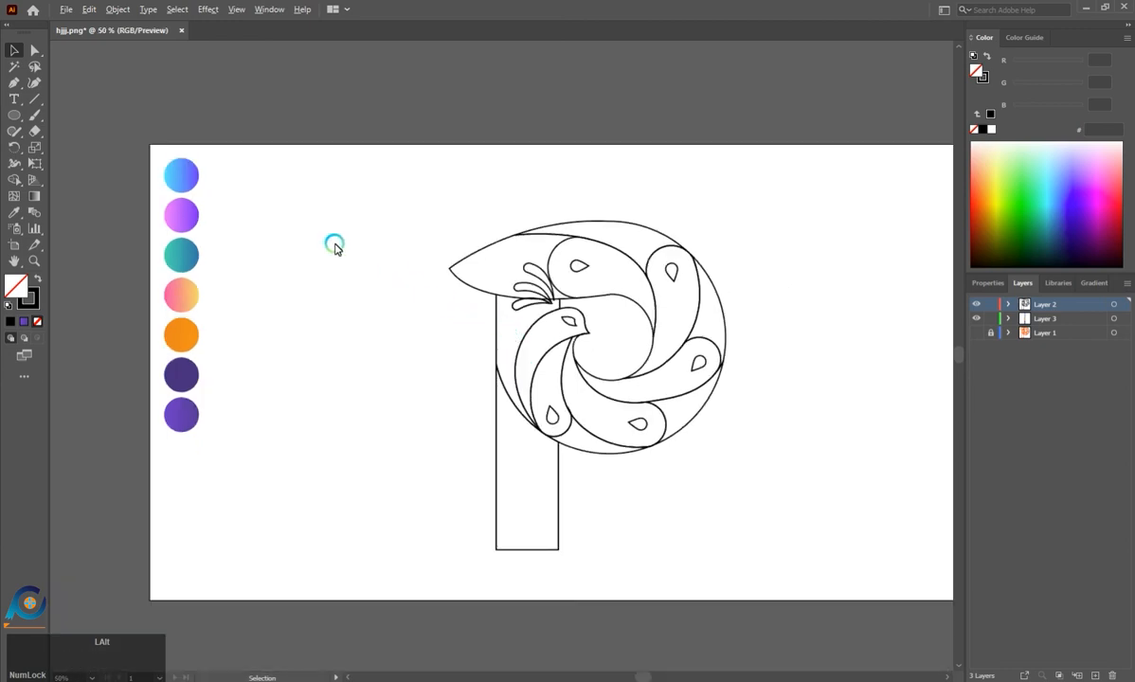
pyautogui.scroll(2, 251, 195)
pyautogui.scroll(-1, 366, 244)
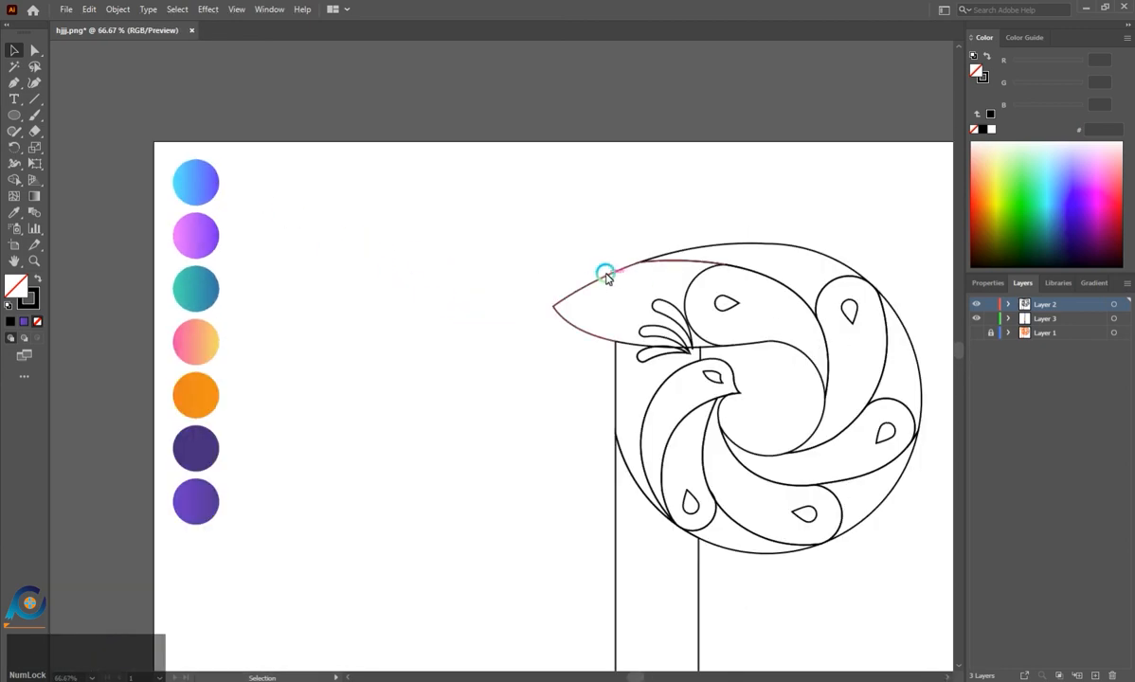
# Ungroup the traced peacock drawing and deselect its paths.
pyautogui.click(607, 275)
pyautogui.scroll(-1, 455, 281)
pyautogui.scroll(2, 484, 289)
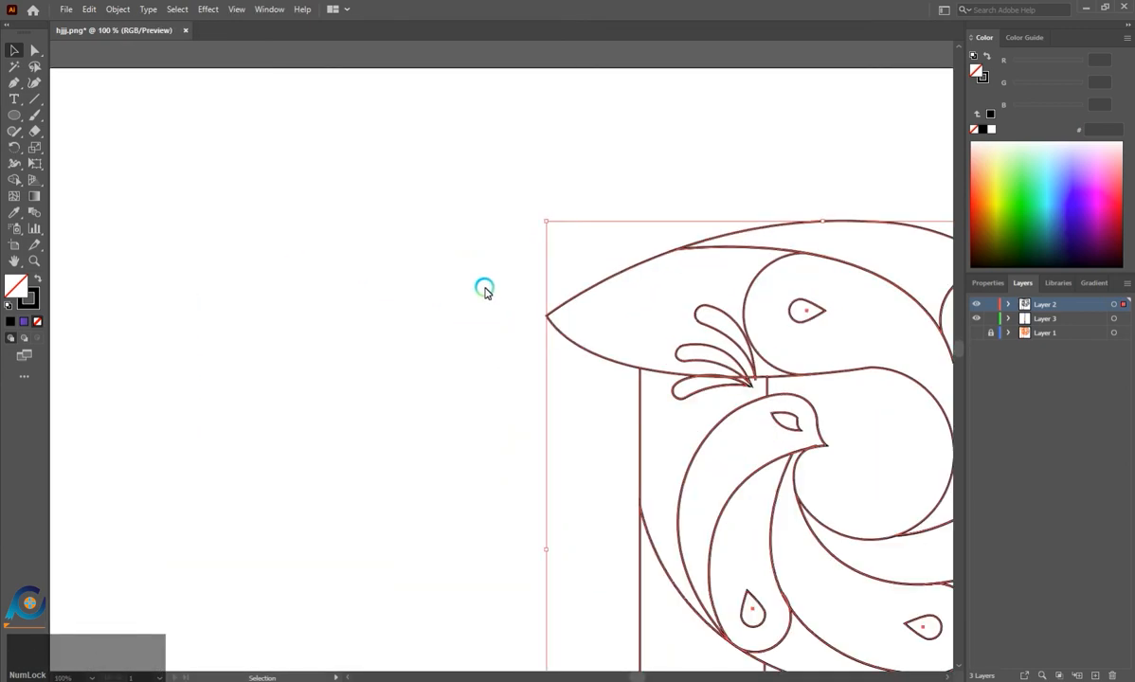
pyautogui.scroll(-1, 484, 289)
pyautogui.rightClick(533, 295)
pyautogui.click(573, 430)
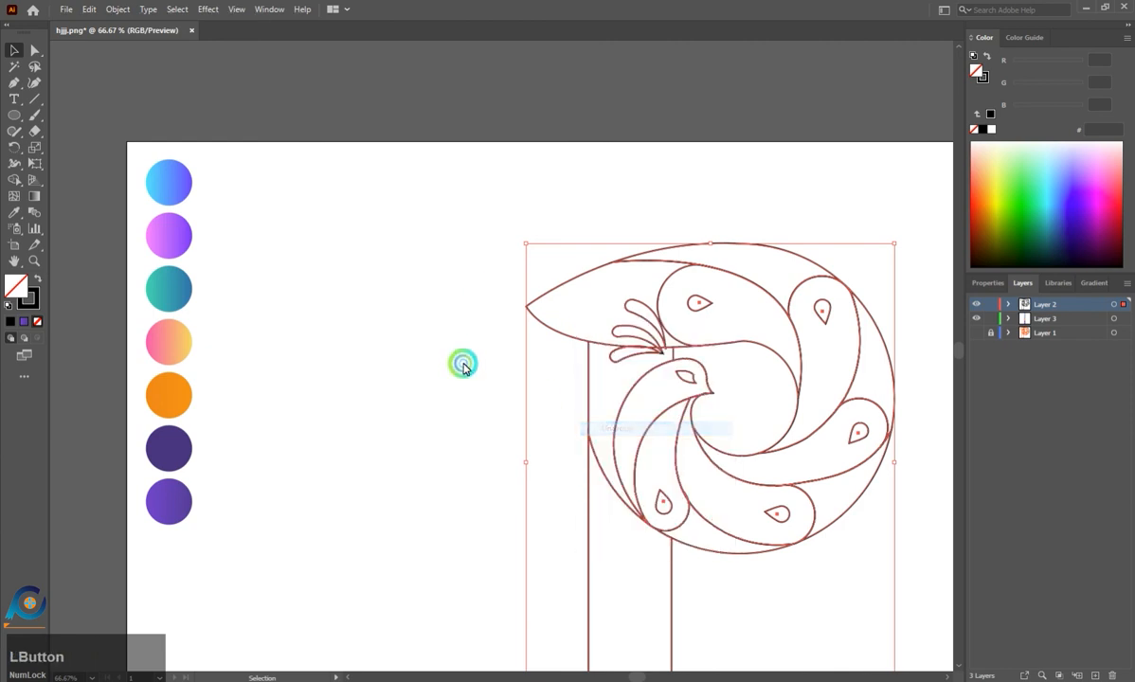
pyautogui.click(463, 368)
# Try to fill the pointed outline beside the crest with the cyan-to-purple gradient using the Eyedropper, and undo the fill.
pyautogui.click(533, 308)
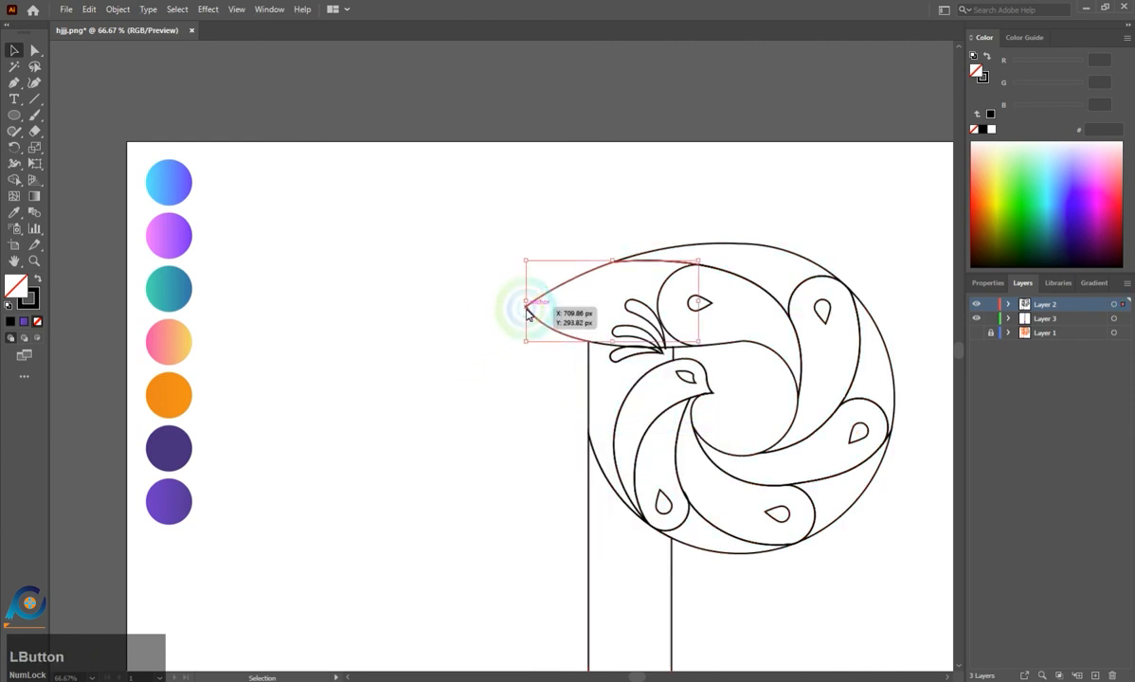
pyautogui.press('i')
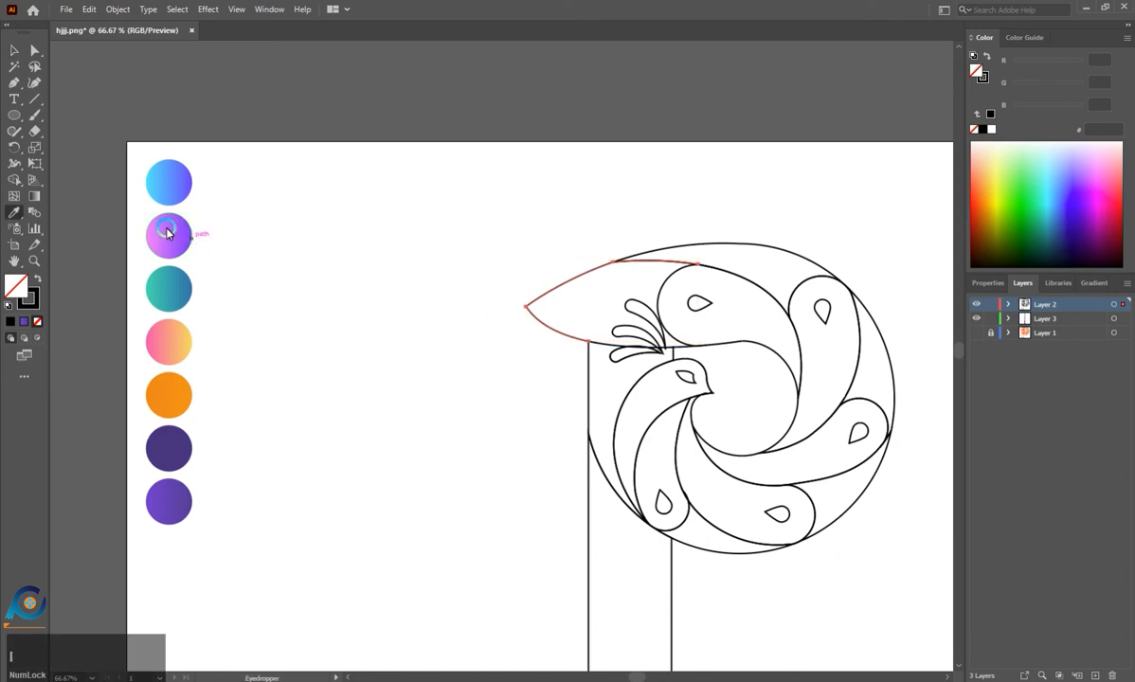
pyautogui.click(165, 180)
pyautogui.click(399, 343)
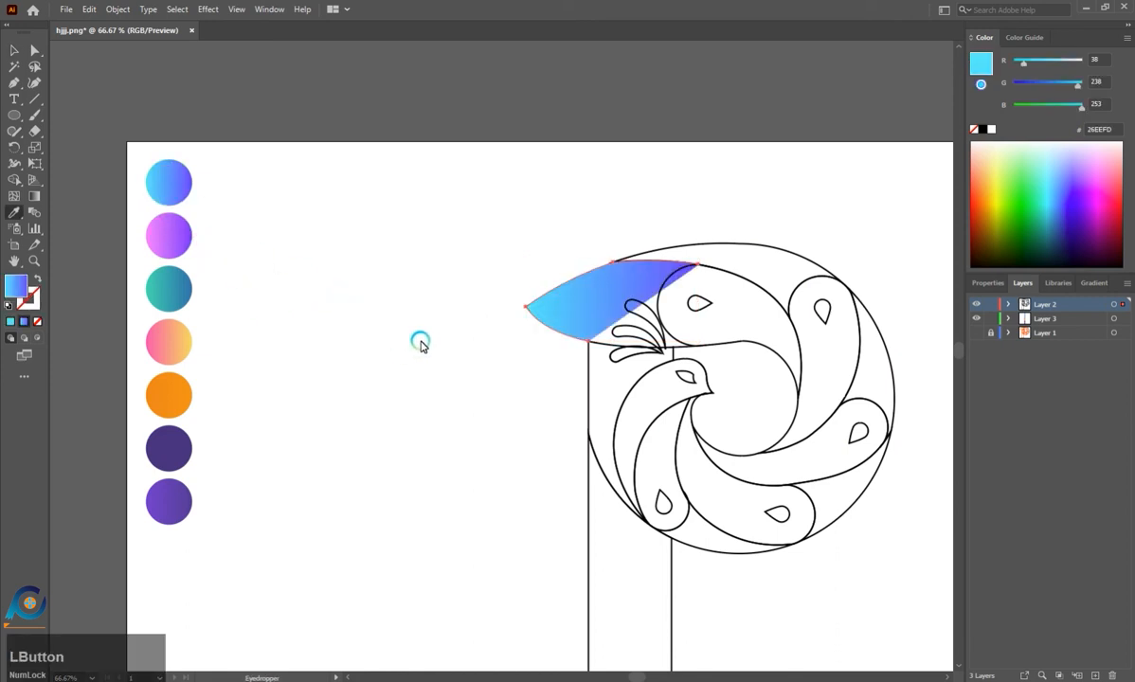
pyautogui.click(563, 337)
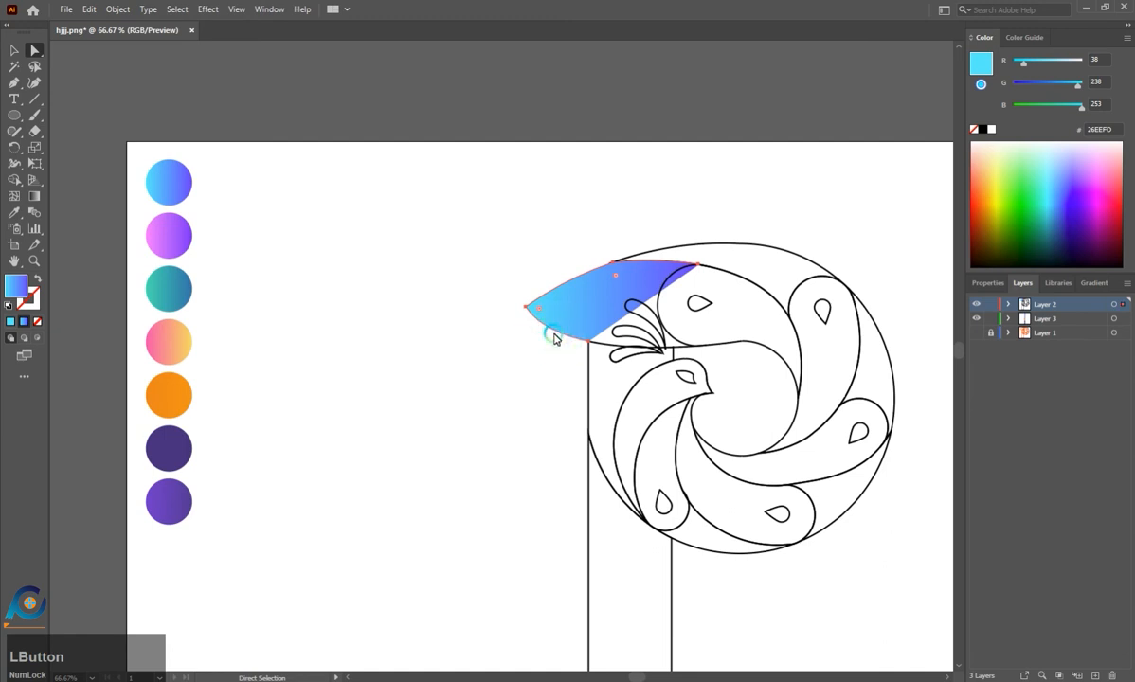
pyautogui.hotkey('ctrl', 'z')
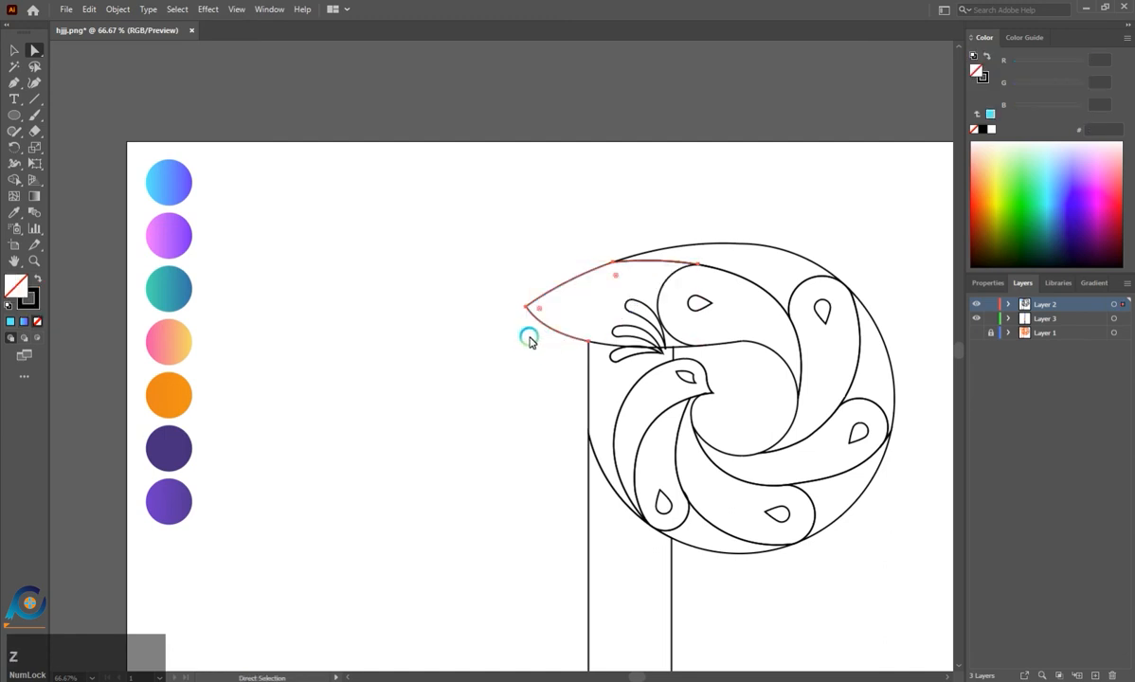
pyautogui.press('ctrl')
# Select all artwork, turn the pointed region around the crest into a closed shape with Shape Builder, and deselect.
pyautogui.hotkey('ctrl', 'a')
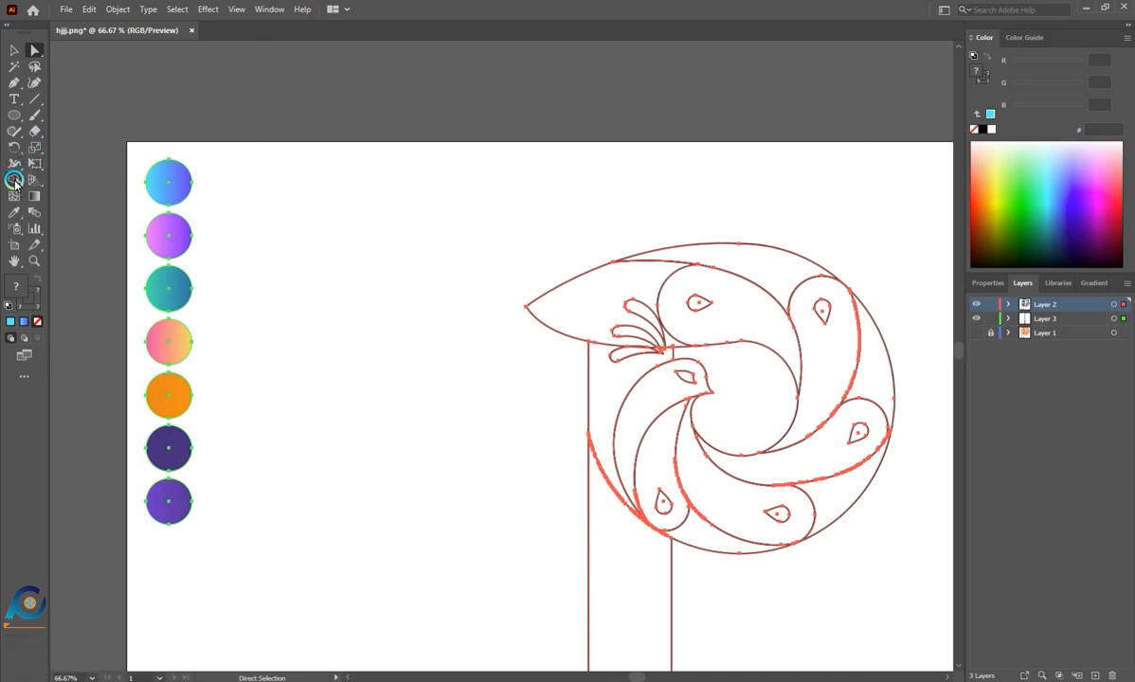
pyautogui.click(14, 180)
pyautogui.click(622, 313)
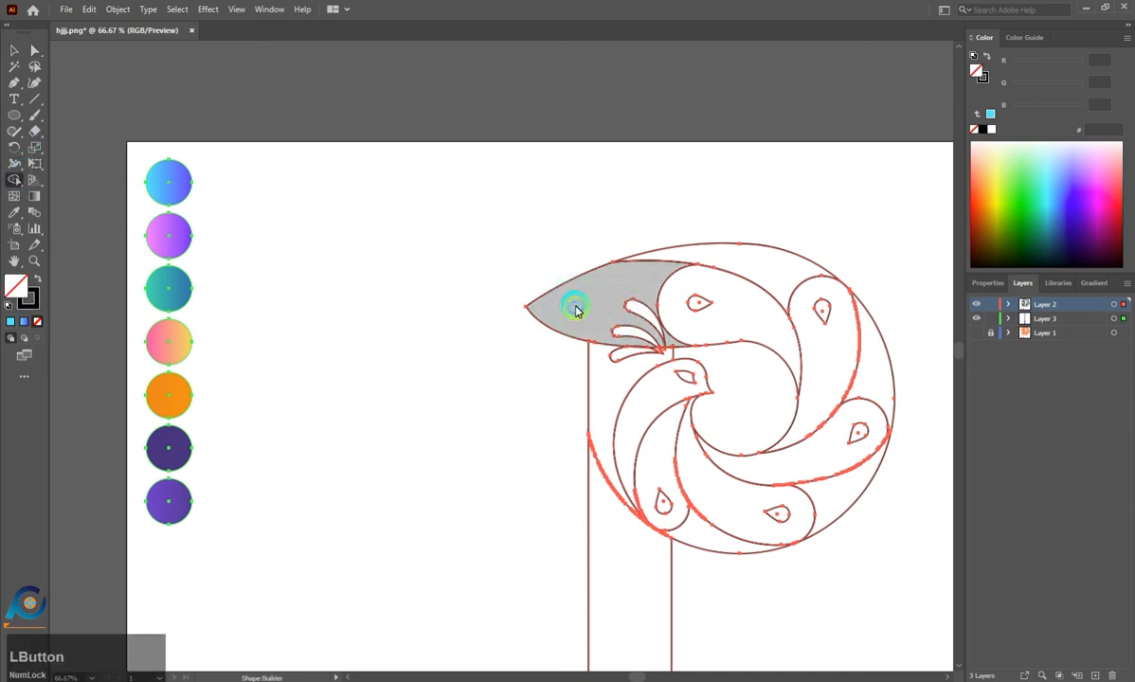
pyautogui.click(576, 310)
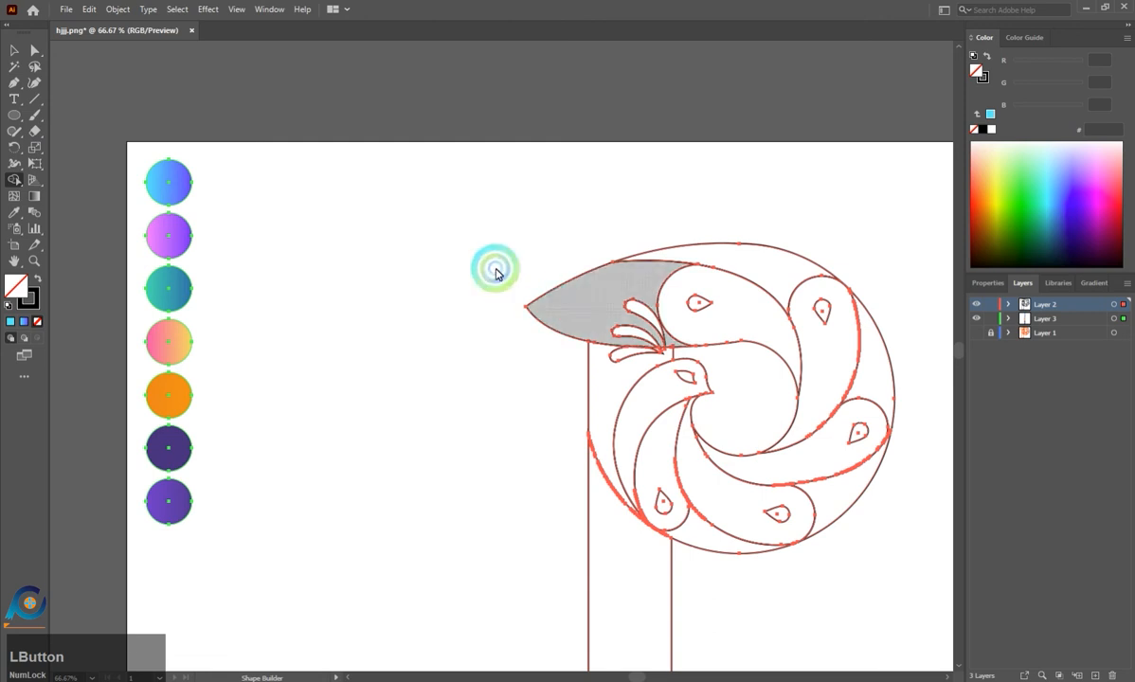
pyautogui.click(34, 51)
pyautogui.click(320, 165)
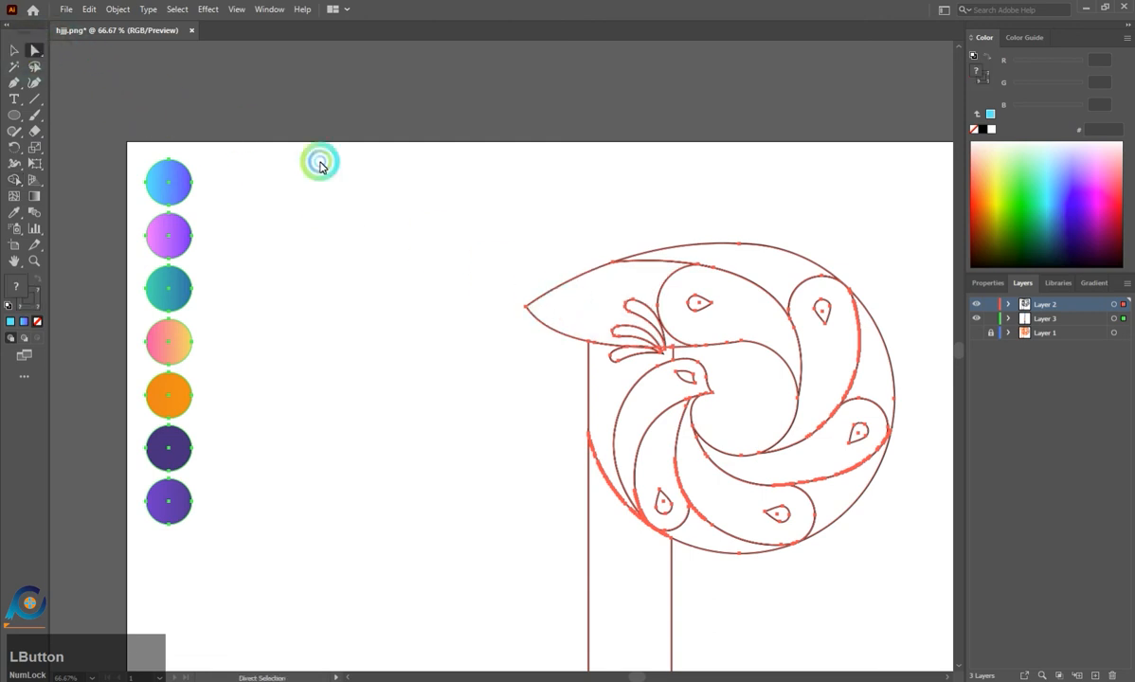
# Fill the pointed shape around the crest with the cyan-to-purple gradient sampled from the uppermost colour circle, and deselect it.
pyautogui.click(550, 293)
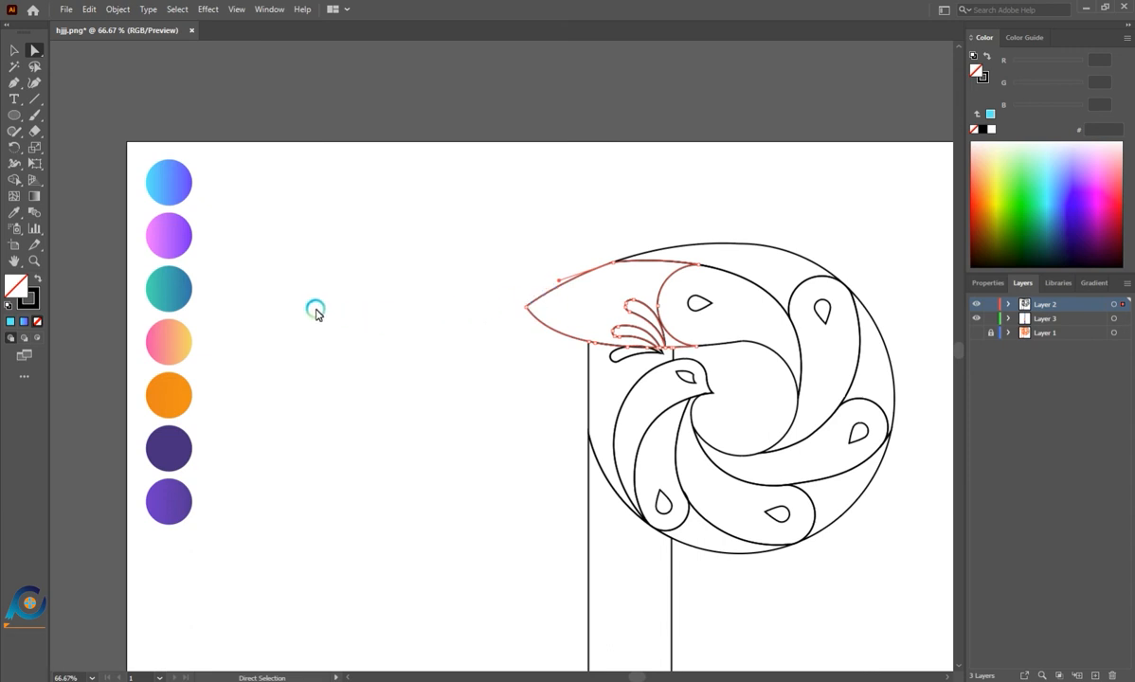
pyautogui.press('i')
pyautogui.click(174, 186)
pyautogui.press('a')
pyautogui.click(313, 282)
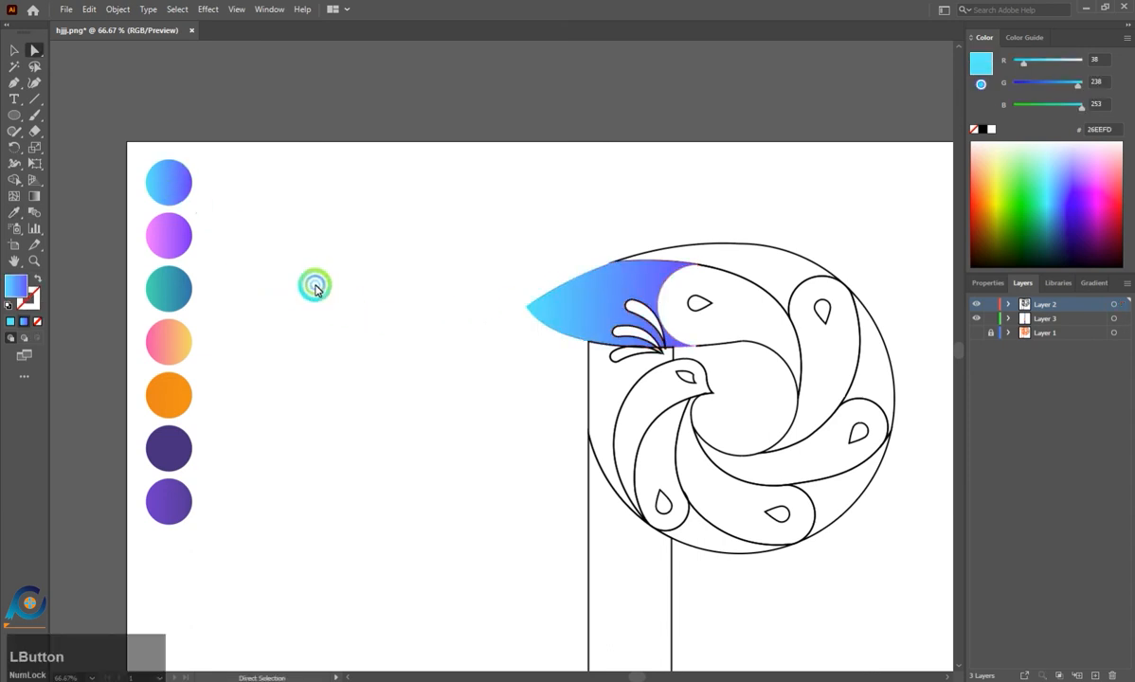
# Fill the crescent along the top of the P with the teal-to-blue gradient sampled from the third colour circle.
pyautogui.click(651, 257)
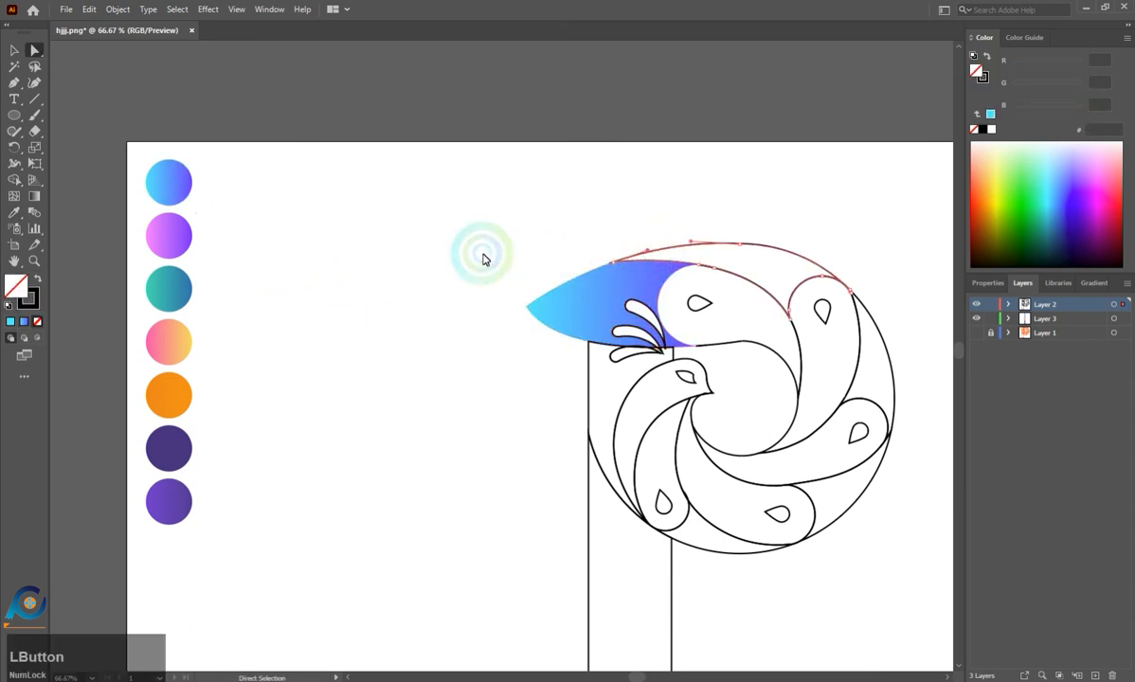
pyautogui.press('i')
pyautogui.click(169, 282)
pyautogui.click(291, 322)
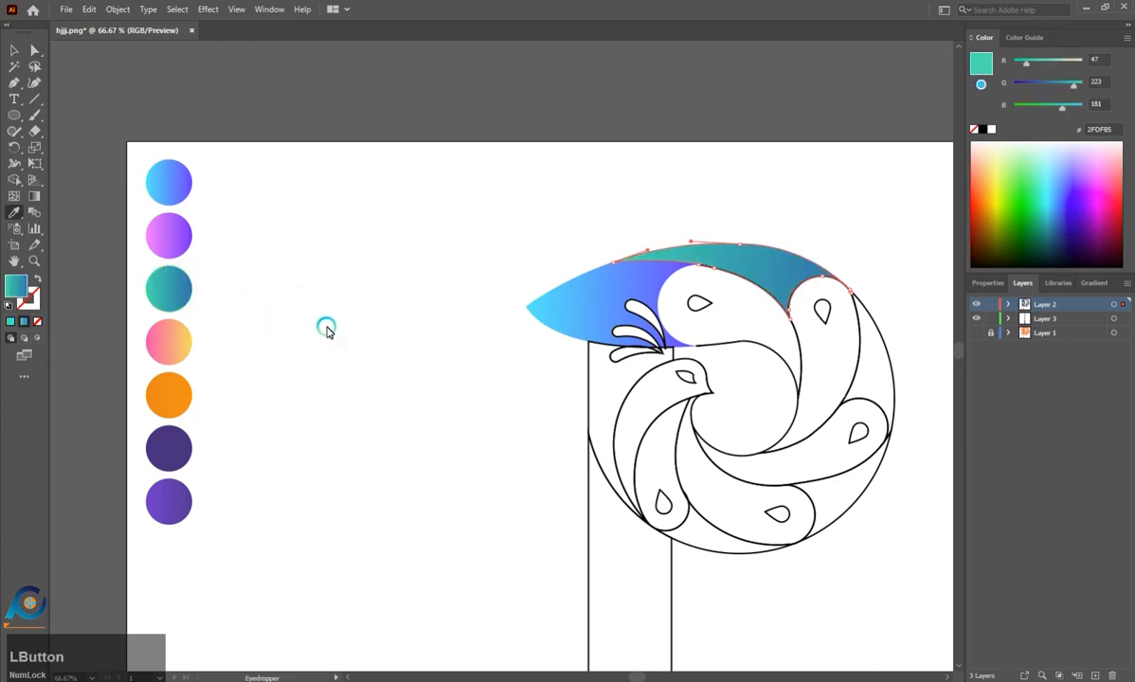
pyautogui.press('a')
# Select the paths around the uppermost feather and turn its enclosed region into a shape with Shape Builder.
pyautogui.click(699, 293)
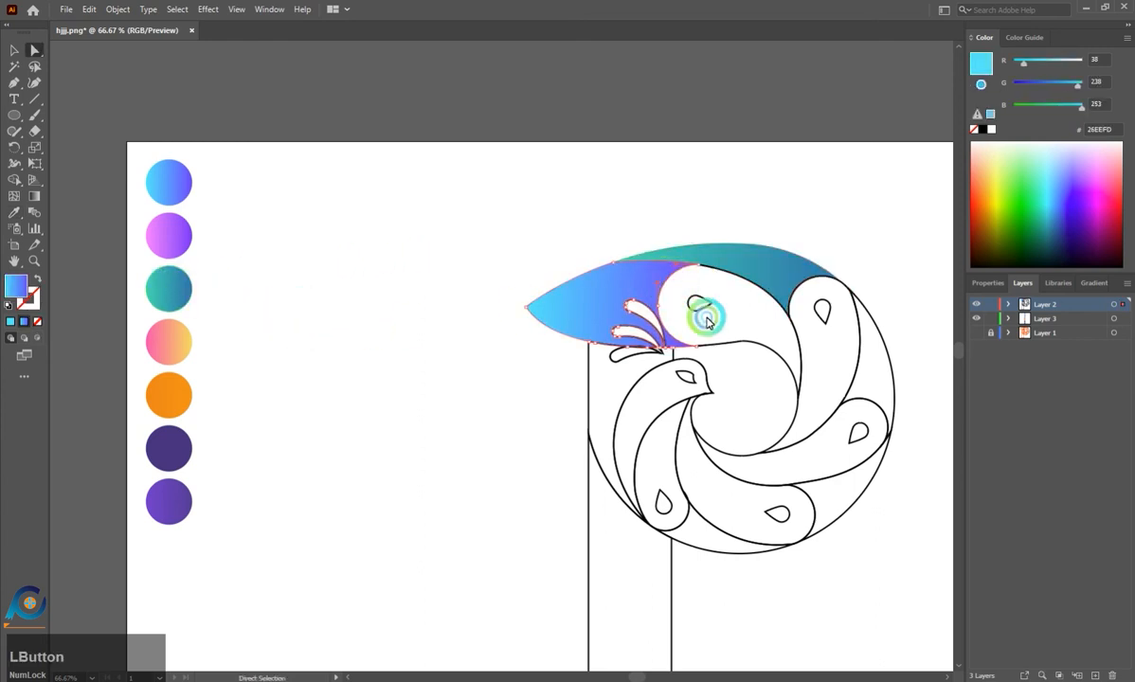
pyautogui.click(722, 345)
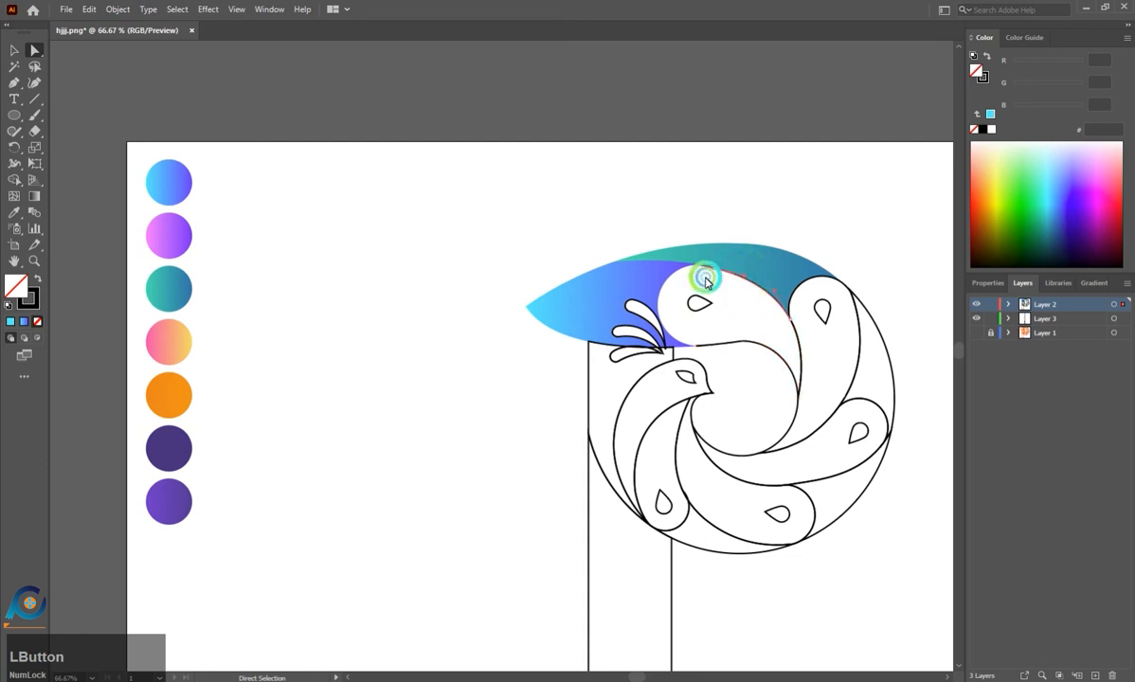
pyautogui.click(669, 282)
pyautogui.click(734, 337)
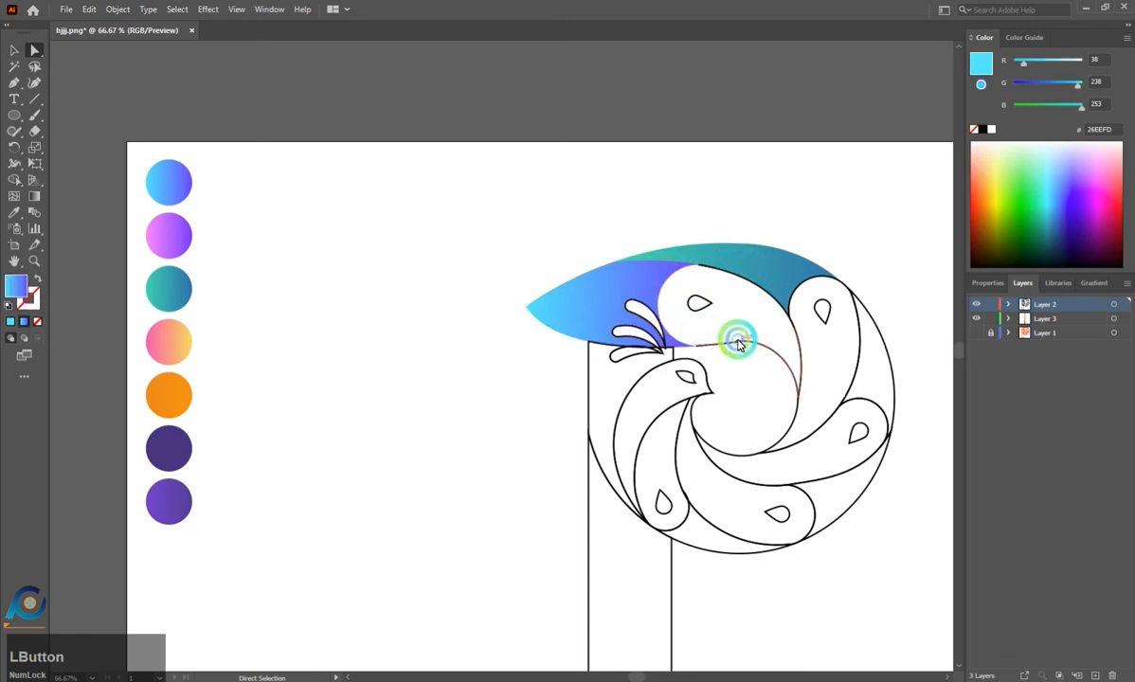
pyautogui.moveTo(661, 247); pyautogui.dragTo(722, 297)
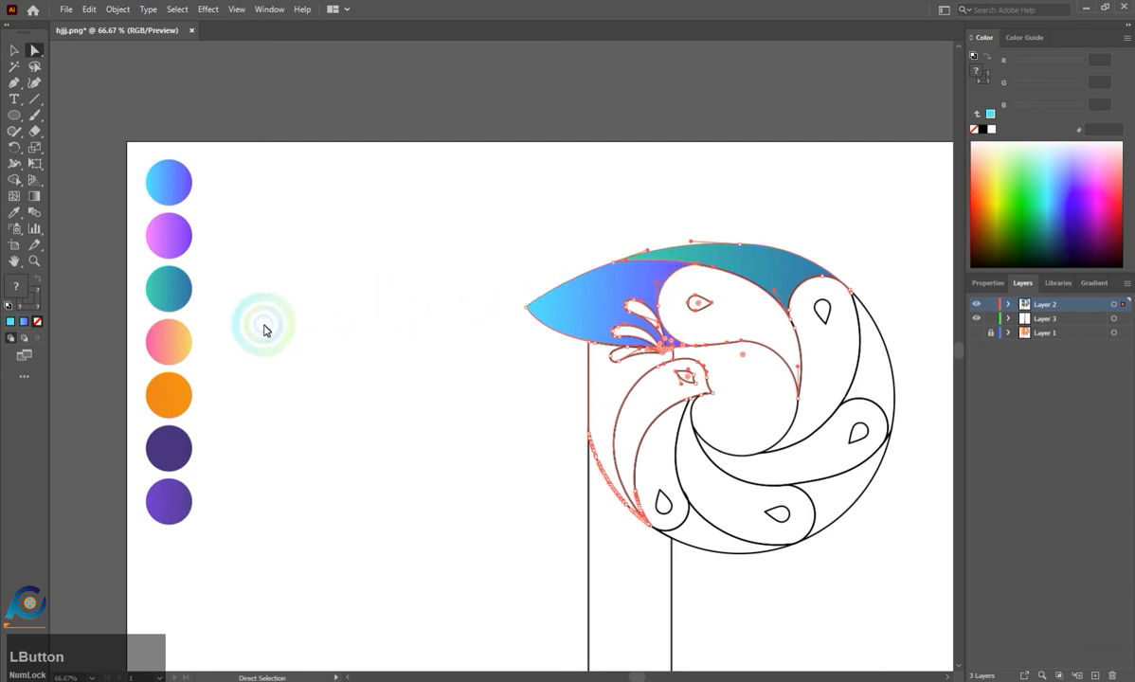
pyautogui.click(24, 178)
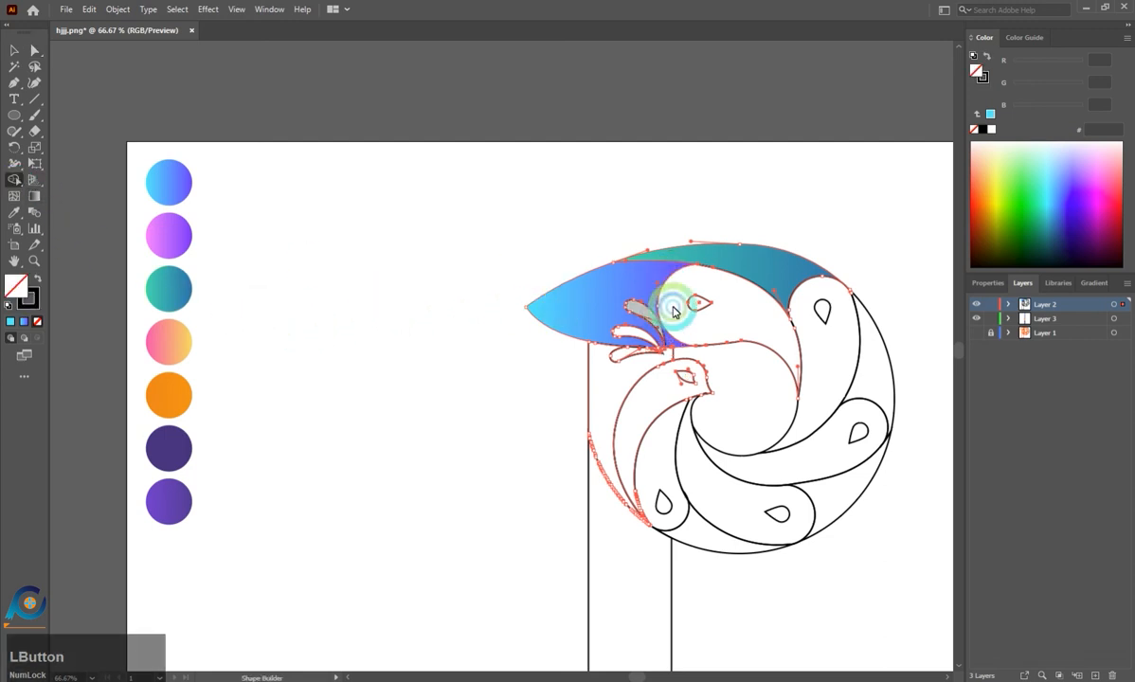
pyautogui.click(730, 308)
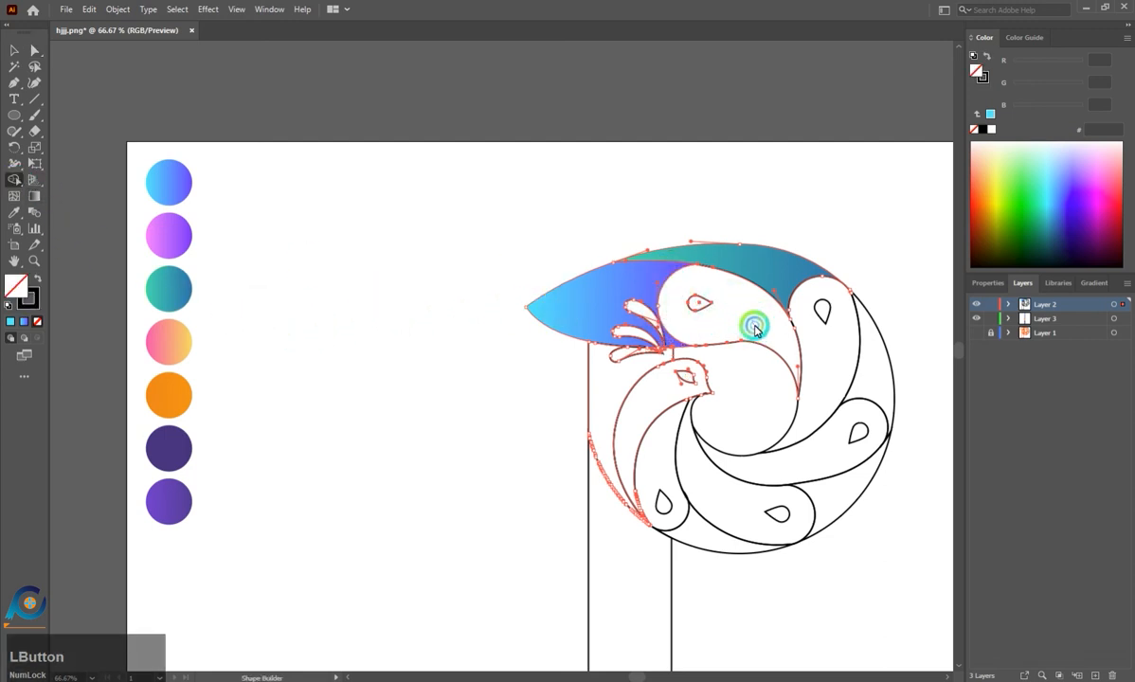
# Select all artwork, merge the uppermost feather's whole enclosed region into a closed shape with Shape Builder, and deselect.
pyautogui.hotkey('ctrl', 'a')
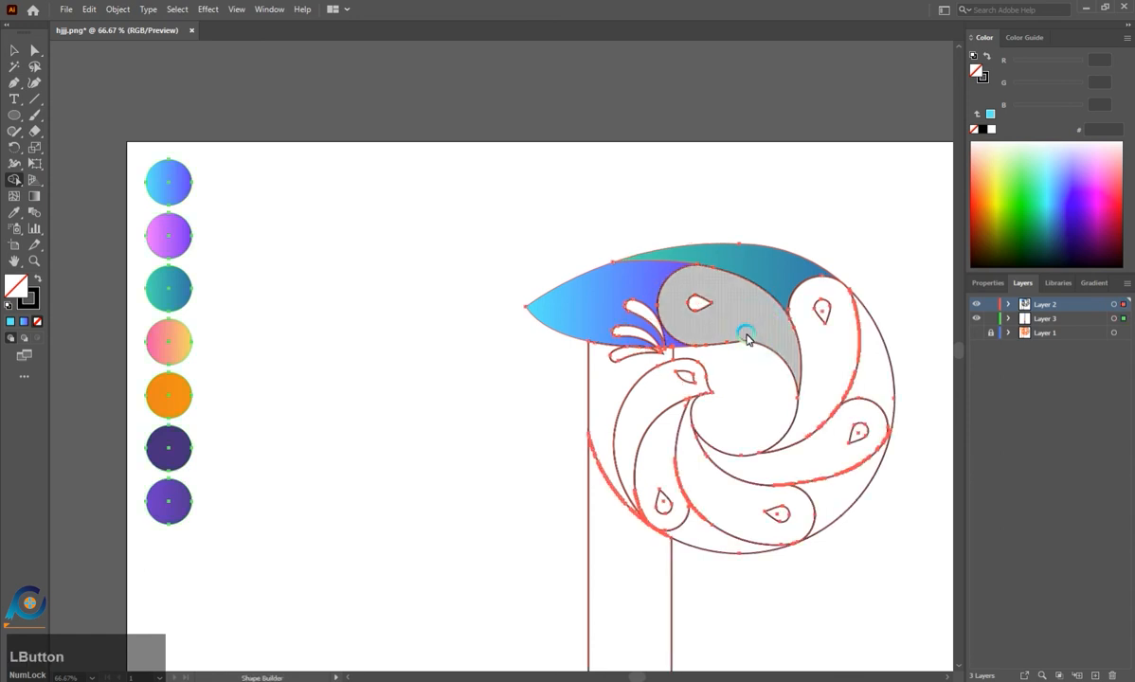
pyautogui.moveTo(740, 332); pyautogui.dragTo(755, 341)
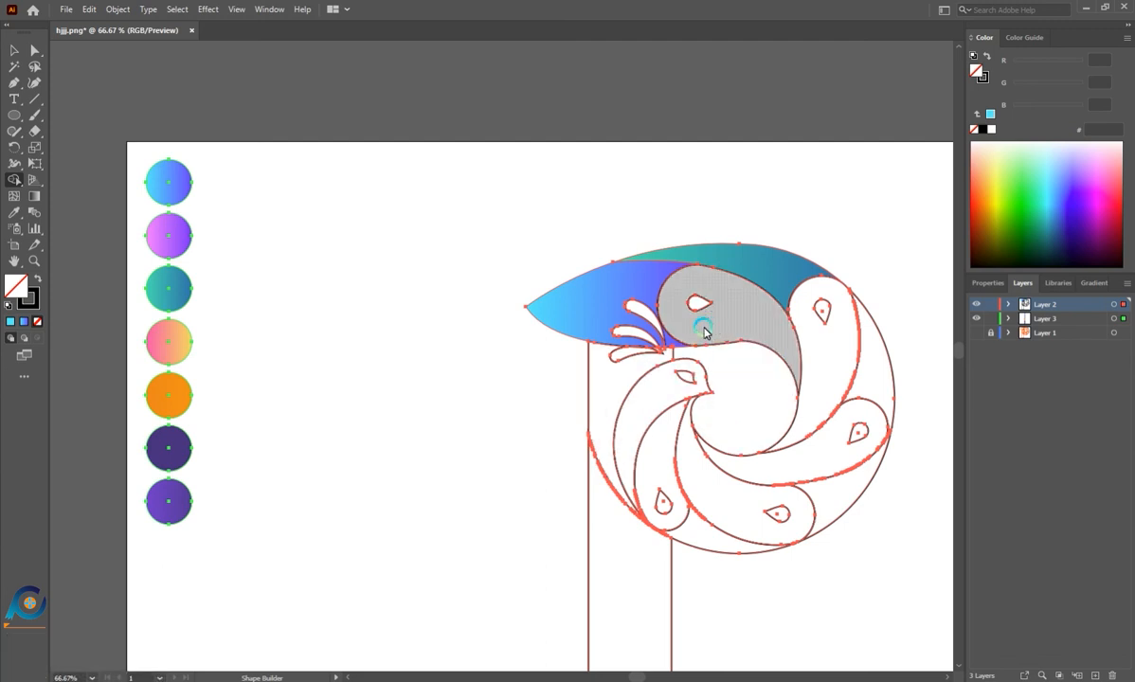
pyautogui.press('a')
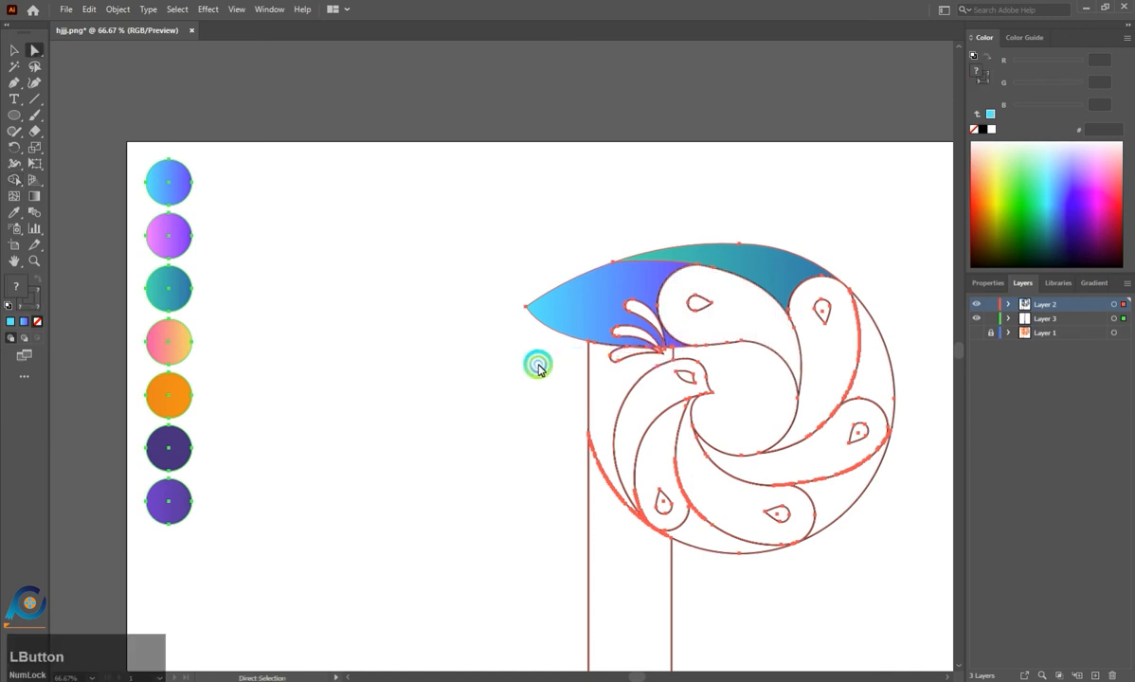
pyautogui.click(537, 367)
# Fill the uppermost feather with the pink-to-purple gradient sampled from the second colour circle.
pyautogui.click(750, 284)
pyautogui.press('i')
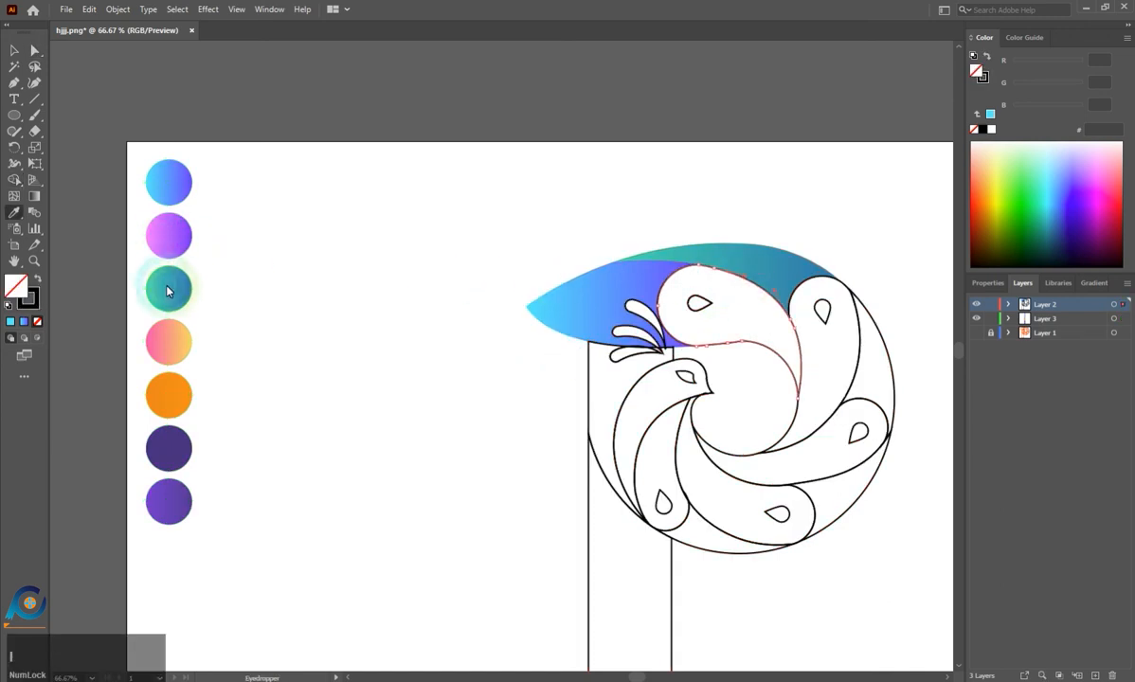
pyautogui.click(173, 244)
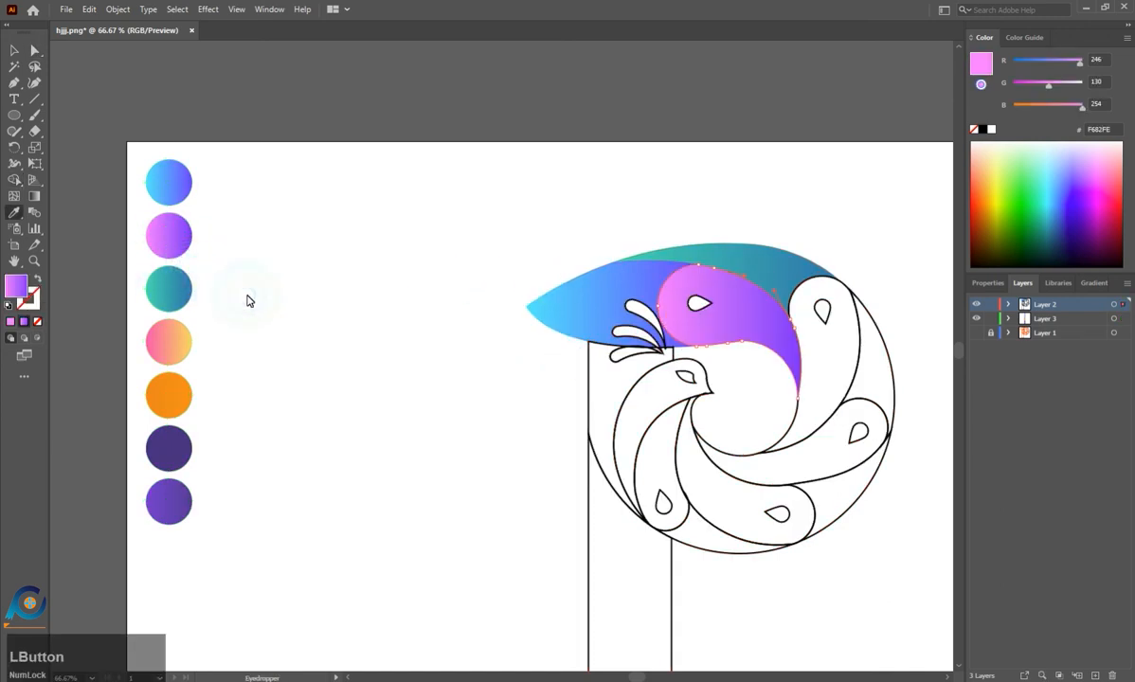
pyautogui.press('a')
pyautogui.click(799, 380)
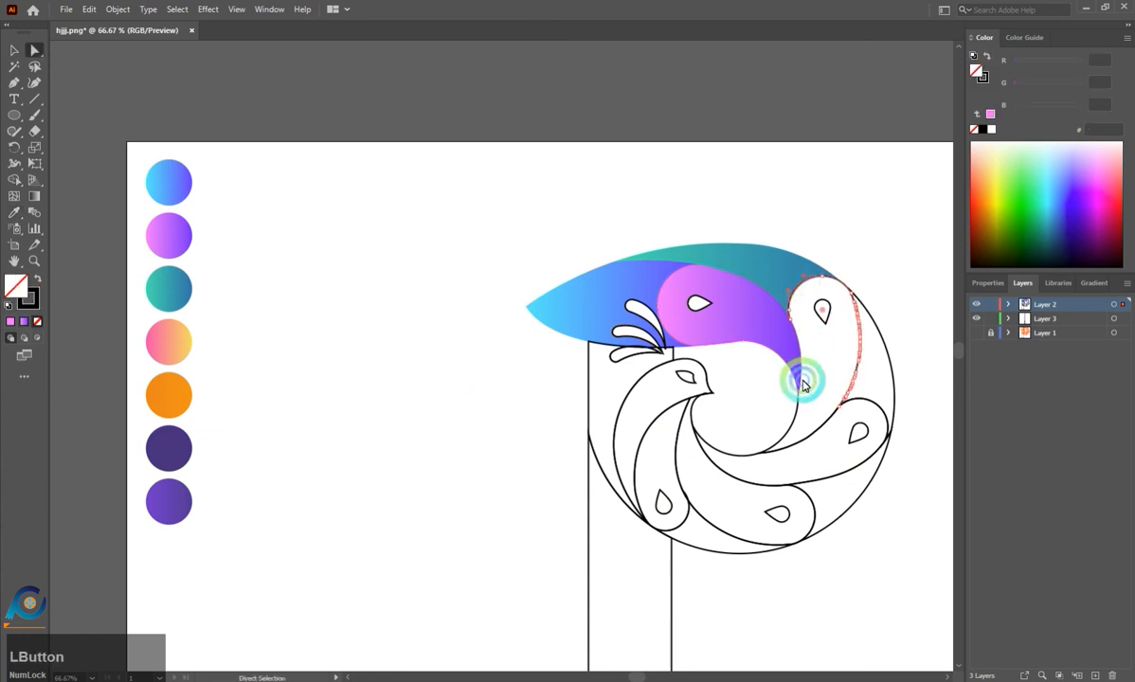
pyautogui.click(796, 406)
pyautogui.click(779, 406)
pyautogui.click(868, 349)
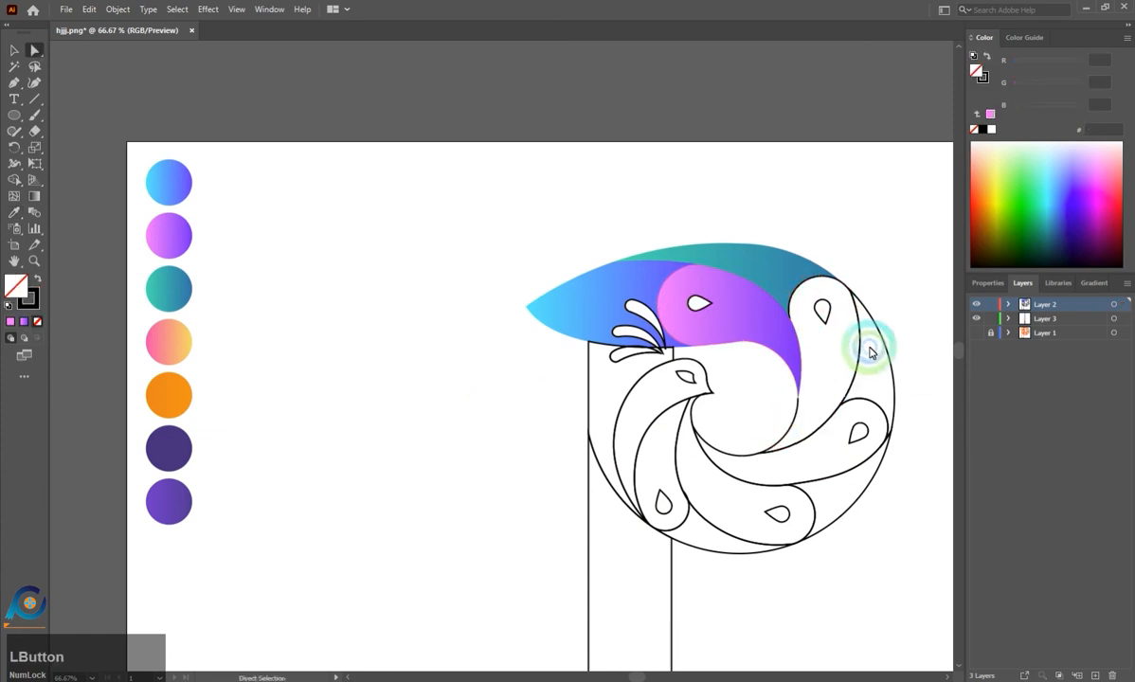
pyautogui.click(855, 360)
# Select all artwork, turn the remaining enclosed feather regions around the P's bowl into closed shapes with Shape Builder, and deselect.
pyautogui.hotkey('ctrl', 'a')
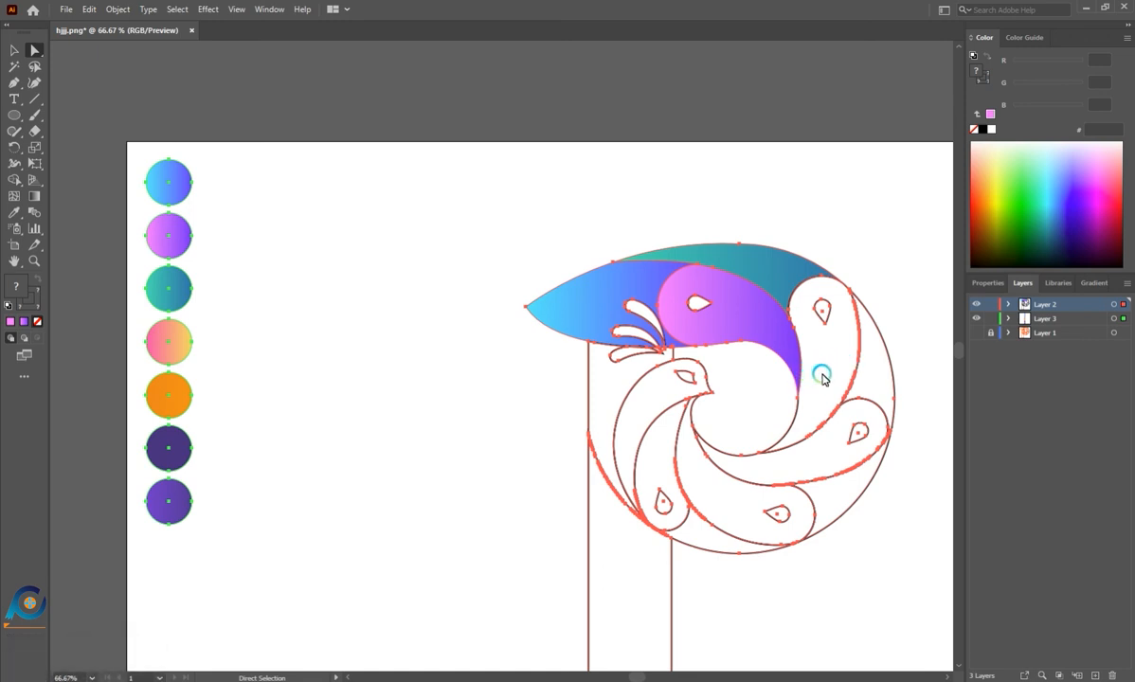
pyautogui.click(17, 188)
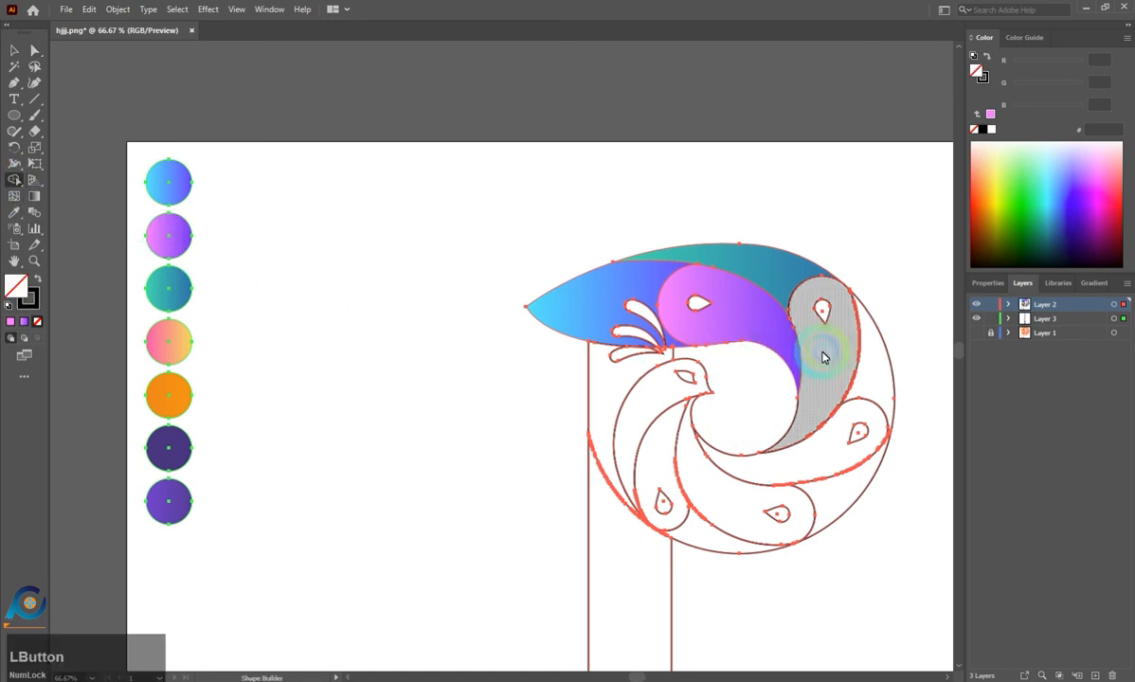
pyautogui.click(825, 451)
pyautogui.click(738, 502)
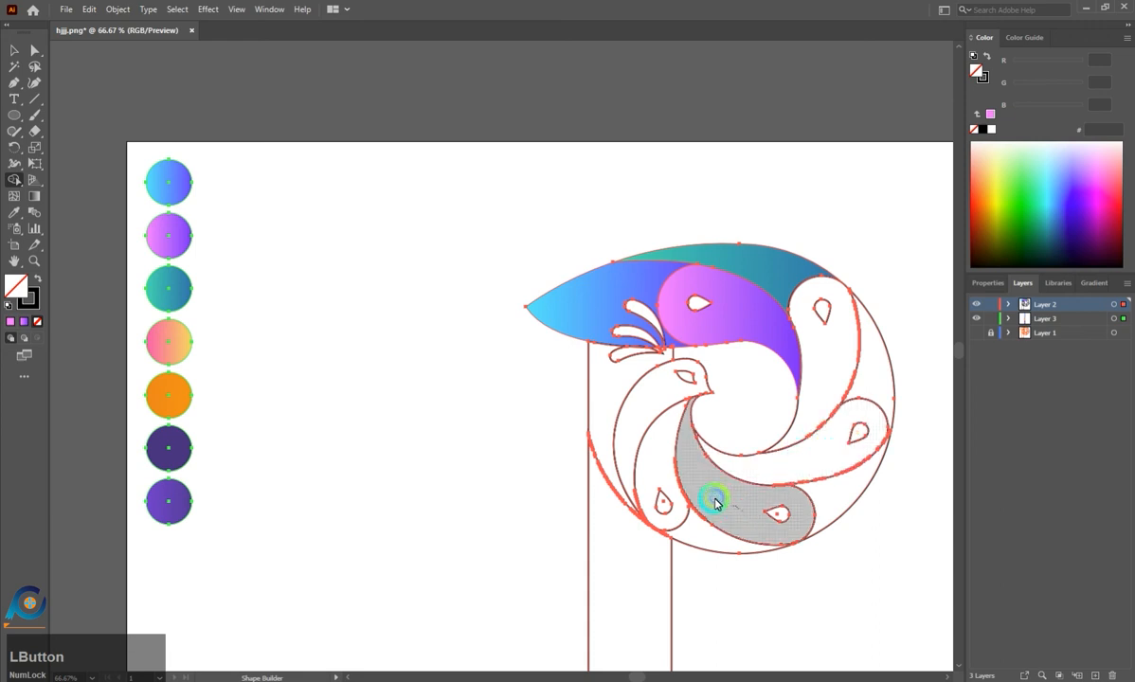
pyautogui.moveTo(651, 451); pyautogui.dragTo(650, 414)
pyautogui.press('a')
pyautogui.click(744, 380)
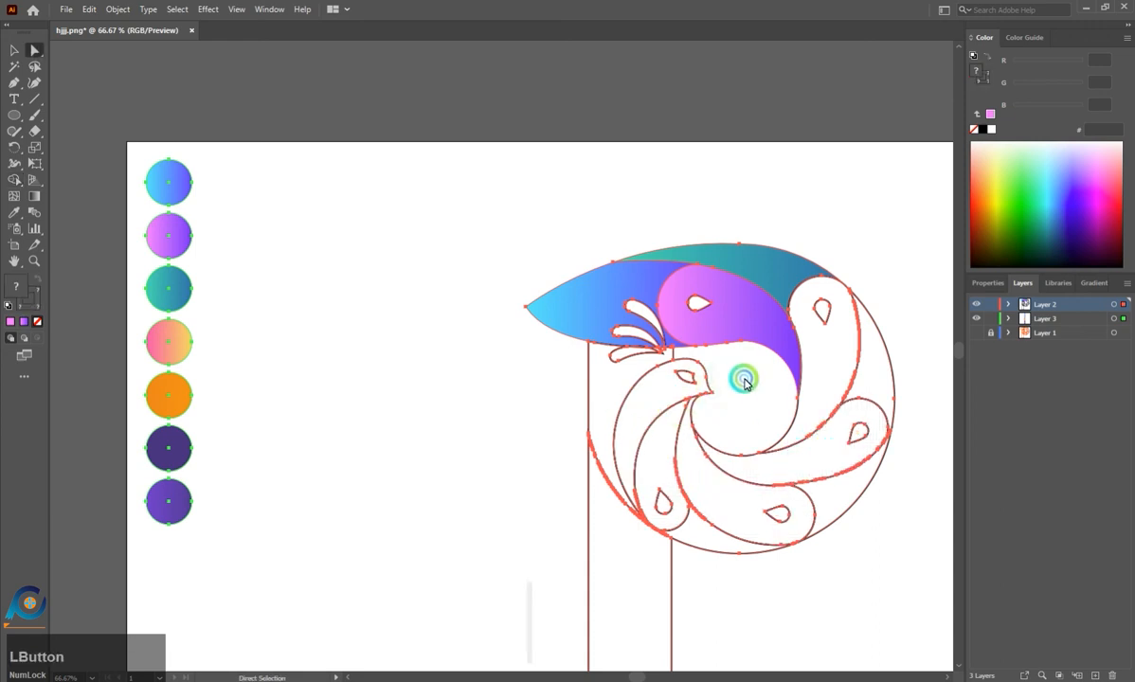
# Fill the second feather with the uppermost circle's cyan-to-purple gradient and run it lengthwise, cyan at the rounded end and purple at the tip.
pyautogui.click(789, 312)
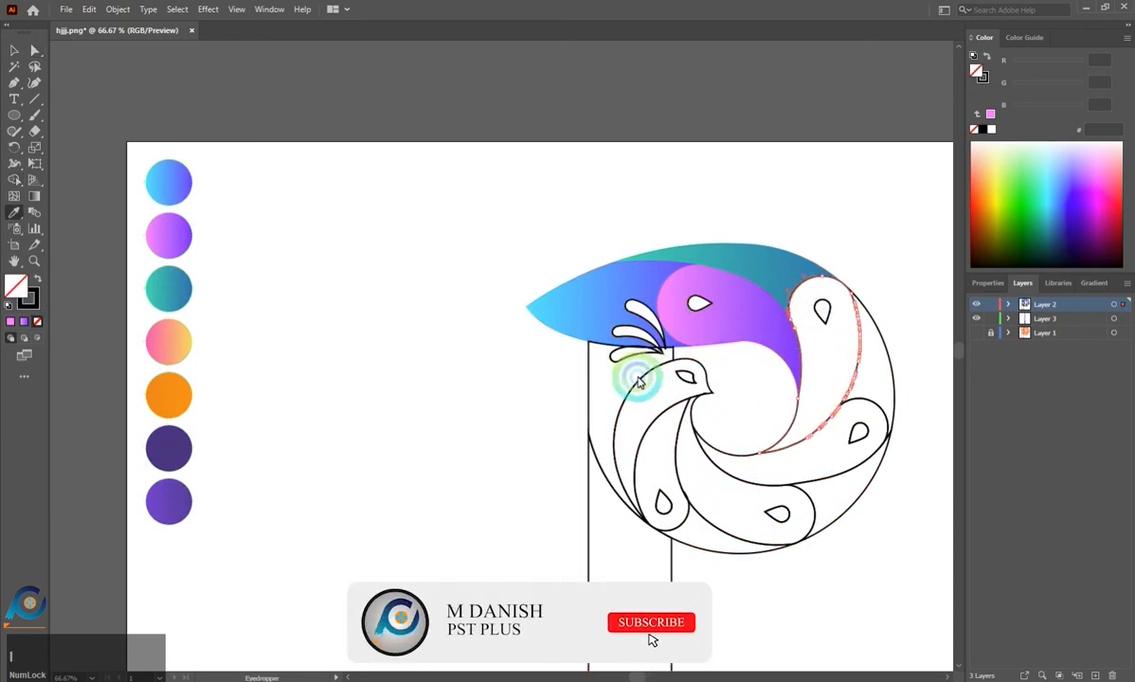
pyautogui.press('i')
pyautogui.click(447, 404)
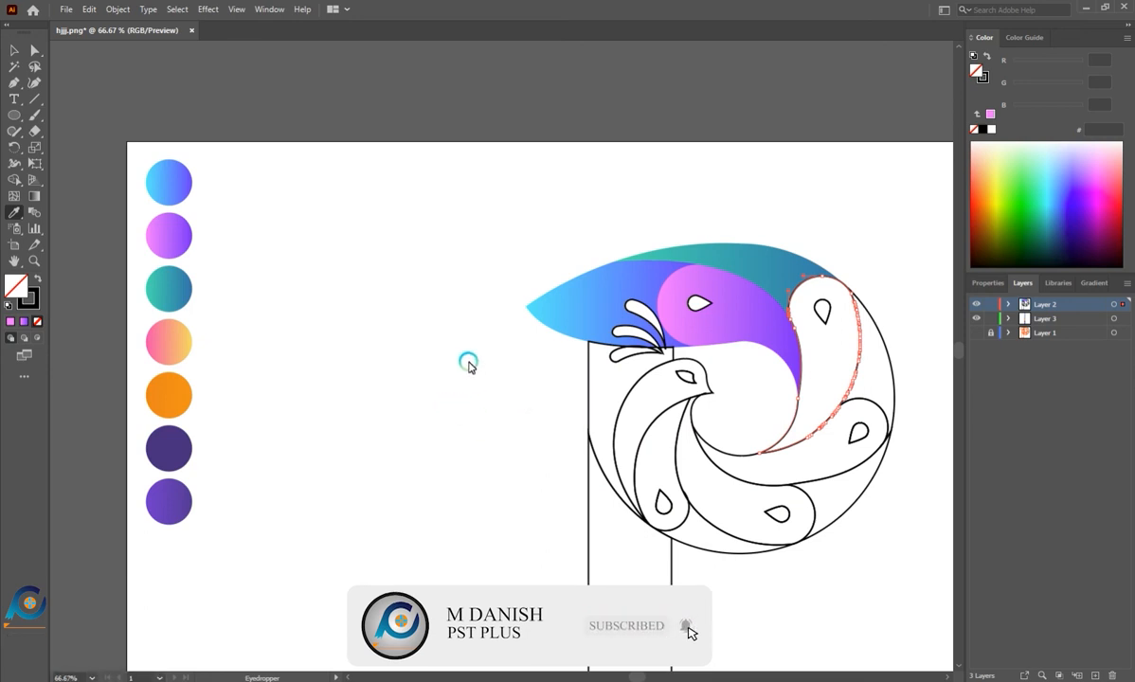
pyautogui.click(181, 195)
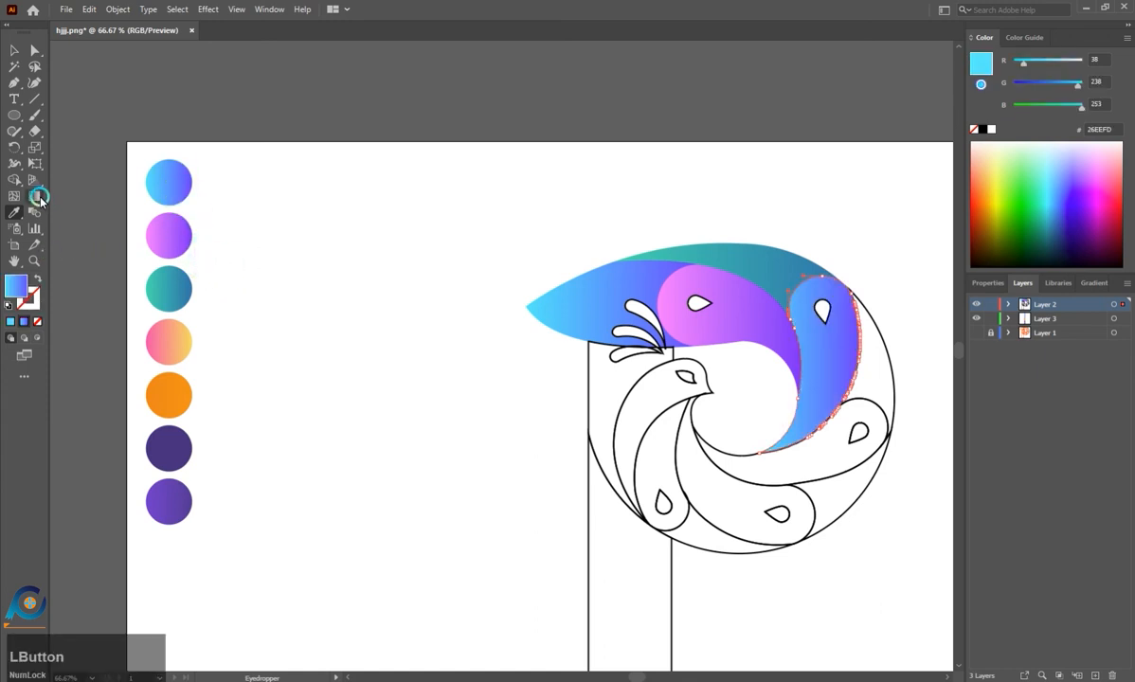
pyautogui.click(38, 197)
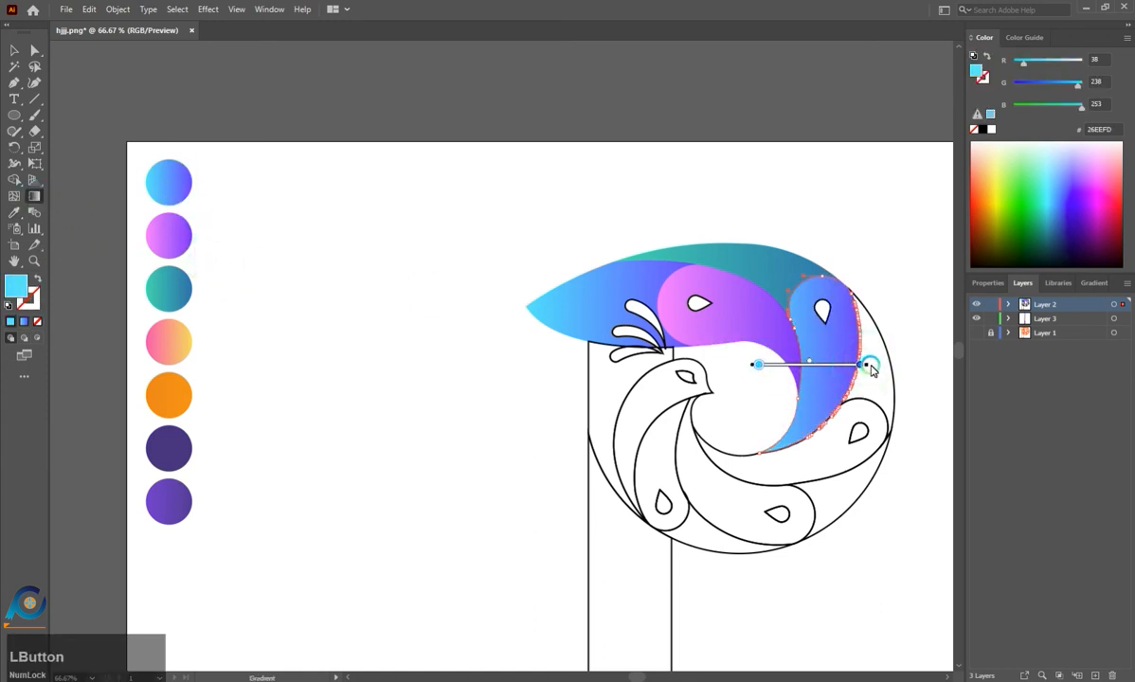
pyautogui.moveTo(872, 369); pyautogui.dragTo(686, 526)
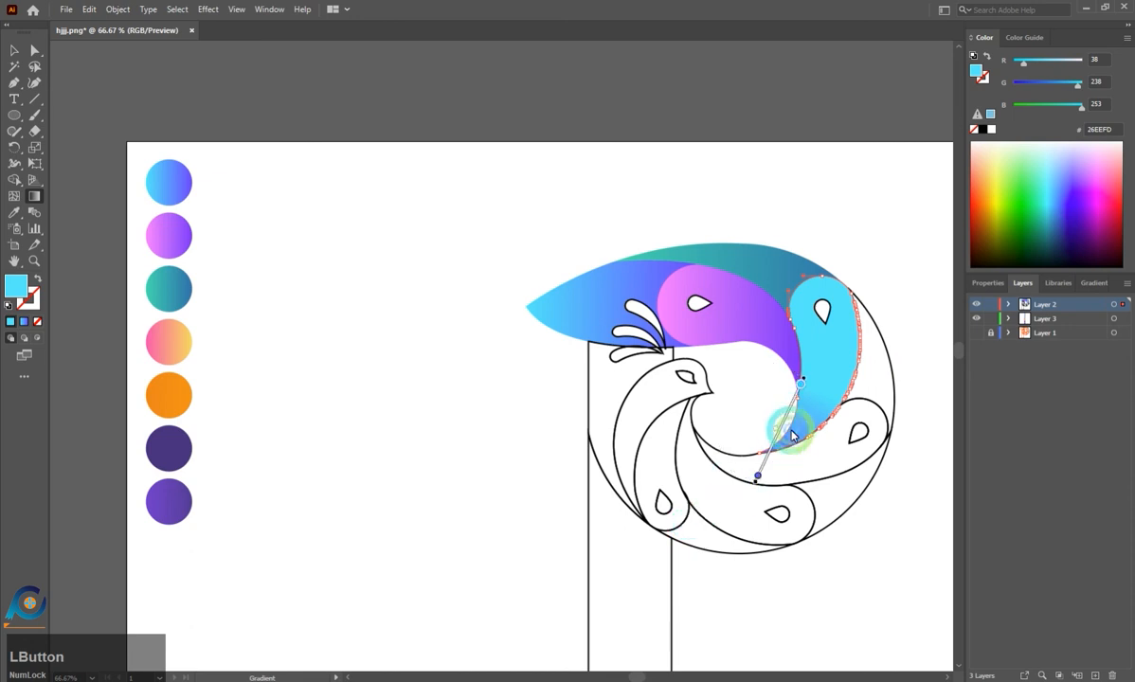
pyautogui.moveTo(744, 388)
pyautogui.mouseDown()
pyautogui.moveTo(815, 353)
pyautogui.moveTo(812, 343)
pyautogui.moveTo(767, 451)
pyautogui.mouseUp()
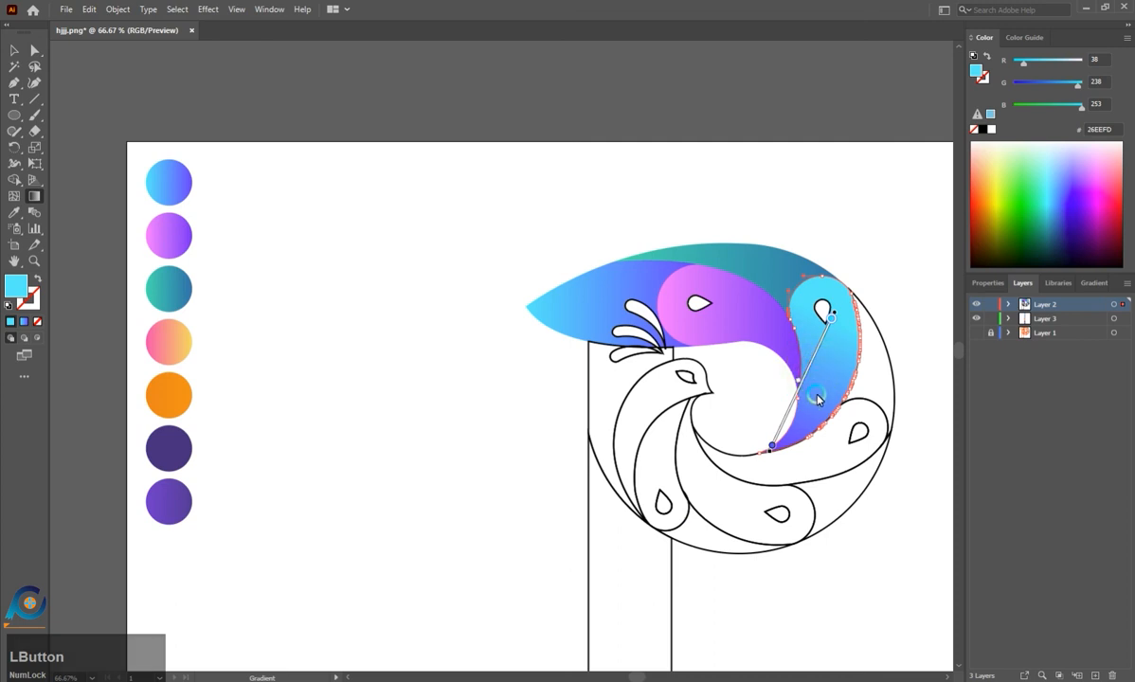
pyautogui.press('a')
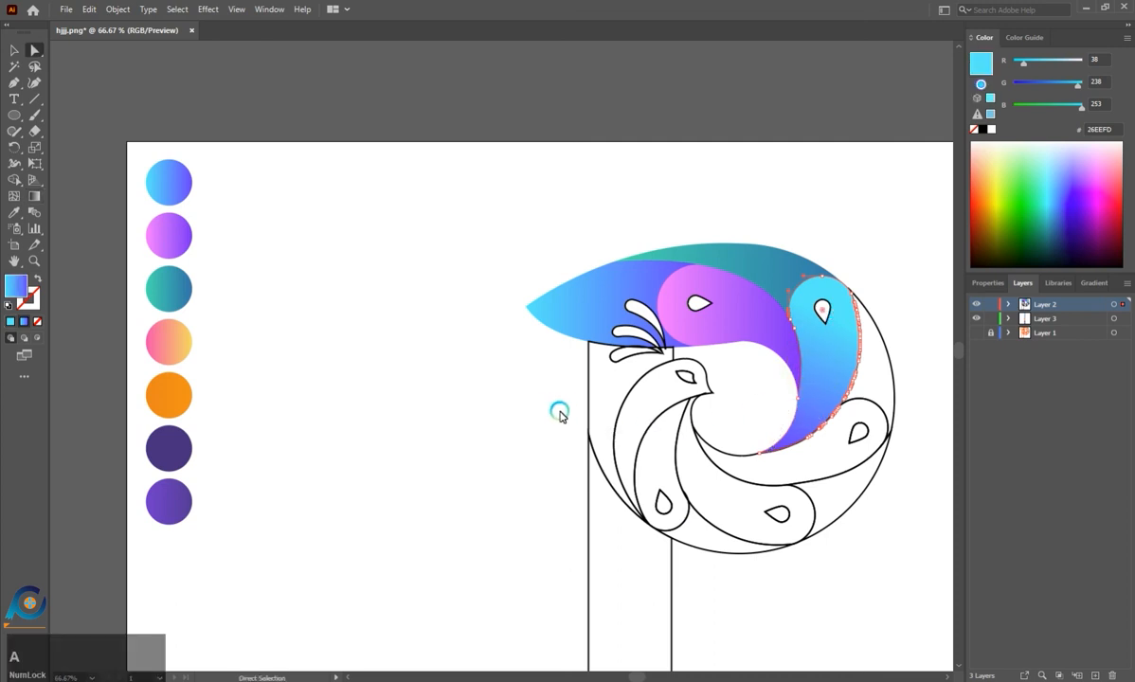
# Fill the outer gap between the second and third feathers with the second circle's gradient, running from pink above to purple below, and deselect.
pyautogui.click(891, 333)
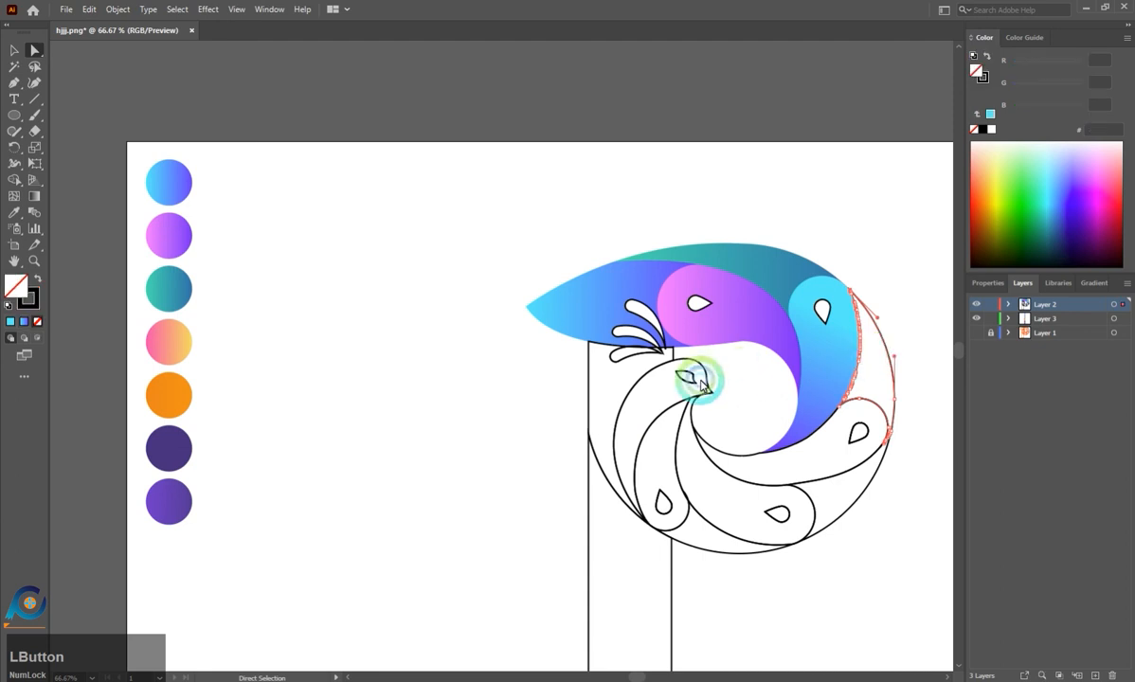
pyautogui.press('i')
pyautogui.click(189, 225)
pyautogui.press('a')
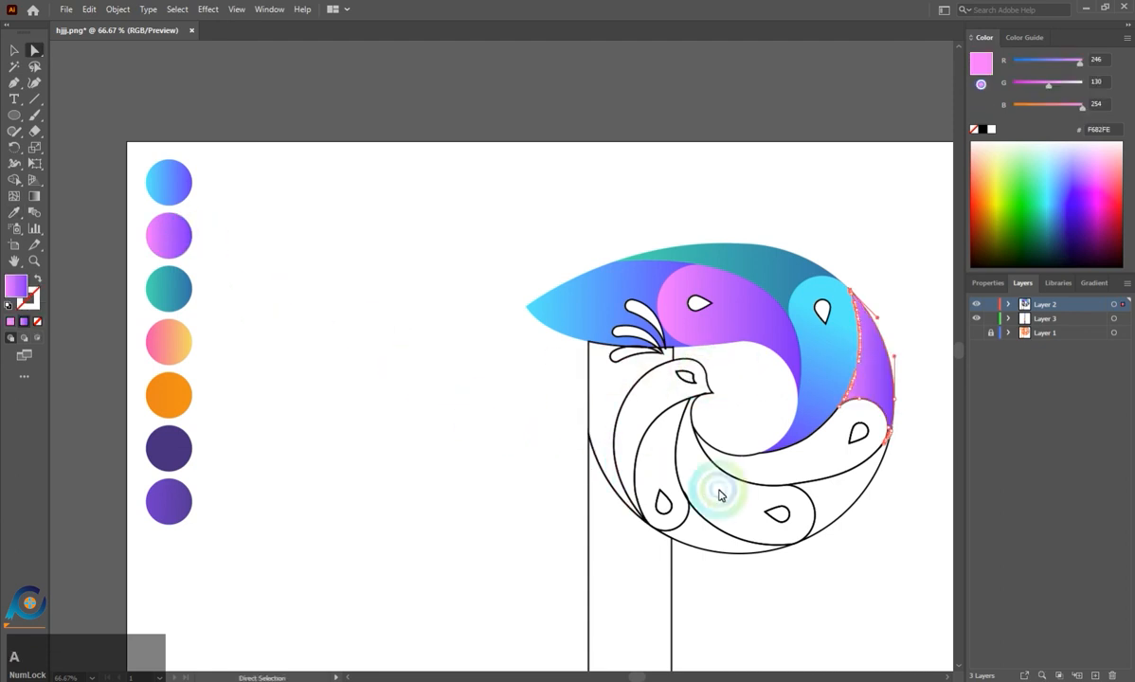
pyautogui.click(36, 202)
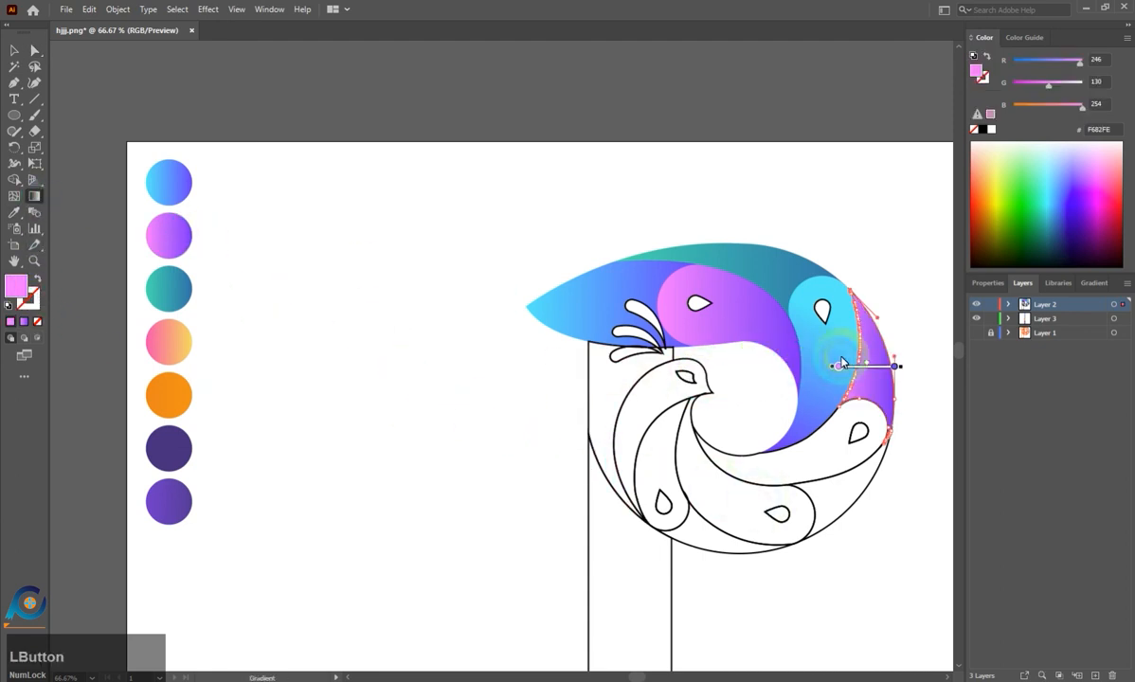
pyautogui.moveTo(869, 368)
pyautogui.mouseDown()
pyautogui.moveTo(886, 436)
pyautogui.moveTo(821, 484)
pyautogui.moveTo(860, 438)
pyautogui.moveTo(869, 363)
pyautogui.mouseUp()
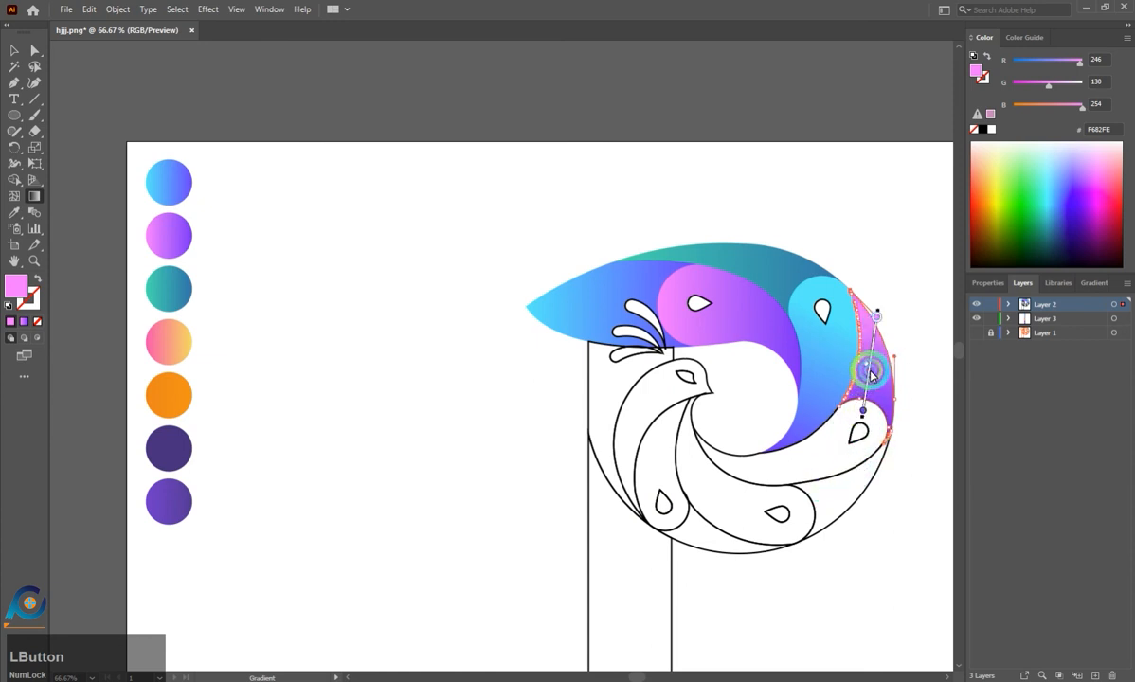
pyautogui.press('a')
pyautogui.click(904, 479)
# Fill the third feather with the teal-to-blue gradient sampled from the third colour circle.
pyautogui.click(808, 473)
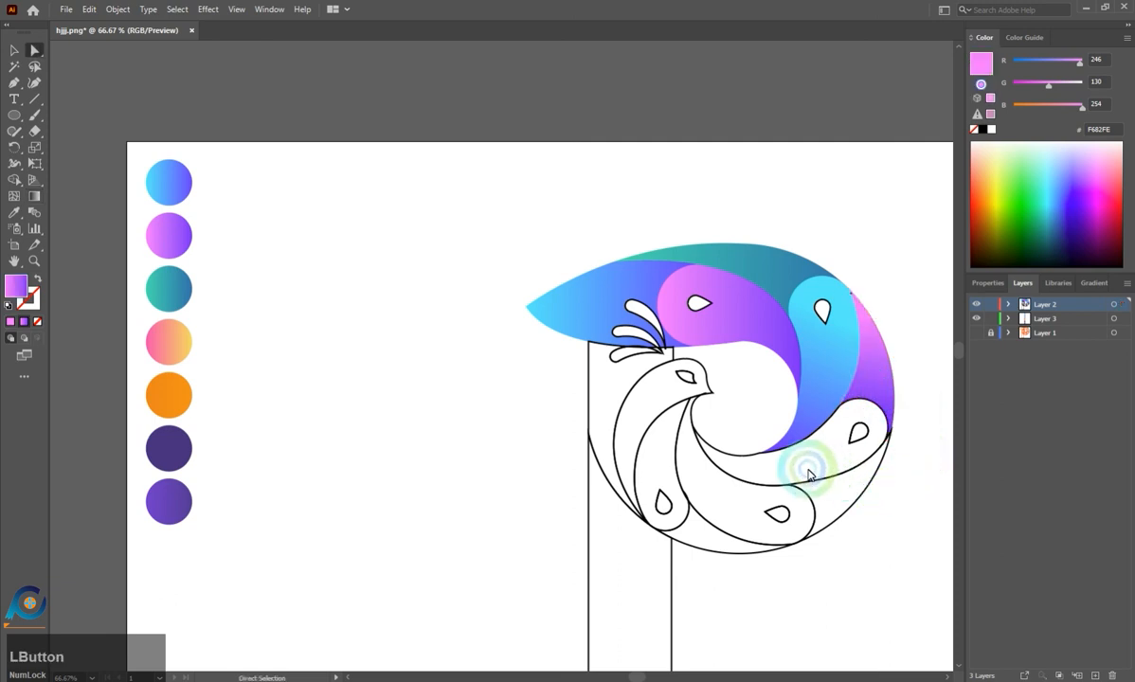
pyautogui.click(720, 456)
pyautogui.press('i')
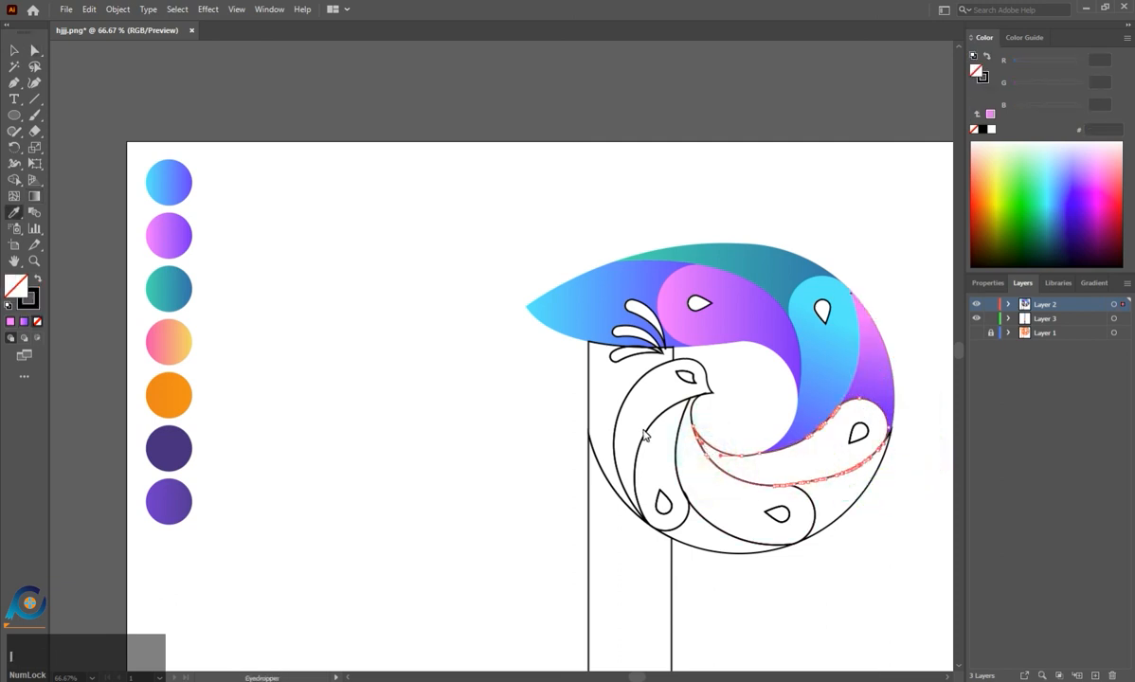
pyautogui.click(167, 291)
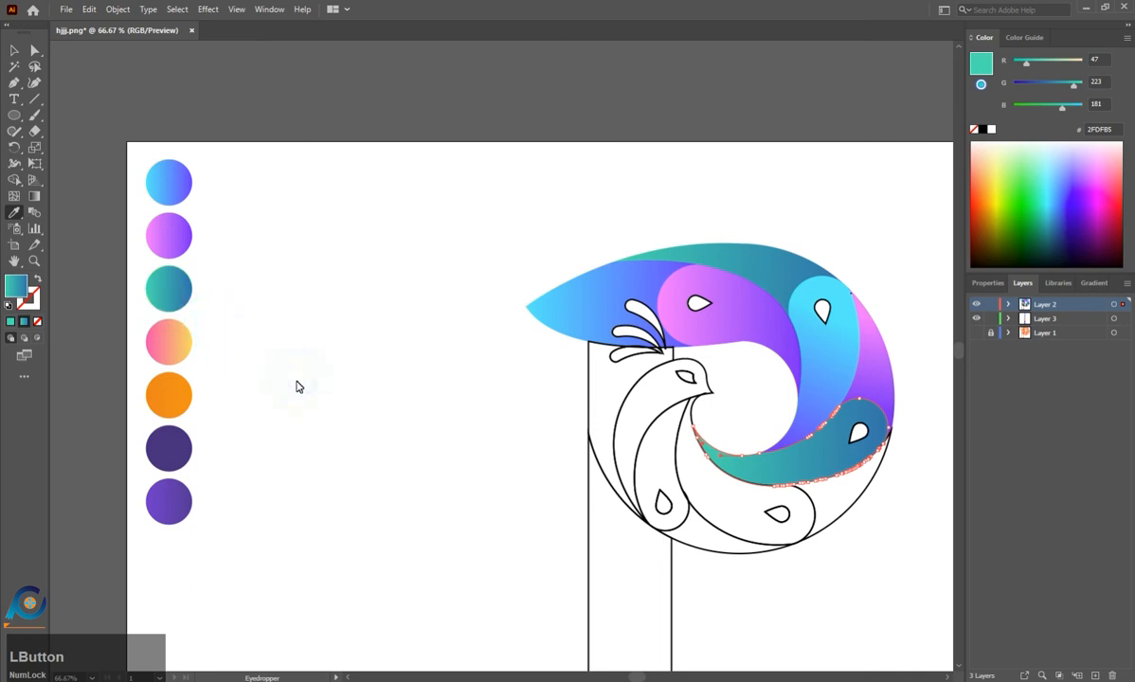
# Reverse the third feather's gradient so teal lies at its rounded end and blue at its tip.
pyautogui.press('g')
pyautogui.click(702, 400)
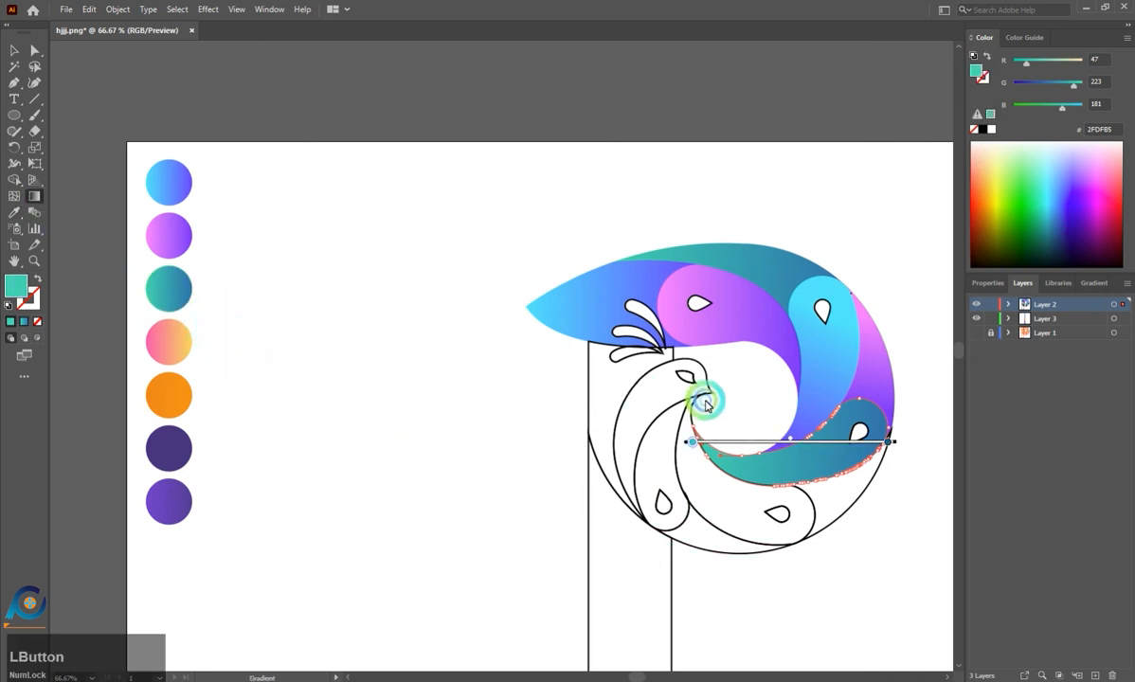
pyautogui.click(894, 440)
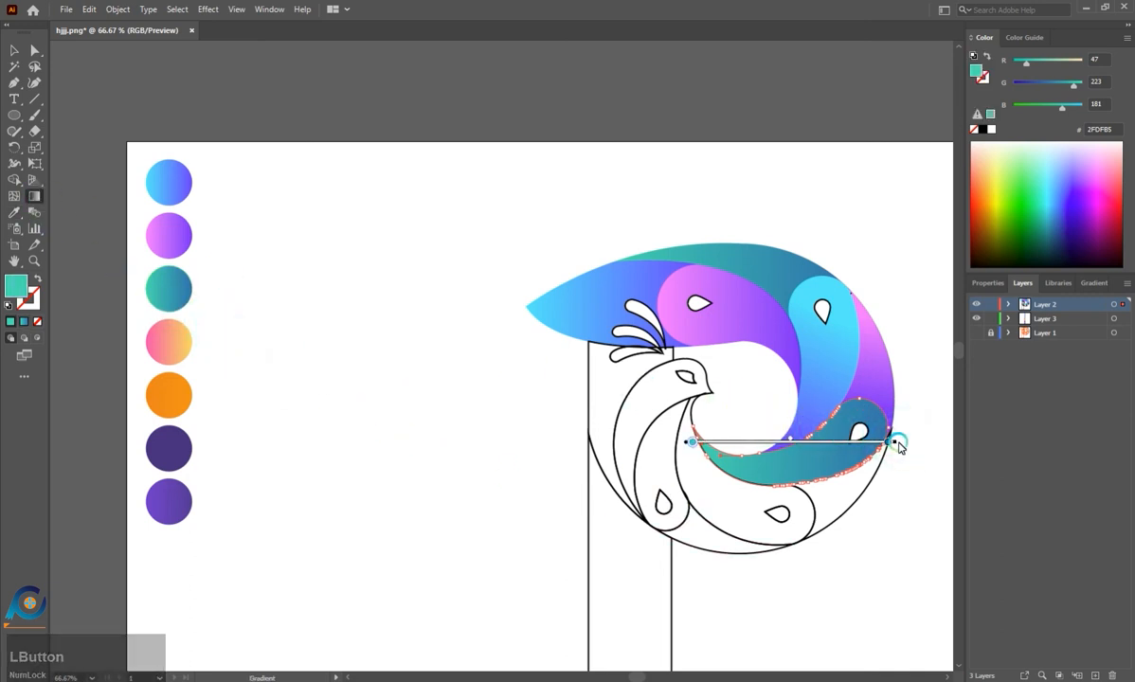
pyautogui.moveTo(897, 443); pyautogui.dragTo(419, 520)
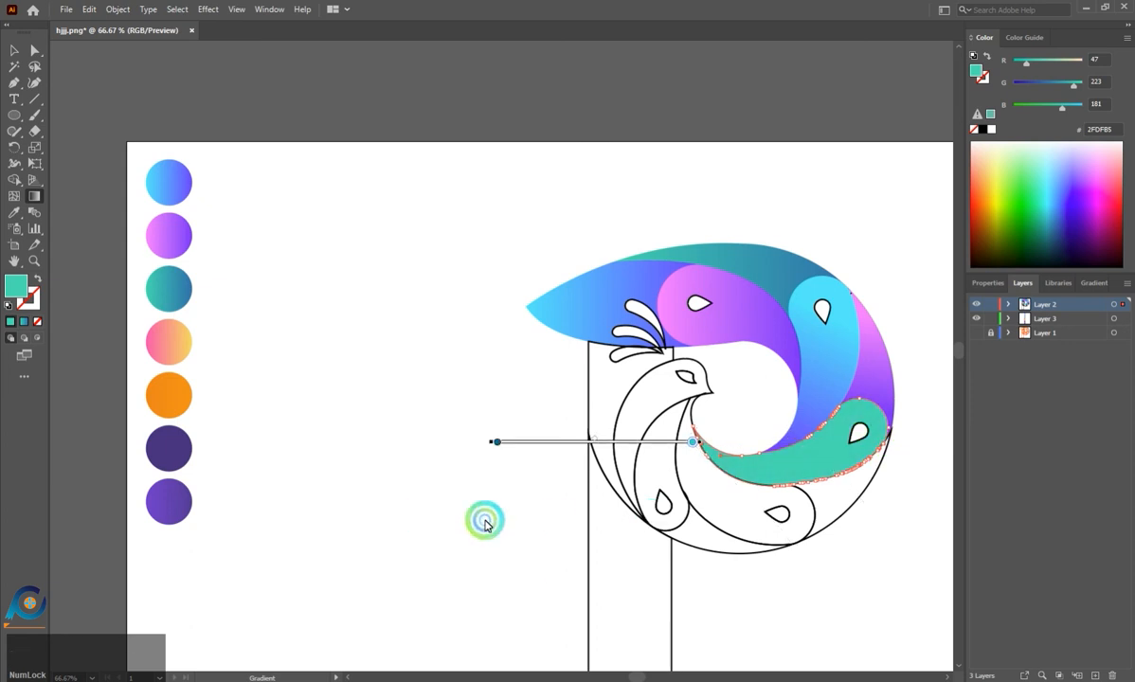
pyautogui.moveTo(601, 442)
pyautogui.mouseDown()
pyautogui.moveTo(779, 438)
pyautogui.moveTo(801, 447)
pyautogui.moveTo(794, 454)
pyautogui.mouseUp()
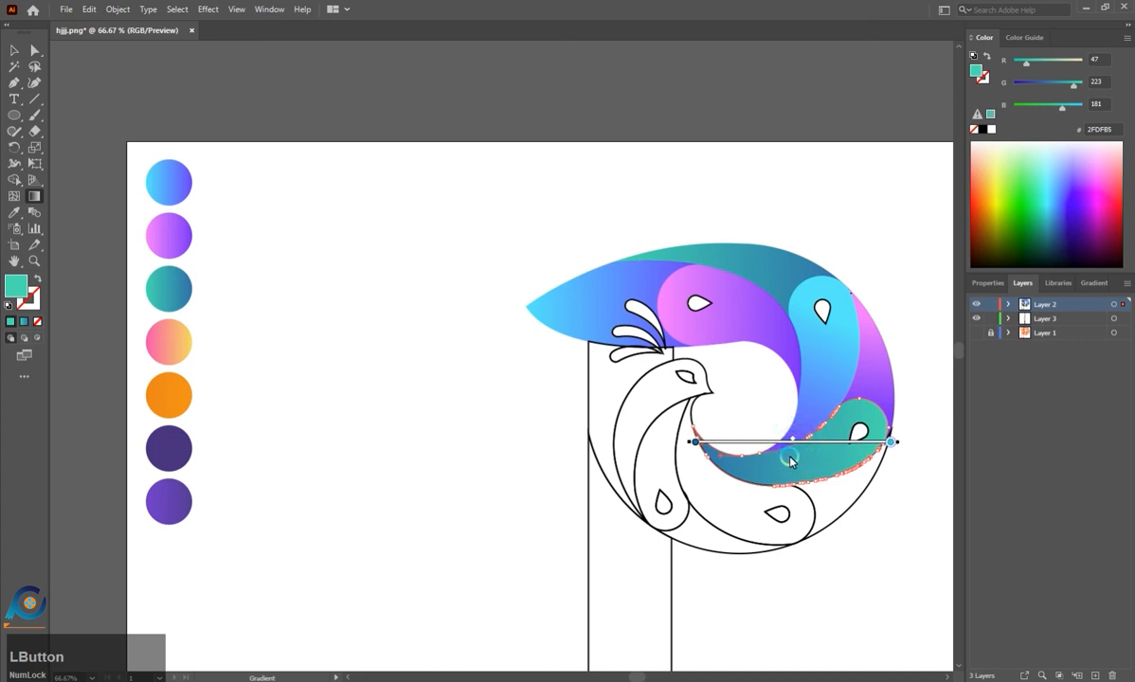
pyautogui.press('a')
# Fill the outer gap between the third and fourth feathers with the second feather's gradient, angled from cyan above to purple by the fourth feather.
pyautogui.click(858, 493)
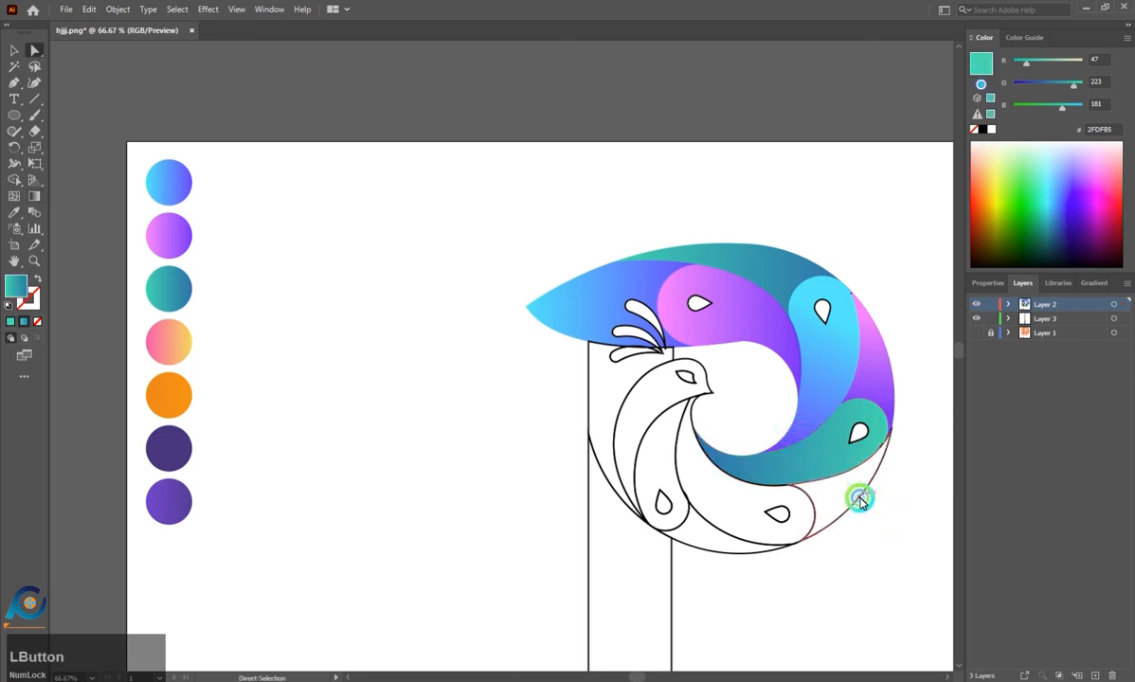
pyautogui.click(858, 499)
pyautogui.press('i')
pyautogui.click(806, 377)
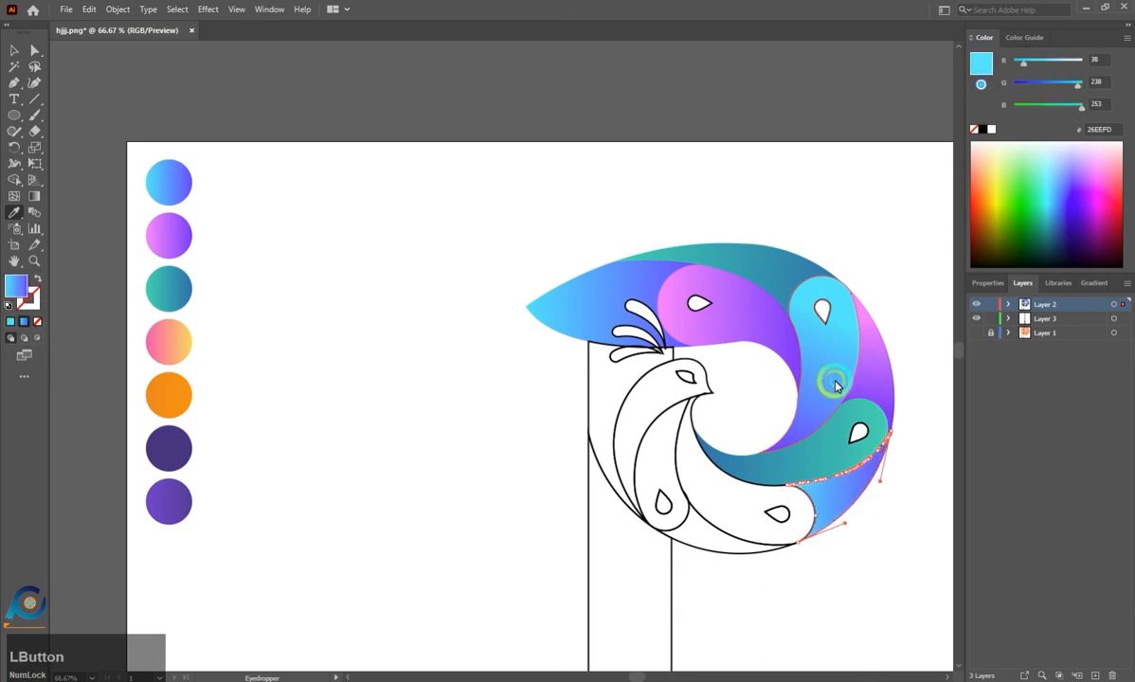
pyautogui.click(37, 199)
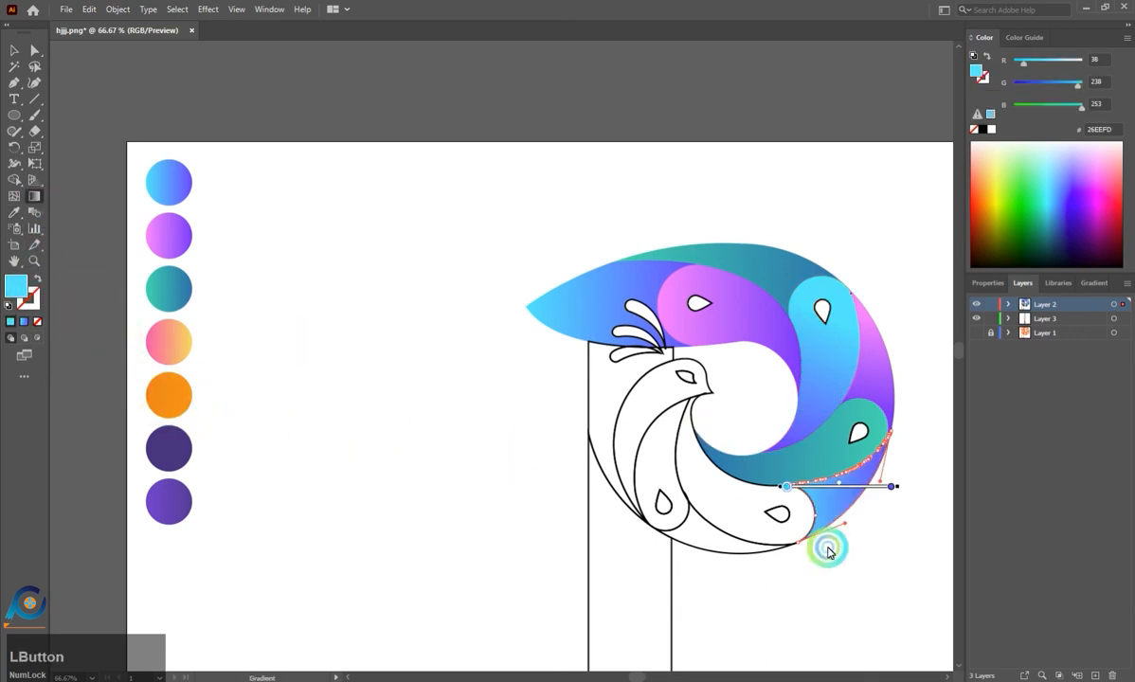
pyautogui.moveTo(901, 487); pyautogui.dragTo(535, 623)
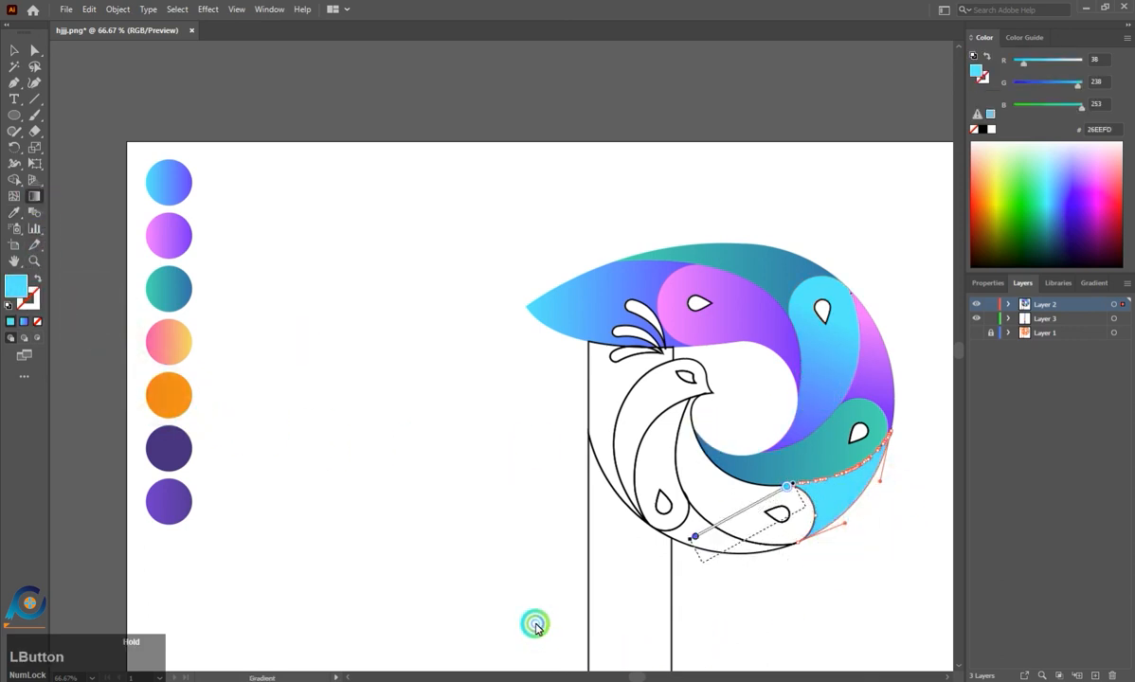
pyautogui.moveTo(756, 534); pyautogui.dragTo(847, 502)
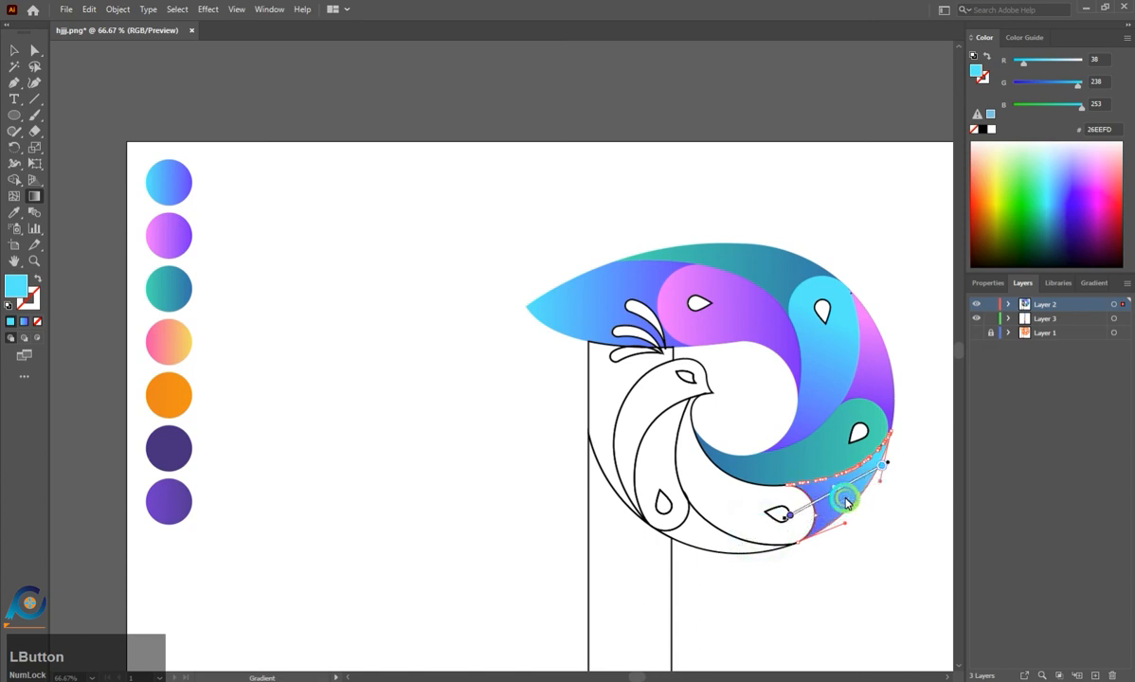
# Fill the blank fourth feather with the pink-to-purple gradient sampled from the first feather.
pyautogui.press('a')
pyautogui.click(730, 538)
pyautogui.click(729, 536)
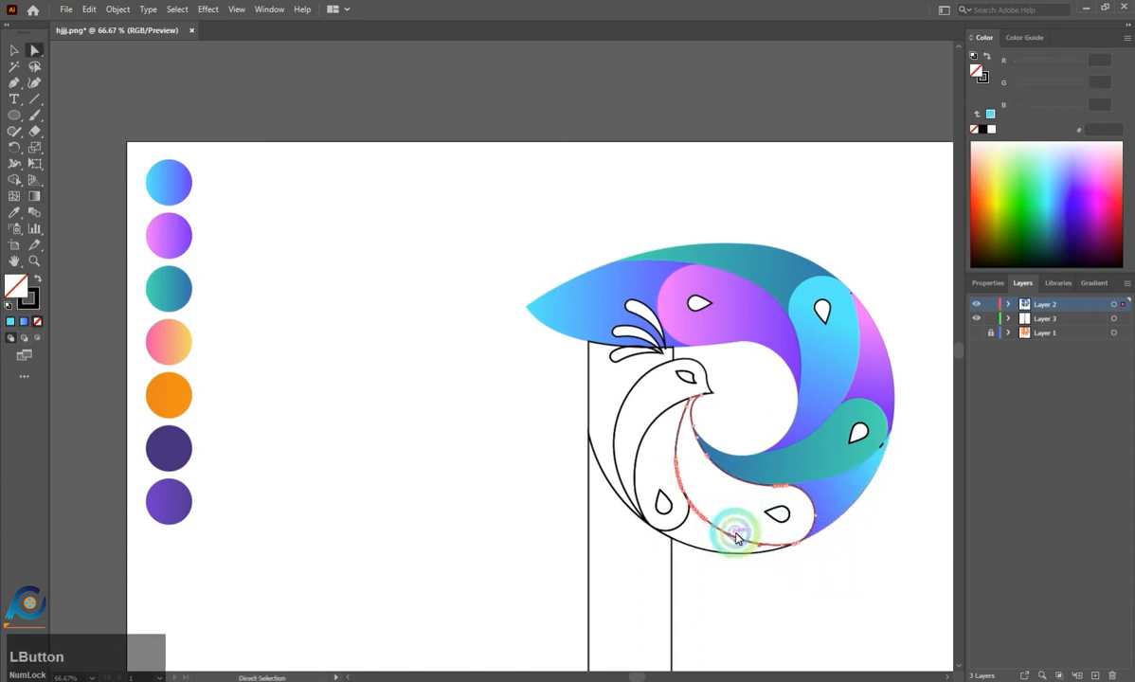
pyautogui.click(728, 550)
pyautogui.click(761, 334)
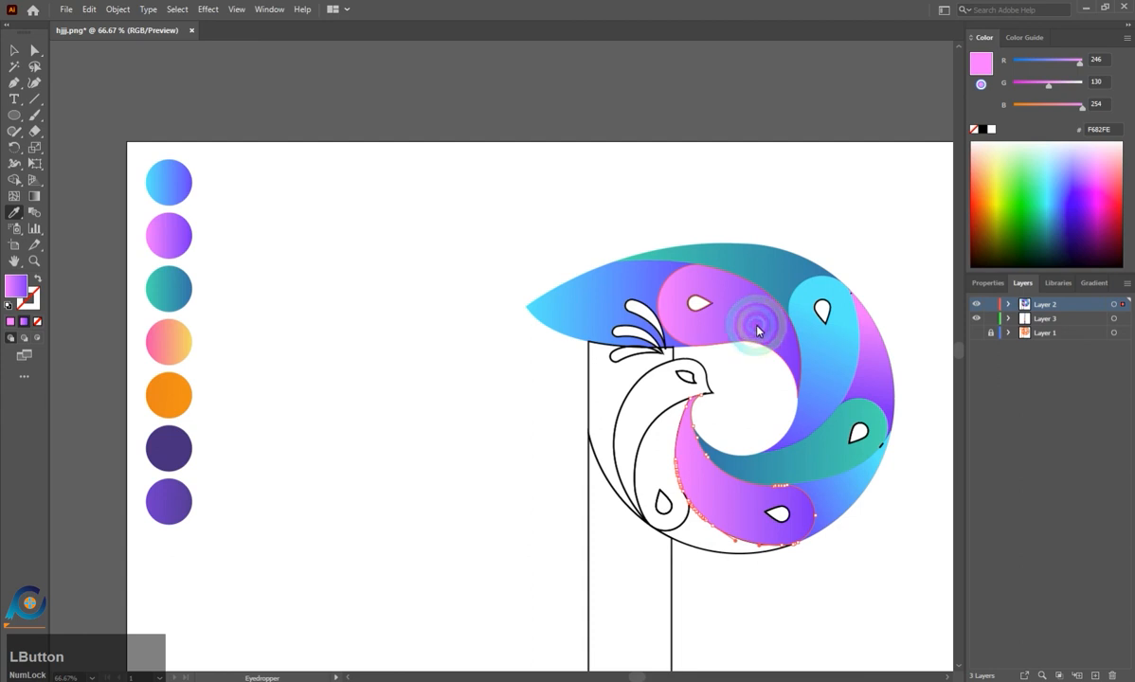
# Reverse the fourth feather's gradient along a diagonal, with pink at its rounded end and purple at its tip, and deselect it.
pyautogui.click(34, 196)
pyautogui.click(749, 491)
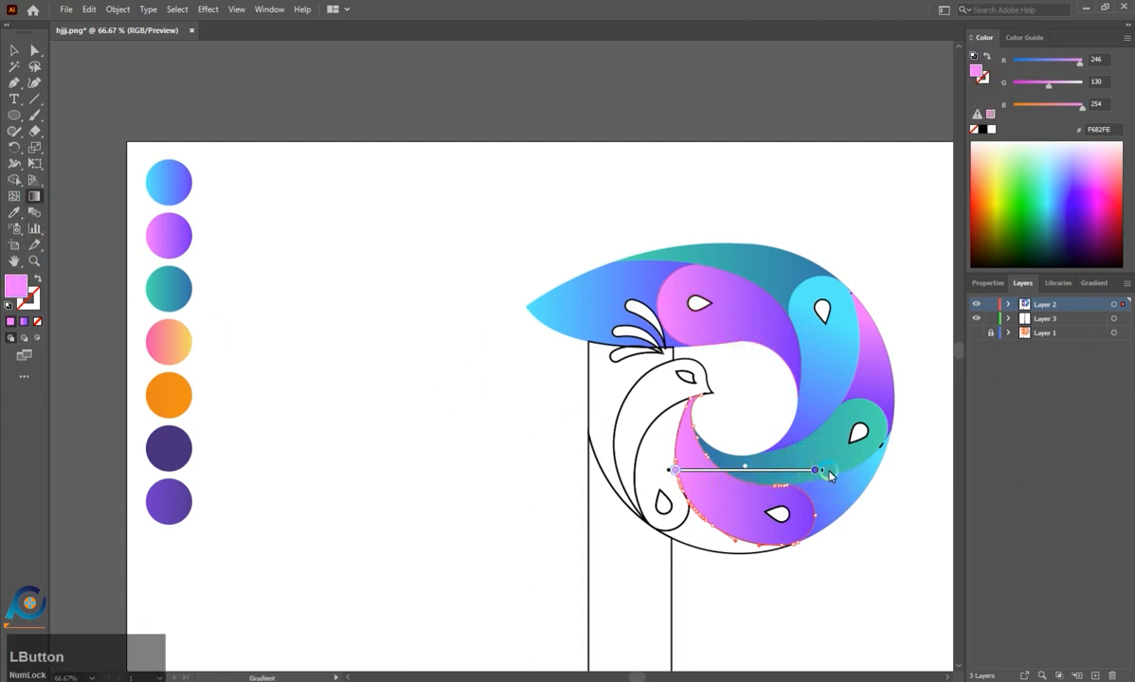
pyautogui.moveTo(823, 471); pyautogui.dragTo(478, 473)
pyautogui.moveTo(469, 384); pyautogui.dragTo(457, 350)
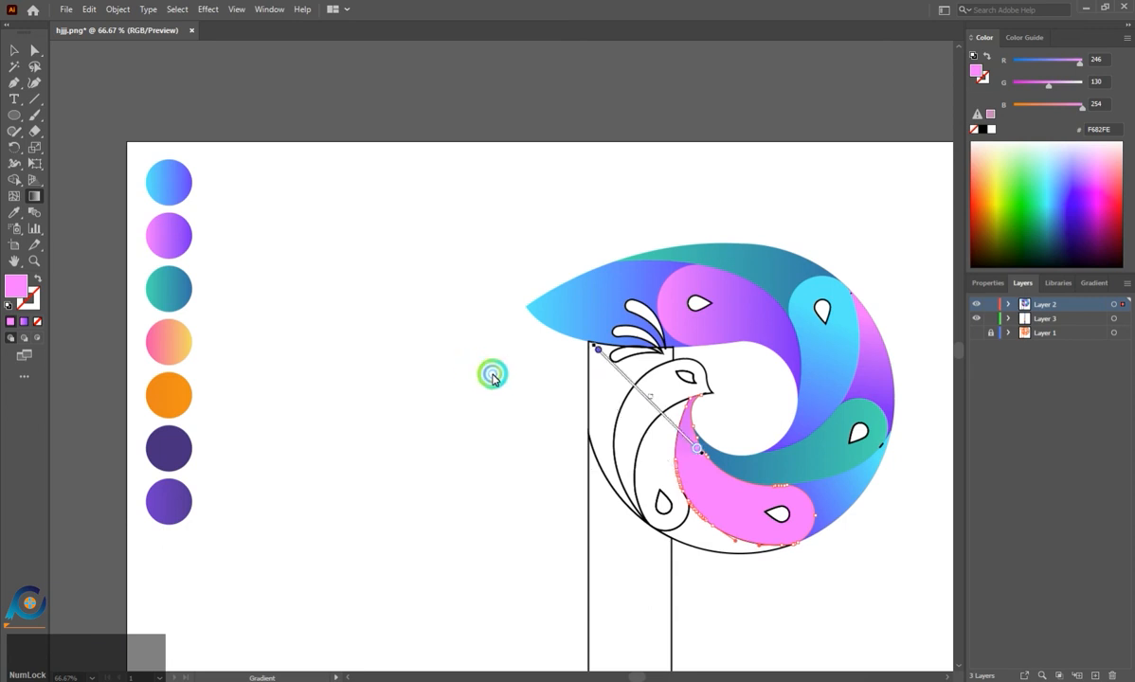
pyautogui.moveTo(647, 404); pyautogui.dragTo(735, 485)
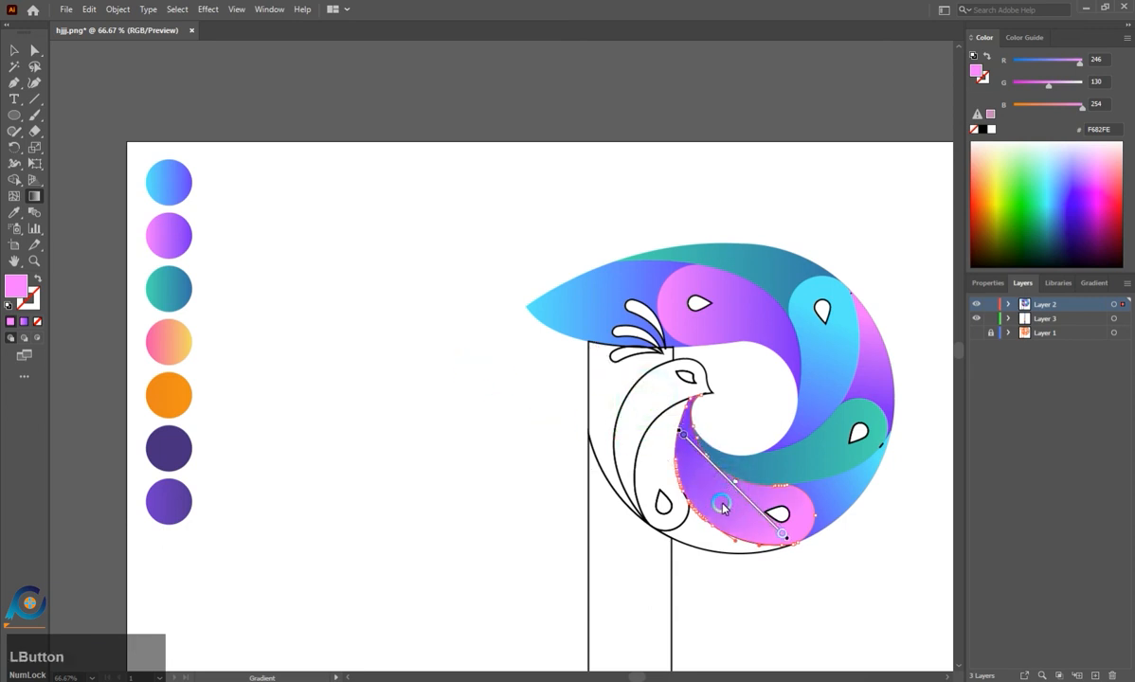
pyautogui.press('a')
pyautogui.click(718, 561)
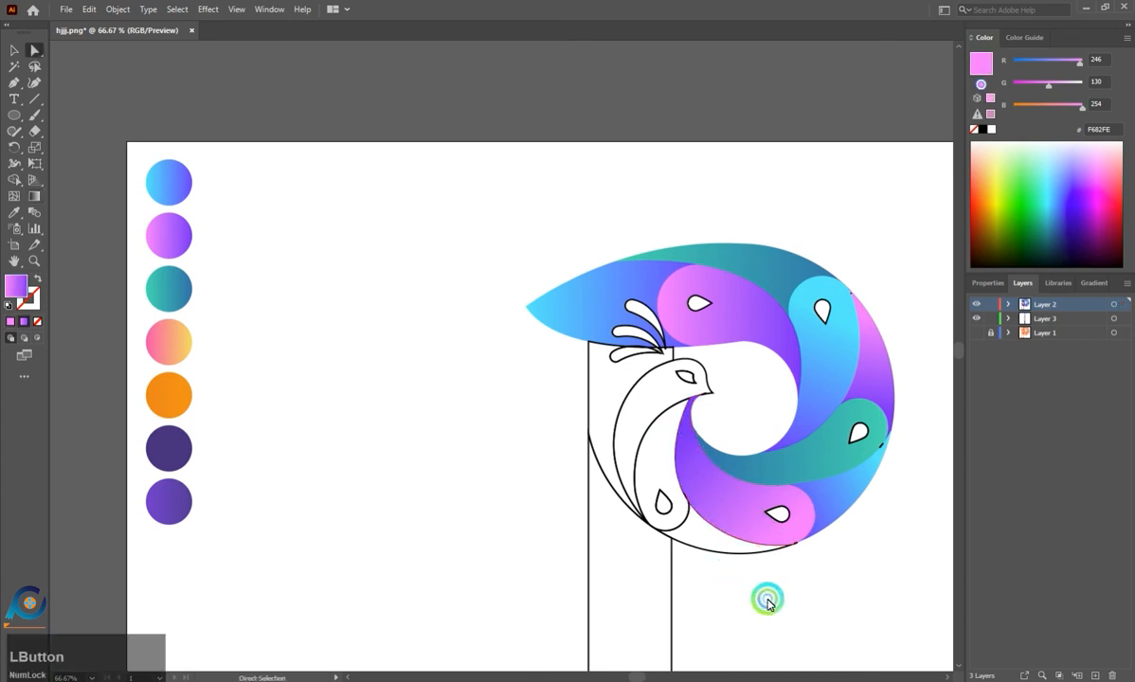
# Fill the outer gap below the fourth feather with the third feather's teal-to-blue gradient, reverse it diagonally, and deselect.
pyautogui.click(696, 552)
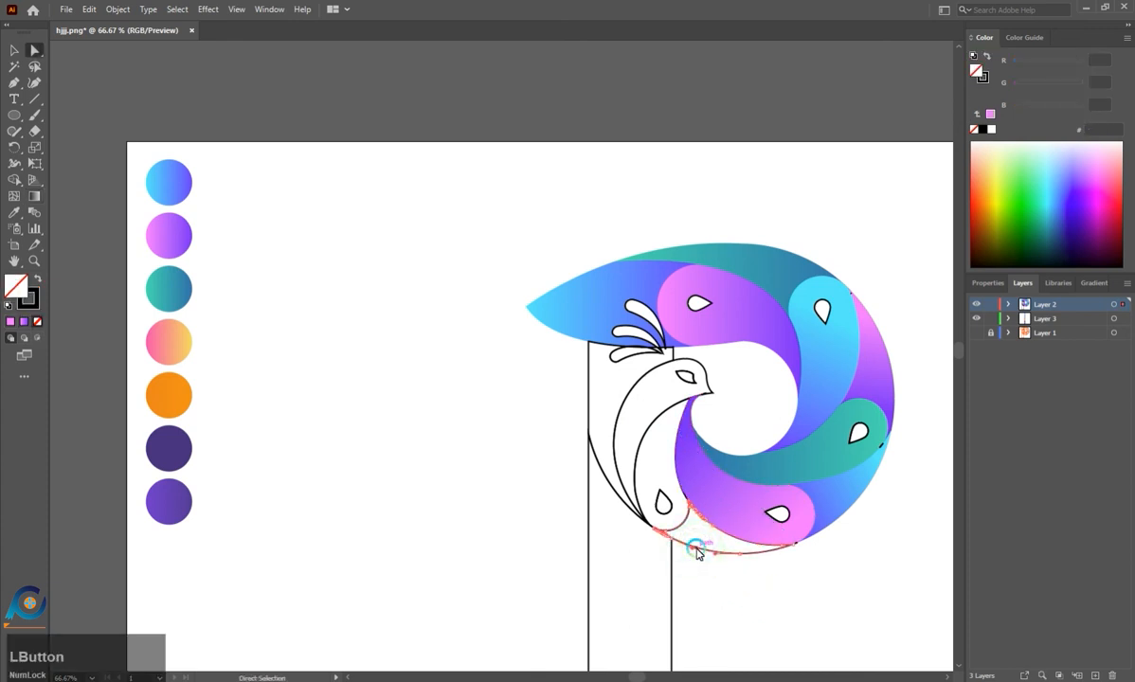
pyautogui.press('i')
pyautogui.click(788, 475)
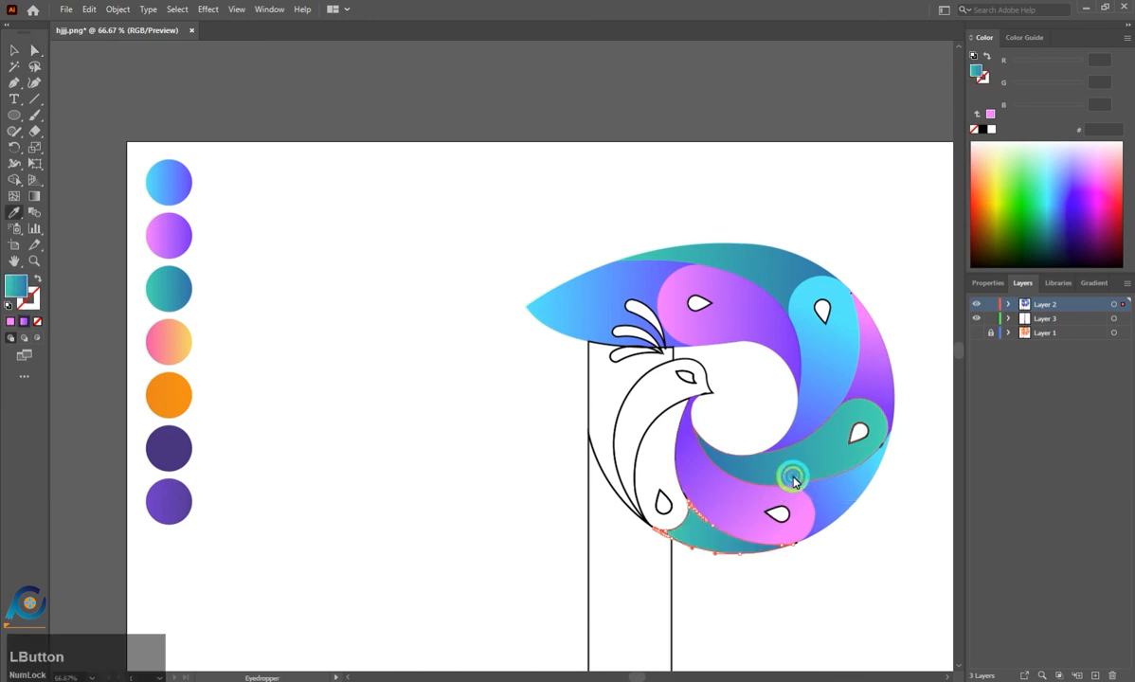
pyautogui.click(36, 198)
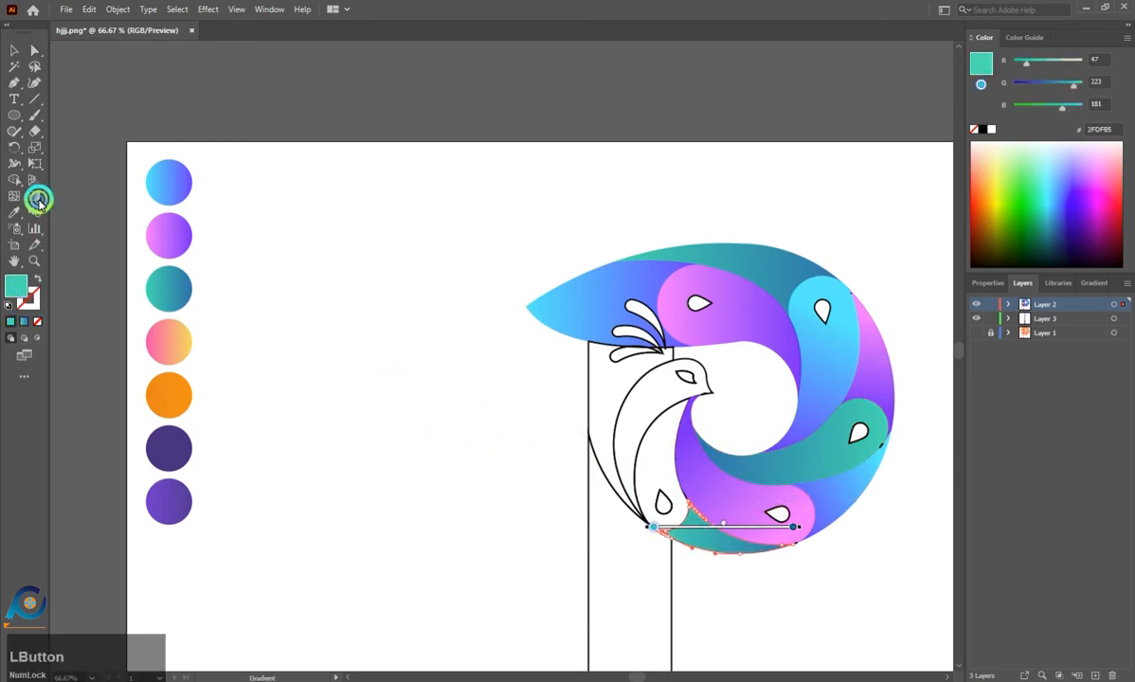
pyautogui.moveTo(806, 528)
pyautogui.mouseDown()
pyautogui.moveTo(541, 449)
pyautogui.moveTo(532, 436)
pyautogui.mouseUp()
pyautogui.moveTo(603, 449); pyautogui.dragTo(708, 528)
pyautogui.press('a')
pyautogui.click(750, 601)
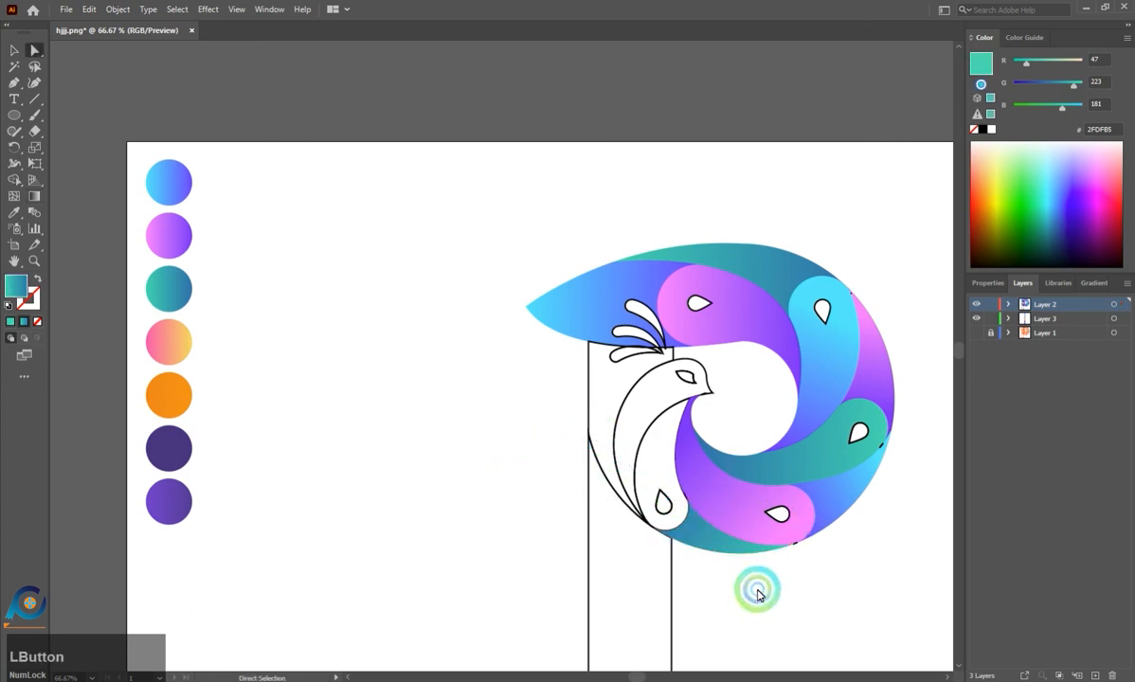
# Redraw the gradient of the gap below the fourth feather diagonally downward, keeping teal toward its pointed outer end.
pyautogui.click(721, 571)
pyautogui.click(34, 196)
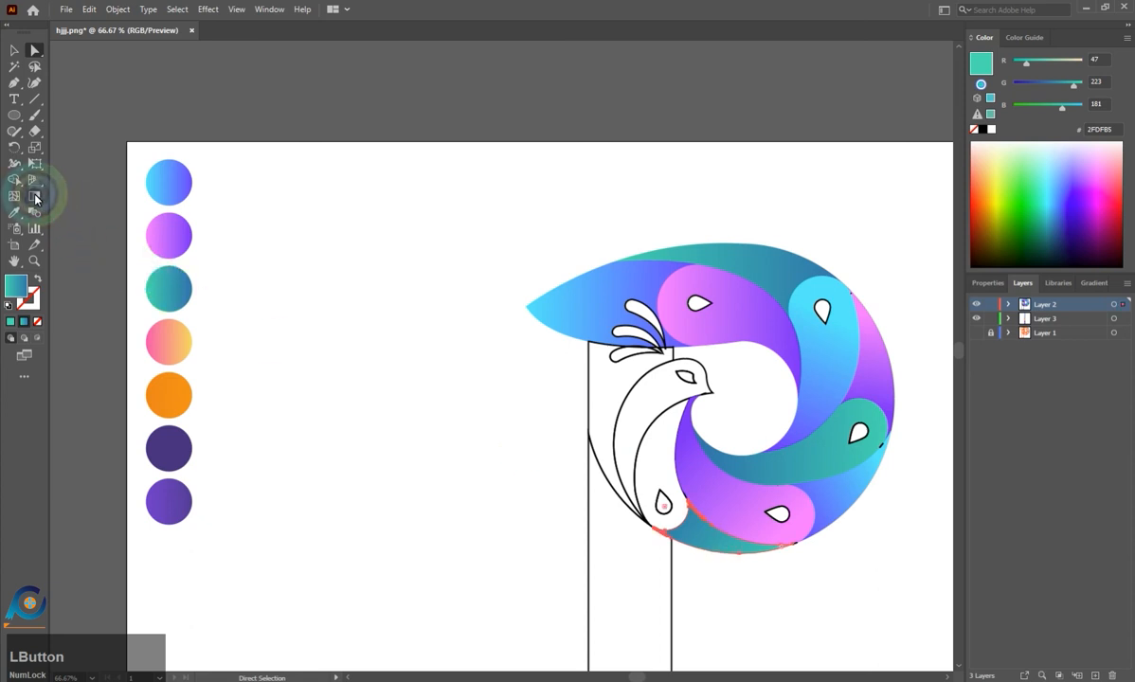
pyautogui.moveTo(665, 494); pyautogui.dragTo(778, 580)
pyautogui.press('a')
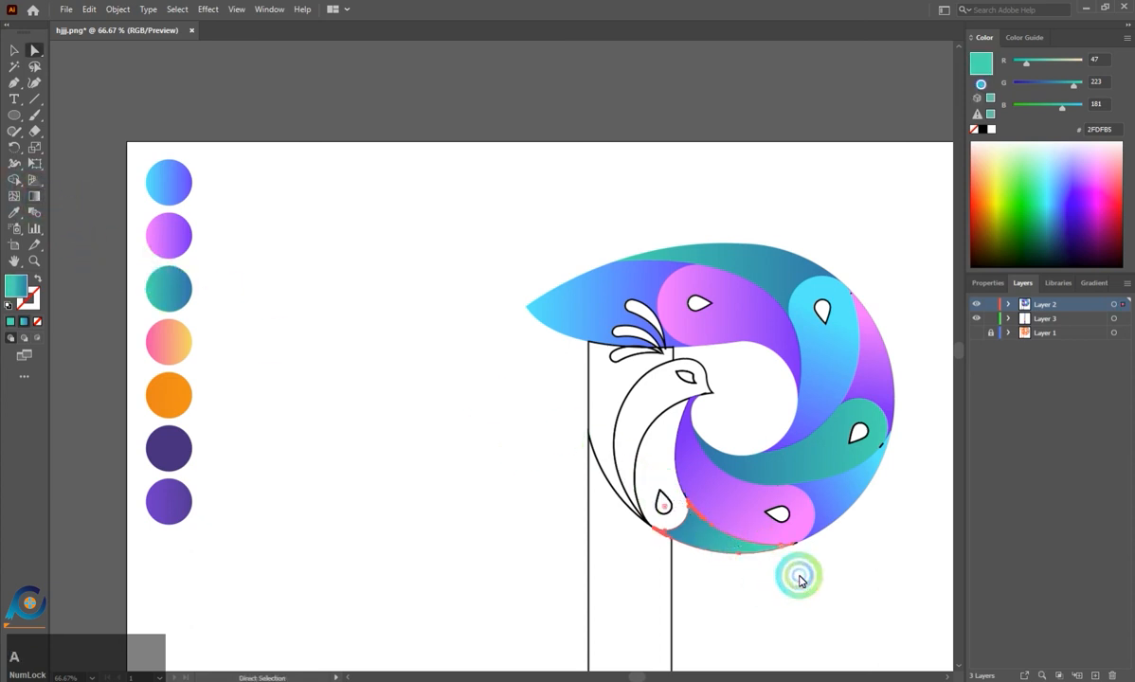
pyautogui.click(799, 576)
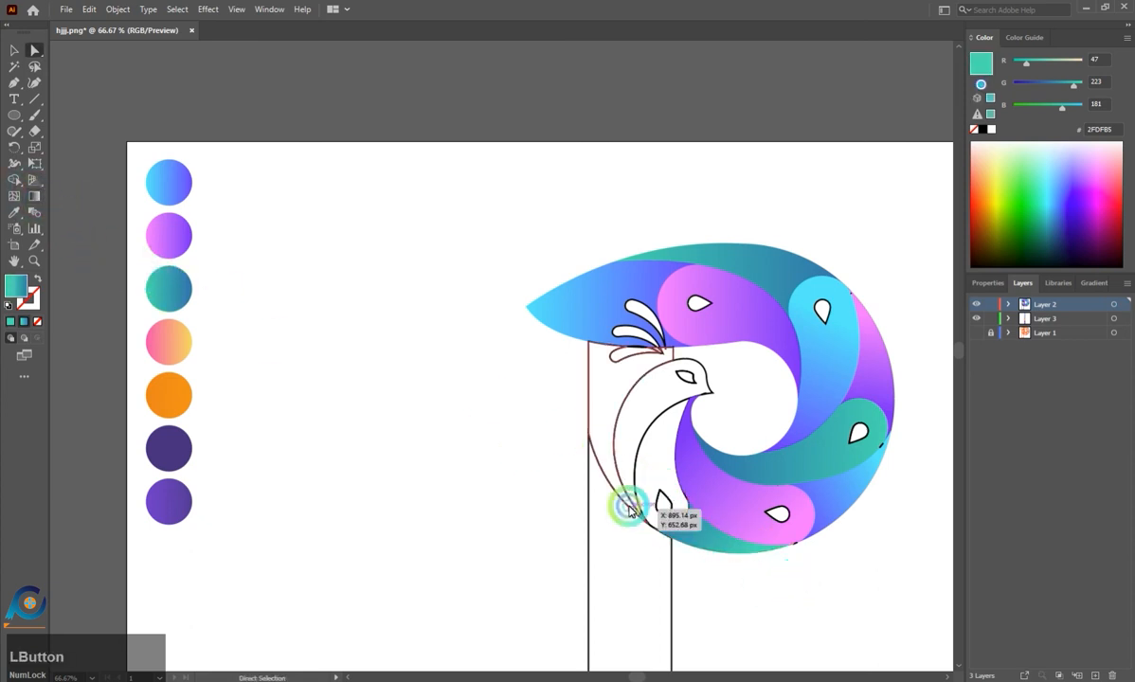
# Select the outlines around the blank fifth feather and turn its enclosed region into a shape with Shape Builder.
pyautogui.click(648, 428)
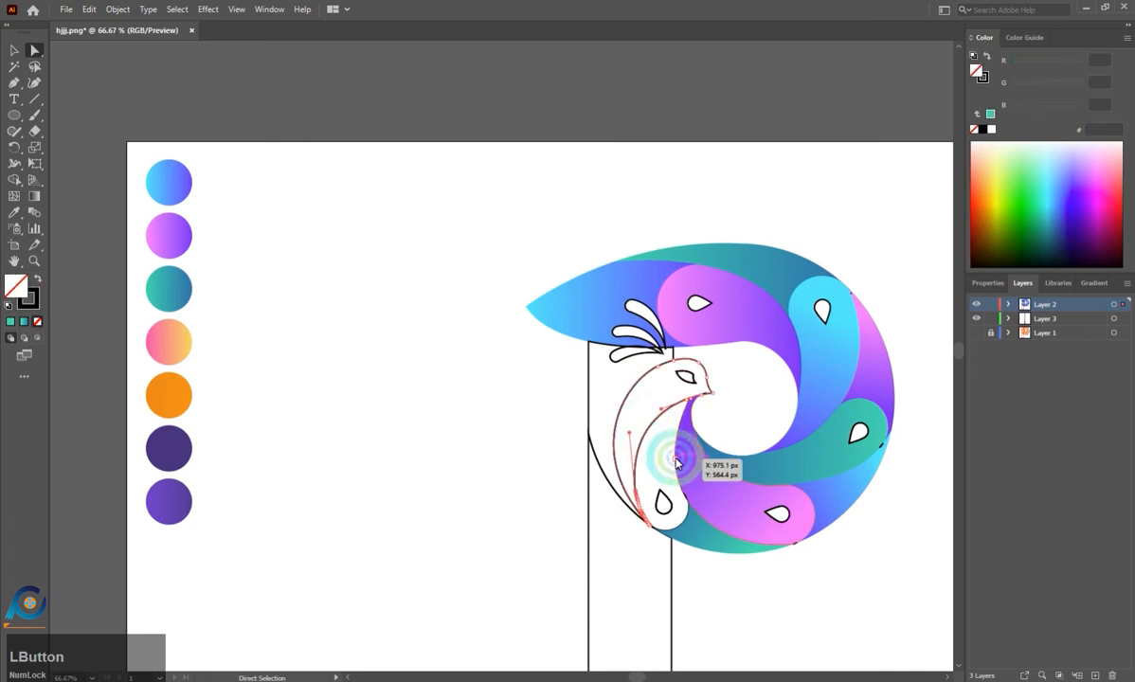
pyautogui.click(669, 499)
pyautogui.click(641, 456)
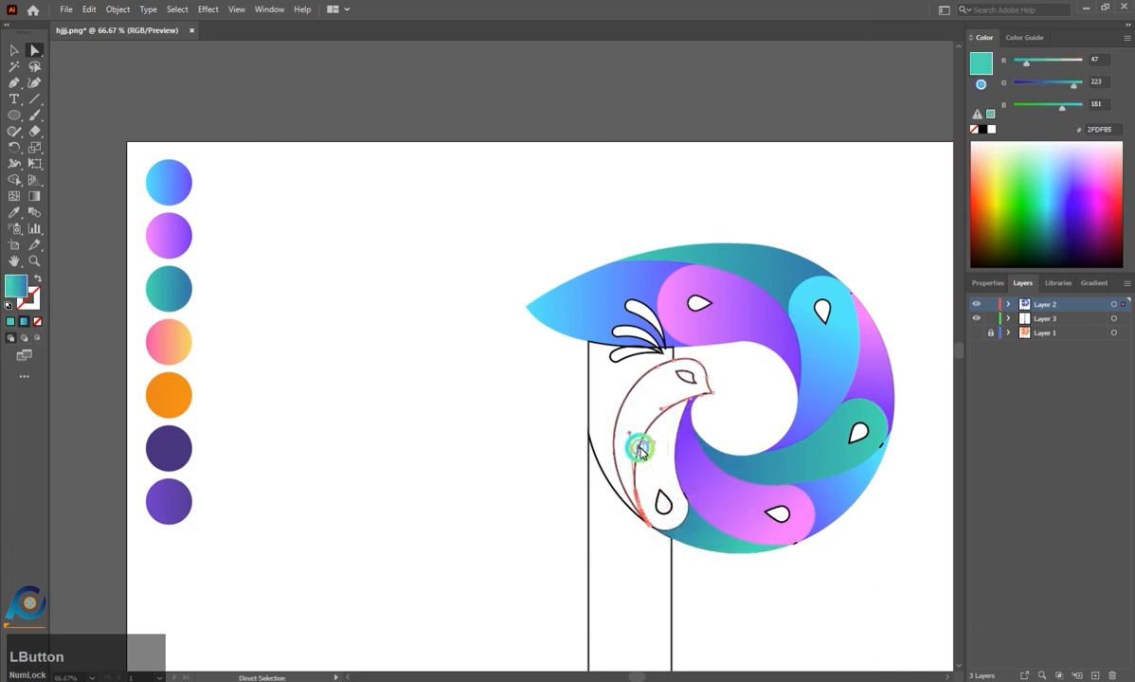
pyautogui.click(638, 392)
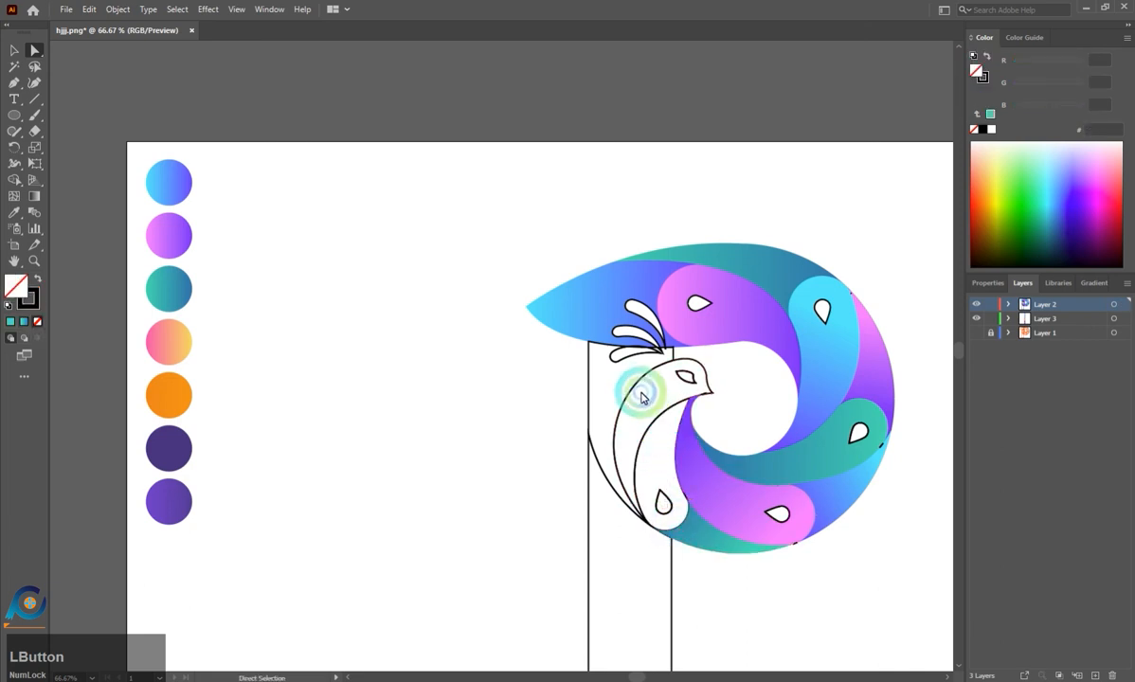
pyautogui.click(641, 509)
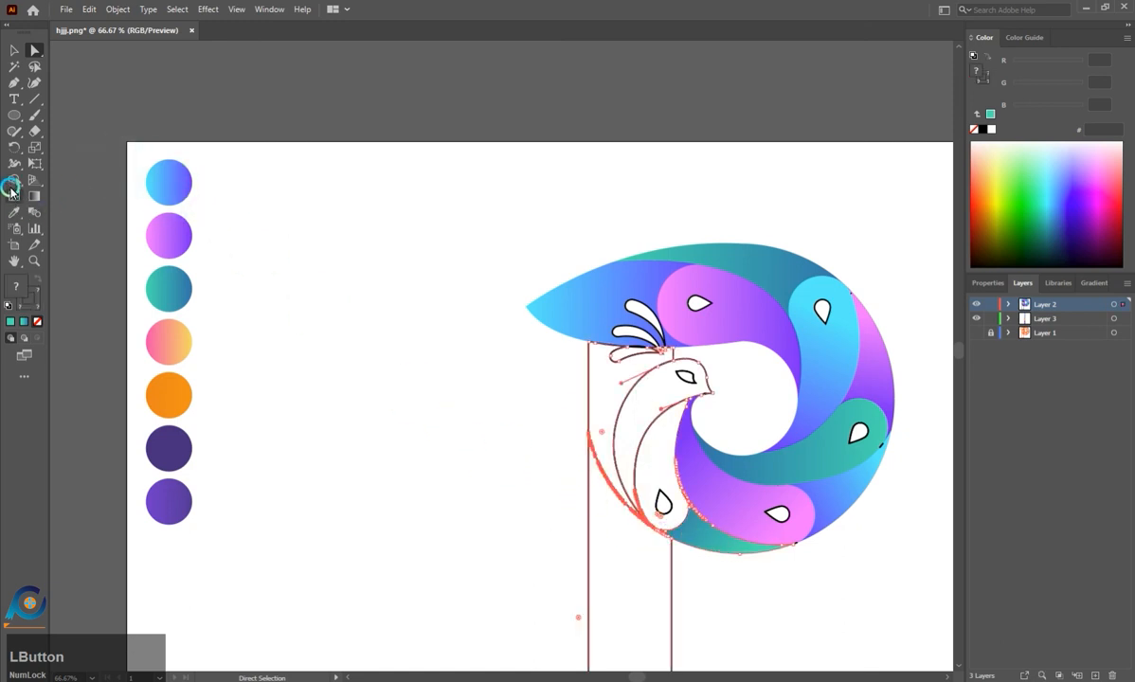
pyautogui.click(11, 185)
pyautogui.click(647, 466)
# Select the fifth feather beside the bird's body and fill it with the cyan-to-purple gradient sampled from the second feather.
pyautogui.press('a')
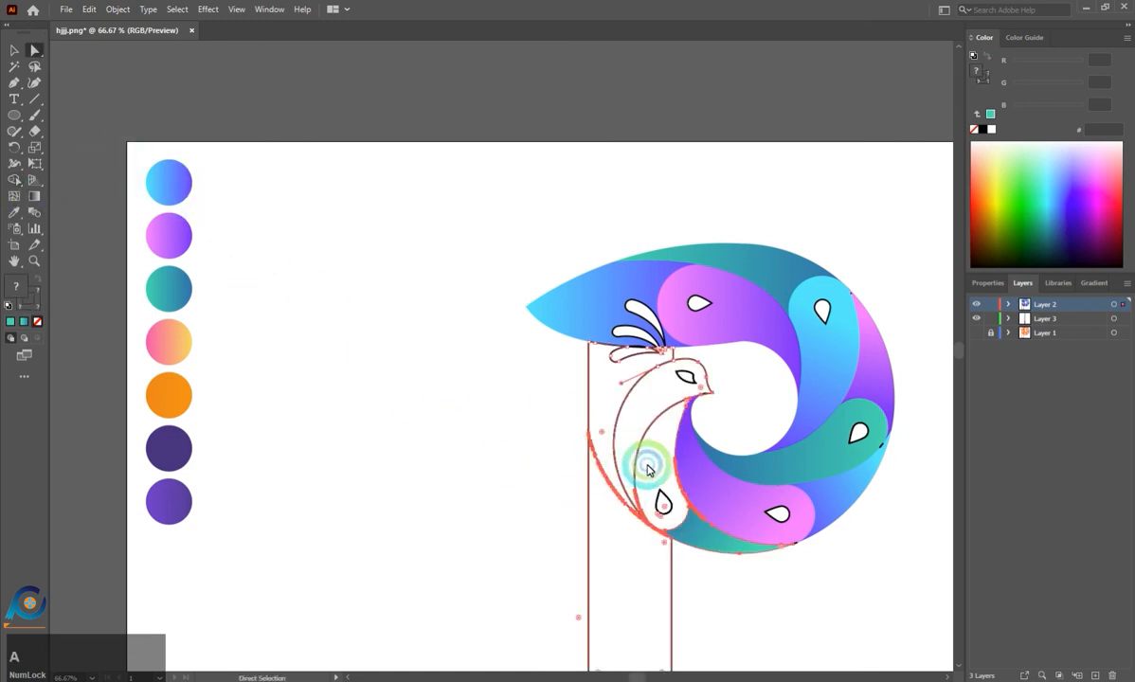
pyautogui.click(647, 464)
pyautogui.click(637, 453)
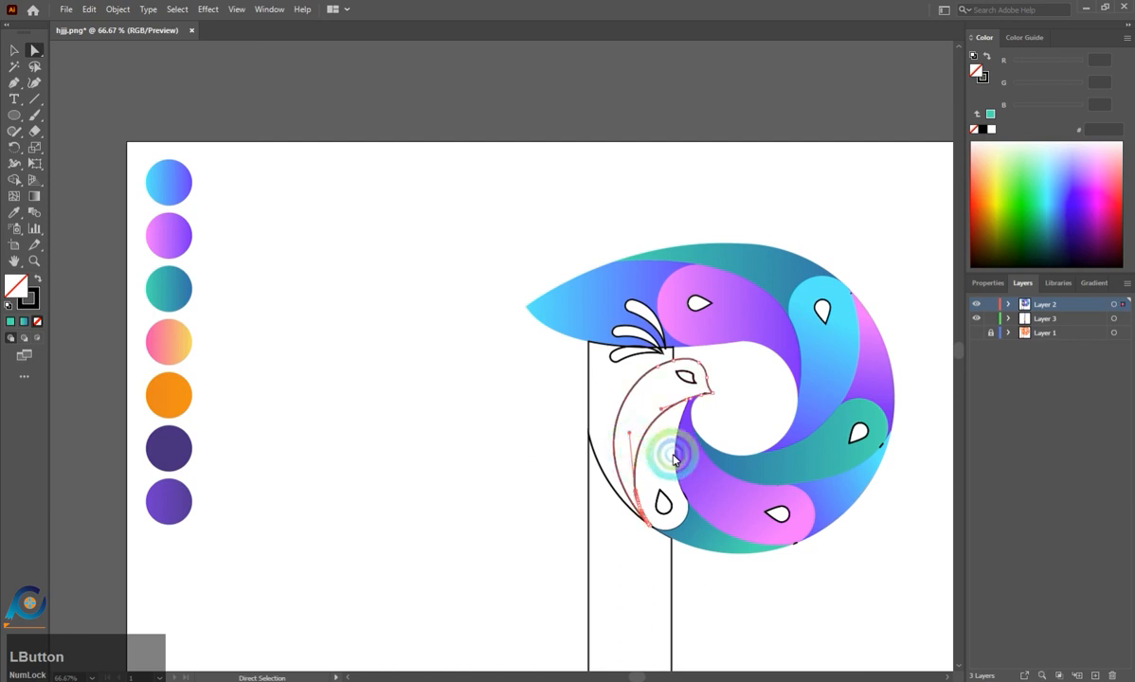
pyautogui.click(674, 461)
pyautogui.click(664, 514)
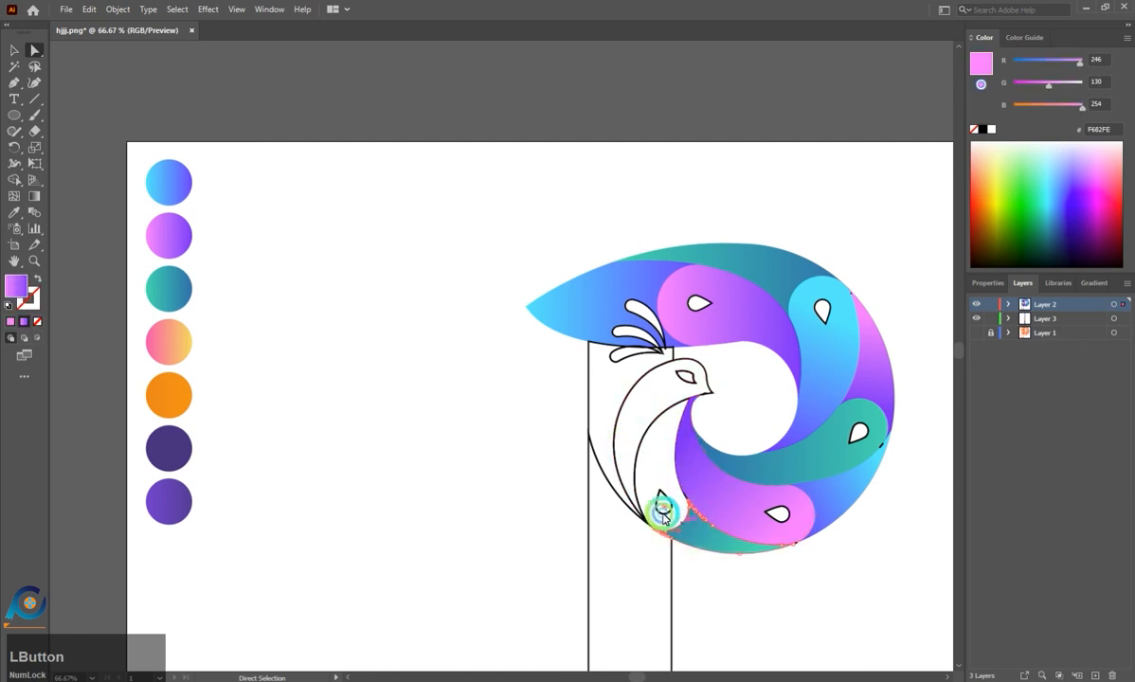
pyautogui.click(646, 444)
pyautogui.click(647, 424)
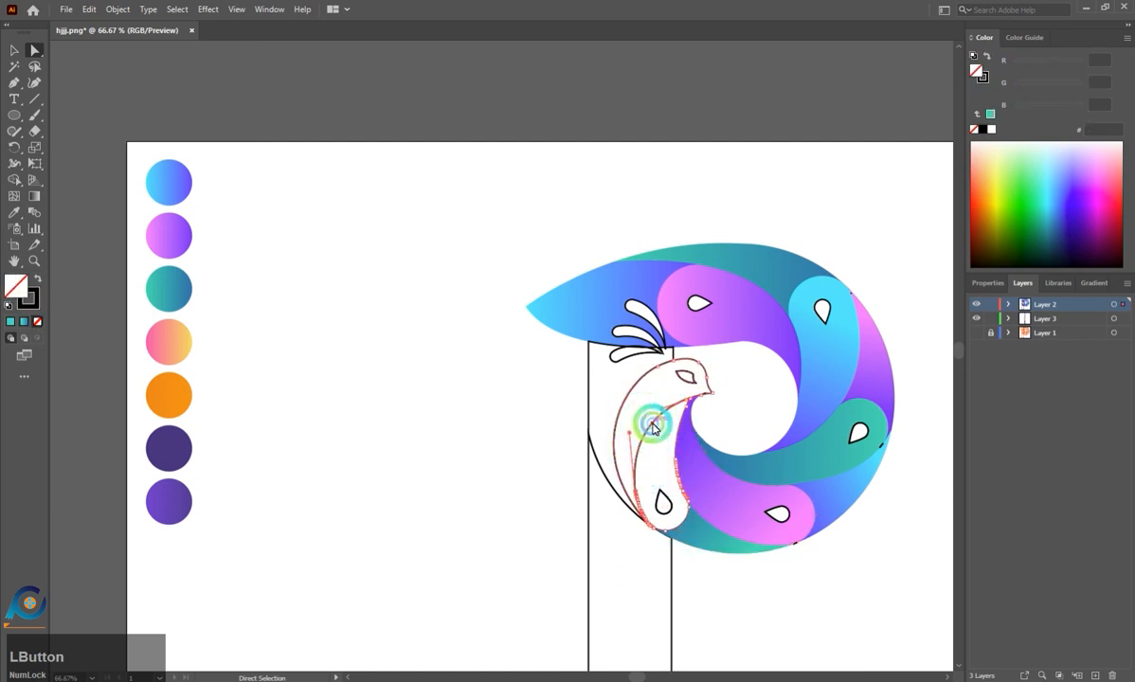
pyautogui.click(676, 457)
pyautogui.press('i')
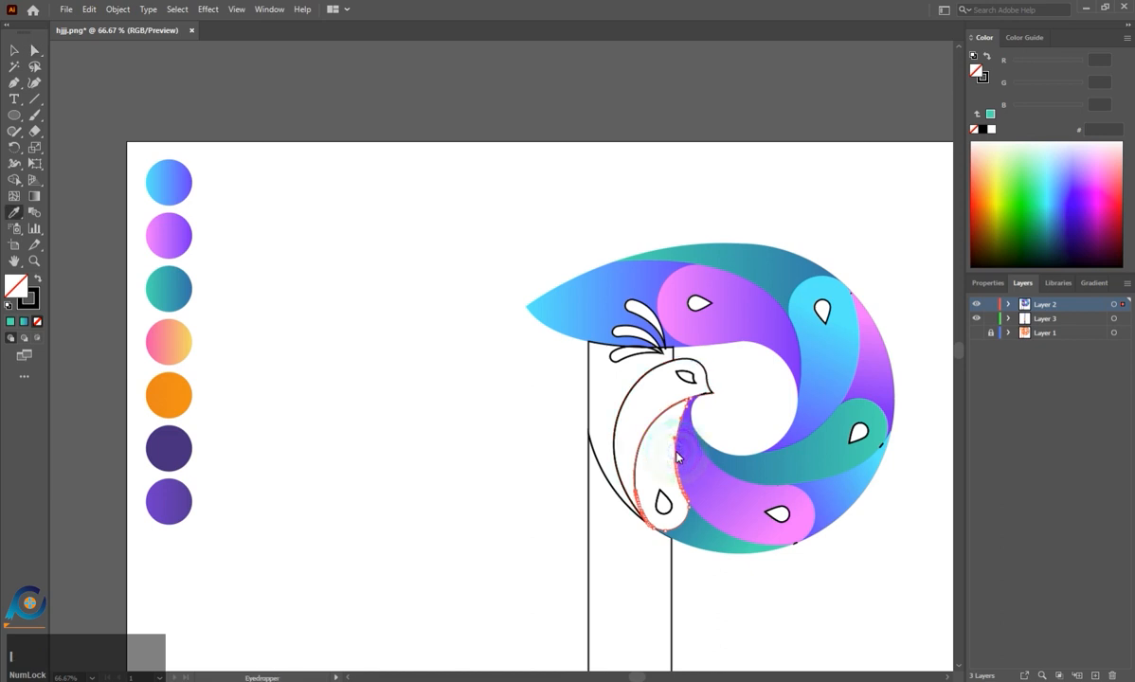
pyautogui.click(808, 410)
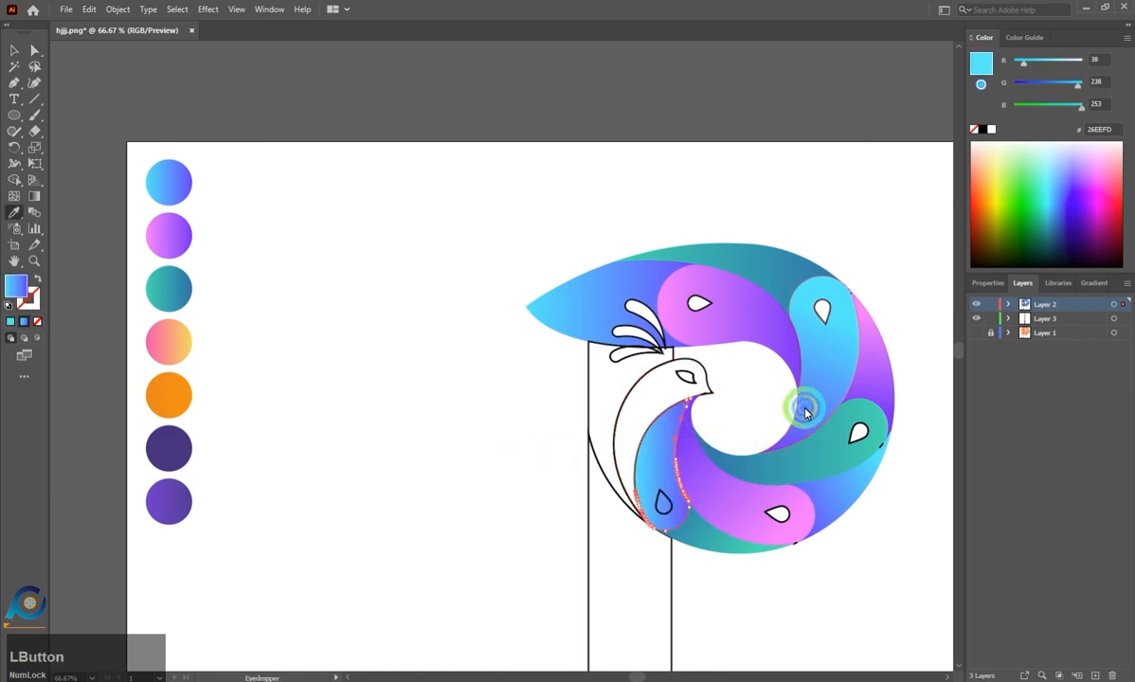
# Angle the fifth feather's gradient from cyan at its rounded end to purple at its tip, and deselect it.
pyautogui.click(34, 199)
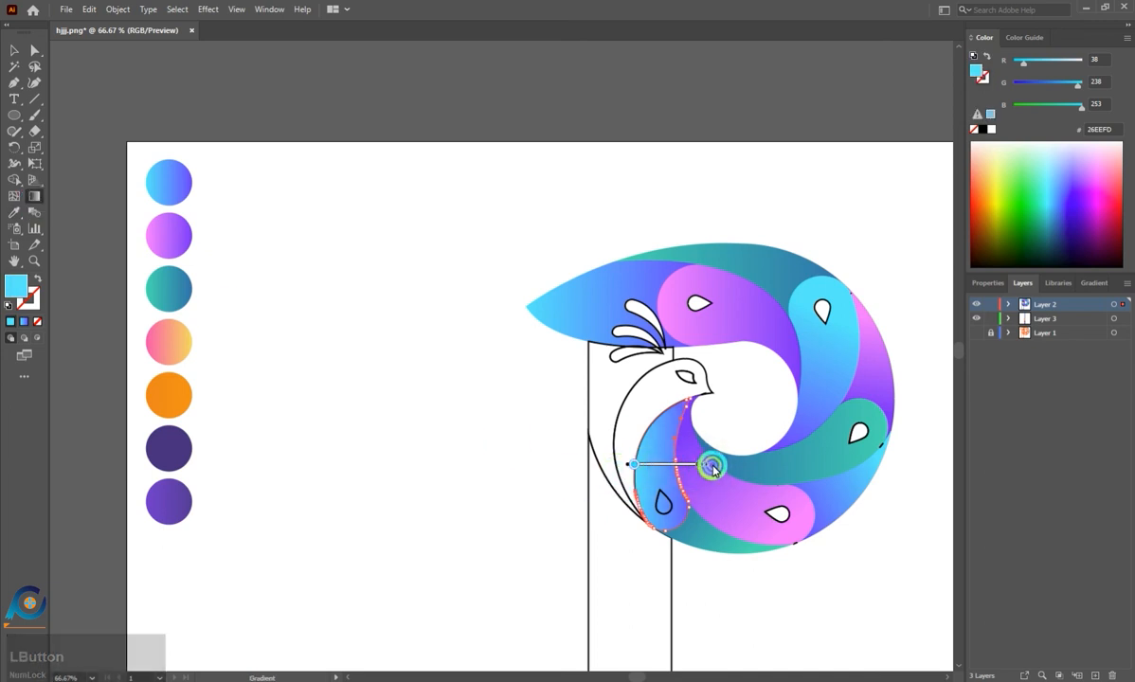
pyautogui.moveTo(712, 467)
pyautogui.mouseDown()
pyautogui.moveTo(655, 376)
pyautogui.moveTo(647, 396)
pyautogui.moveTo(667, 466)
pyautogui.moveTo(677, 415)
pyautogui.mouseUp()
pyautogui.click(489, 421)
pyautogui.press('a')
pyautogui.click(489, 414)
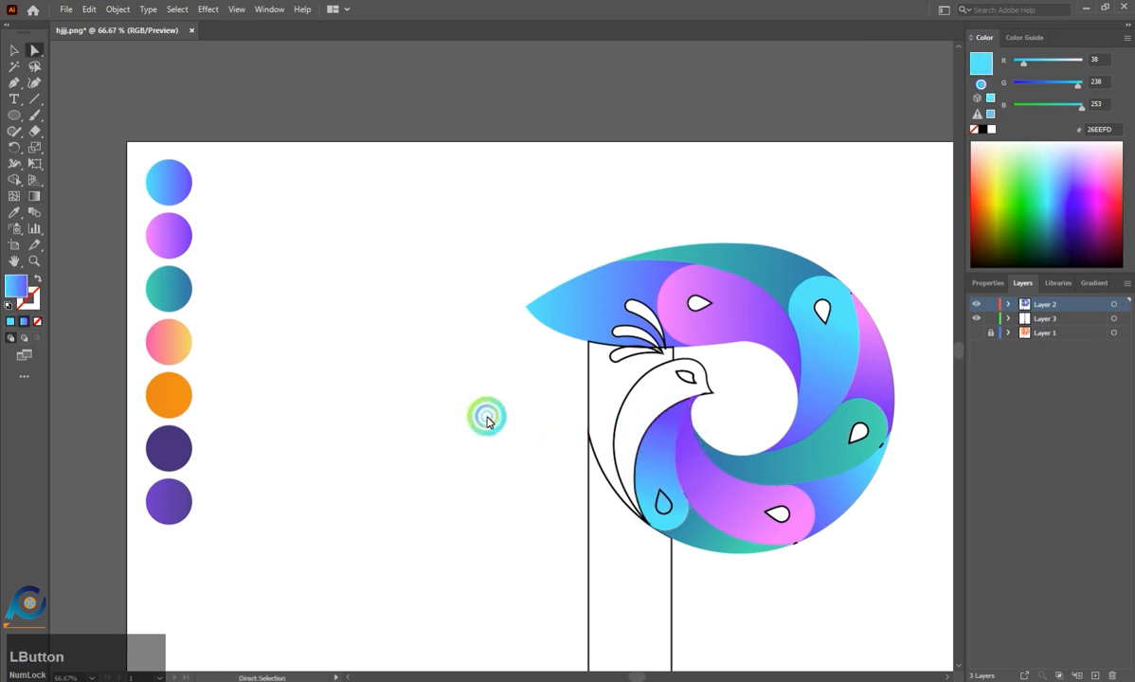
# Fill the peacock's head and body with the pink-to-yellow gradient of the fourth colour circle.
pyautogui.click(641, 376)
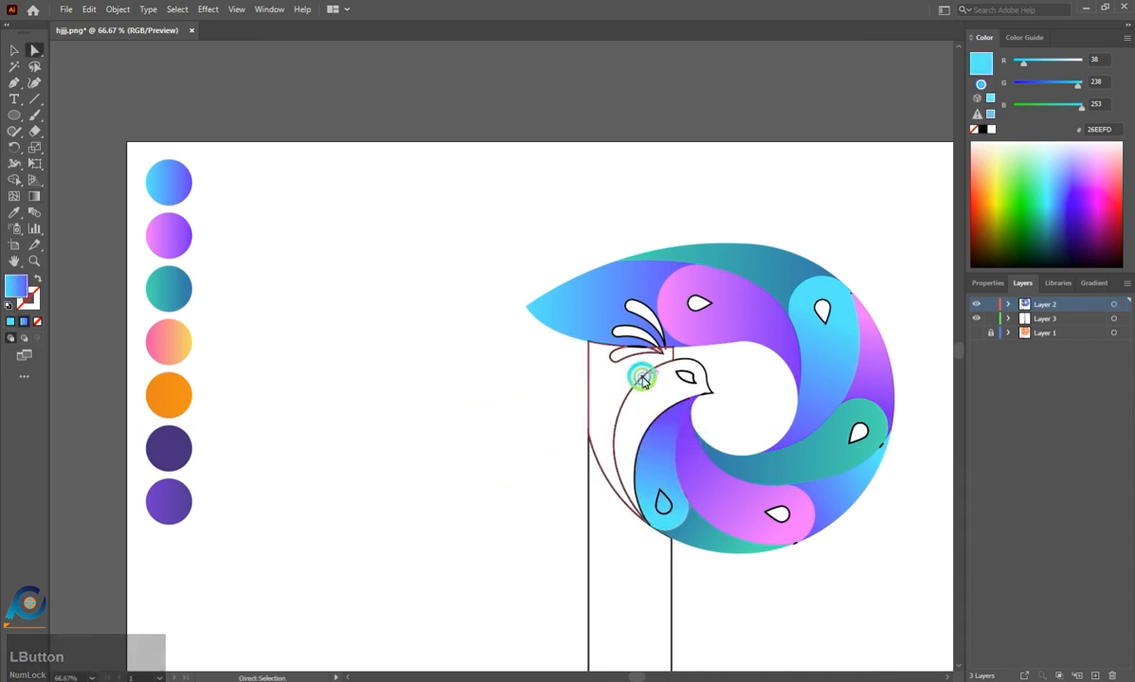
pyautogui.press('i')
pyautogui.click(180, 341)
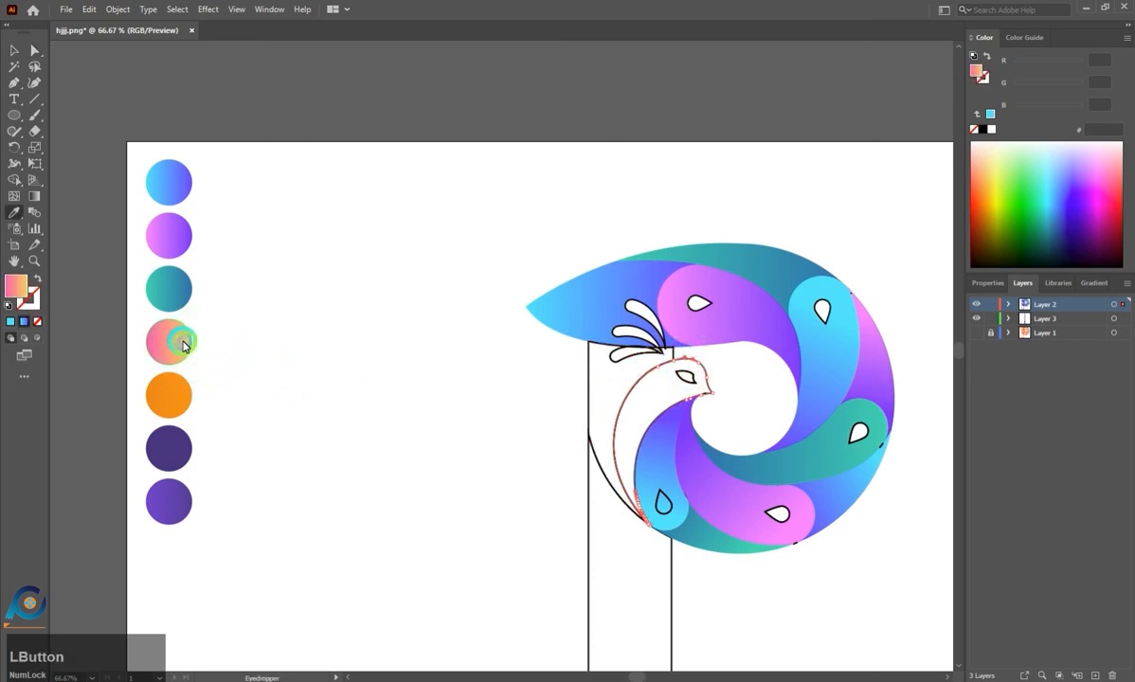
# Fill the area behind the body with the sixth circle's dark purple and the P's stem with the seventh circle's purple gradient.
pyautogui.press('a')
pyautogui.click(584, 398)
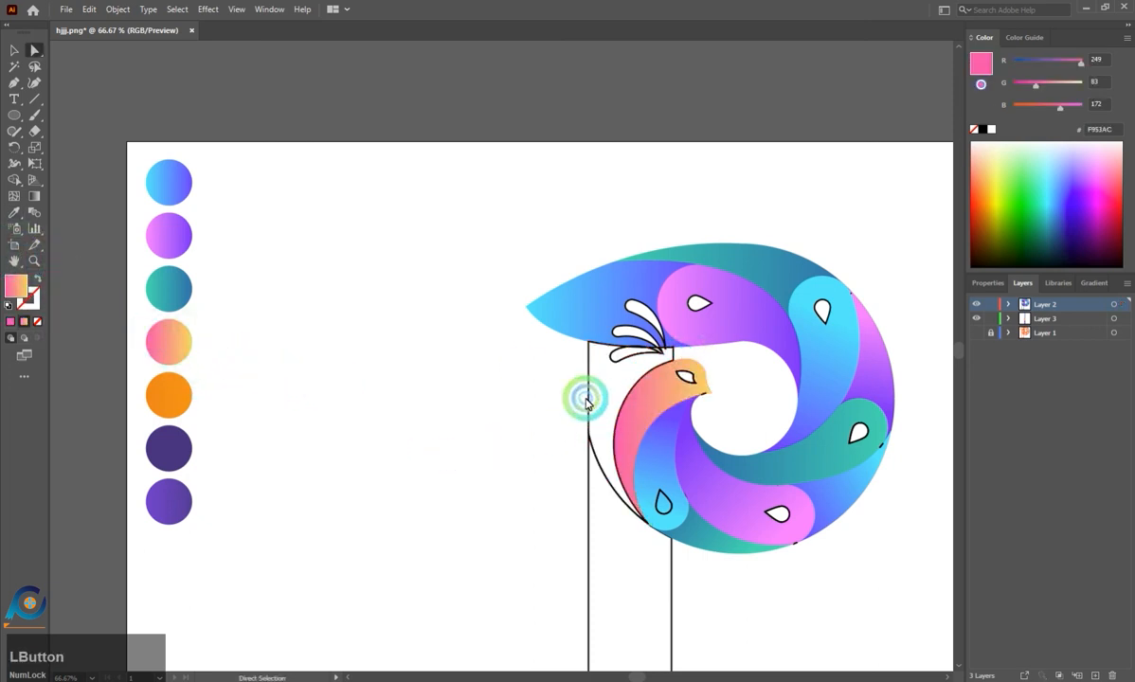
pyautogui.press('i')
pyautogui.click(172, 436)
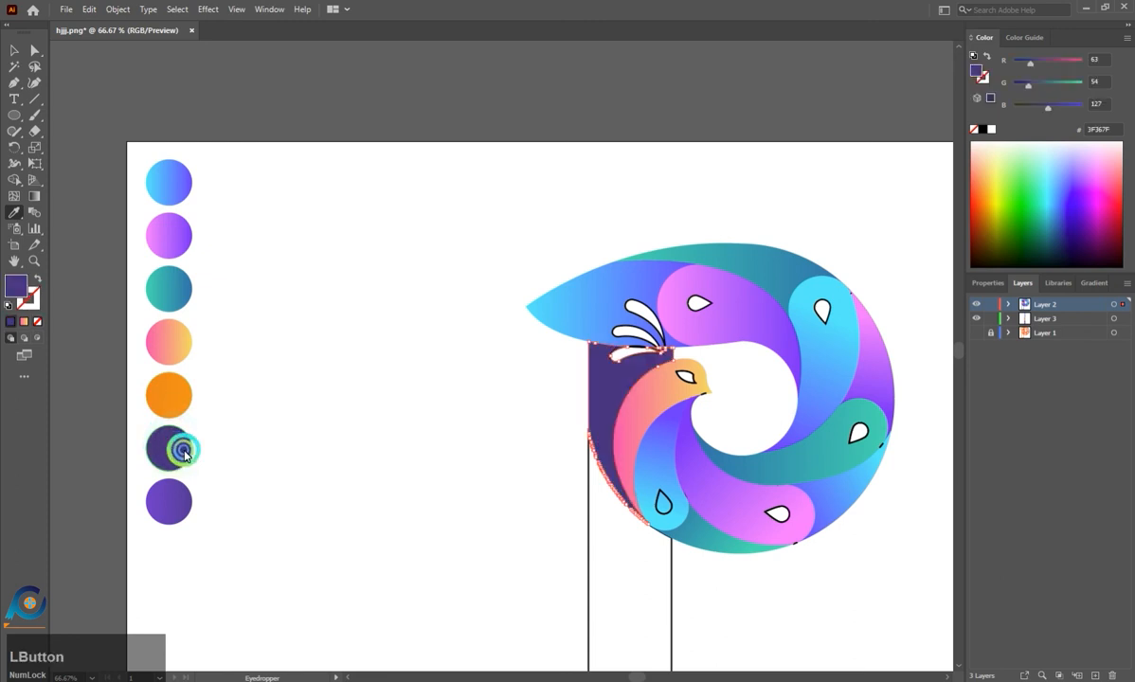
pyautogui.press('a')
pyautogui.click(589, 527)
pyautogui.press('i')
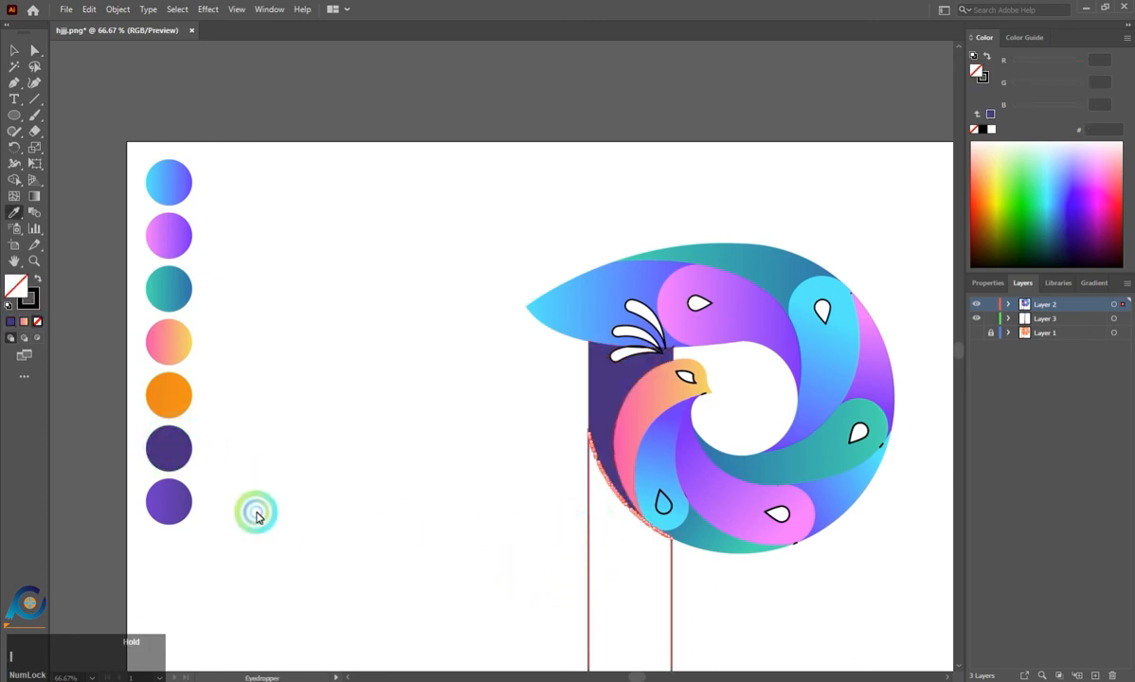
pyautogui.click(170, 499)
# Fill the three crest plumes above the head one after another with the body's pink-to-yellow gradient.
pyautogui.press('a')
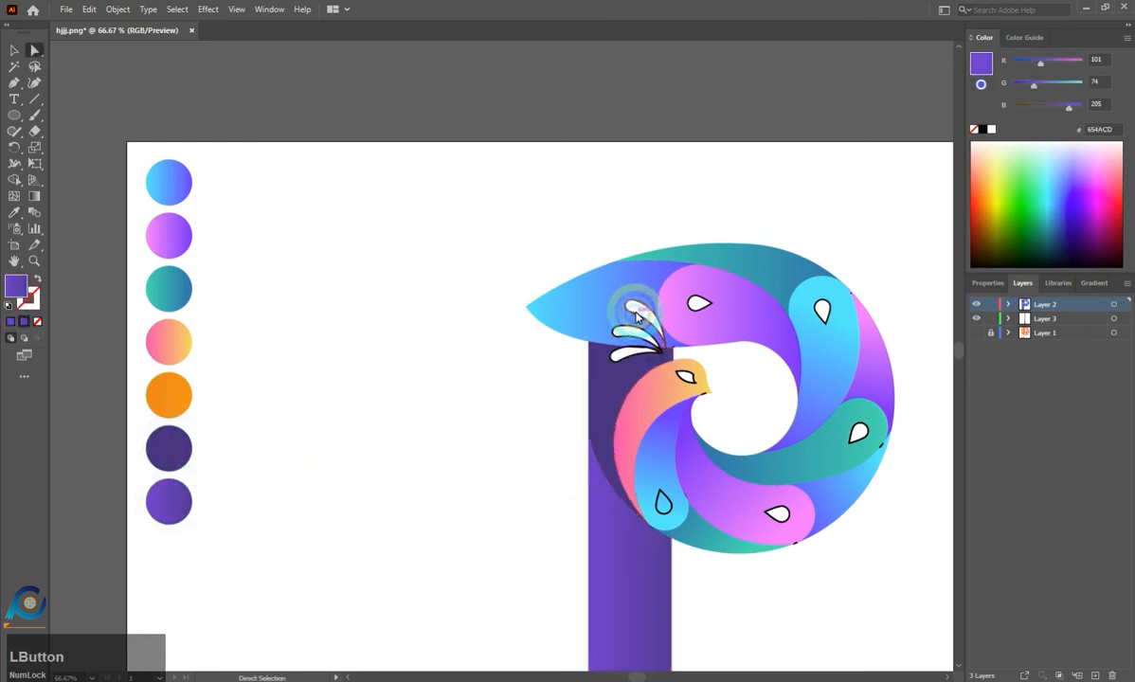
pyautogui.click(627, 305)
pyautogui.press('i')
pyautogui.click(662, 392)
pyautogui.press('a')
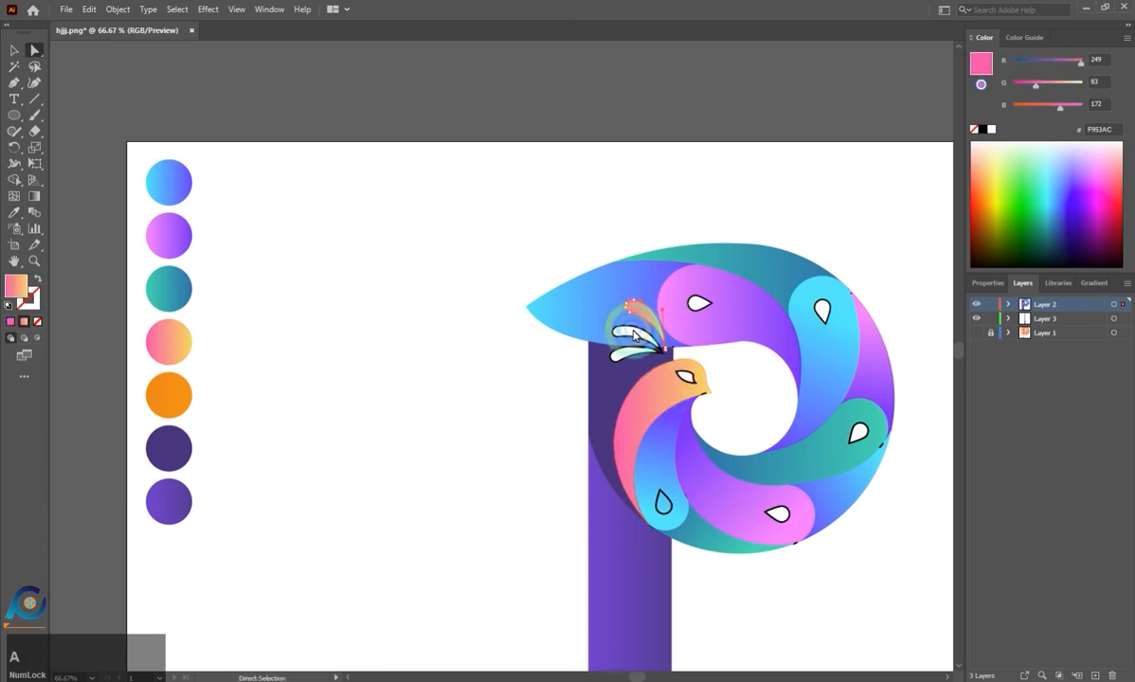
pyautogui.click(633, 343)
pyautogui.press('i')
pyautogui.click(630, 357)
pyautogui.press('a')
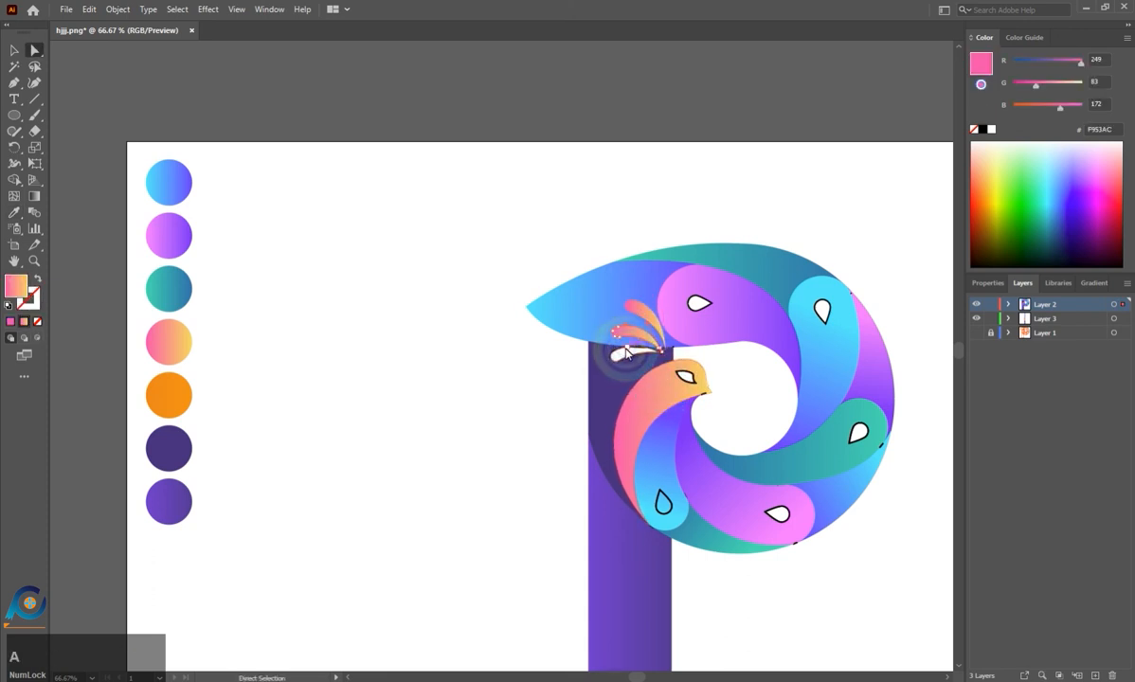
pyautogui.click(624, 352)
pyautogui.press('i')
pyautogui.click(661, 433)
pyautogui.click(672, 382)
# Fill the teardrop shapes on all five feathers with the peacock body's pink-to-yellow gradient, and deselect them.
pyautogui.press('a')
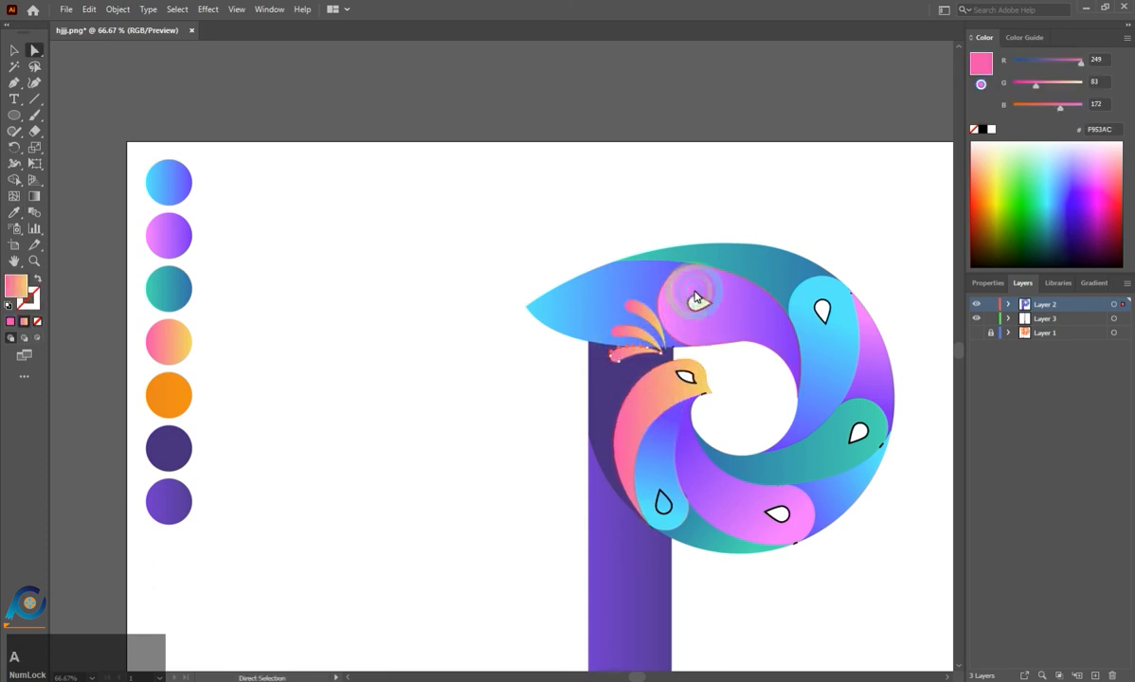
pyautogui.click(690, 301)
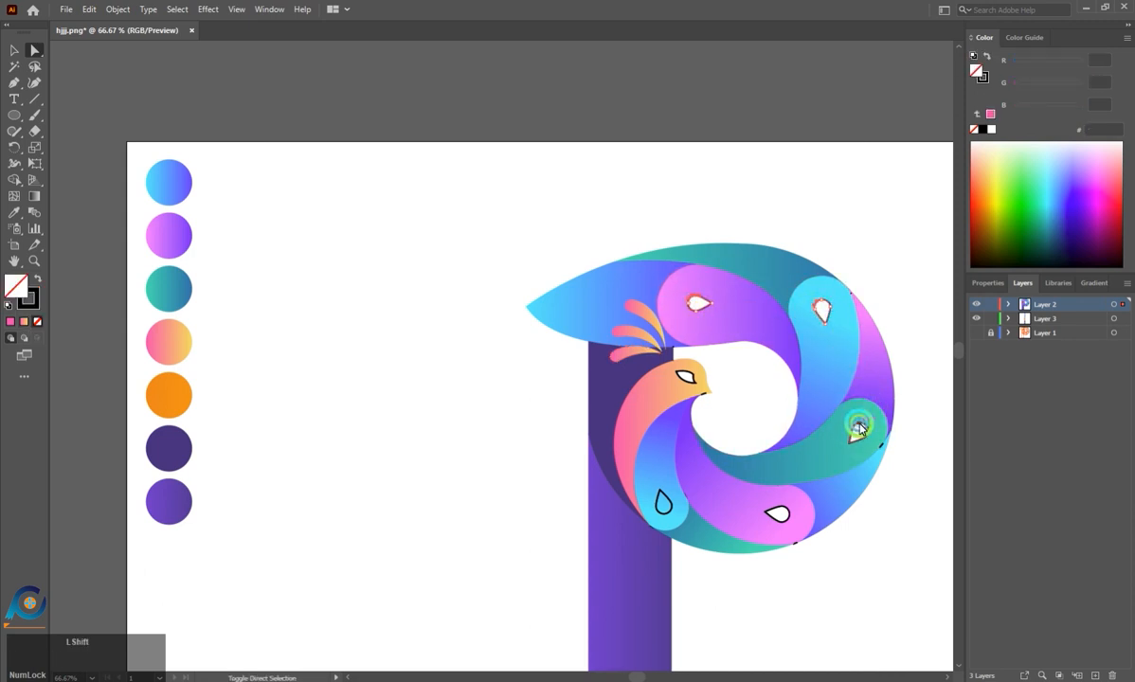
pyautogui.keyDown('shift'); pyautogui.click(781, 517); pyautogui.keyUp('shift')
pyautogui.keyDown('shift'); pyautogui.click(662, 496); pyautogui.keyUp('shift')
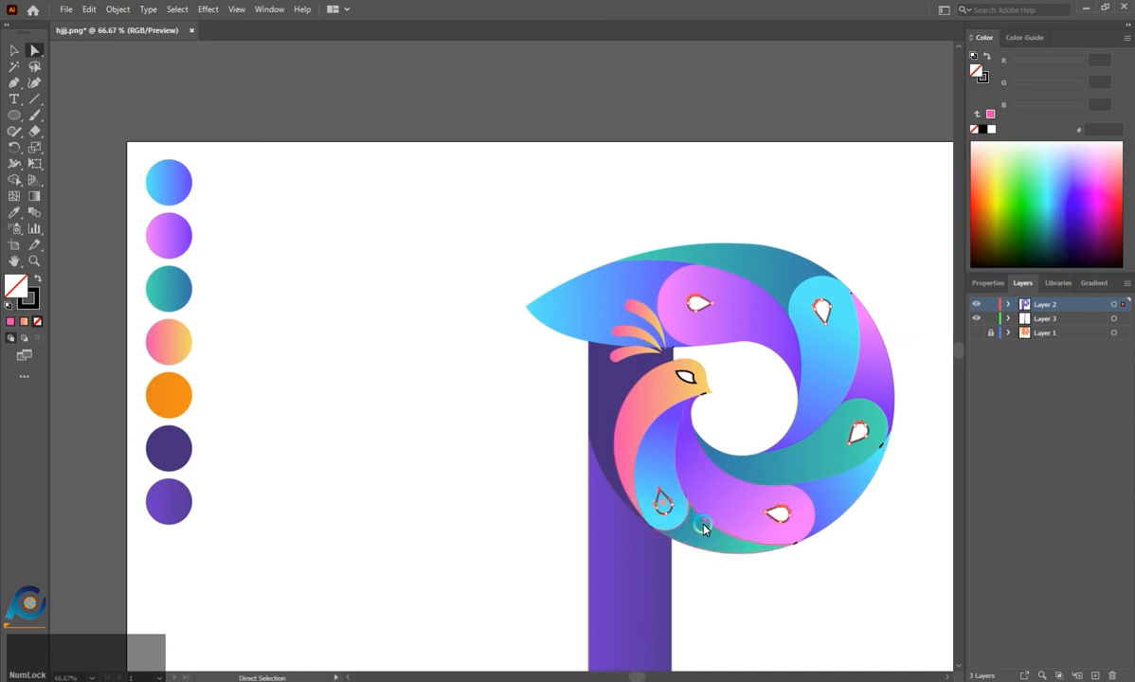
pyautogui.press('i')
pyautogui.click(677, 390)
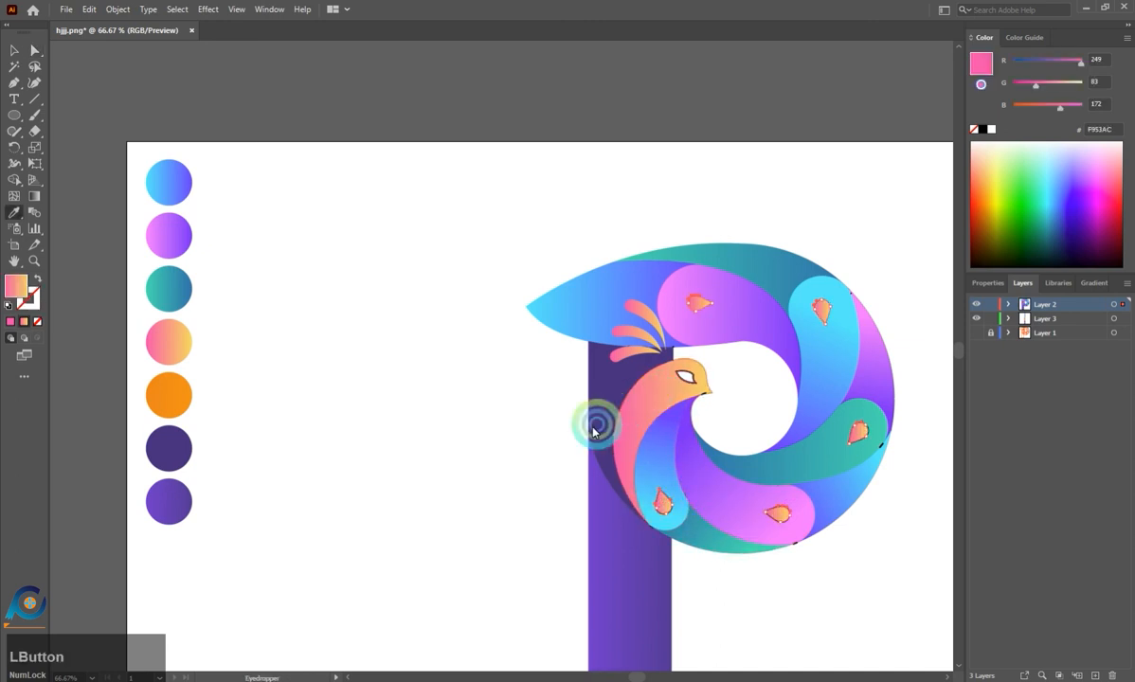
pyautogui.press('a')
pyautogui.click(515, 440)
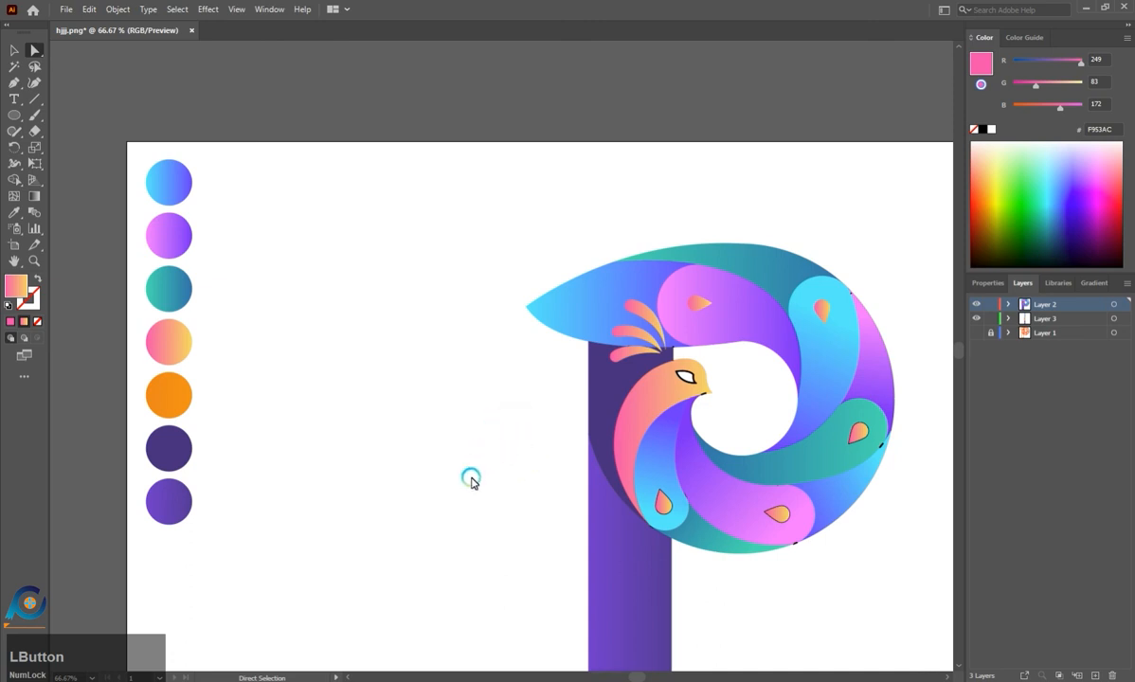
# Fill the peacock's eye with the orange of the fifth colour circle, and deselect it.
pyautogui.click(686, 376)
pyautogui.press('i')
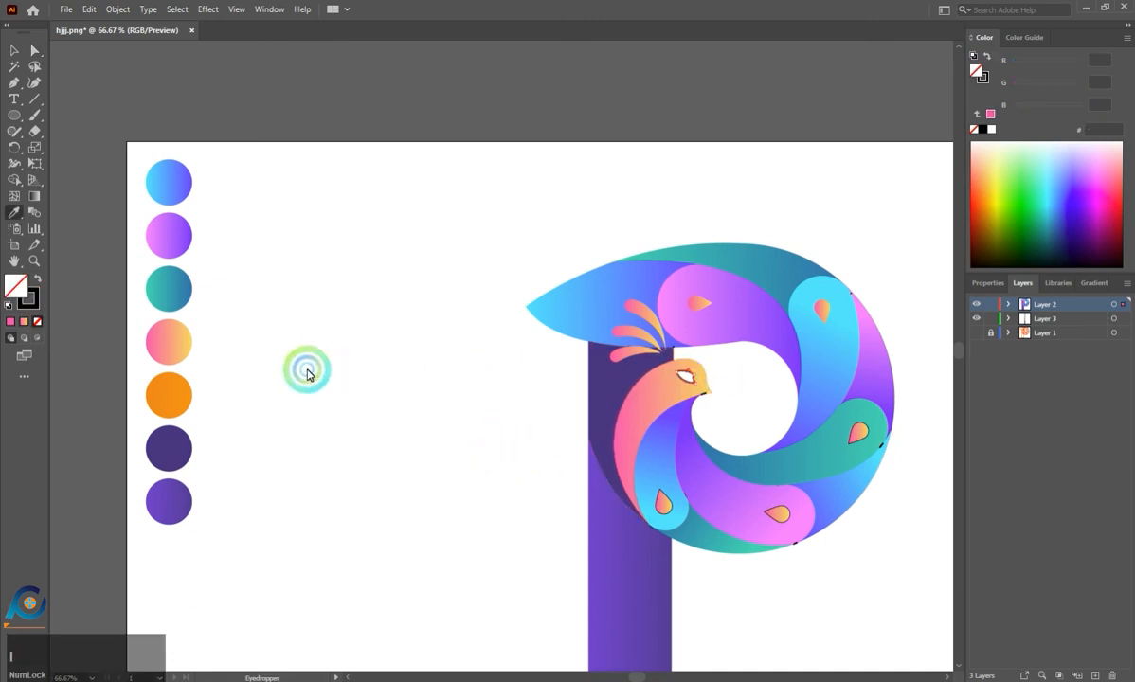
pyautogui.click(182, 398)
pyautogui.press('a')
pyautogui.click(283, 454)
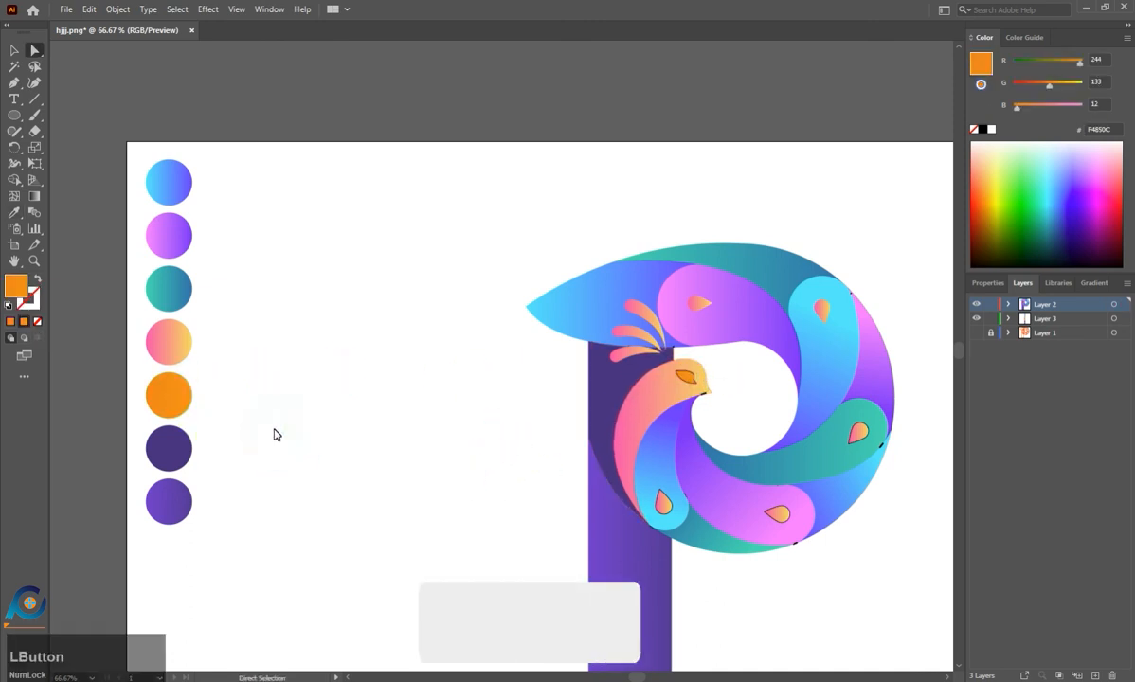
# Remove the stroke from every shape of the P-shaped peacock logo, leaving the colour circles out, and deselect the logo.
pyautogui.scroll(-2, 263, 405)
pyautogui.click(6, 61)
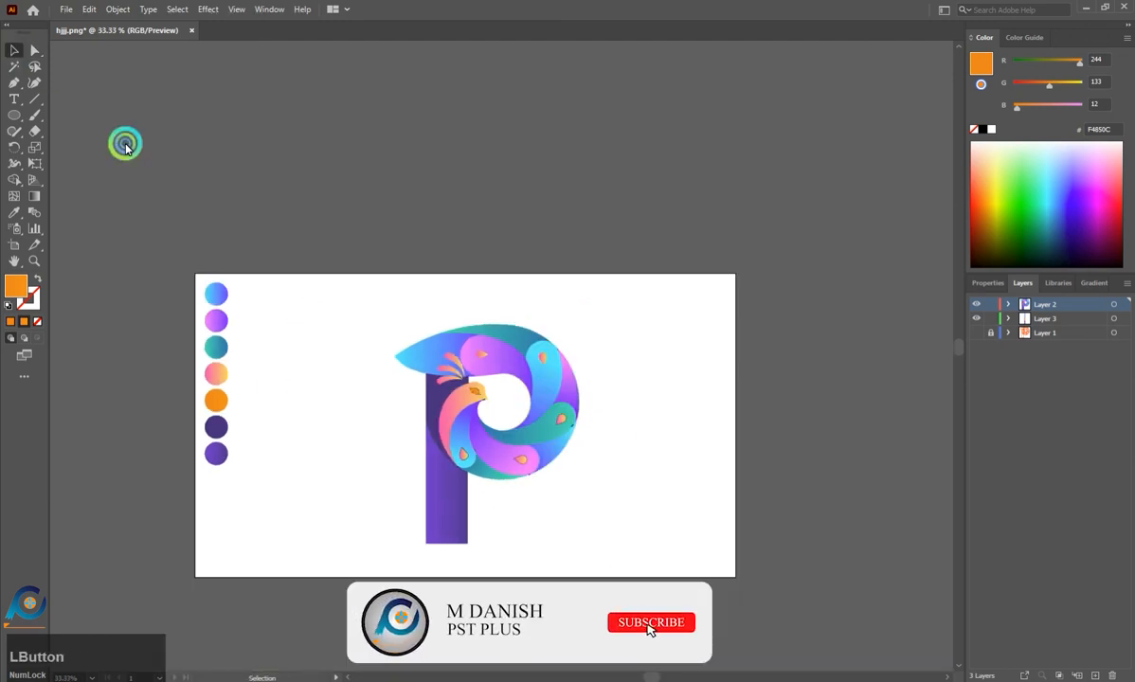
pyautogui.moveTo(327, 262); pyautogui.dragTo(531, 526)
pyautogui.click(39, 324)
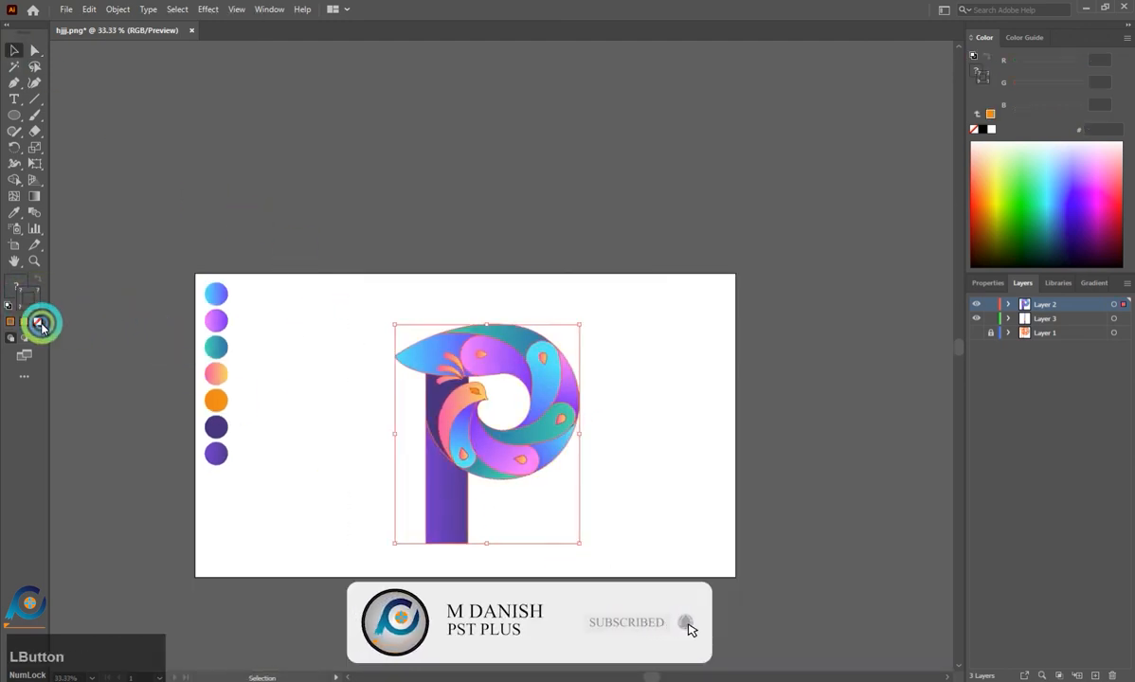
pyautogui.click(40, 323)
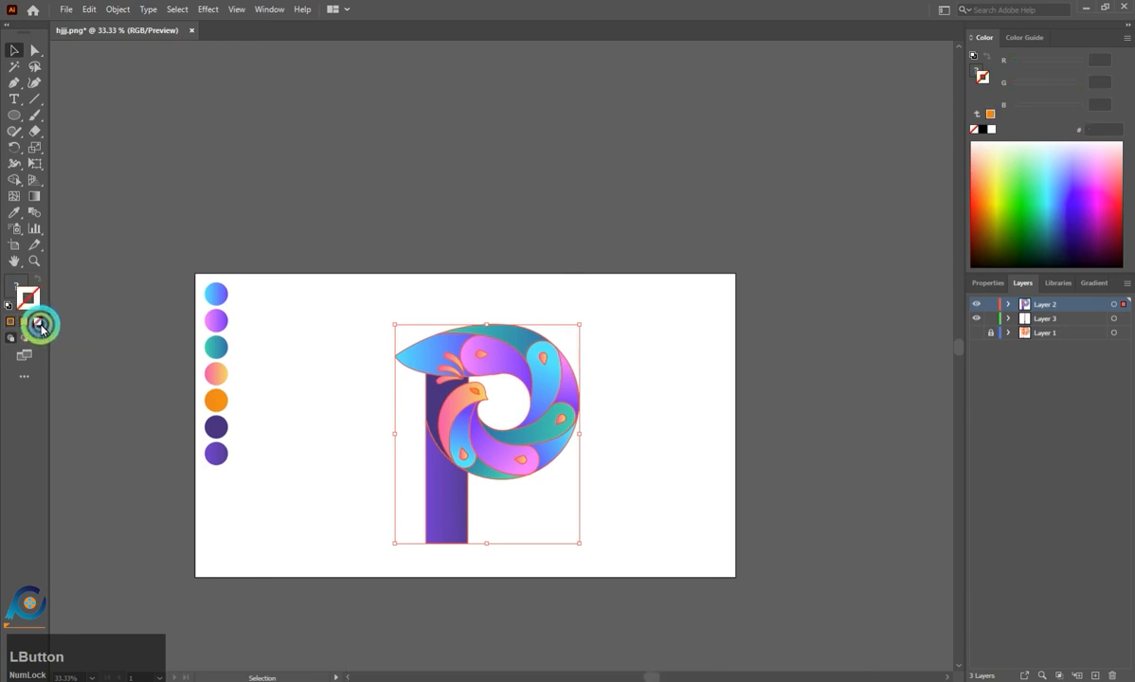
pyautogui.click(350, 339)
pyautogui.click(16, 286)
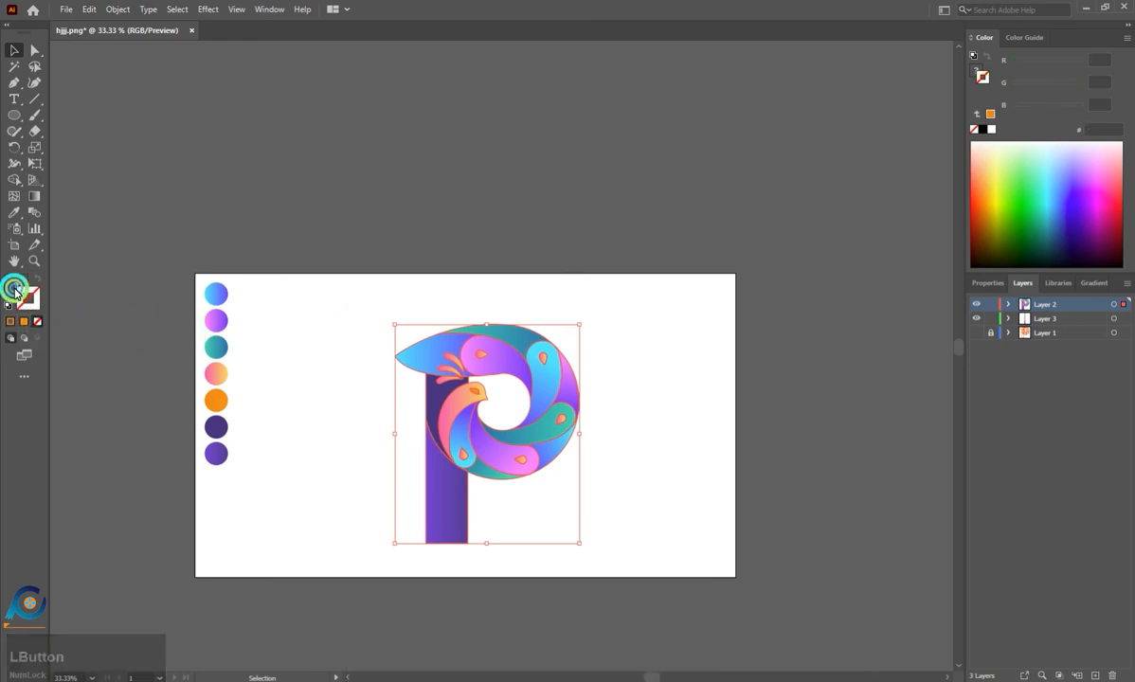
pyautogui.click(402, 315)
pyautogui.click(403, 316)
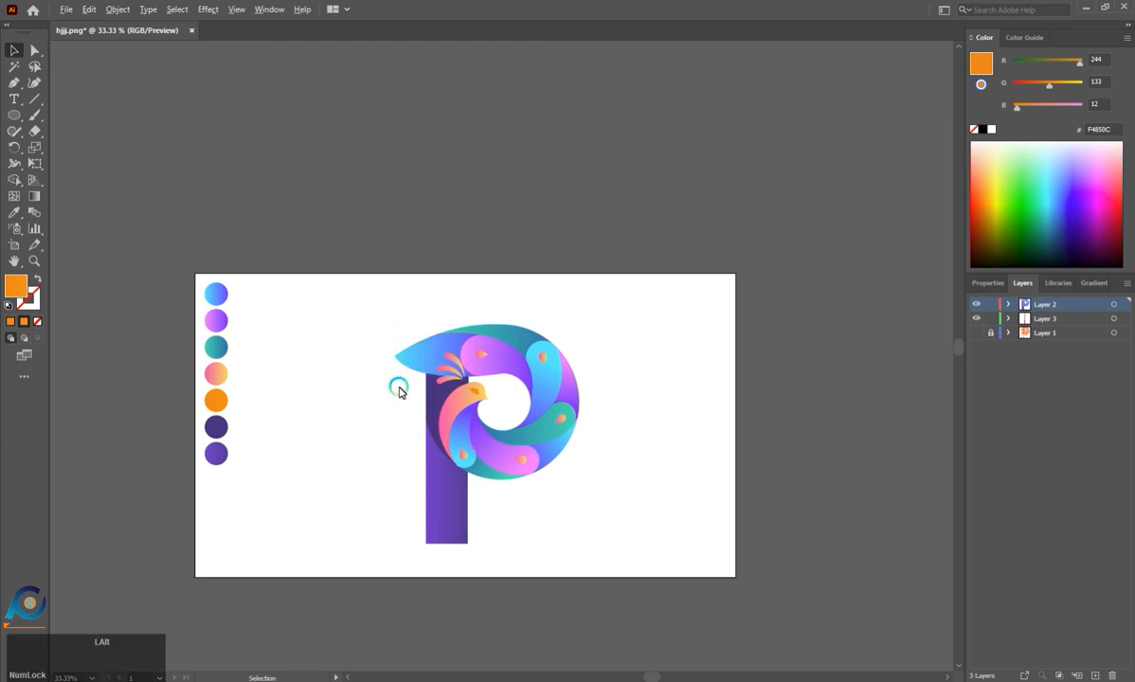
pyautogui.scroll(2, 397, 389)
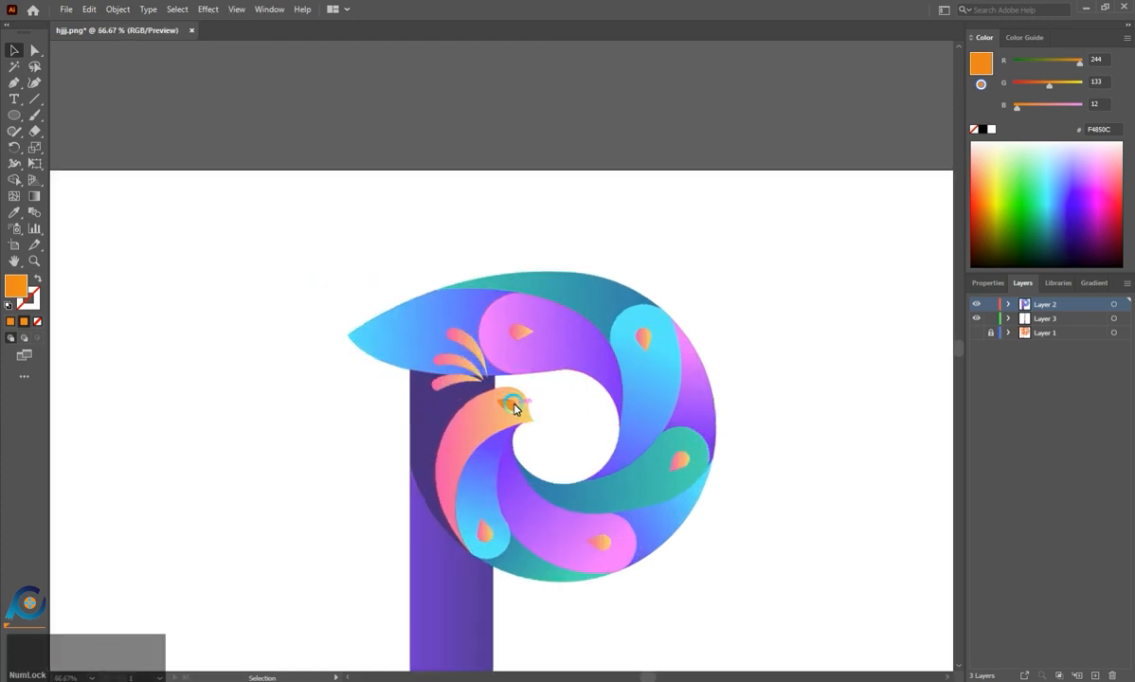
pyautogui.scroll(-1, 512, 378)
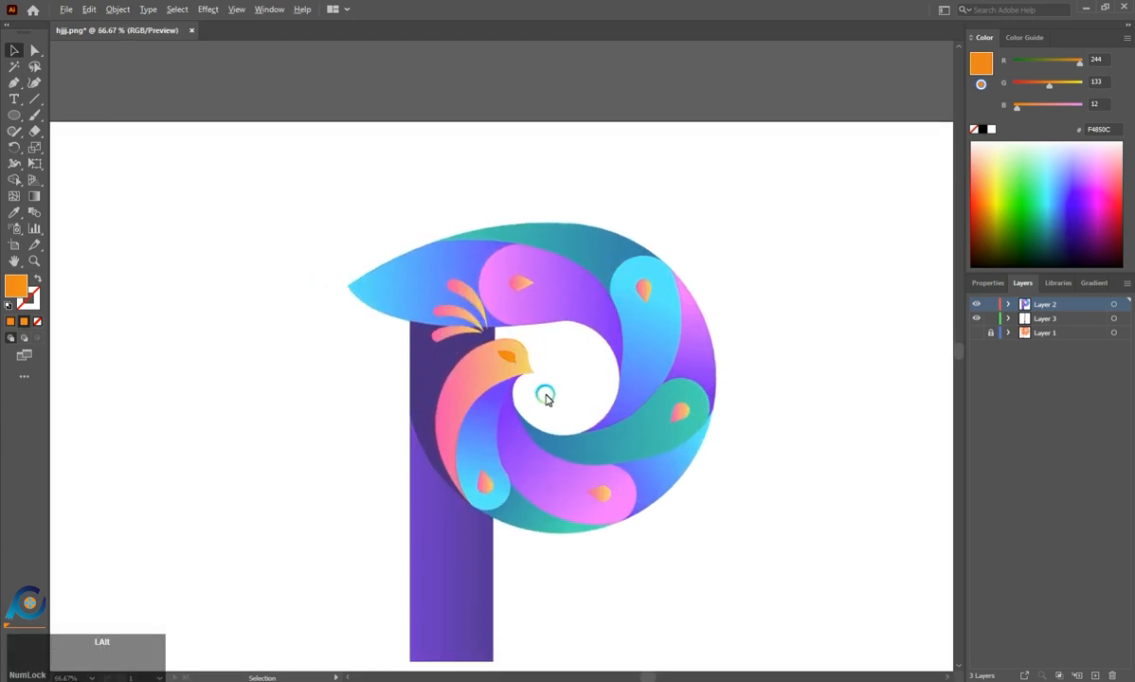
pyautogui.scroll(-1, 547, 399)
pyautogui.scroll(1, 552, 406)
pyautogui.scroll(-1, 555, 409)
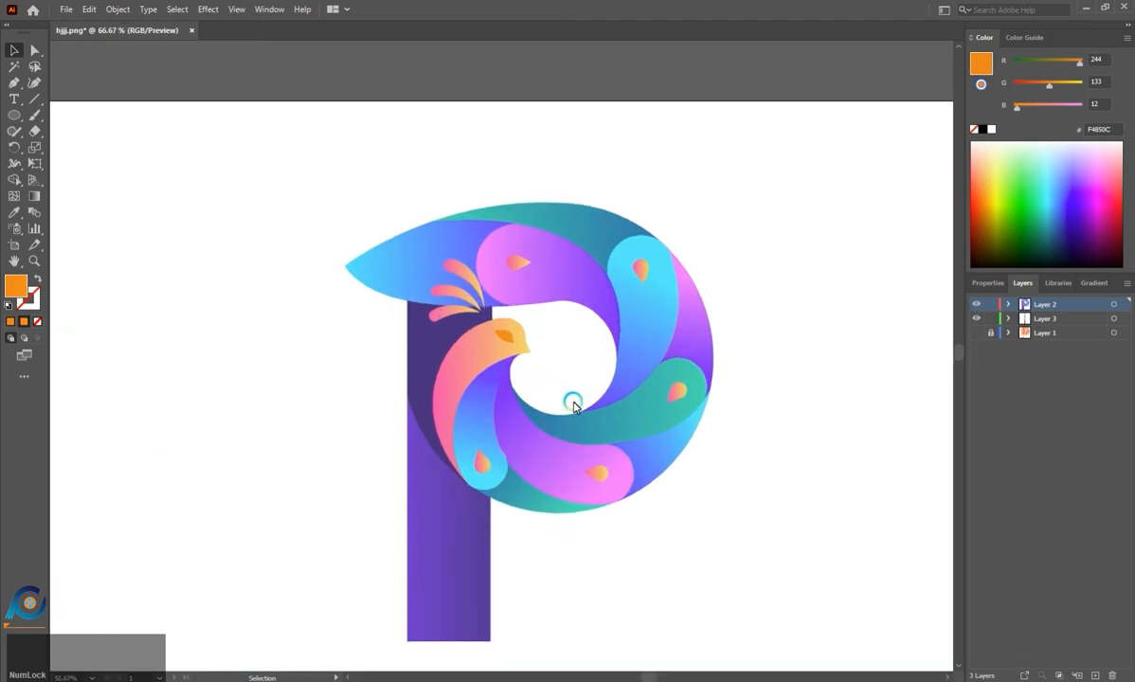